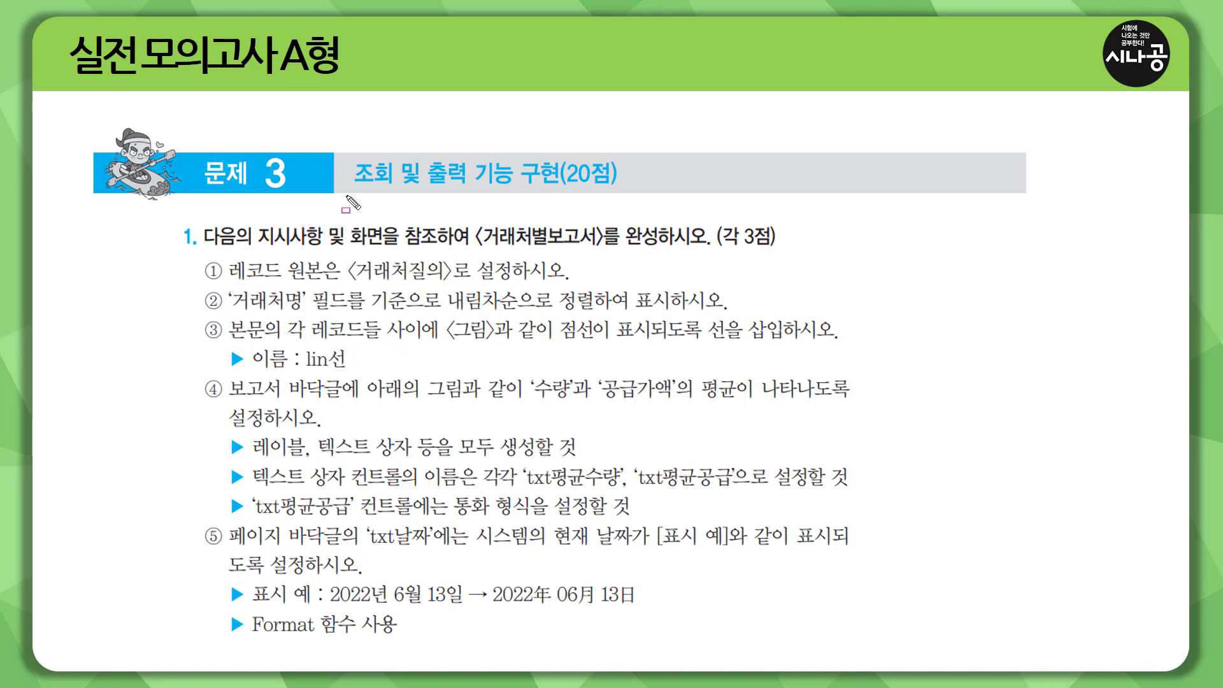
{"action": "mouse_move", "coordinate": [347, 189]}
{"action": "left_mouse_down"}
{"action": "mouse_move", "coordinate": [637, 184]}
{"action": "mouse_move", "coordinate": [628, 191]}
{"action": "left_mouse_up"}
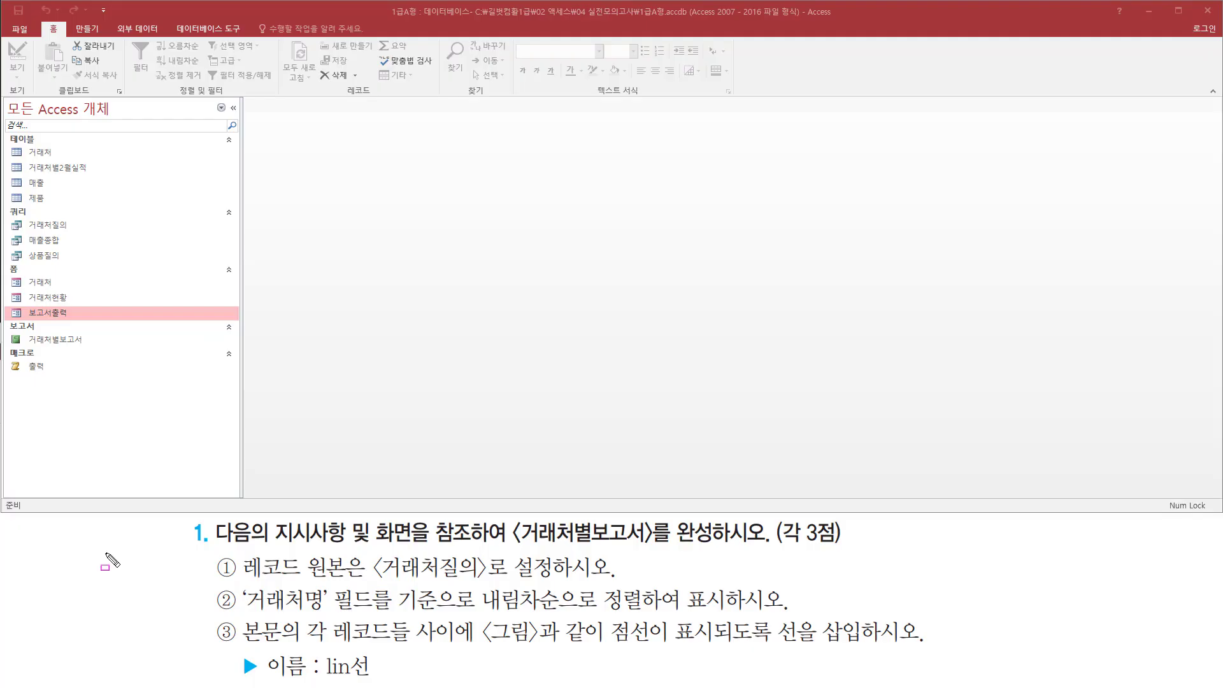
{"action": "left_click_drag", "start_coordinate": [215, 549], "coordinate": [761, 547]}
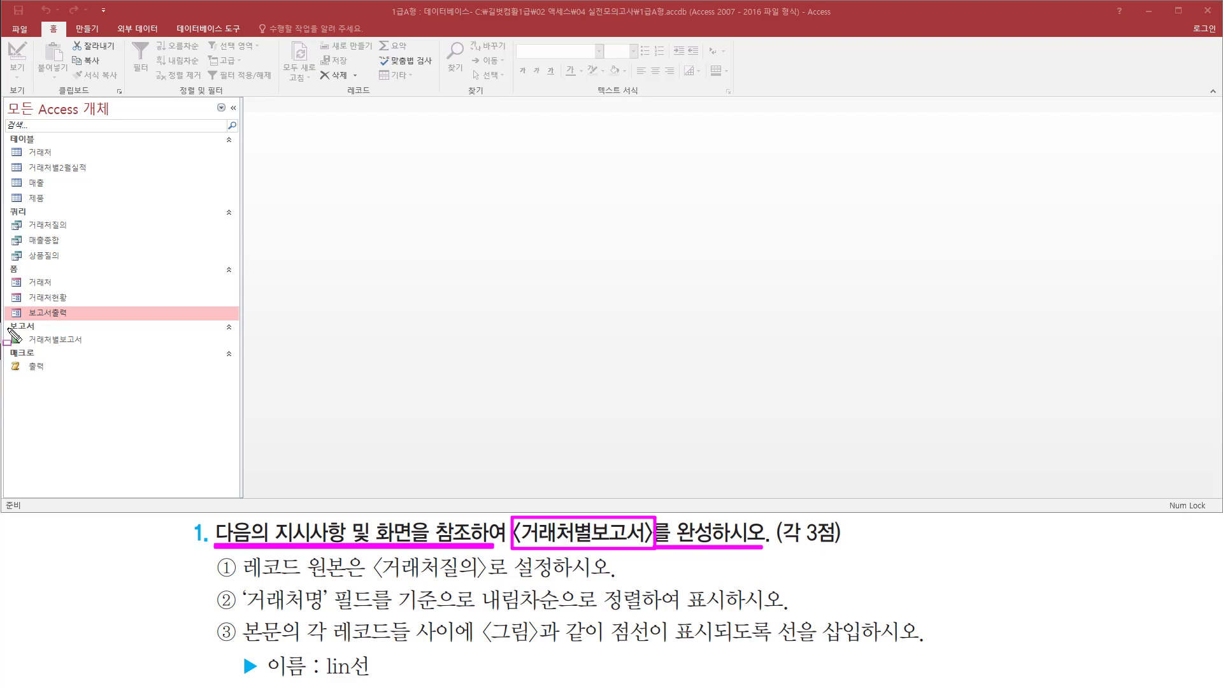
{"action": "left_click_drag", "start_coordinate": [8, 328], "coordinate": [94, 350]}
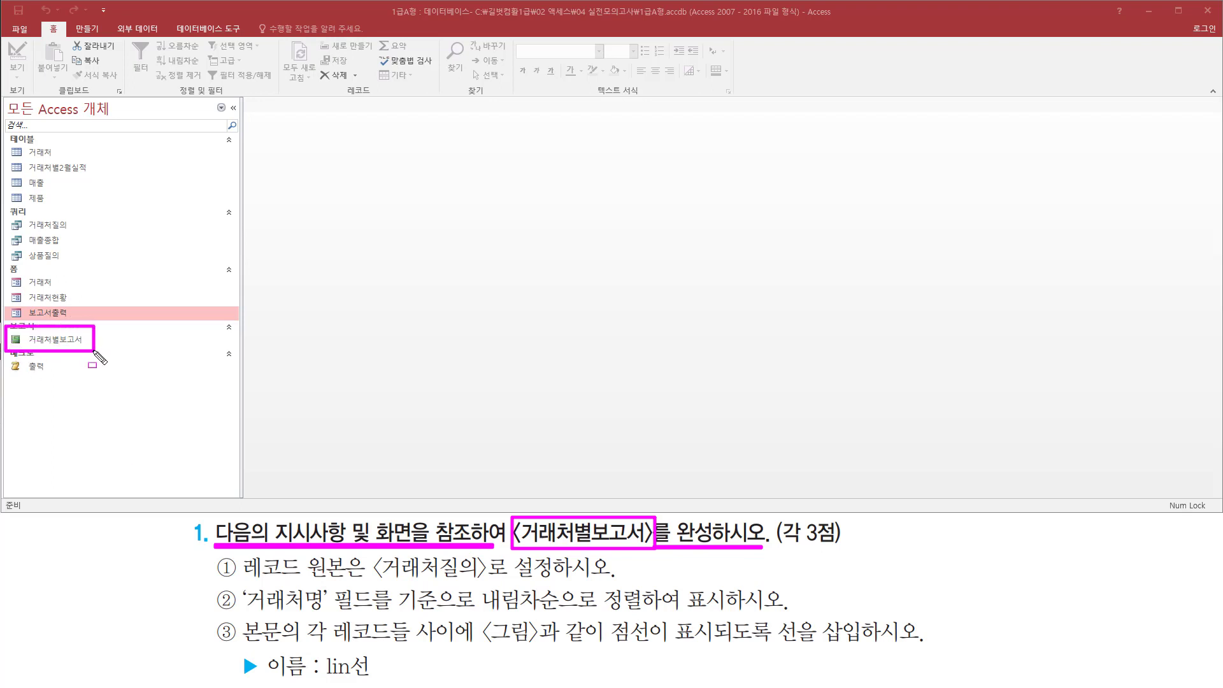
{"action": "key", "text": "Escape"}
Open the 거래처별보고서 report in print preview and zoom in on its title and column headings
{"action": "left_click", "coordinate": [71, 339]}
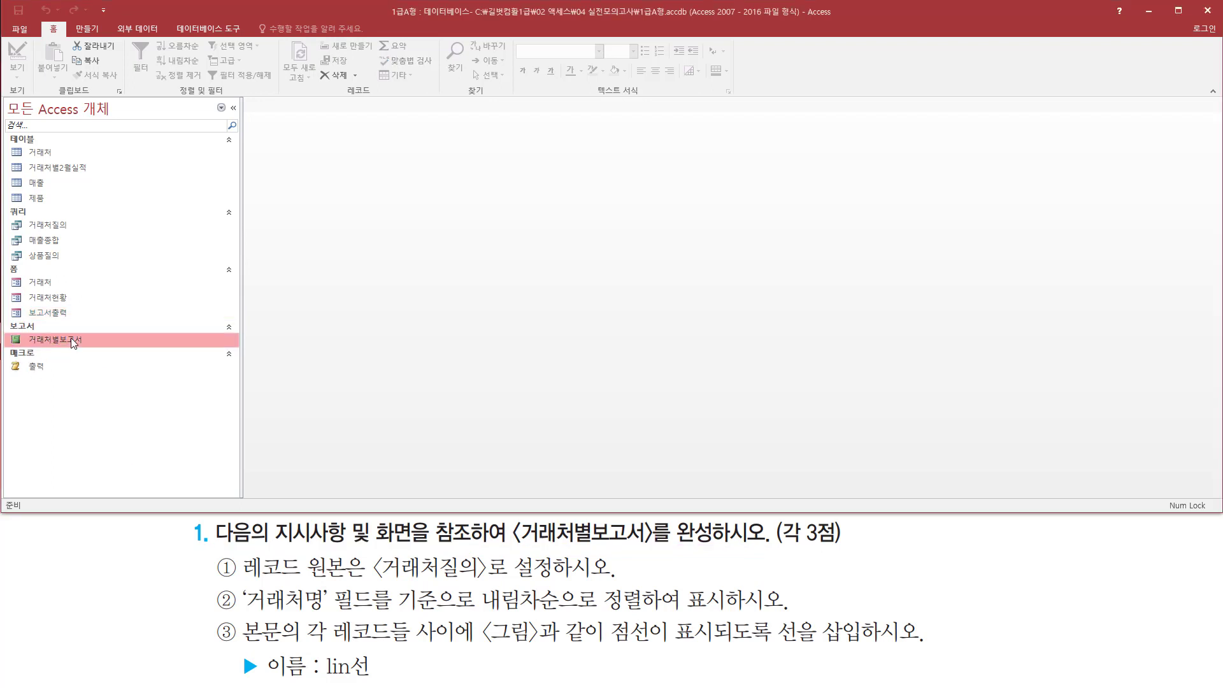
{"action": "double_click", "coordinate": [70, 338]}
{"action": "left_click", "coordinate": [717, 172]}
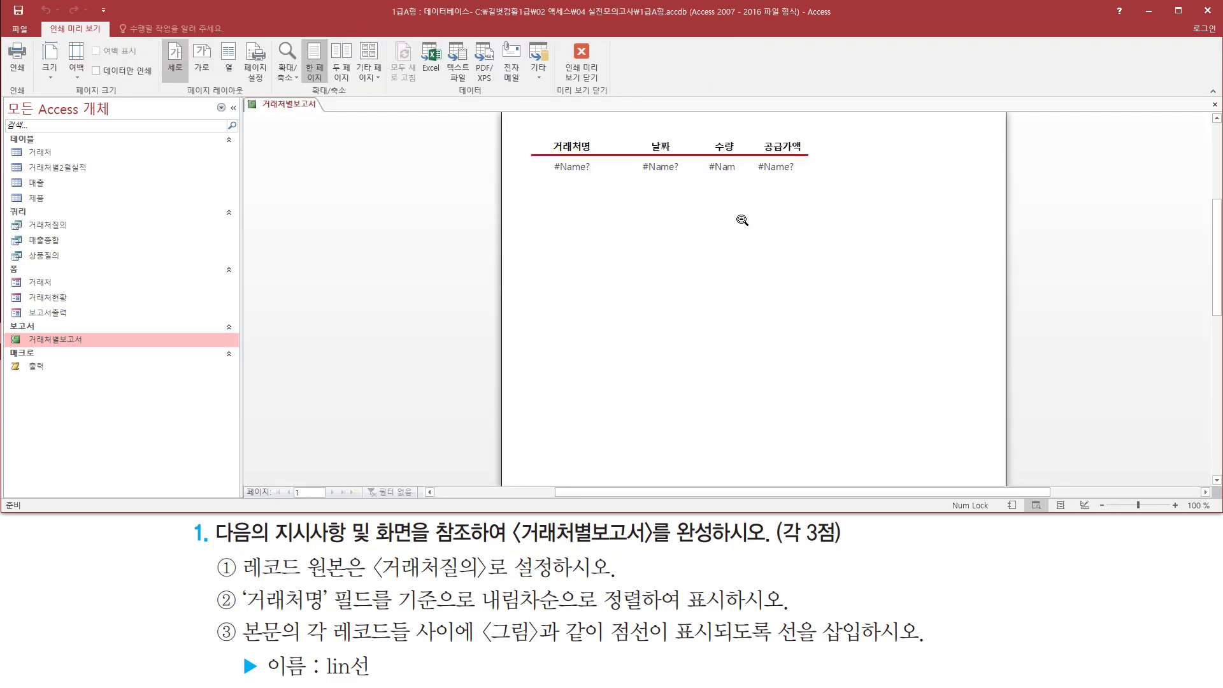
{"action": "scroll", "coordinate": [742, 220], "scroll_direction": "up", "scroll_amount": 2}
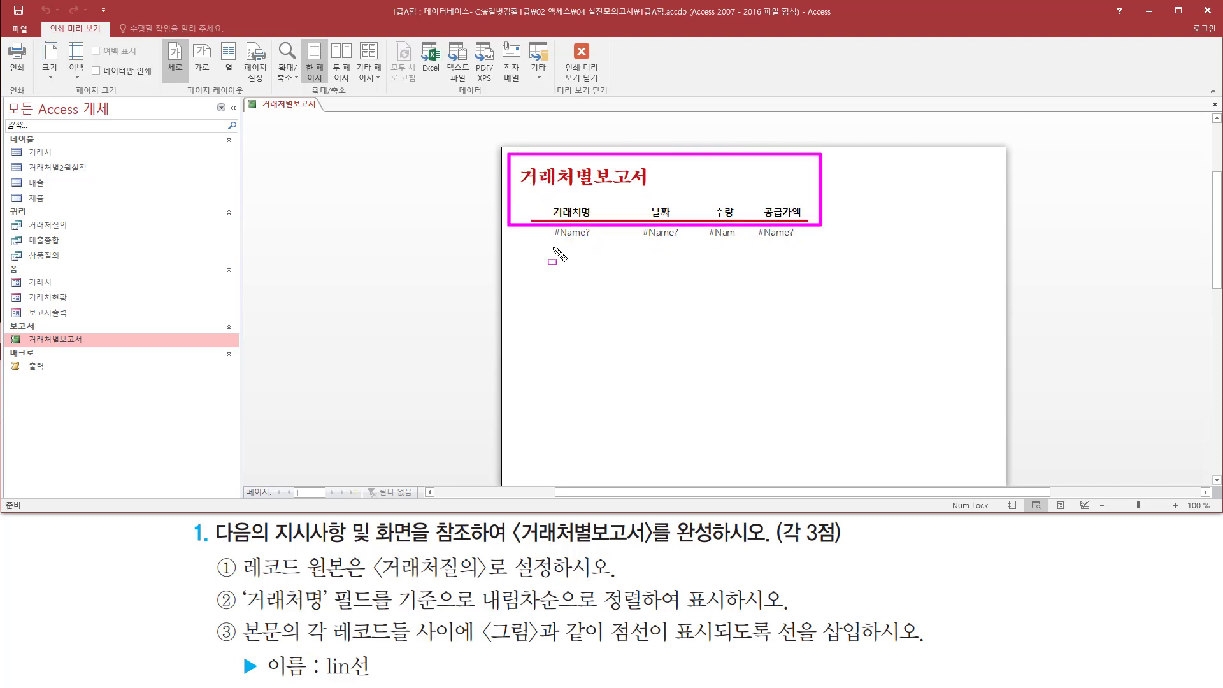
{"action": "left_click_drag", "start_coordinate": [553, 245], "coordinate": [807, 246]}
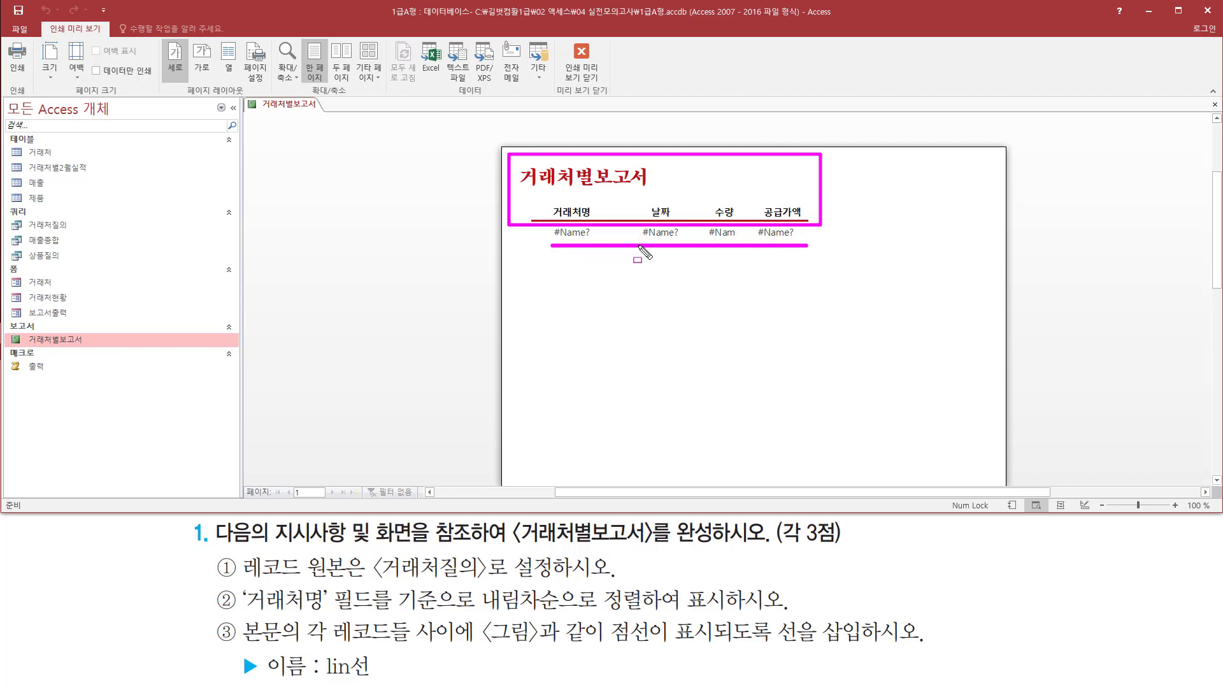
{"action": "left_click_drag", "start_coordinate": [238, 551], "coordinate": [351, 585]}
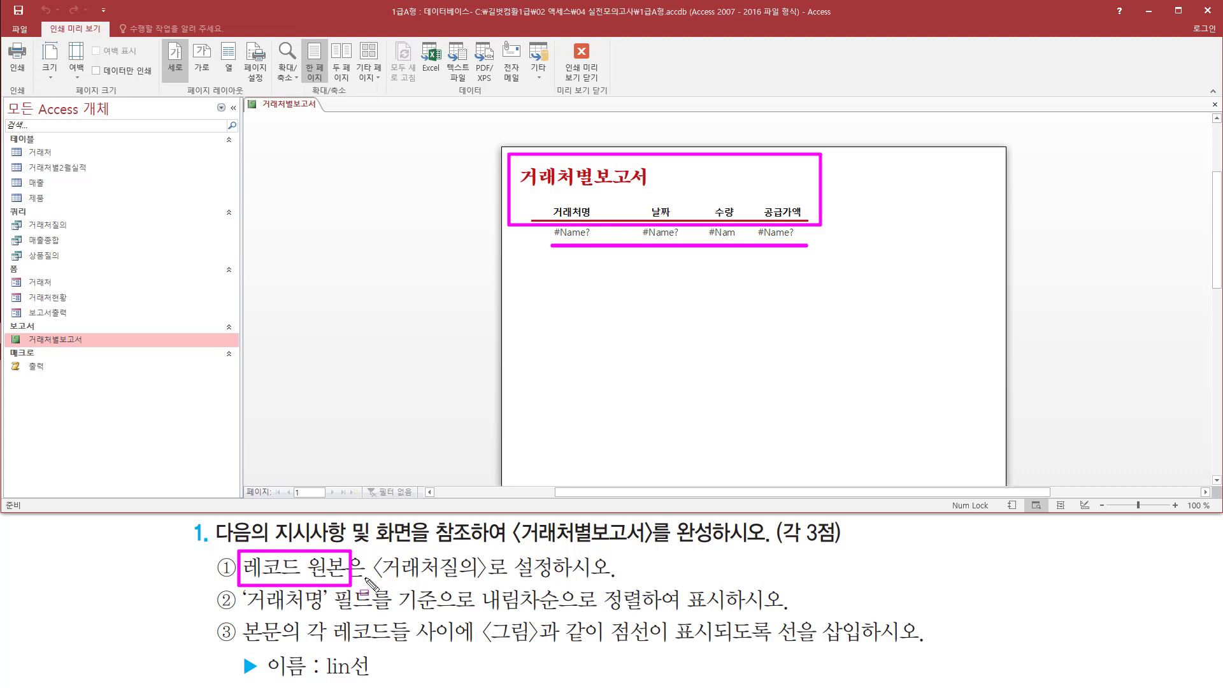
{"action": "left_click_drag", "start_coordinate": [360, 581], "coordinate": [543, 581]}
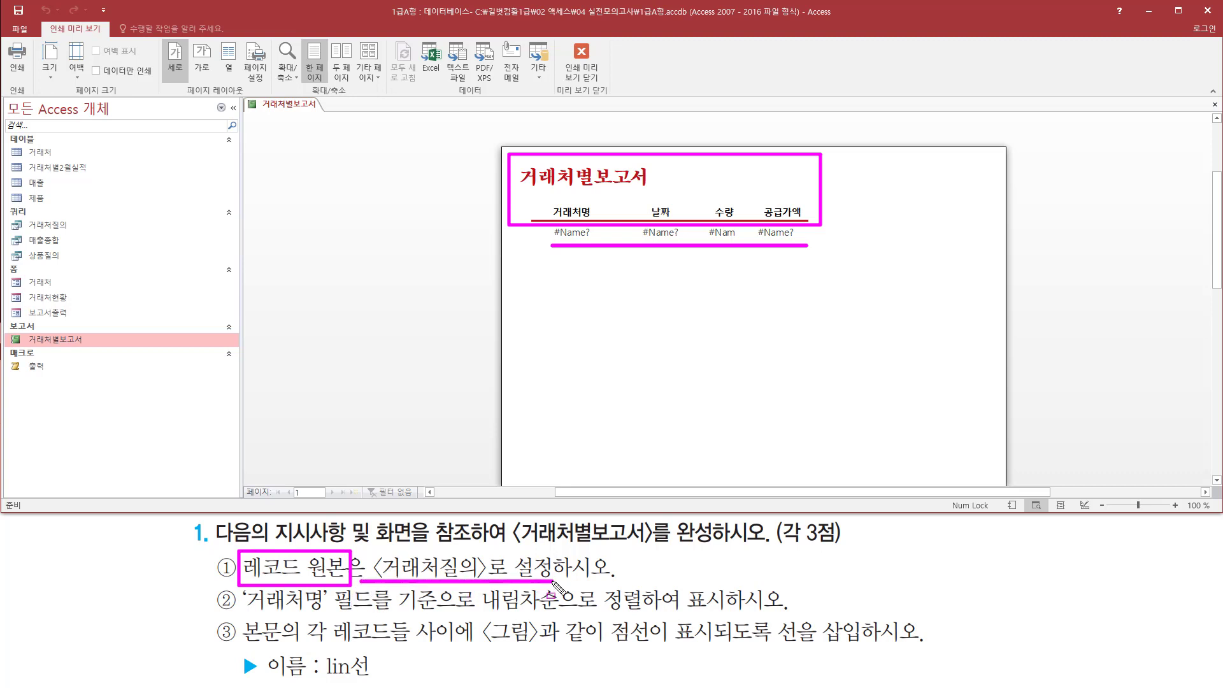
{"action": "key", "text": "Escape"}
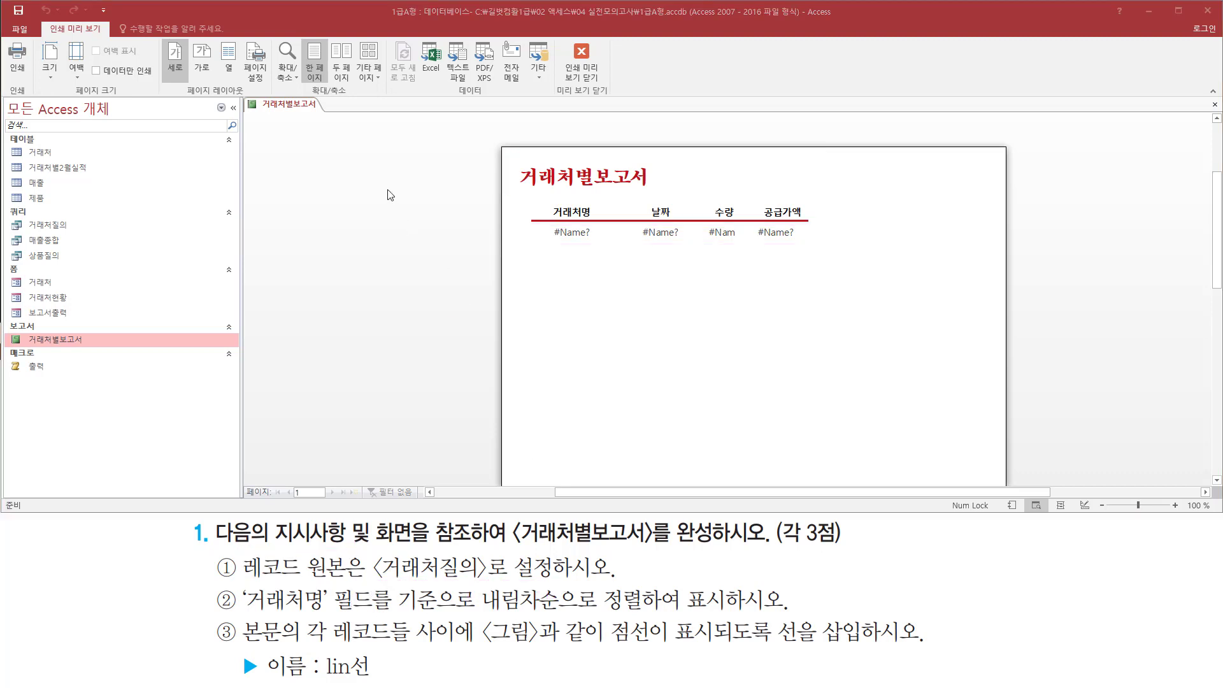
Switch the 거래처별보고서 report from print preview to Design View
{"action": "right_click", "coordinate": [387, 189]}
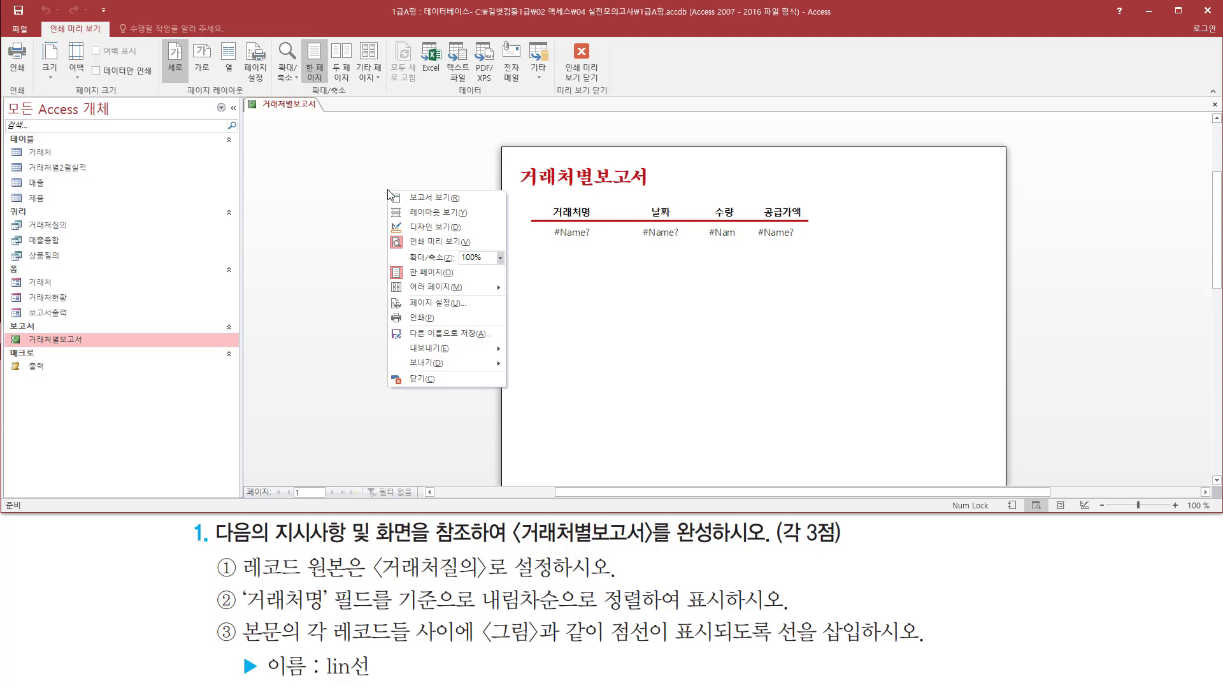
{"action": "left_click", "coordinate": [430, 226]}
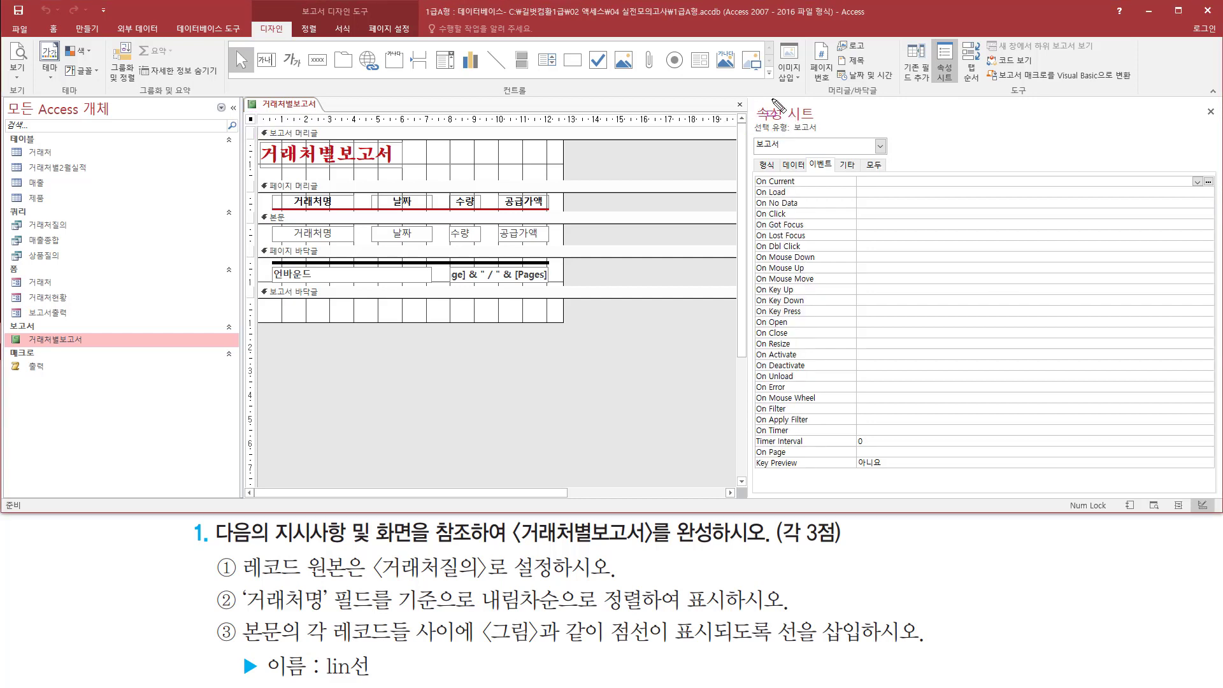
{"action": "mouse_move", "coordinate": [748, 119]}
{"action": "left_mouse_down"}
{"action": "mouse_move", "coordinate": [768, 145]}
{"action": "mouse_move", "coordinate": [835, 151]}
{"action": "left_mouse_up"}
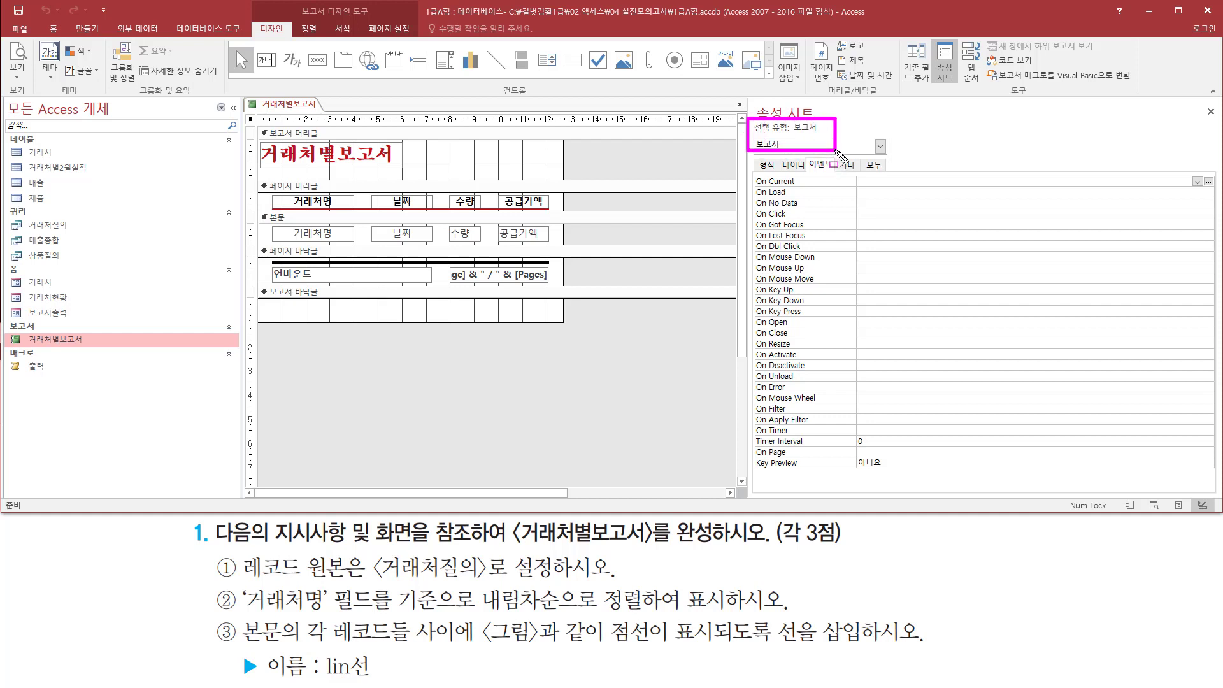
{"action": "left_click_drag", "start_coordinate": [238, 580], "coordinate": [354, 581]}
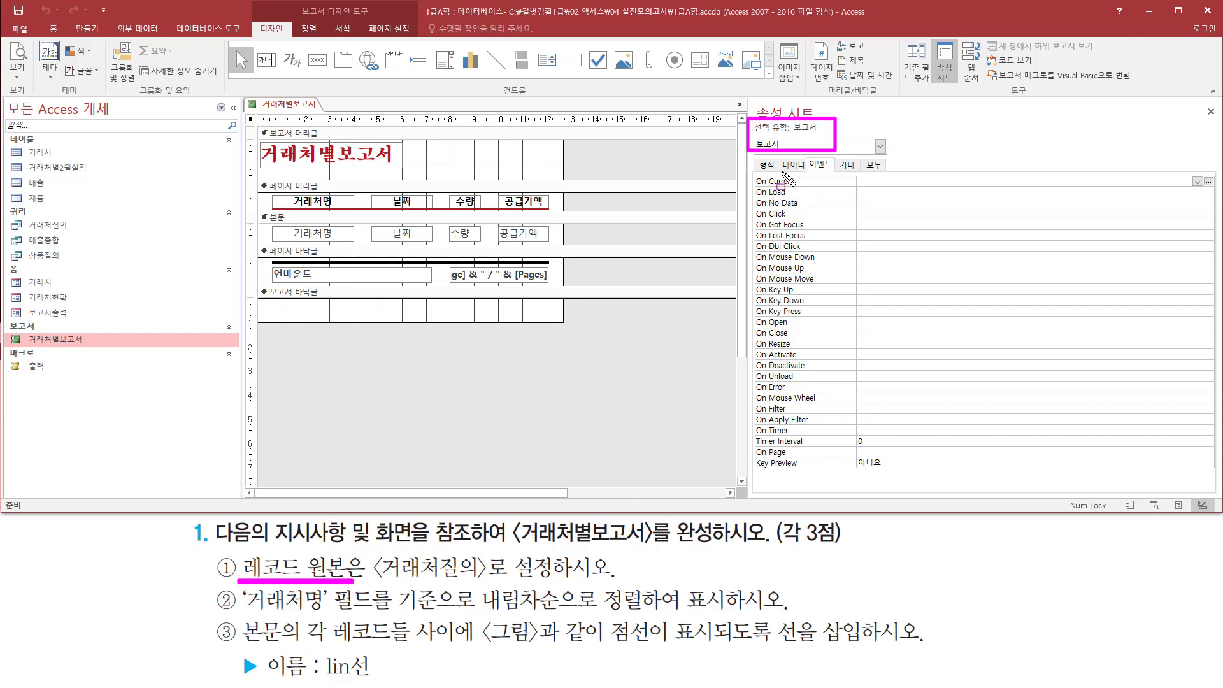
{"action": "mouse_move", "coordinate": [781, 173]}
{"action": "left_mouse_down"}
{"action": "mouse_move", "coordinate": [810, 173]}
{"action": "mouse_move", "coordinate": [810, 159]}
{"action": "left_mouse_up"}
{"action": "key", "text": "Escape"}
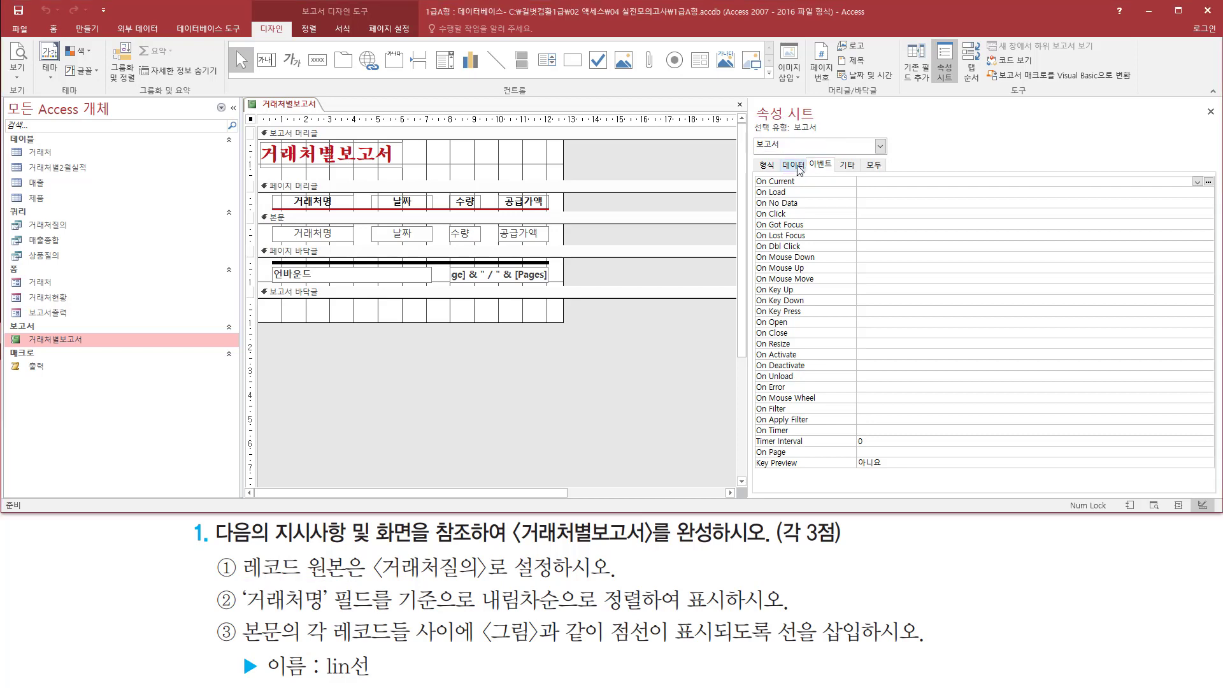
Set the report's record source to the 거래처질의 query
{"action": "left_click", "coordinate": [794, 167]}
{"action": "left_click_drag", "start_coordinate": [746, 186], "coordinate": [1186, 187]}
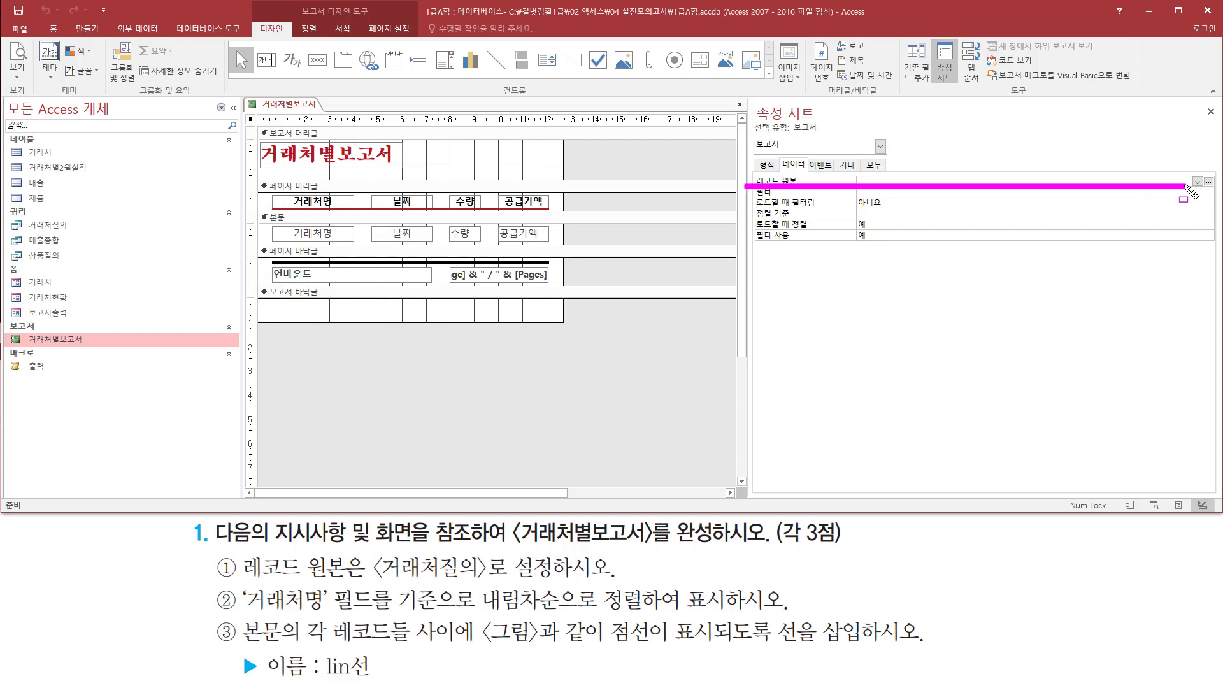
{"action": "left_click_drag", "start_coordinate": [372, 581], "coordinate": [482, 581]}
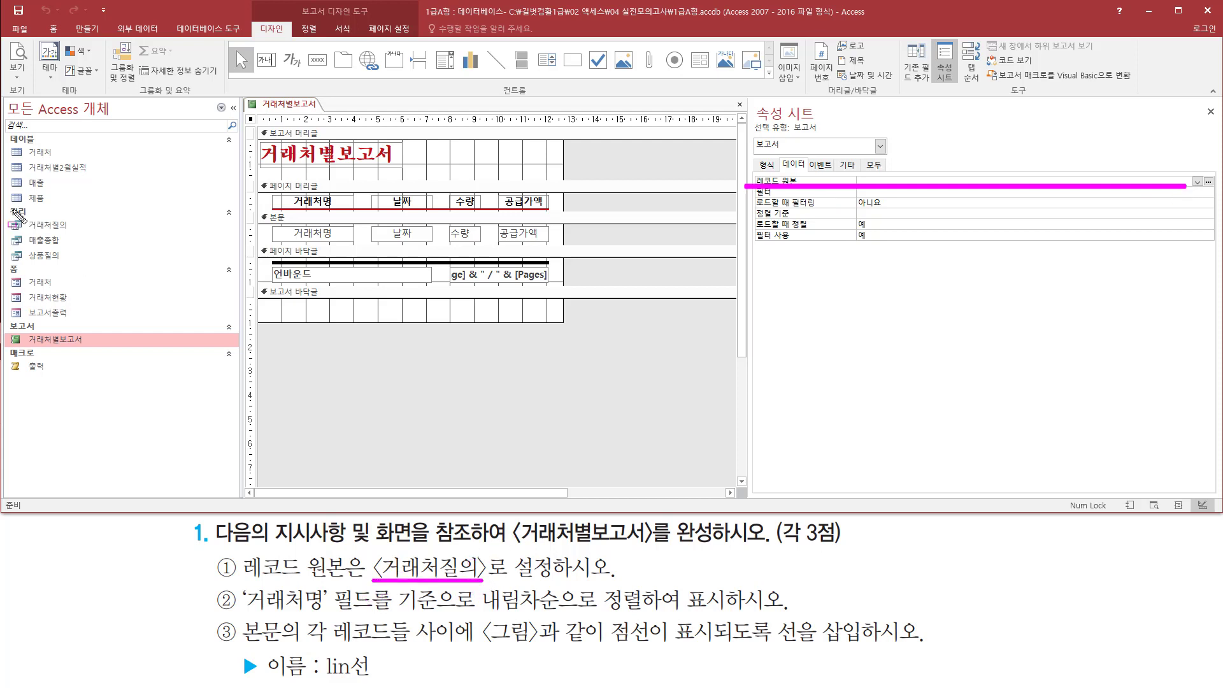
{"action": "mouse_move", "coordinate": [5, 202]}
{"action": "left_mouse_down"}
{"action": "mouse_move", "coordinate": [41, 231]}
{"action": "mouse_move", "coordinate": [86, 234]}
{"action": "left_mouse_up"}
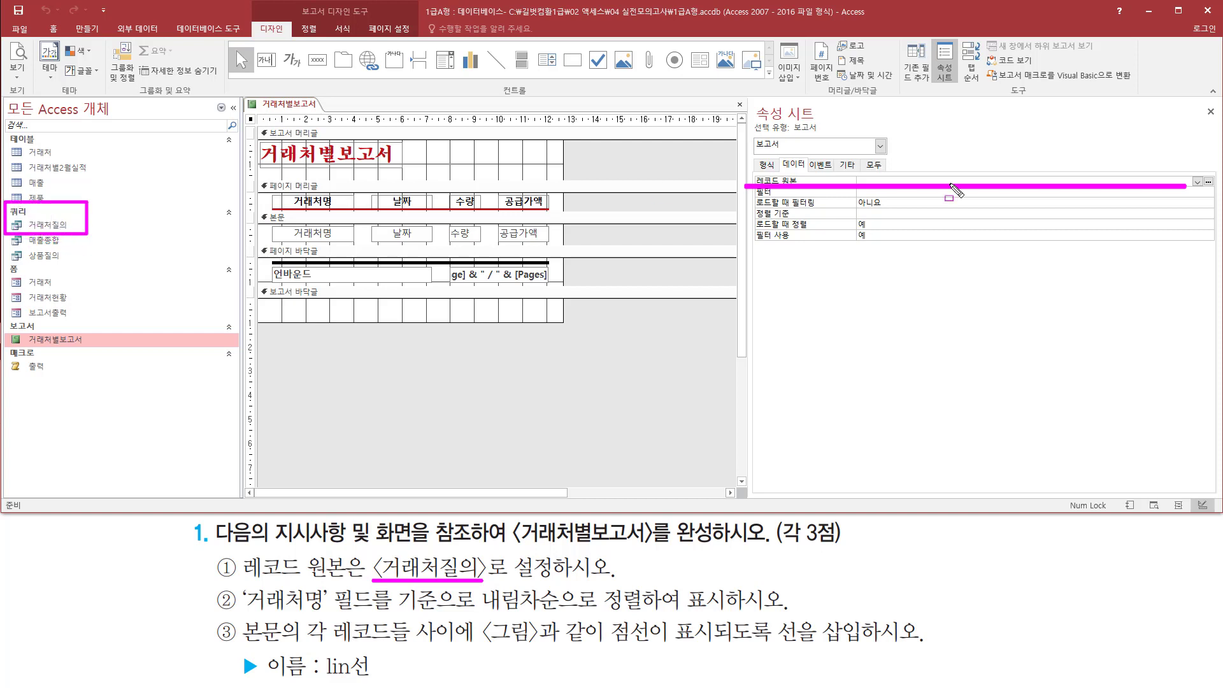
{"action": "key", "text": "Escape"}
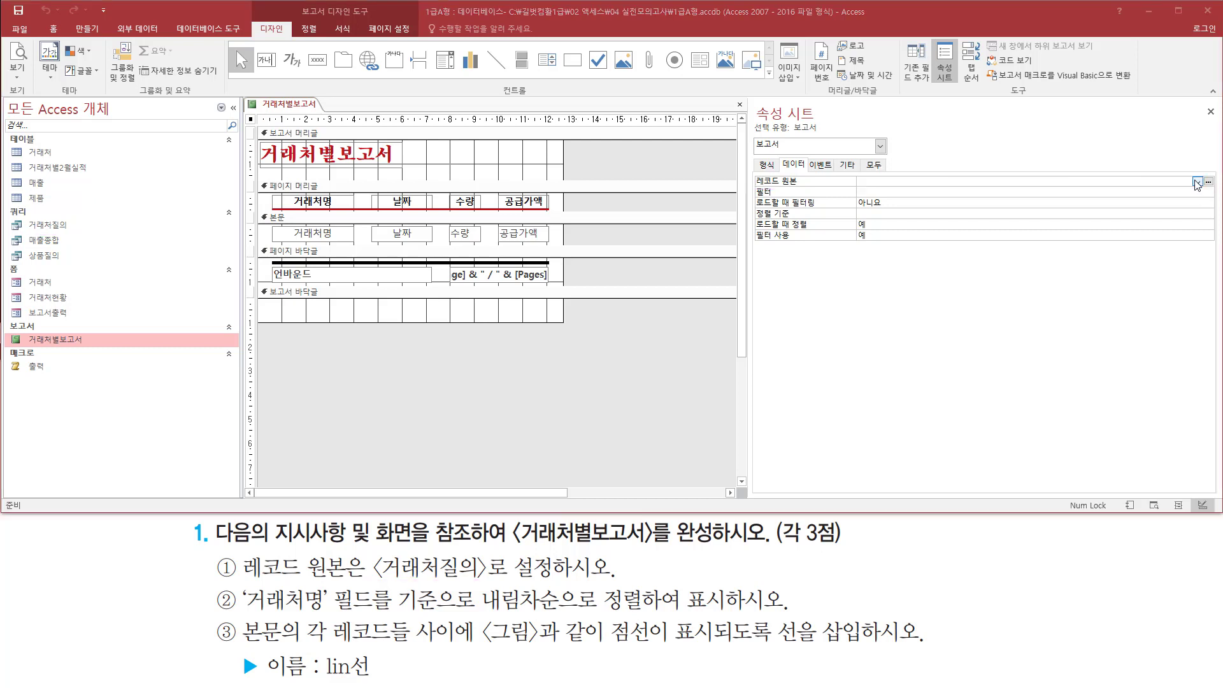
{"action": "left_click", "coordinate": [1197, 182]}
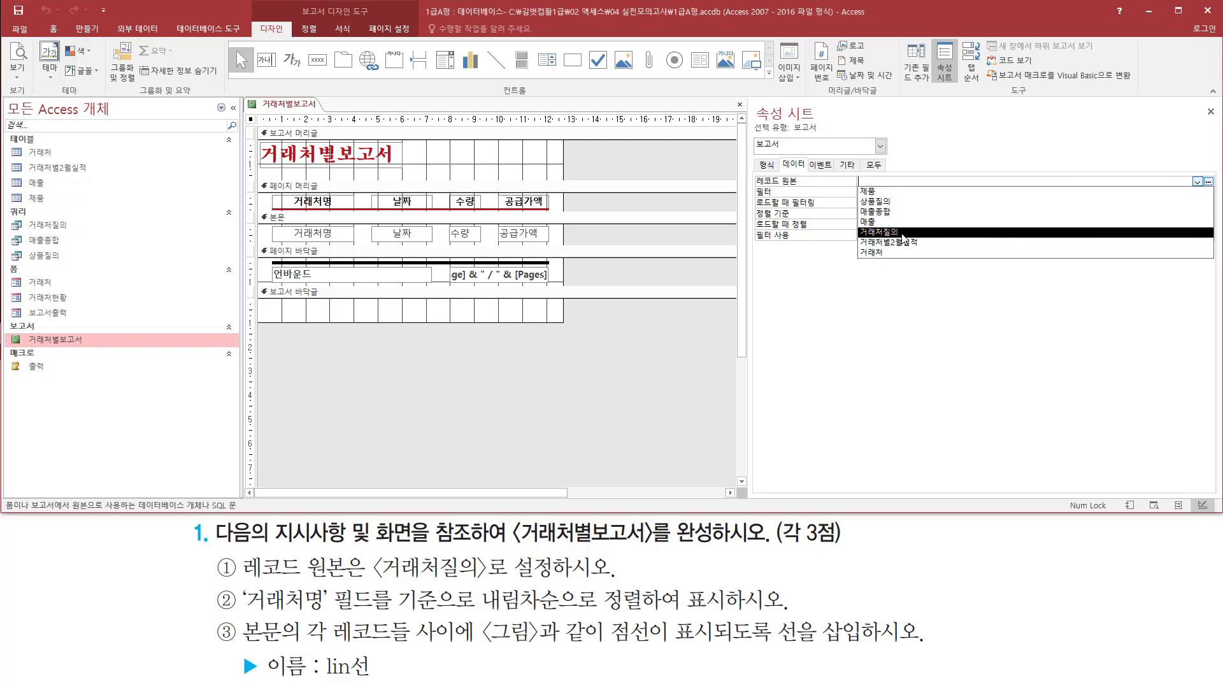
{"action": "left_click", "coordinate": [902, 233]}
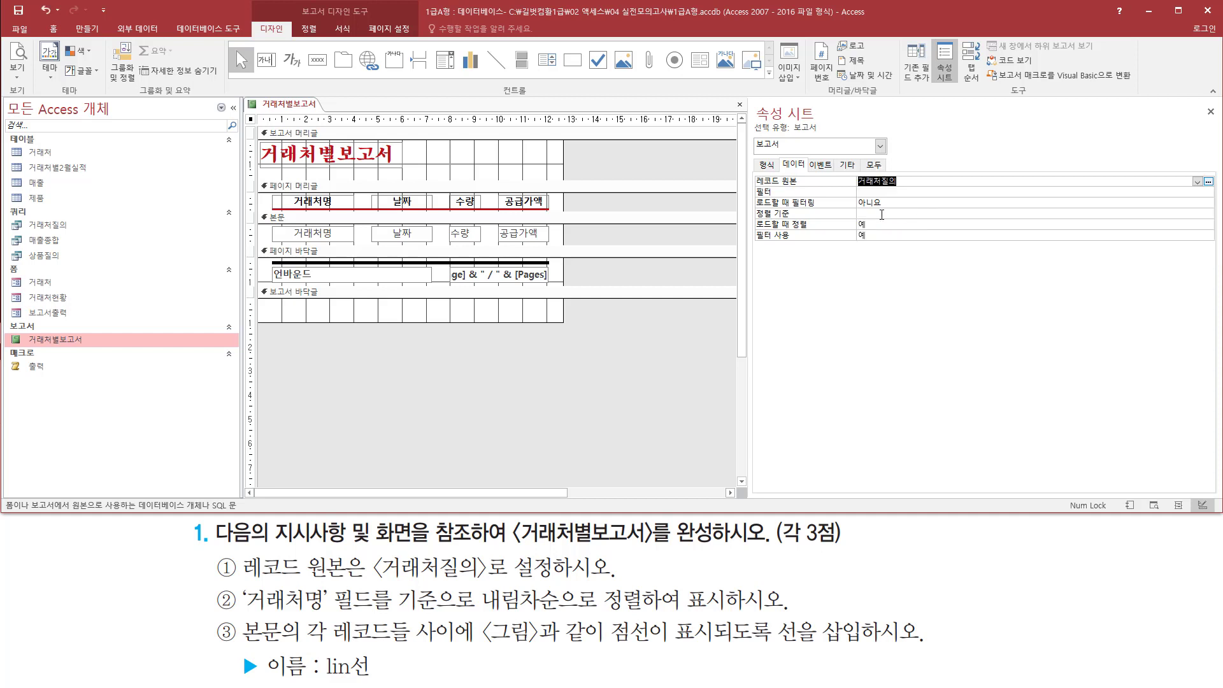
{"action": "left_click", "coordinate": [659, 167]}
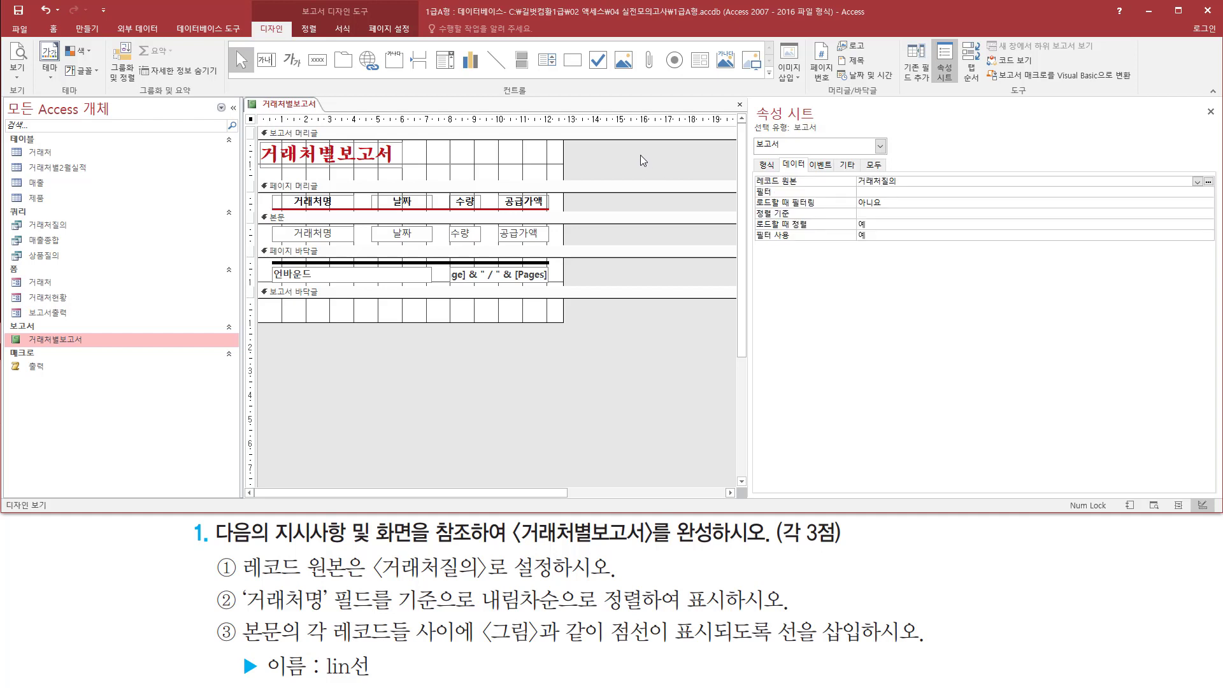
Preview the 거래처별보고서 report and examine its records and the order of the 거래처명 values
{"action": "right_click", "coordinate": [640, 156]}
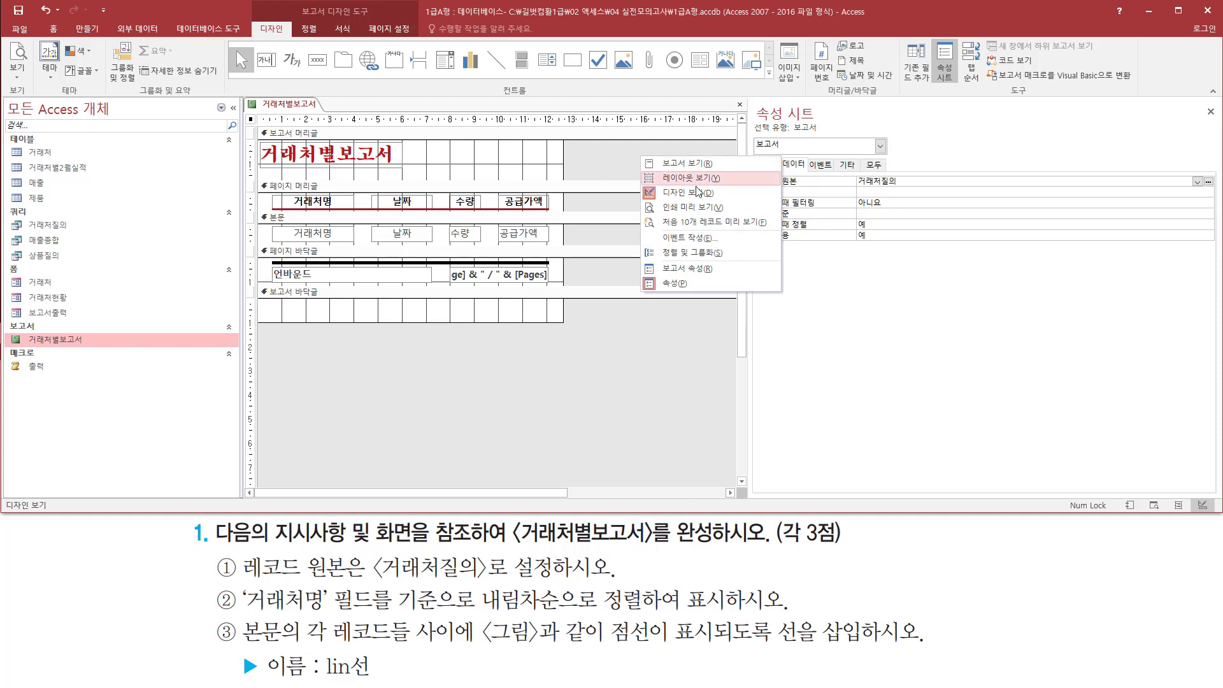
{"action": "left_click", "coordinate": [700, 210]}
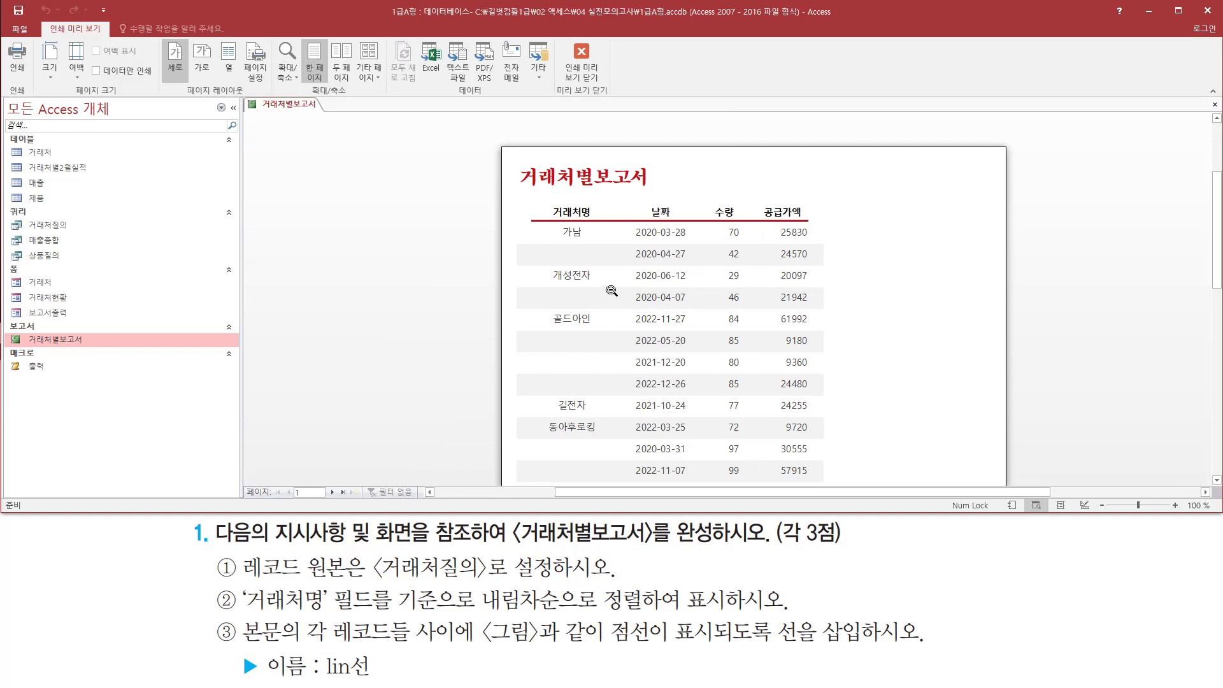
{"action": "scroll", "coordinate": [612, 292], "scroll_direction": "down", "scroll_amount": 3}
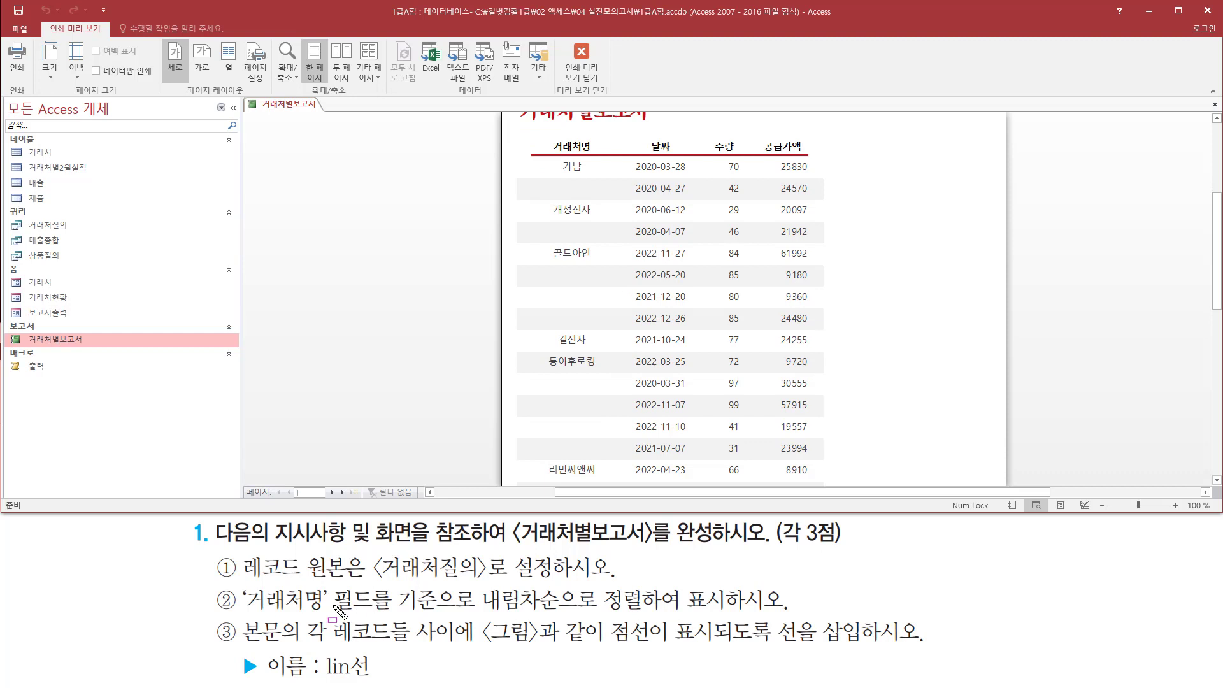
{"action": "mouse_move", "coordinate": [237, 579]}
{"action": "left_mouse_down"}
{"action": "mouse_move", "coordinate": [329, 615]}
{"action": "mouse_move", "coordinate": [382, 614]}
{"action": "left_mouse_up"}
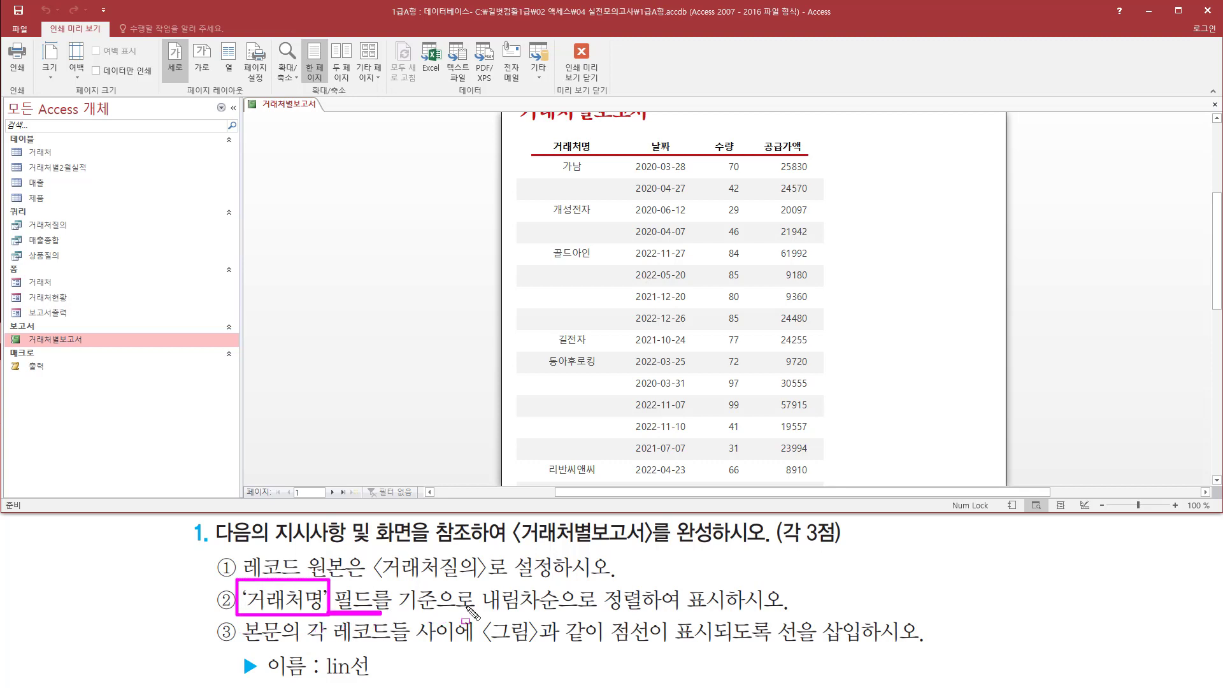
{"action": "mouse_move", "coordinate": [472, 581]}
{"action": "left_mouse_down"}
{"action": "mouse_move", "coordinate": [491, 606]}
{"action": "mouse_move", "coordinate": [645, 616]}
{"action": "left_mouse_up"}
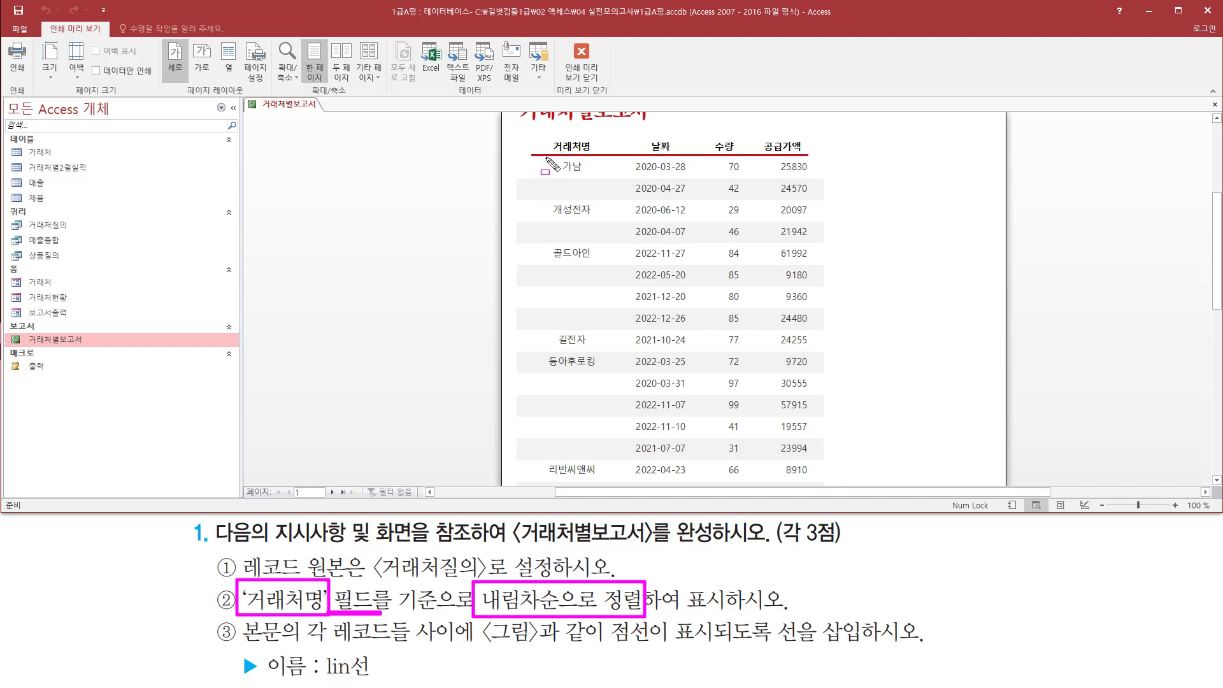
{"action": "mouse_move", "coordinate": [533, 156]}
{"action": "left_mouse_down"}
{"action": "mouse_move", "coordinate": [540, 179]}
{"action": "mouse_move", "coordinate": [614, 204]}
{"action": "mouse_move", "coordinate": [619, 485]}
{"action": "left_mouse_up"}
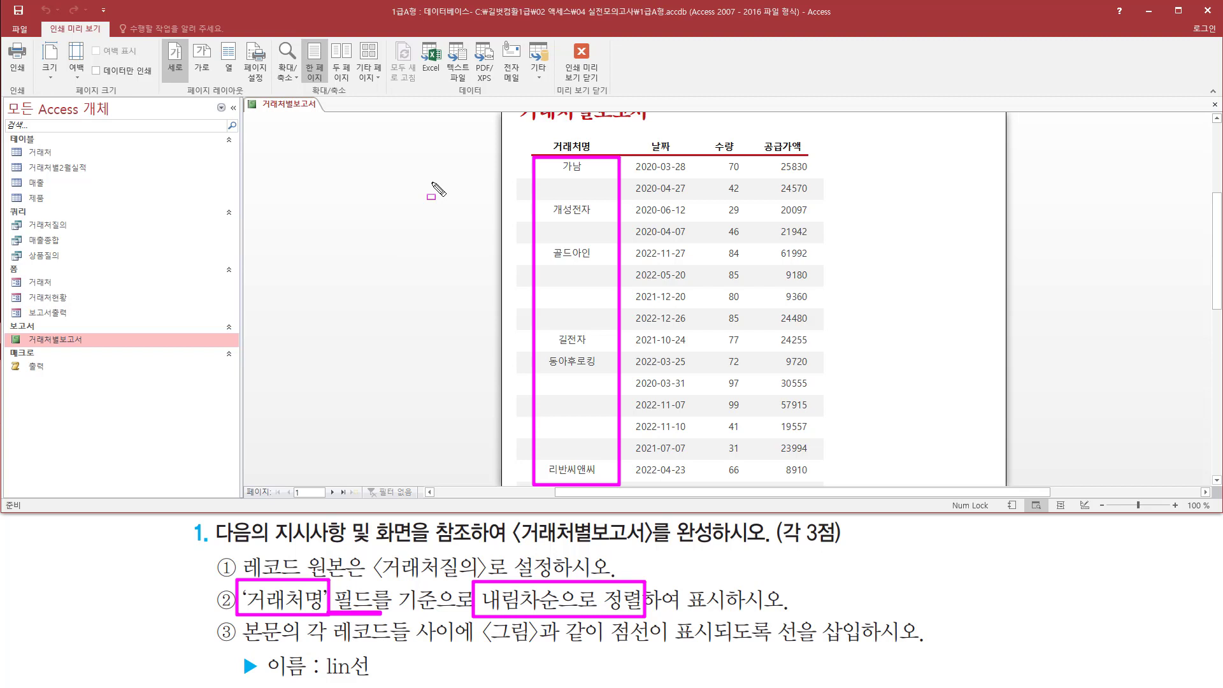
{"action": "key", "text": "Escape"}
Return the report to Design View and show its grouping and sorting settings
{"action": "right_click", "coordinate": [402, 148]}
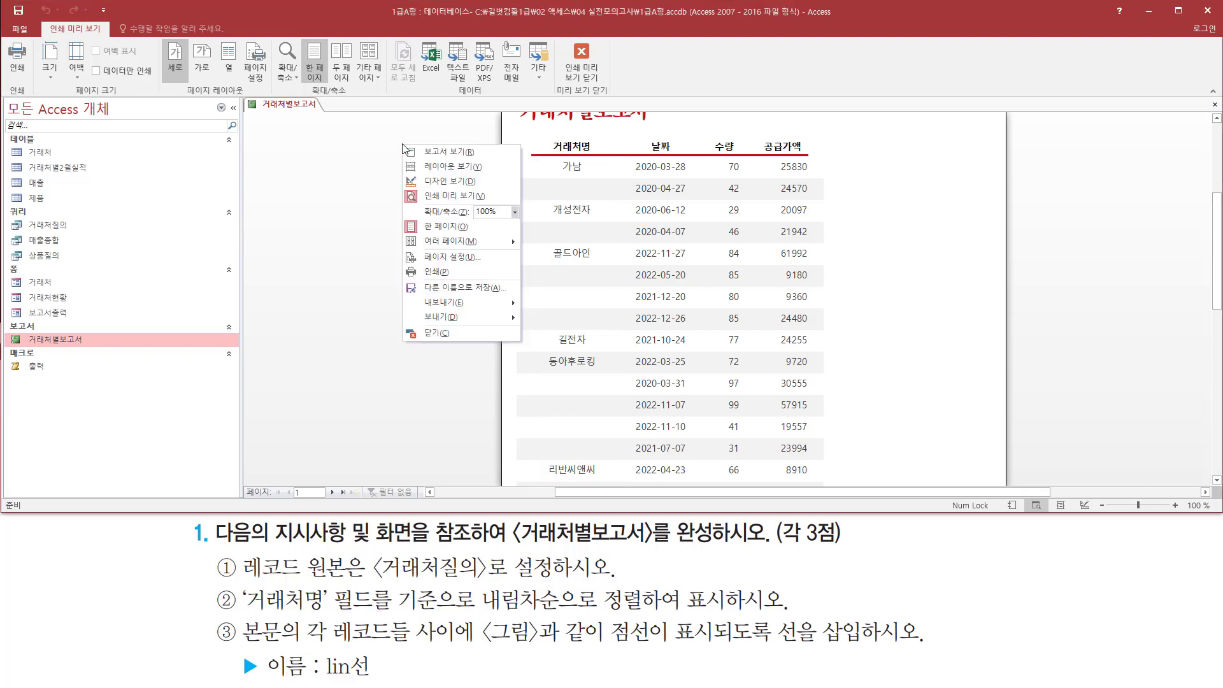
{"action": "left_click", "coordinate": [446, 181]}
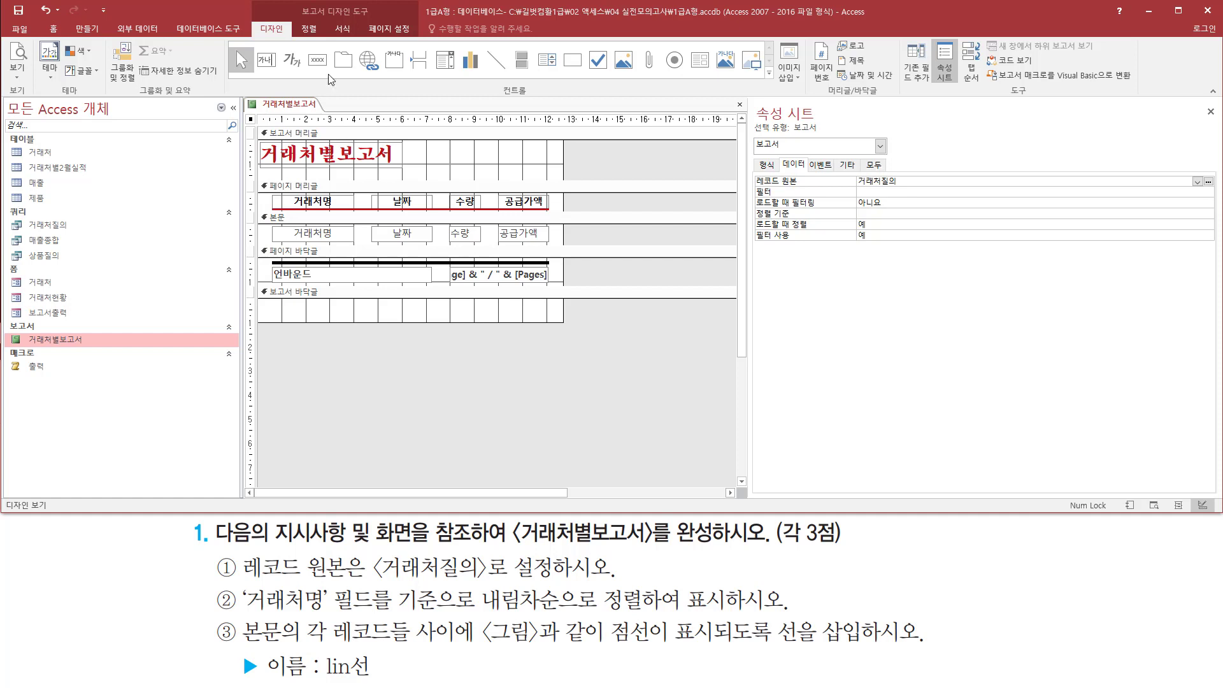
{"action": "left_click_drag", "start_coordinate": [295, 1], "coordinate": [389, 20]}
{"action": "left_click_drag", "start_coordinate": [258, 22], "coordinate": [286, 36]}
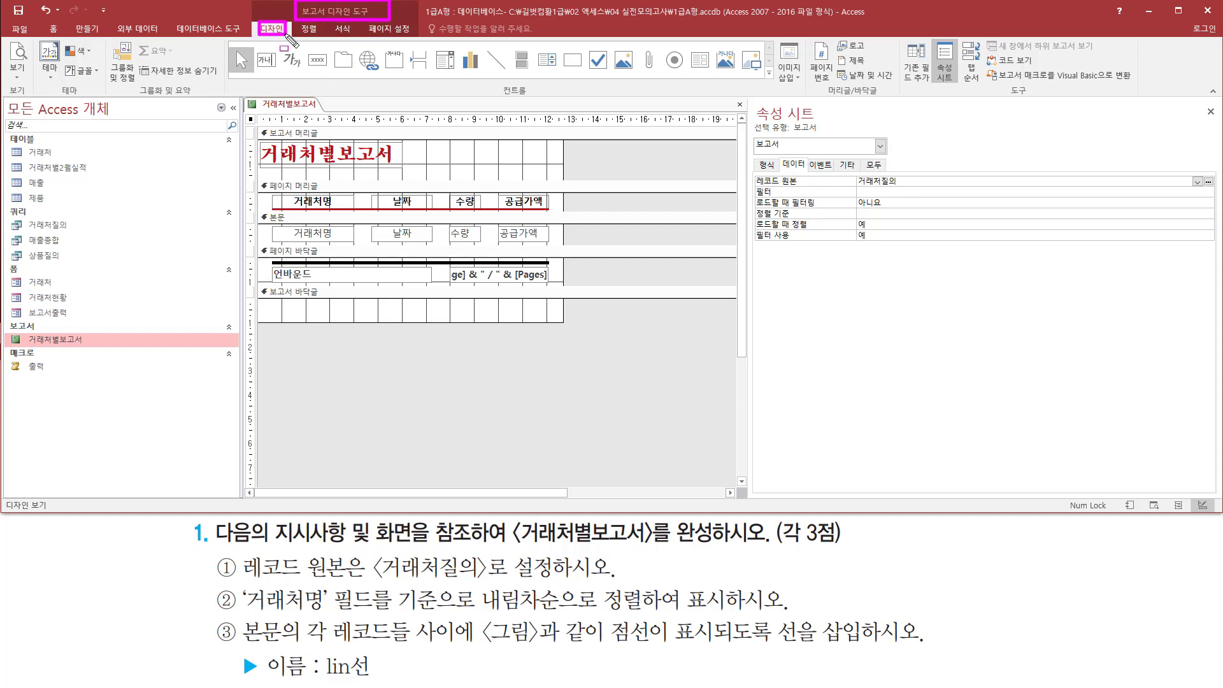
{"action": "left_click_drag", "start_coordinate": [129, 97], "coordinate": [210, 97]}
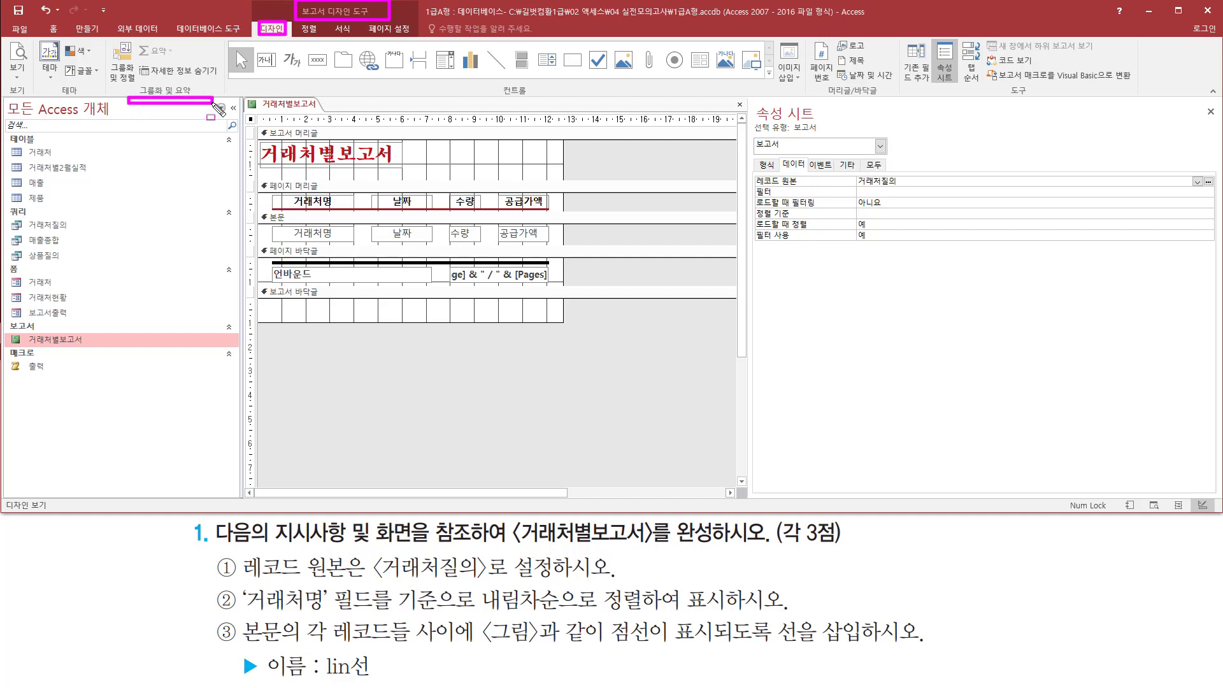
{"action": "left_click_drag", "start_coordinate": [102, 38], "coordinate": [139, 86]}
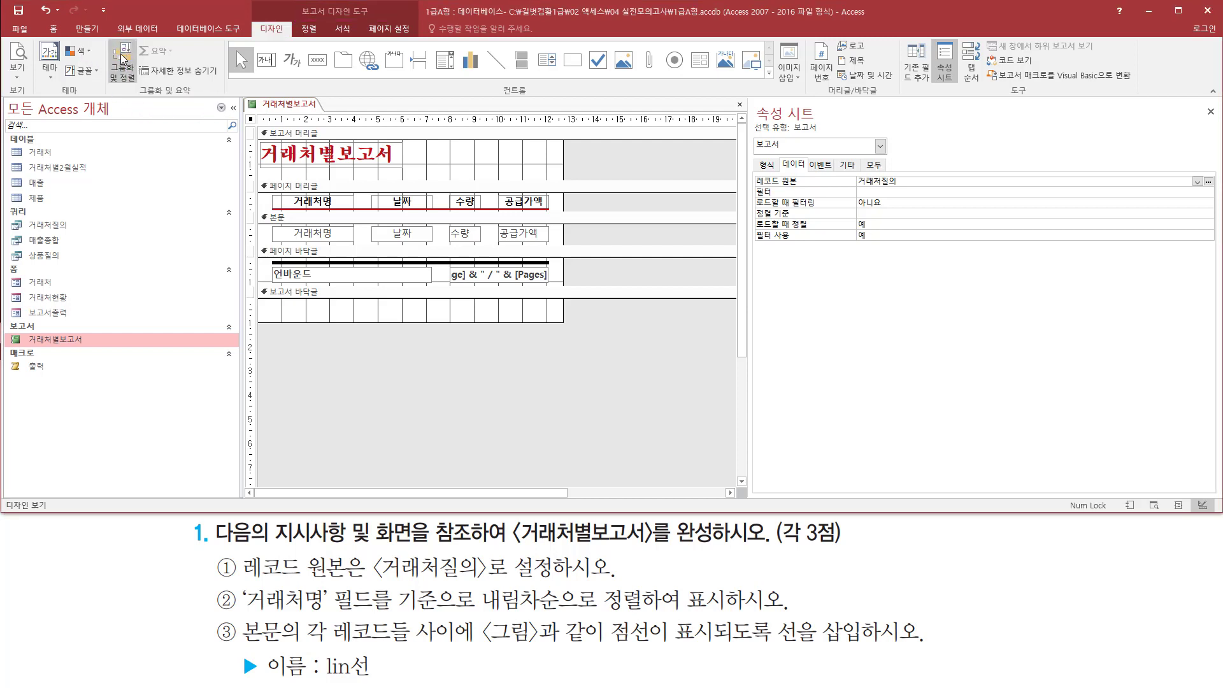
{"action": "left_click", "coordinate": [130, 60]}
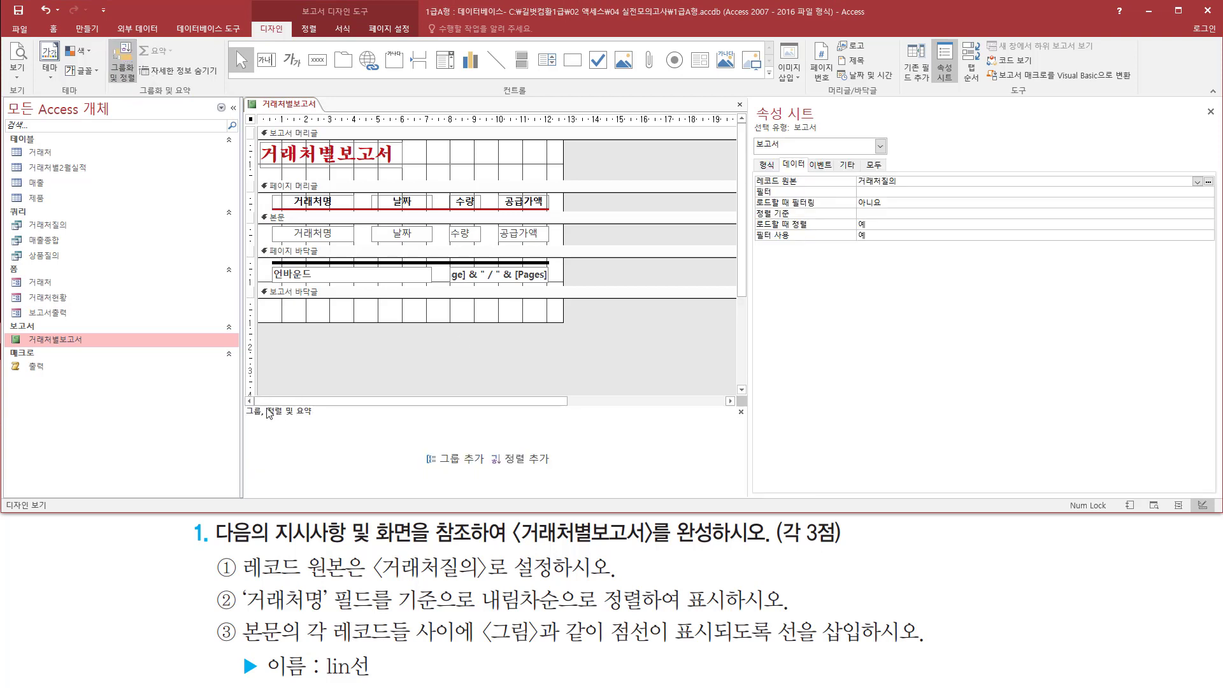
{"action": "mouse_move", "coordinate": [241, 406]}
{"action": "left_mouse_down"}
{"action": "mouse_move", "coordinate": [295, 423]}
{"action": "mouse_move", "coordinate": [562, 441]}
{"action": "mouse_move", "coordinate": [755, 507]}
{"action": "mouse_move", "coordinate": [750, 497]}
{"action": "left_mouse_up"}
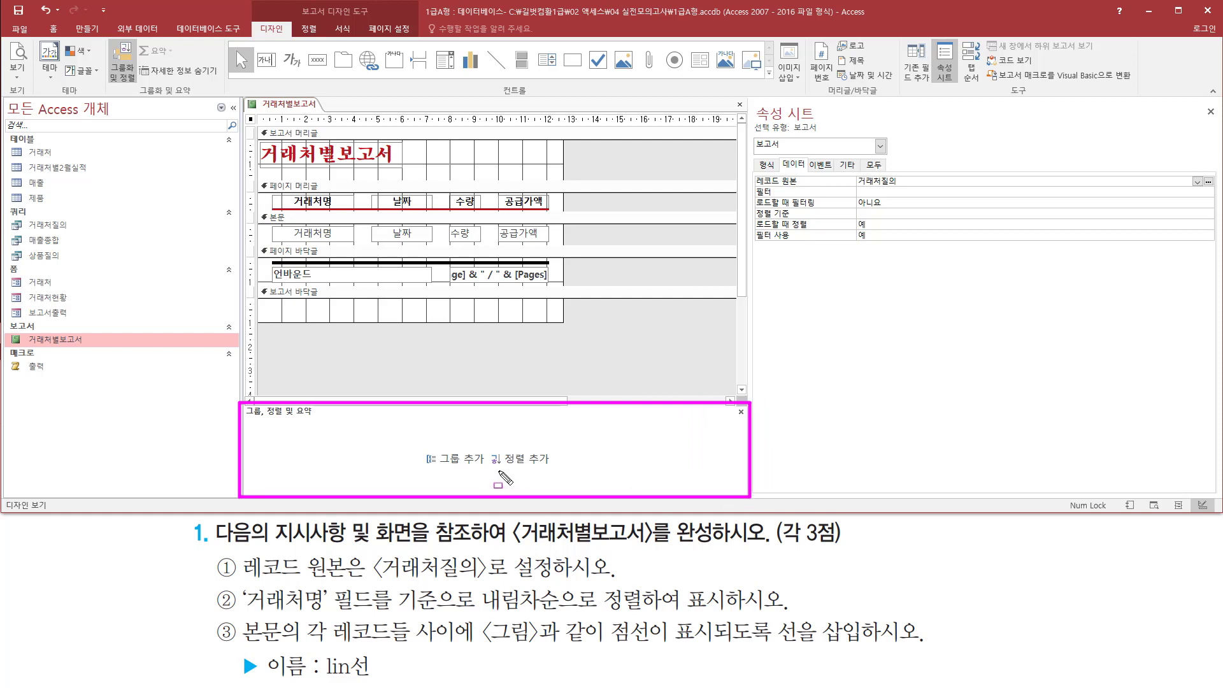
Sort the 거래처별보고서 report by the 거래처명 field in descending order and close the grouping and sorting settings
{"action": "mouse_move", "coordinate": [488, 469]}
{"action": "left_mouse_down"}
{"action": "mouse_move", "coordinate": [563, 469]}
{"action": "mouse_move", "coordinate": [559, 448]}
{"action": "left_mouse_up"}
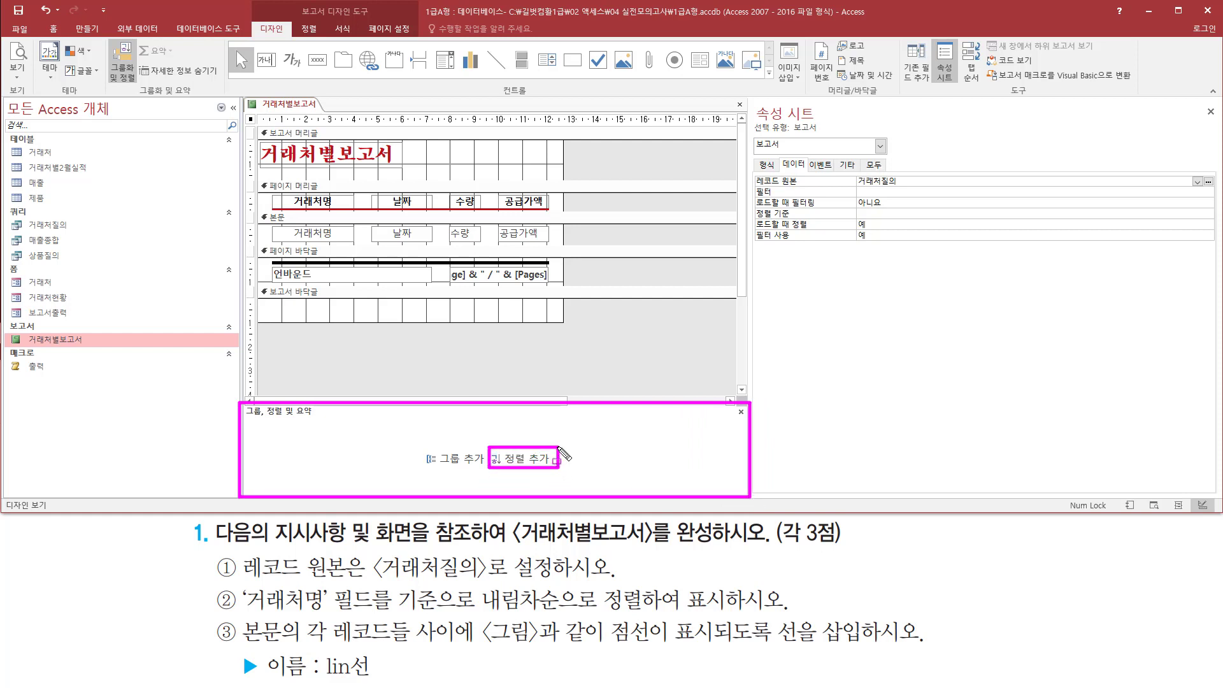
{"action": "left_click", "coordinate": [522, 458]}
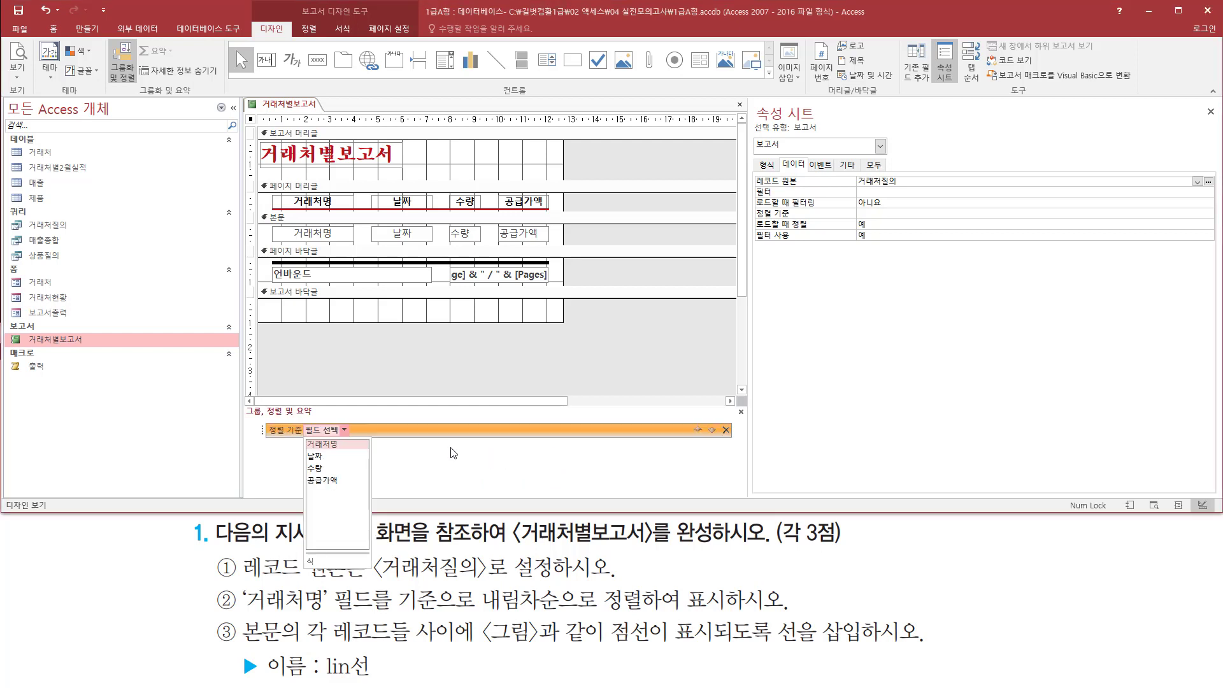
{"action": "left_click", "coordinate": [328, 446]}
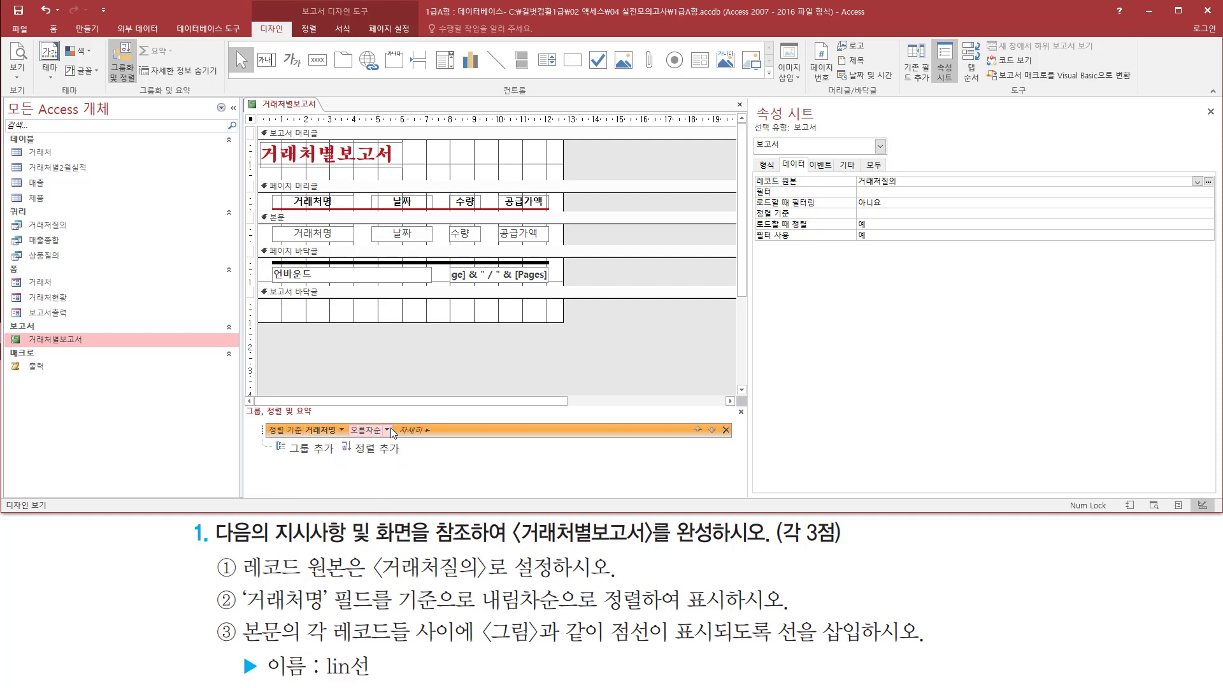
{"action": "left_click", "coordinate": [388, 430]}
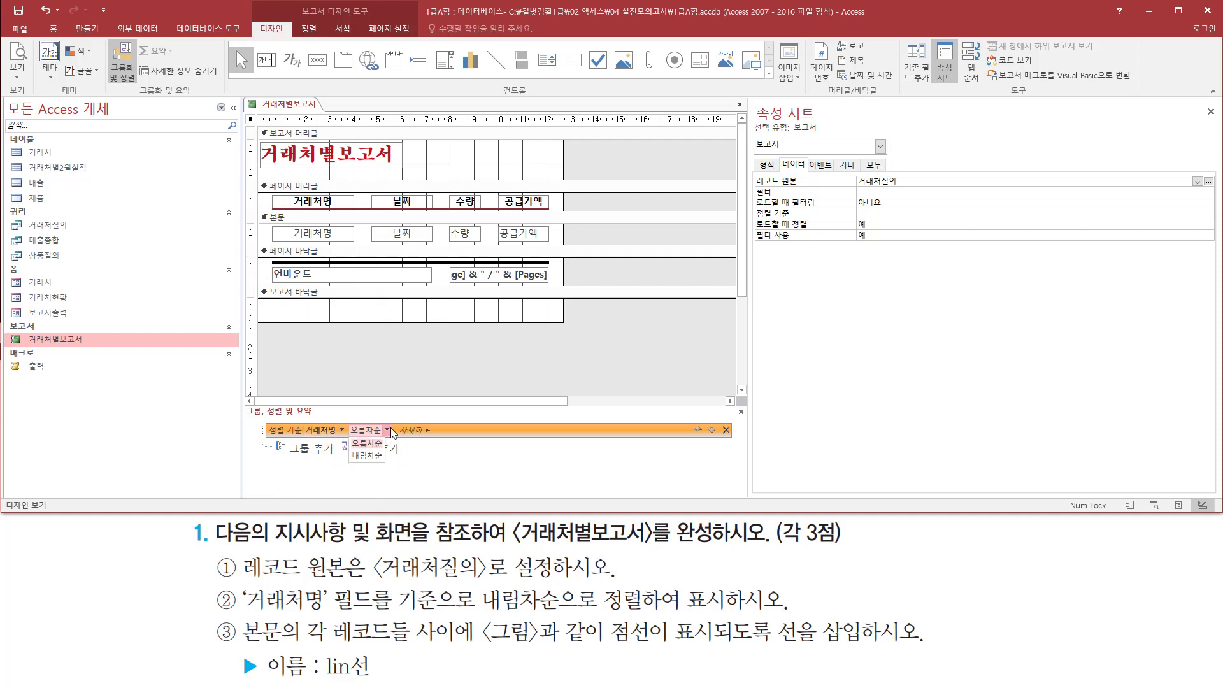
{"action": "left_click", "coordinate": [366, 456]}
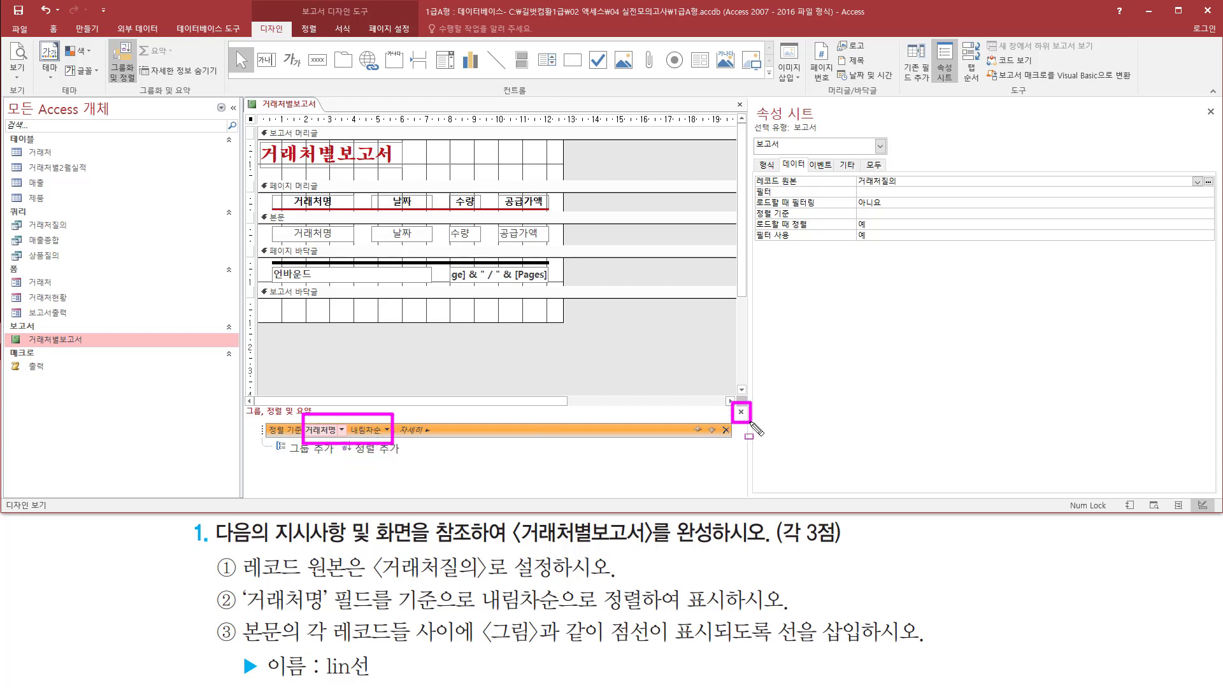
{"action": "left_click", "coordinate": [741, 411]}
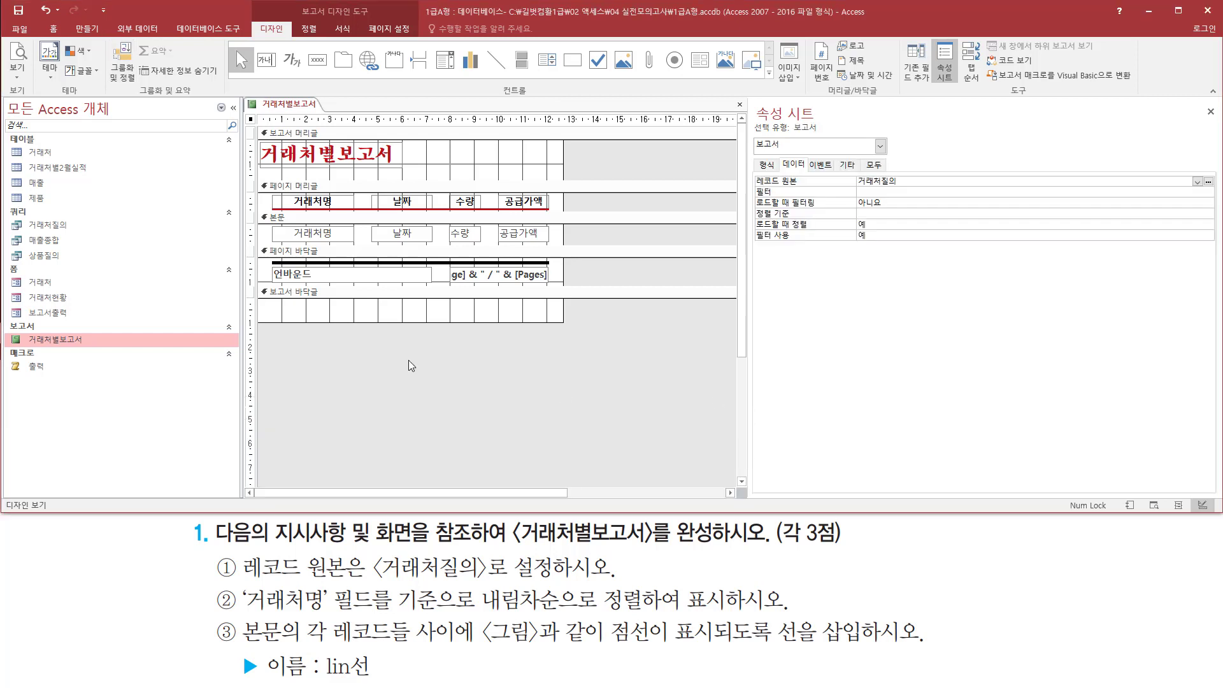
Preview the 거래처별보고서 report for printing and examine the sort order of the 거래처명 values
{"action": "right_click", "coordinate": [630, 333]}
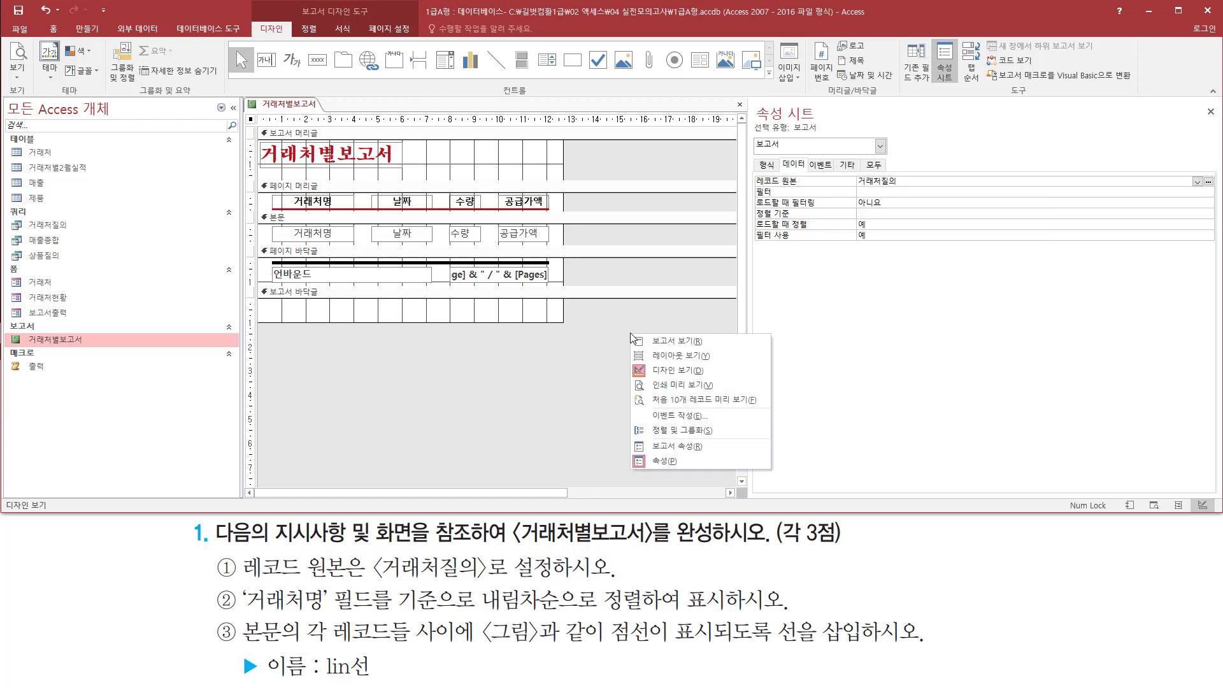
{"action": "left_click", "coordinate": [679, 384]}
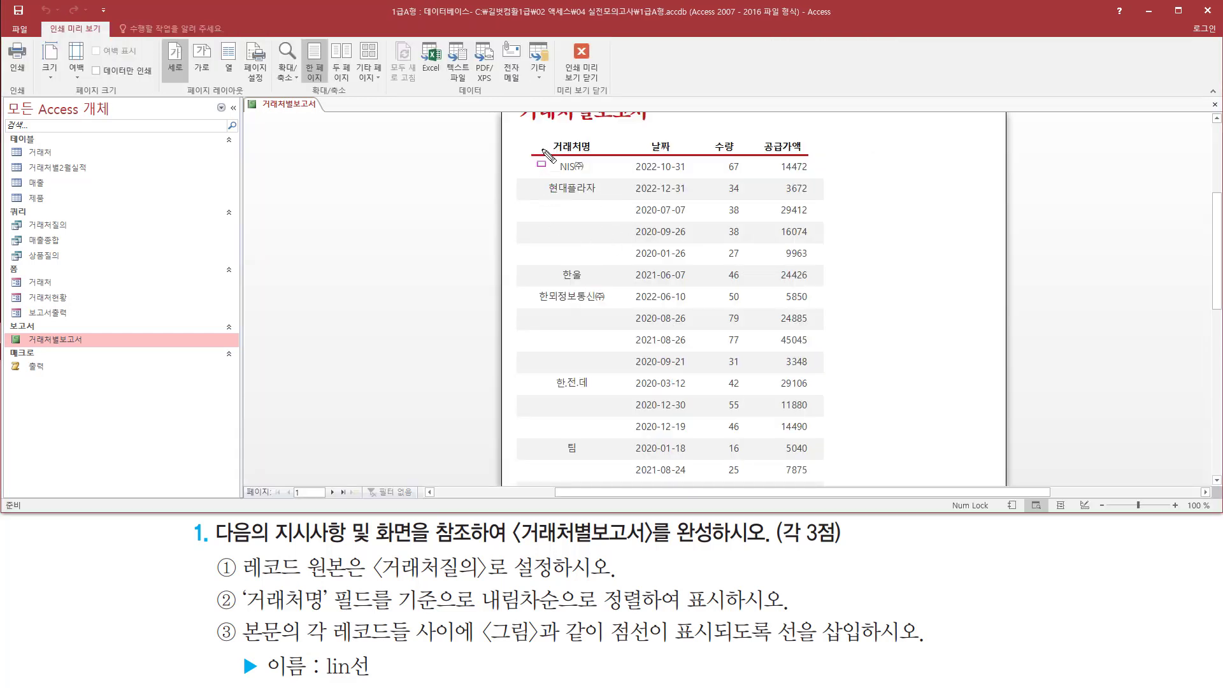
{"action": "mouse_move", "coordinate": [534, 158]}
{"action": "left_mouse_down"}
{"action": "mouse_move", "coordinate": [606, 176]}
{"action": "mouse_move", "coordinate": [622, 398]}
{"action": "left_mouse_up"}
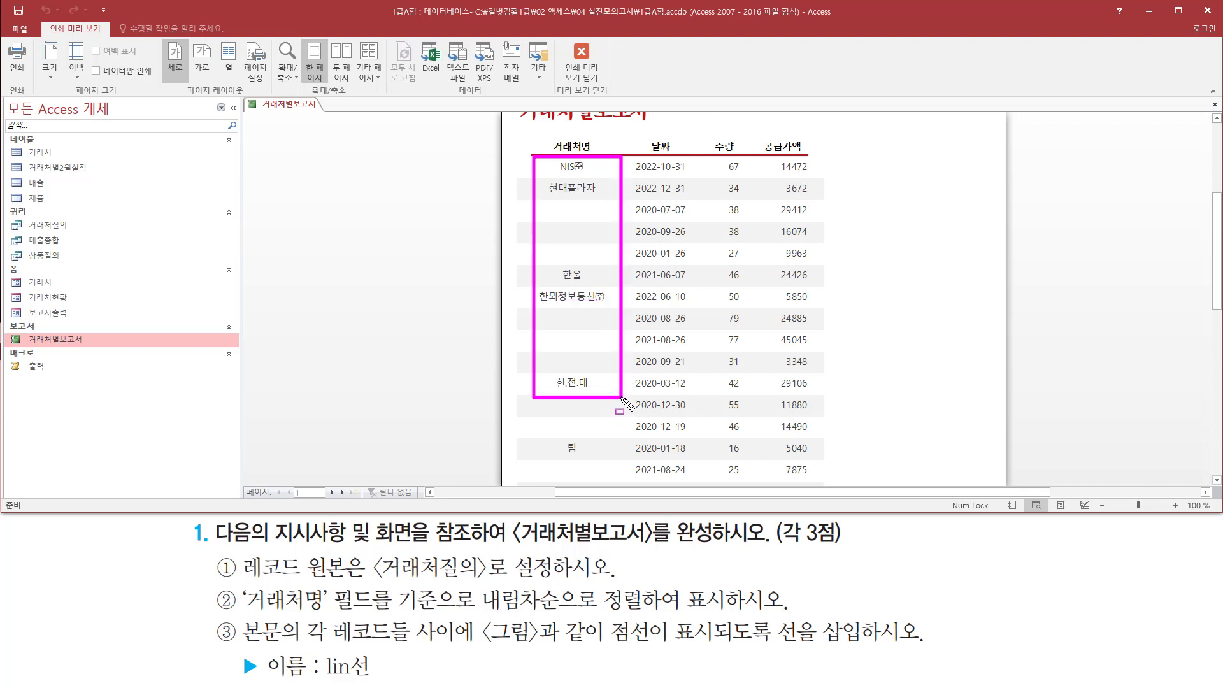
{"action": "left_click_drag", "start_coordinate": [548, 437], "coordinate": [600, 460]}
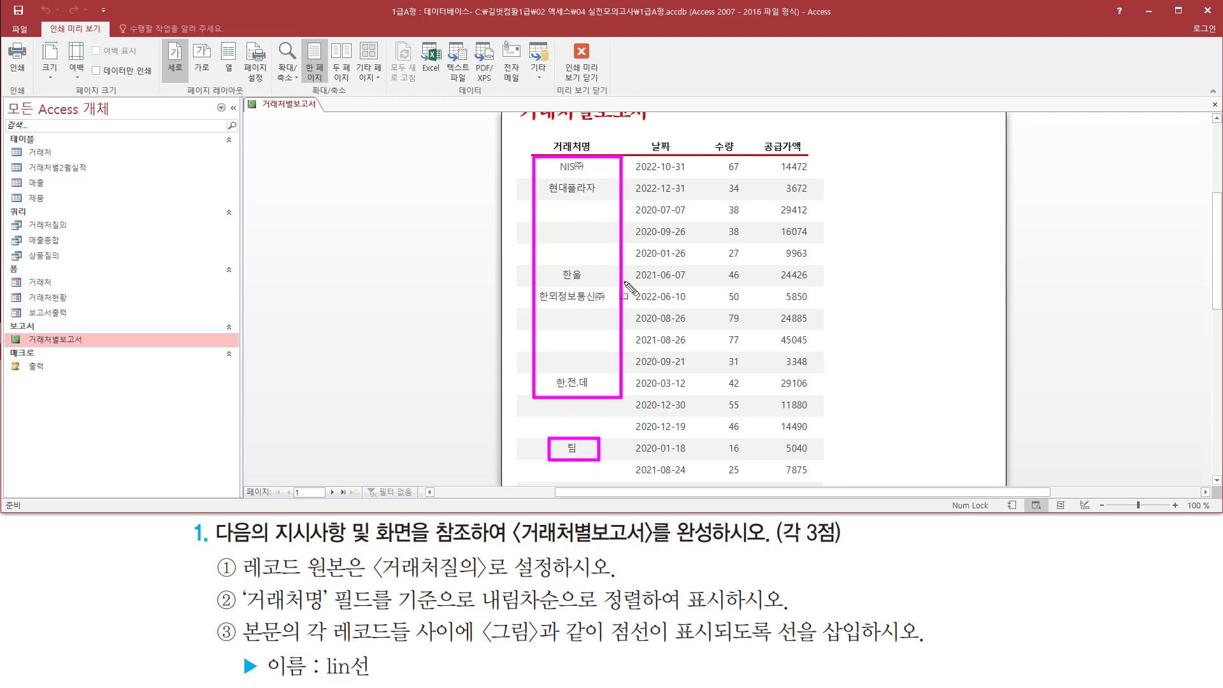
{"action": "key", "text": "Escape"}
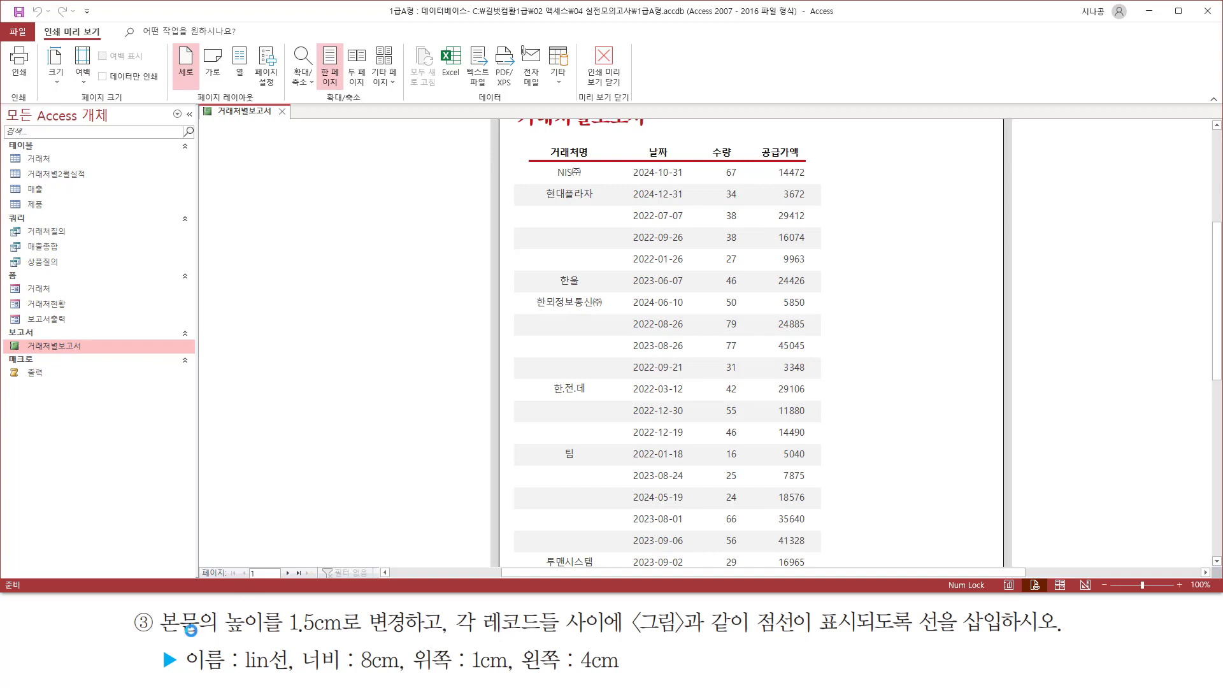
{"action": "left_click_drag", "start_coordinate": [156, 636], "coordinate": [1006, 646]}
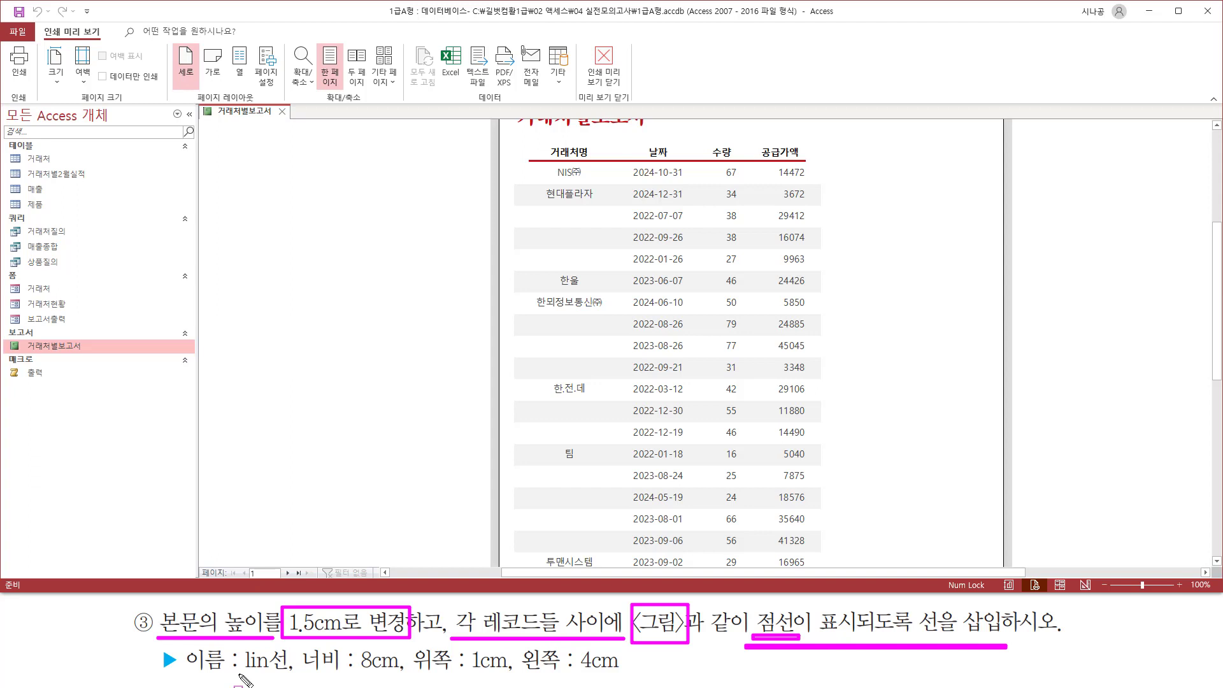
{"action": "left_click_drag", "start_coordinate": [239, 674], "coordinate": [623, 678]}
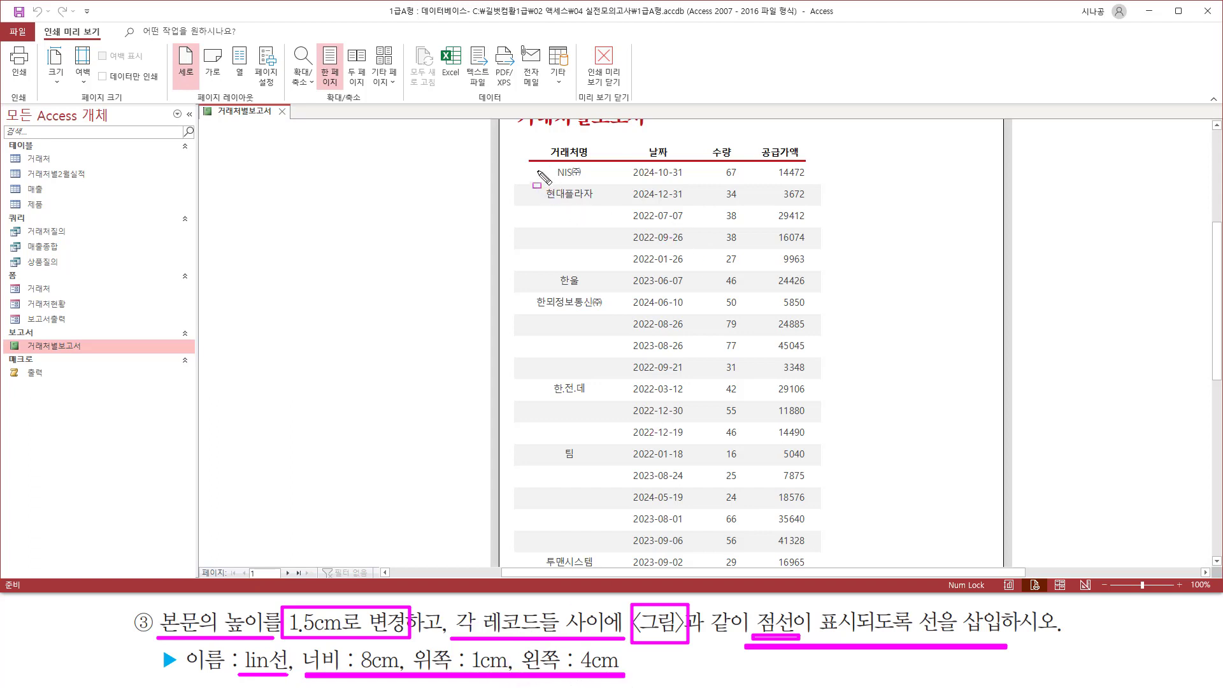
{"action": "mouse_move", "coordinate": [526, 160]}
{"action": "left_mouse_down"}
{"action": "mouse_move", "coordinate": [581, 357]}
{"action": "mouse_move", "coordinate": [796, 390]}
{"action": "mouse_move", "coordinate": [529, 161]}
{"action": "left_mouse_up"}
{"action": "left_click_drag", "start_coordinate": [821, 430], "coordinate": [823, 488]}
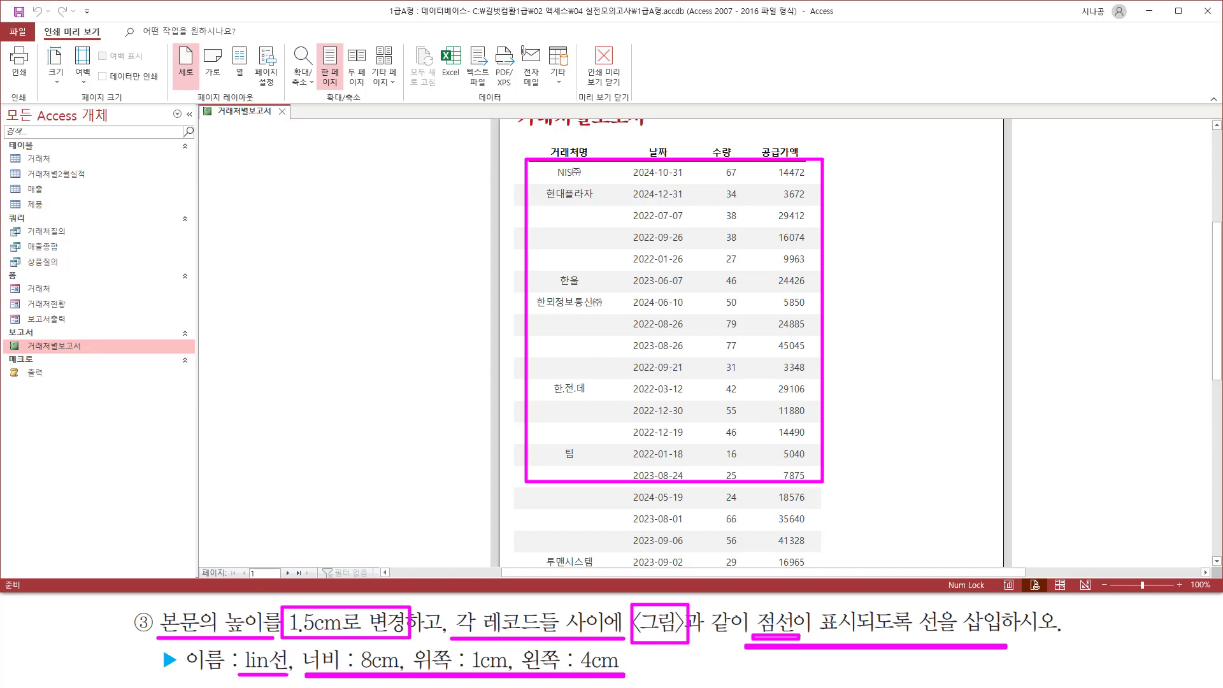
{"action": "key", "text": "Escape"}
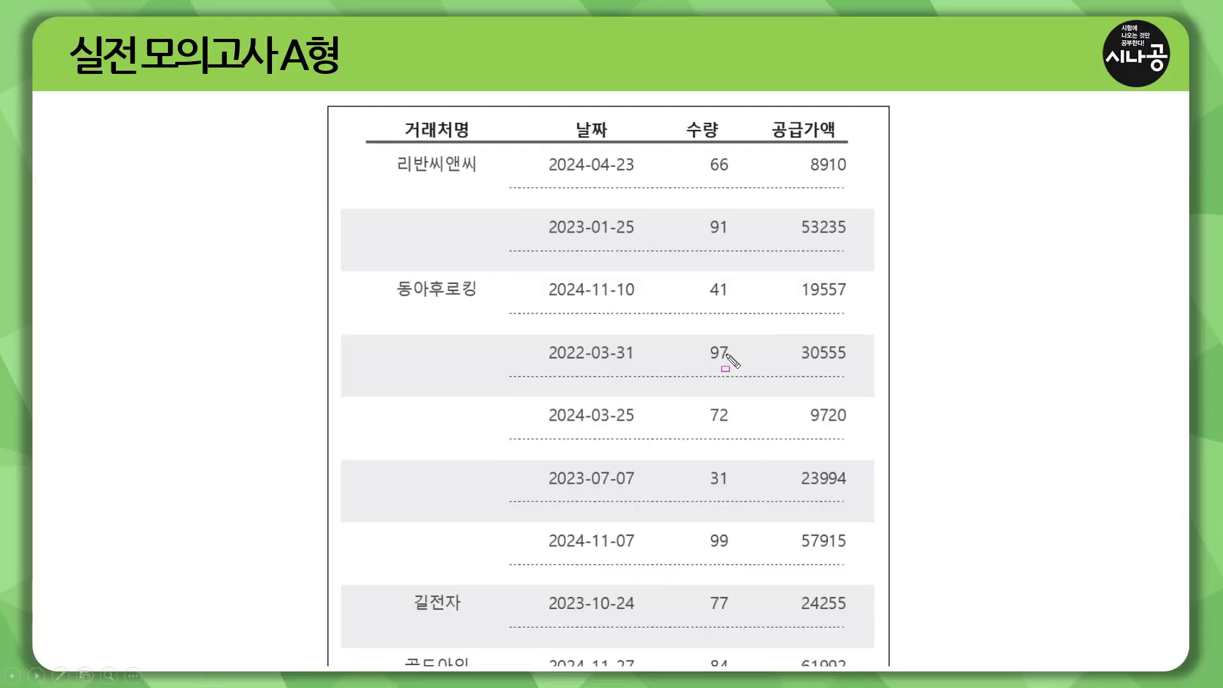
{"action": "left_click_drag", "start_coordinate": [506, 194], "coordinate": [851, 195]}
{"action": "left_click_drag", "start_coordinate": [504, 258], "coordinate": [851, 258]}
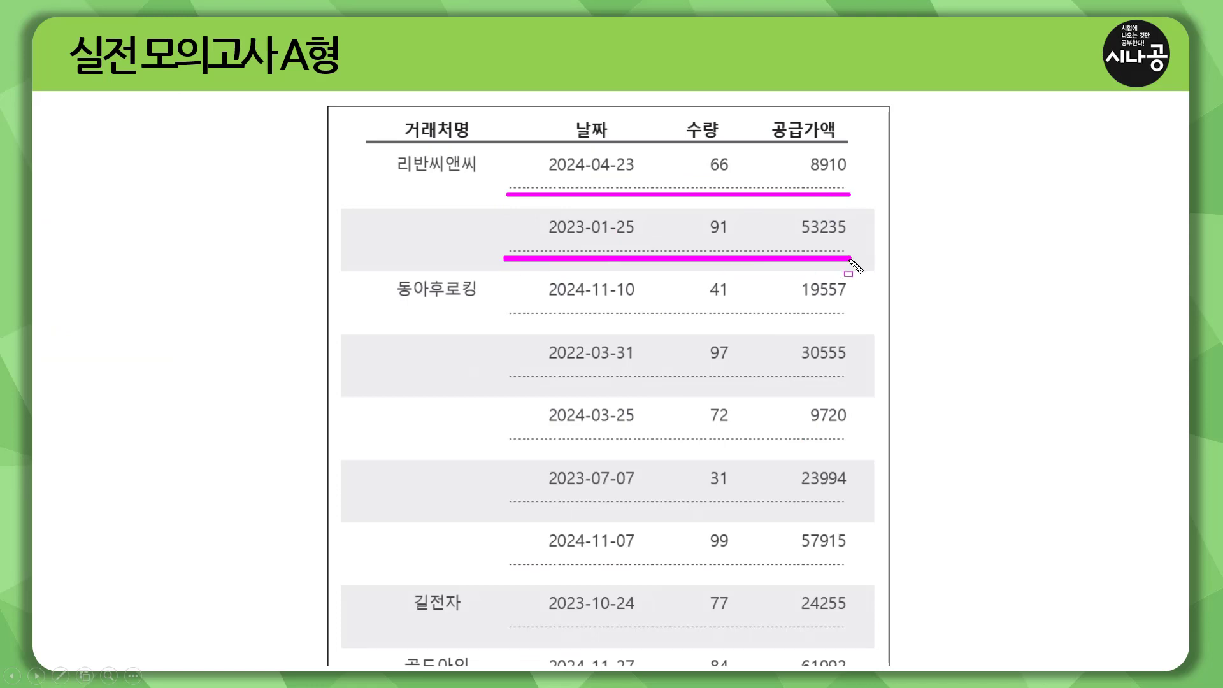
{"action": "left_click_drag", "start_coordinate": [504, 318], "coordinate": [851, 318]}
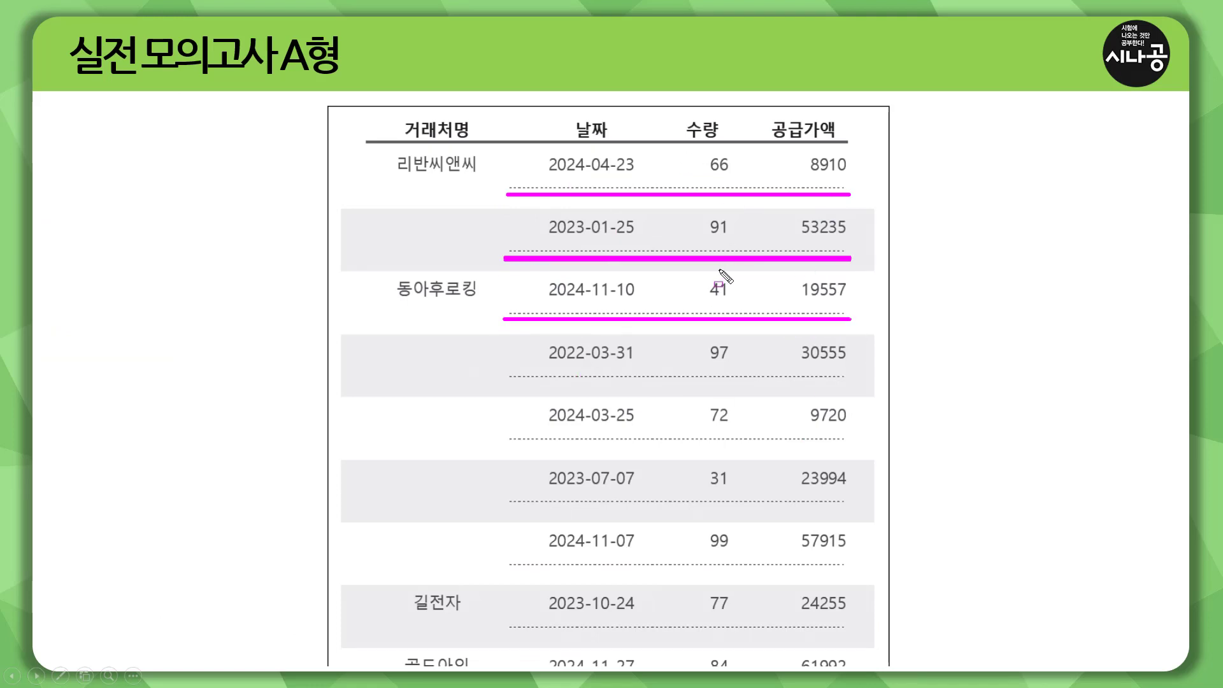
{"action": "key", "text": "Escape"}
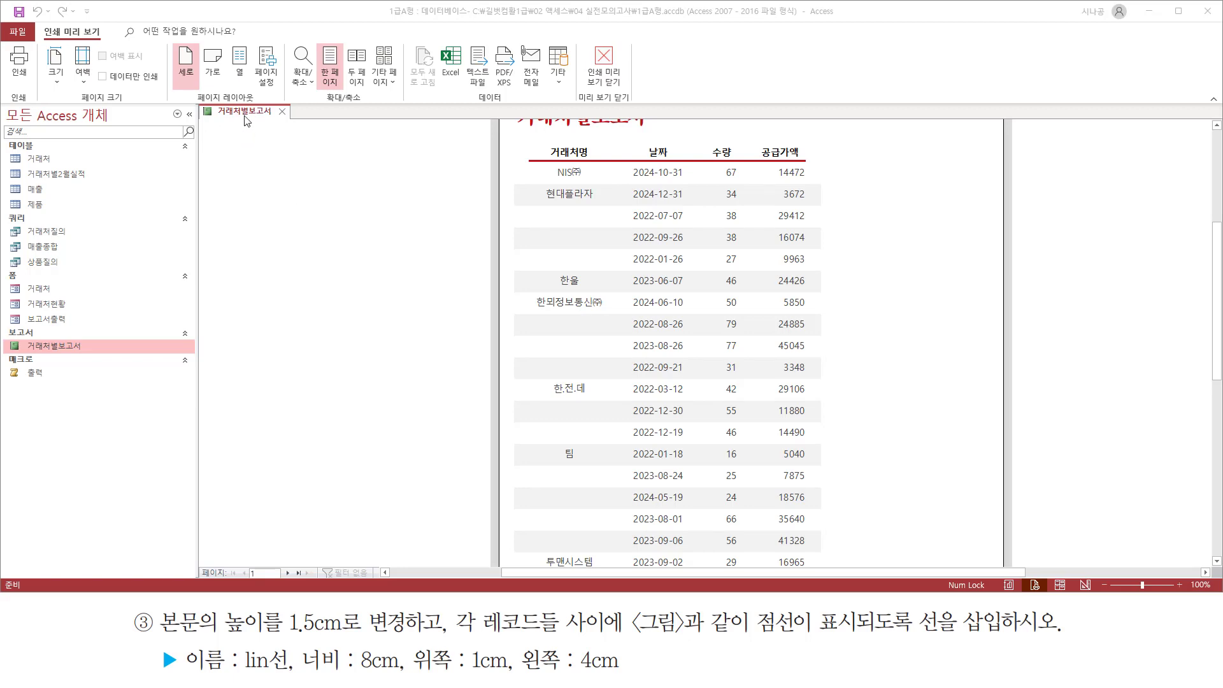
Return the 거래처별보고서 report from print preview to Design View
{"action": "right_click", "coordinate": [255, 129]}
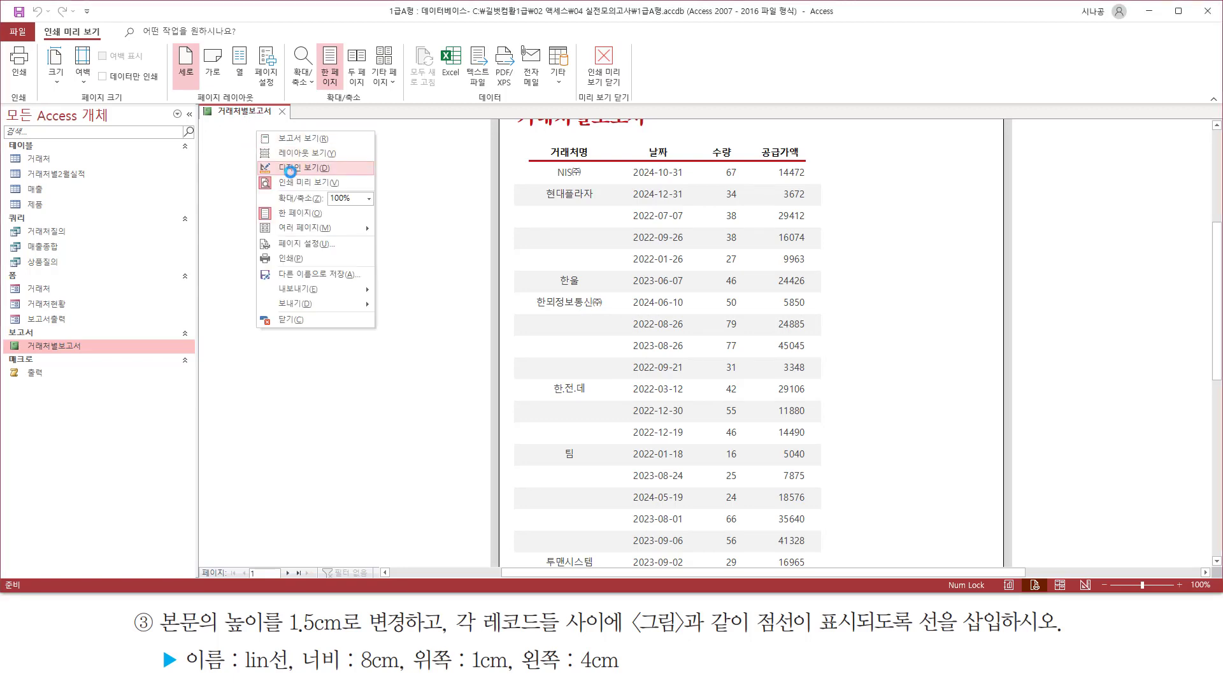
{"action": "left_click", "coordinate": [293, 168]}
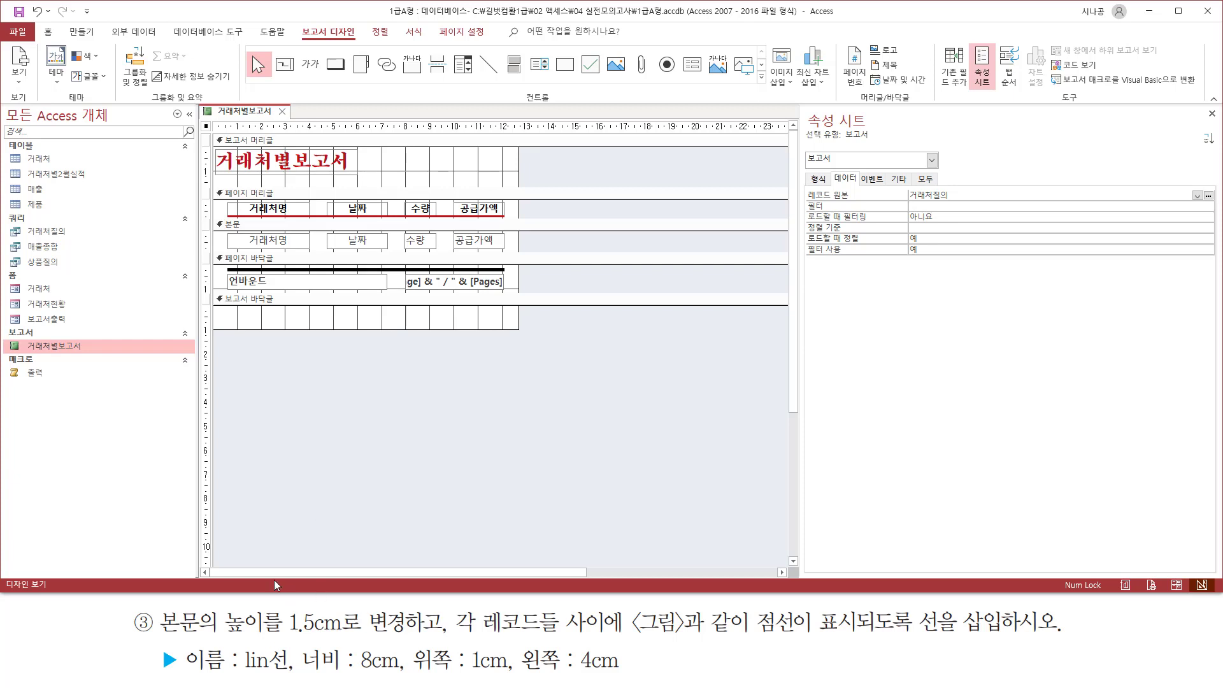
{"action": "mouse_move", "coordinate": [156, 606]}
{"action": "left_mouse_down"}
{"action": "mouse_move", "coordinate": [274, 641]}
{"action": "mouse_move", "coordinate": [415, 636]}
{"action": "left_mouse_up"}
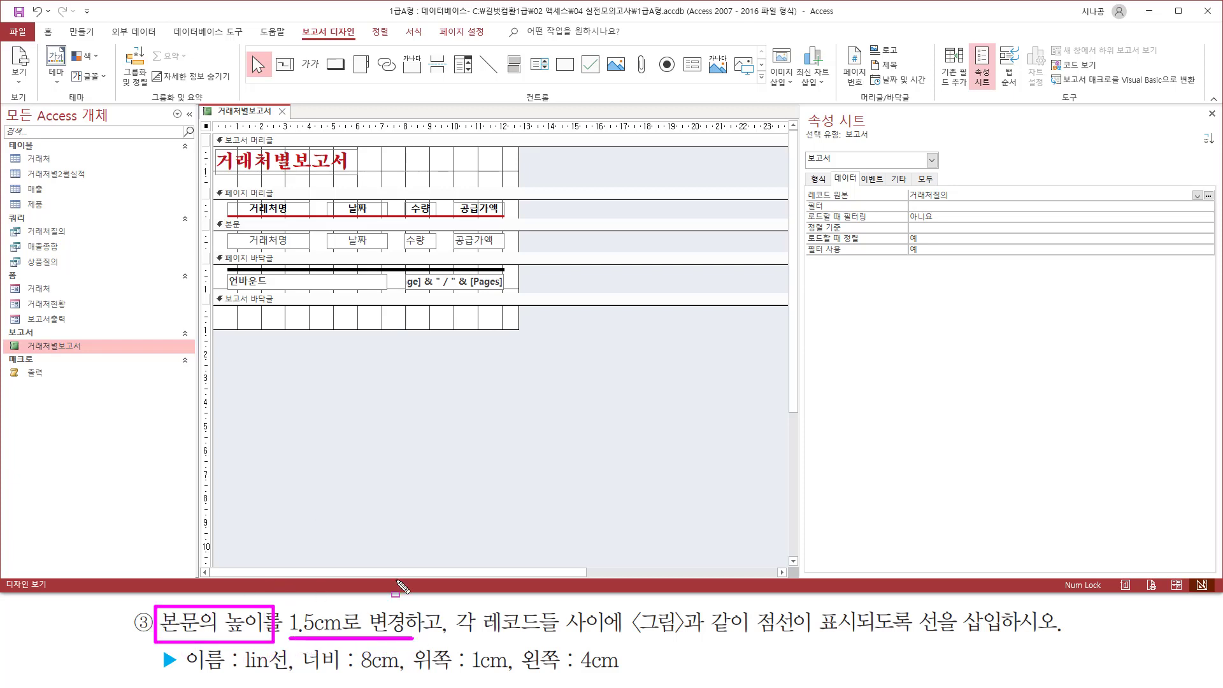
{"action": "left_click_drag", "start_coordinate": [212, 217], "coordinate": [253, 233]}
{"action": "key", "text": "Escape"}
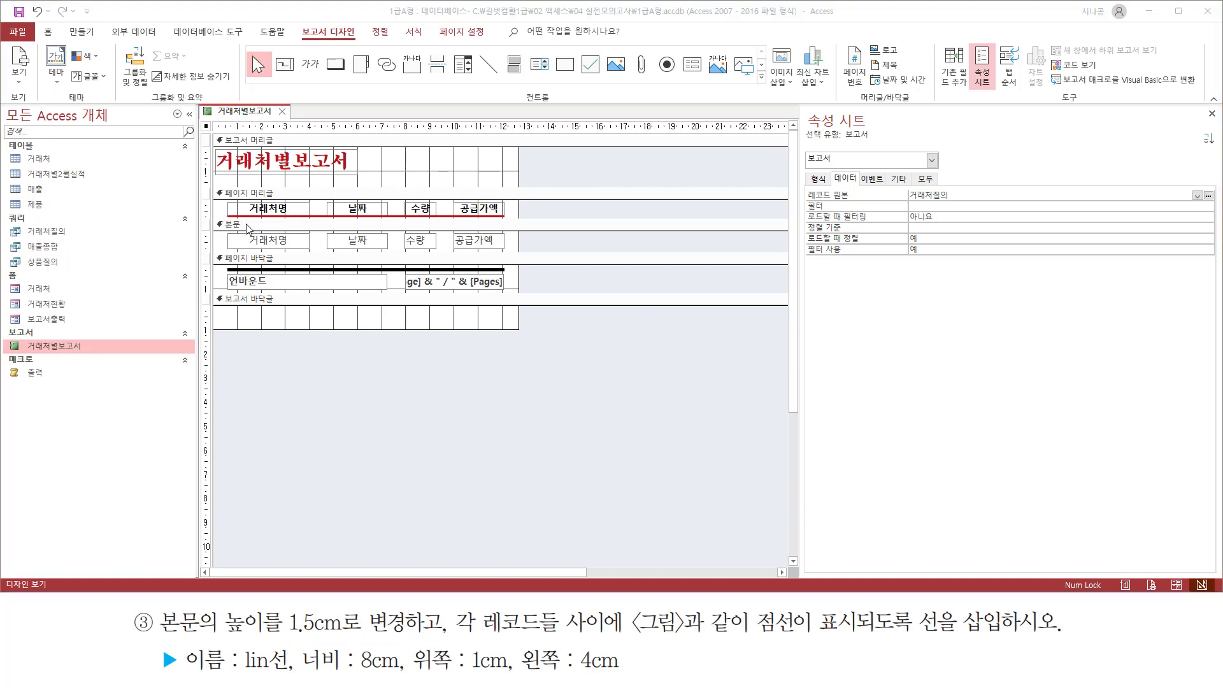
Set the height of the report's 본문 section to 1.5 cm
{"action": "left_click", "coordinate": [248, 226]}
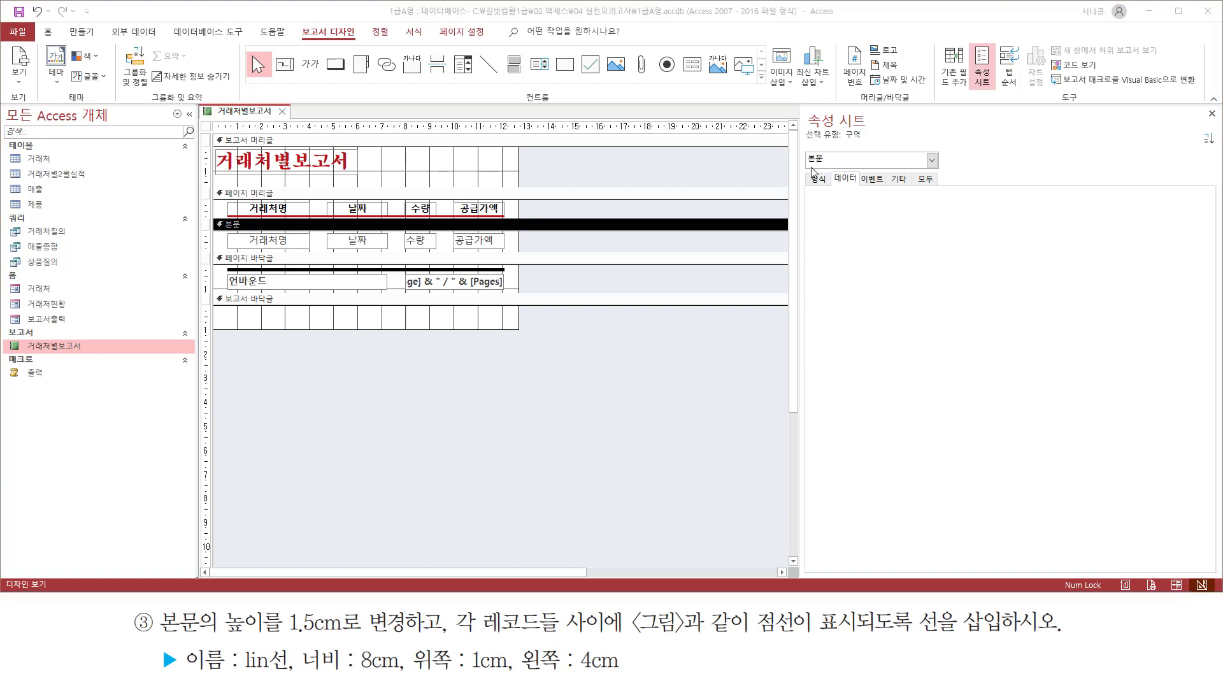
{"action": "left_click_drag", "start_coordinate": [806, 170], "coordinate": [833, 187]}
{"action": "key", "text": "Escape"}
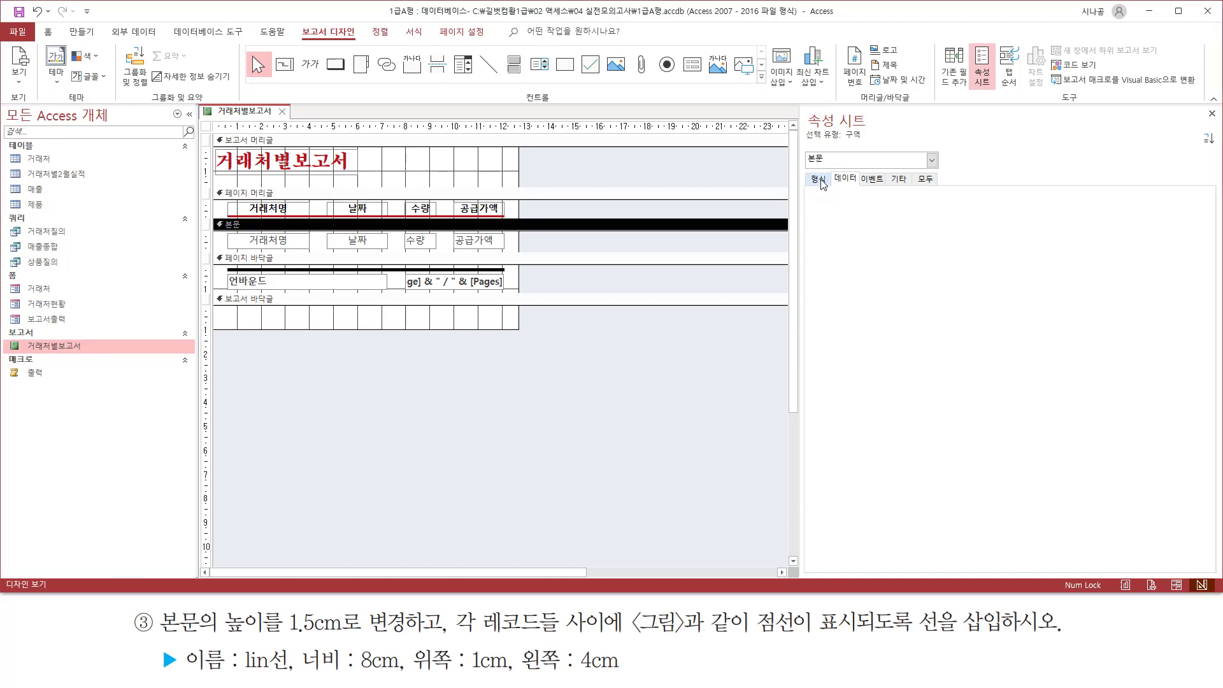
{"action": "left_click", "coordinate": [821, 181]}
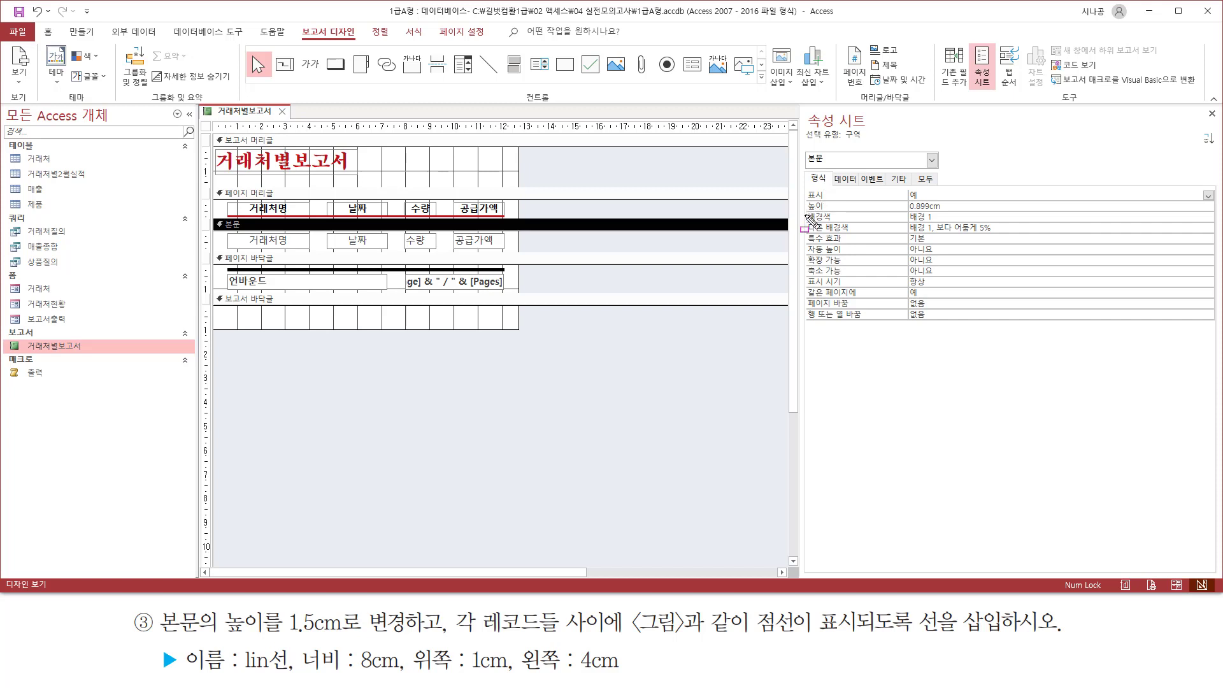
{"action": "left_click_drag", "start_coordinate": [807, 214], "coordinate": [960, 213]}
{"action": "key", "text": "Escape"}
{"action": "left_click", "coordinate": [835, 206]}
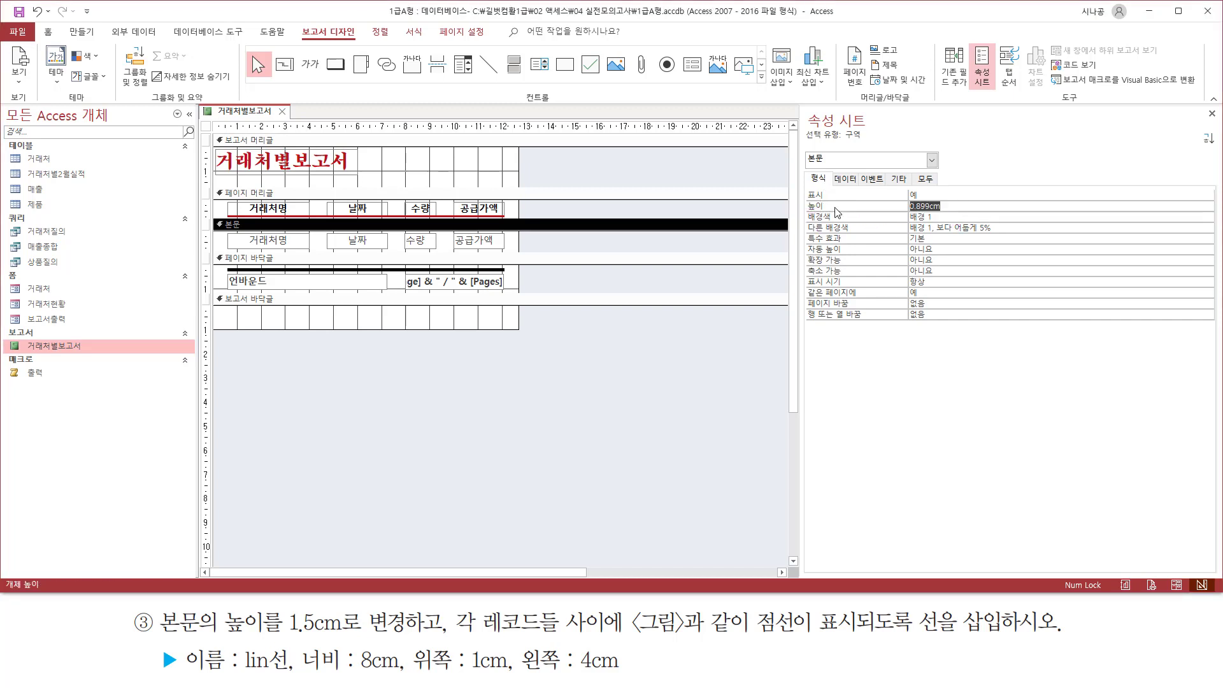
{"action": "type", "text": "1.5"}
{"action": "key", "text": "Return"}
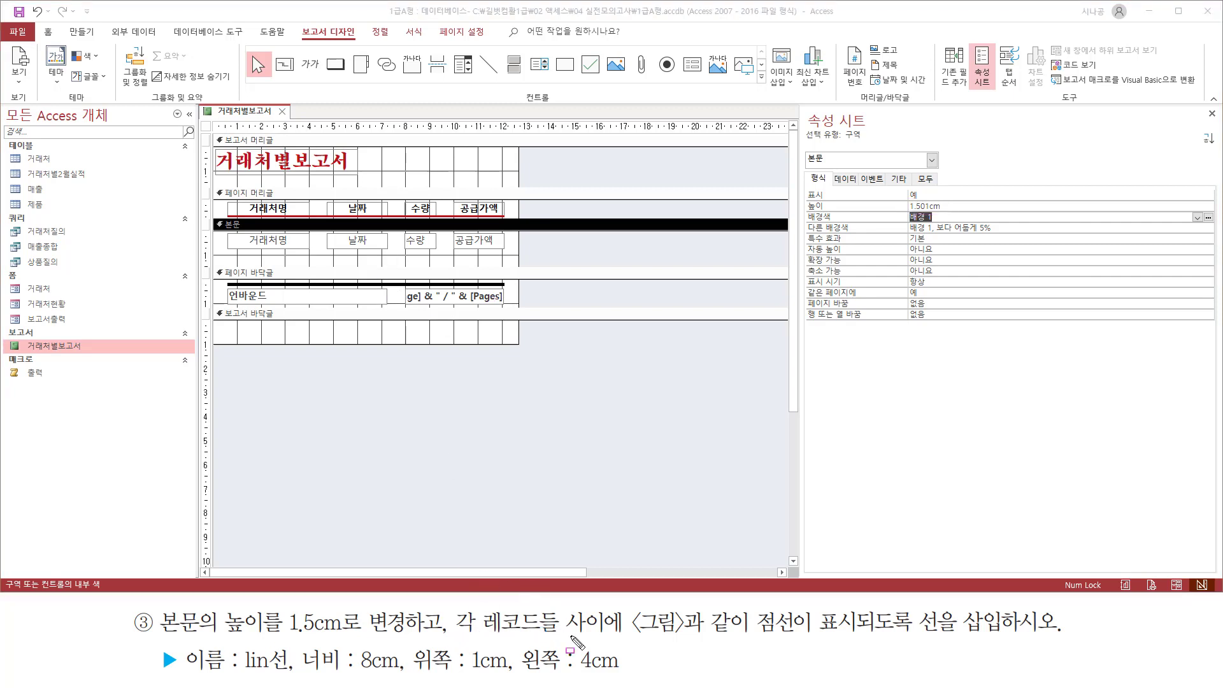
Draw a horizontal line about 2.5 cm long below the fields in the 본문 section, starting about 2 cm from its left edge
{"action": "left_click_drag", "start_coordinate": [756, 634], "coordinate": [866, 635]}
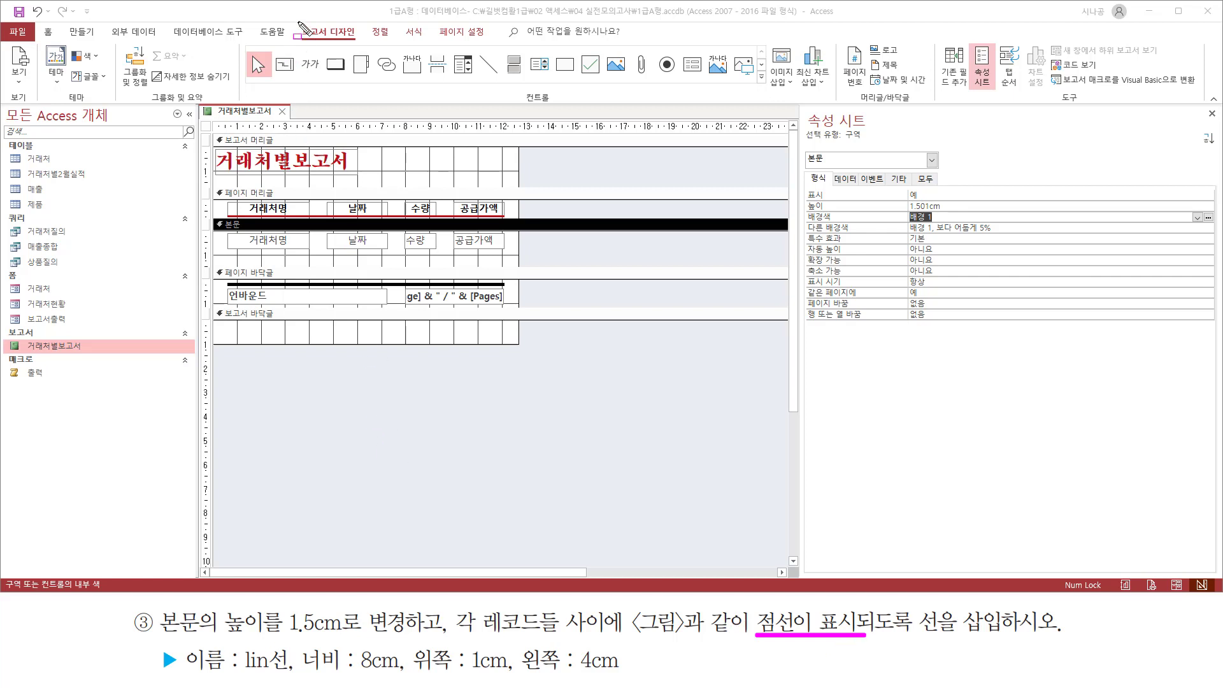
{"action": "left_click_drag", "start_coordinate": [297, 21], "coordinate": [360, 42]}
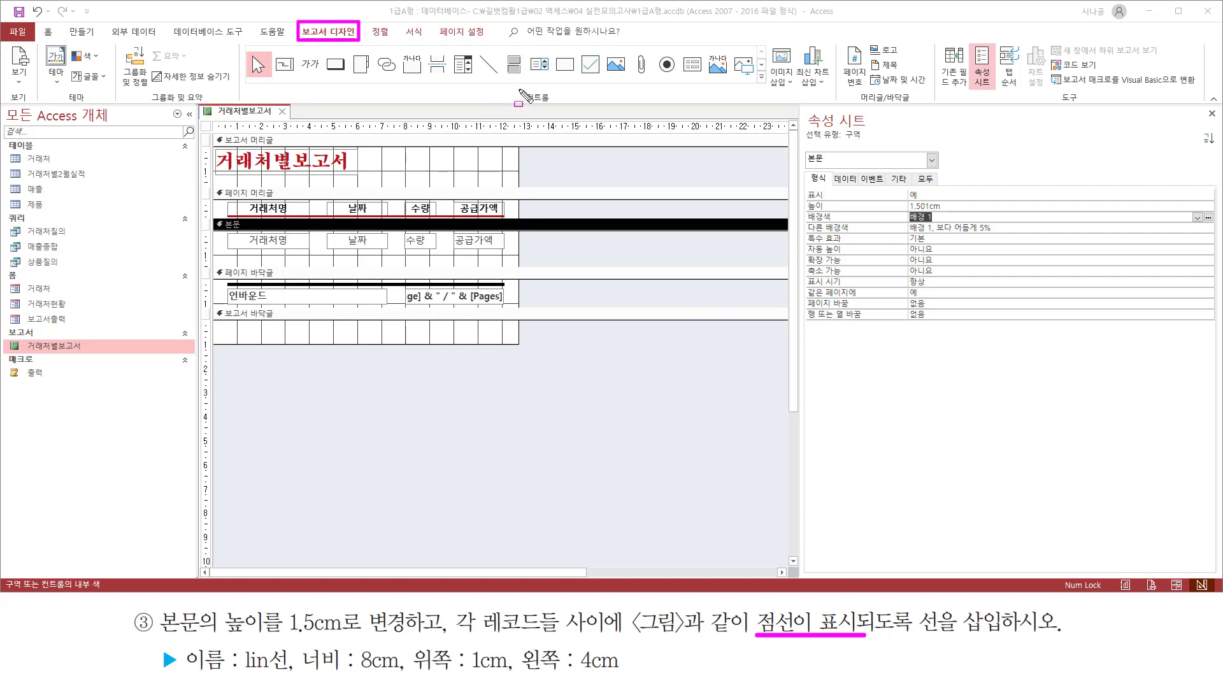
{"action": "left_click_drag", "start_coordinate": [519, 89], "coordinate": [558, 105]}
{"action": "mouse_move", "coordinate": [484, 70]}
{"action": "left_mouse_down"}
{"action": "mouse_move", "coordinate": [475, 51]}
{"action": "mouse_move", "coordinate": [503, 77]}
{"action": "left_mouse_up"}
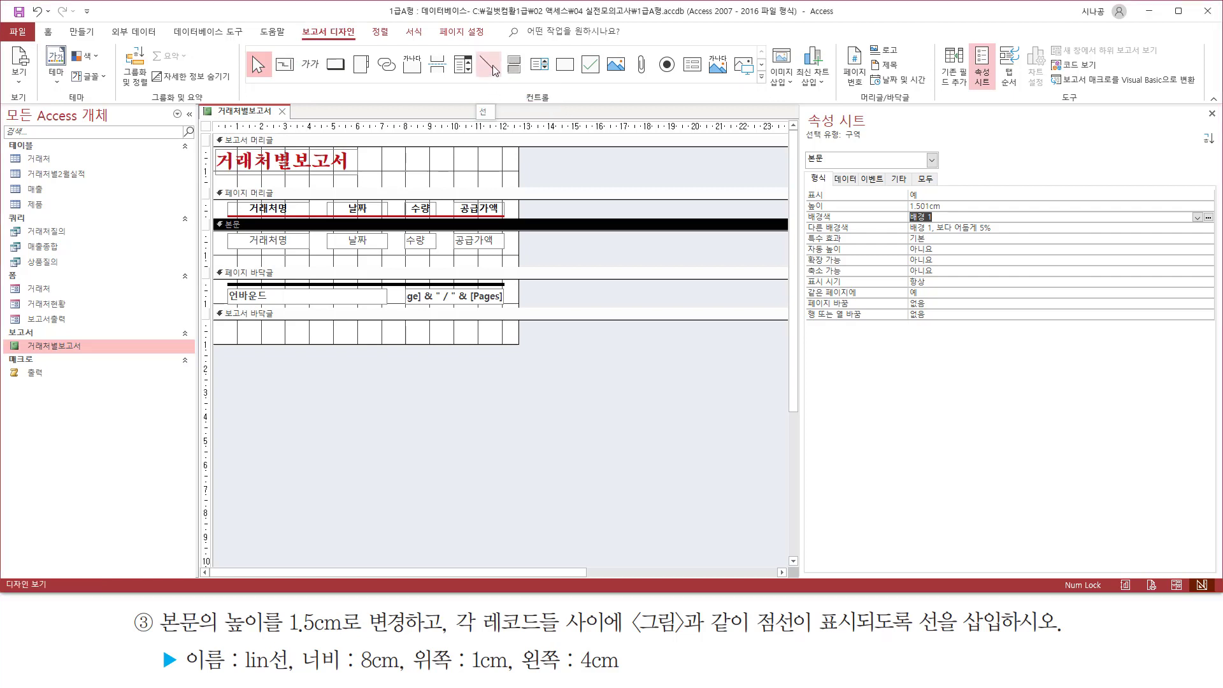
{"action": "left_click", "coordinate": [493, 70]}
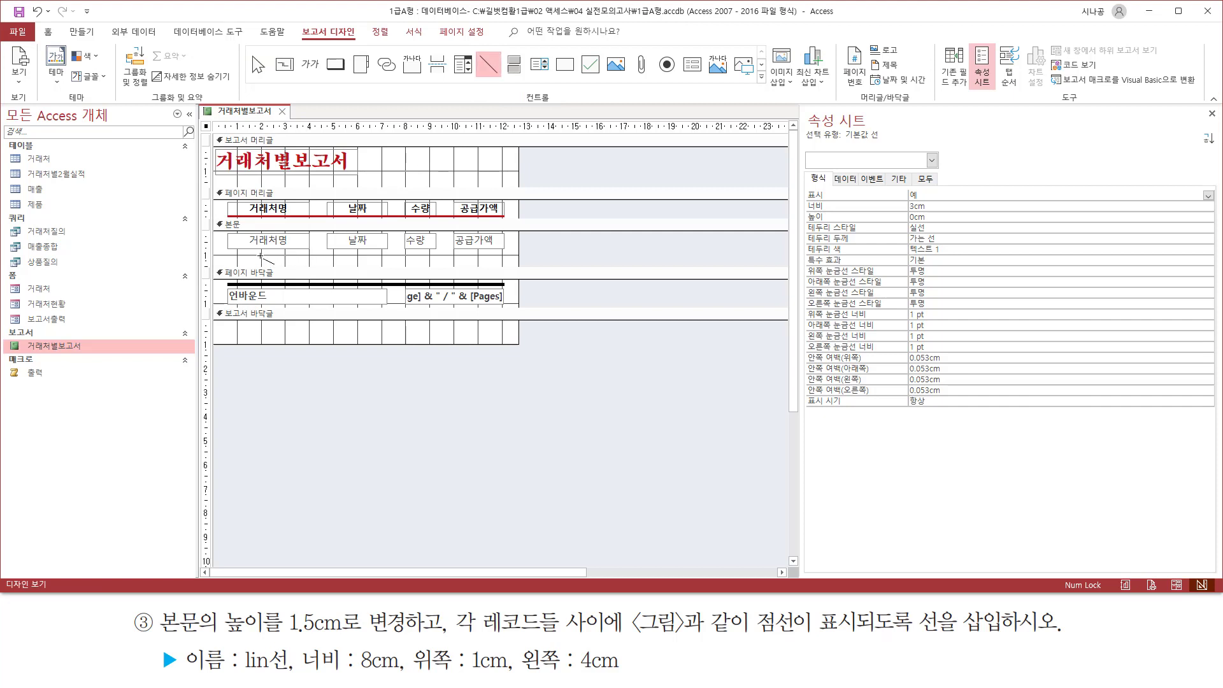
{"action": "left_click_drag", "start_coordinate": [260, 255], "coordinate": [322, 257]}
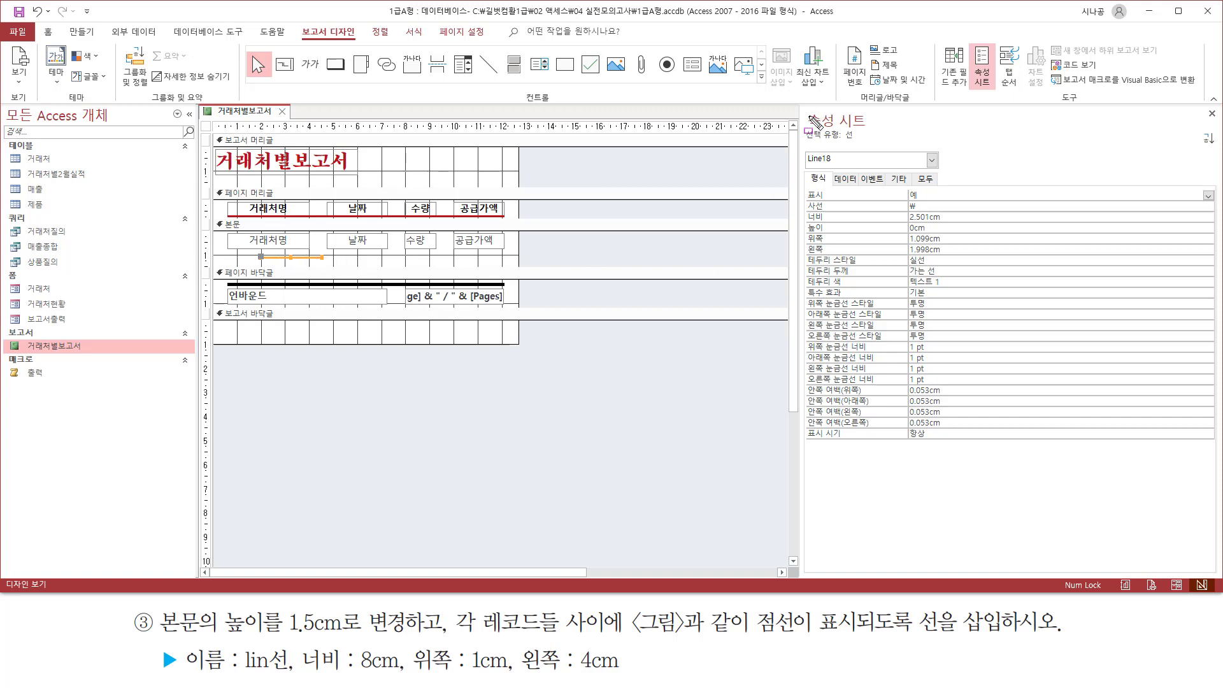
Name the new line in the 본문 section lin선
{"action": "mouse_move", "coordinate": [807, 108]}
{"action": "left_mouse_down"}
{"action": "mouse_move", "coordinate": [824, 130]}
{"action": "mouse_move", "coordinate": [873, 134]}
{"action": "mouse_move", "coordinate": [909, 187]}
{"action": "left_mouse_up"}
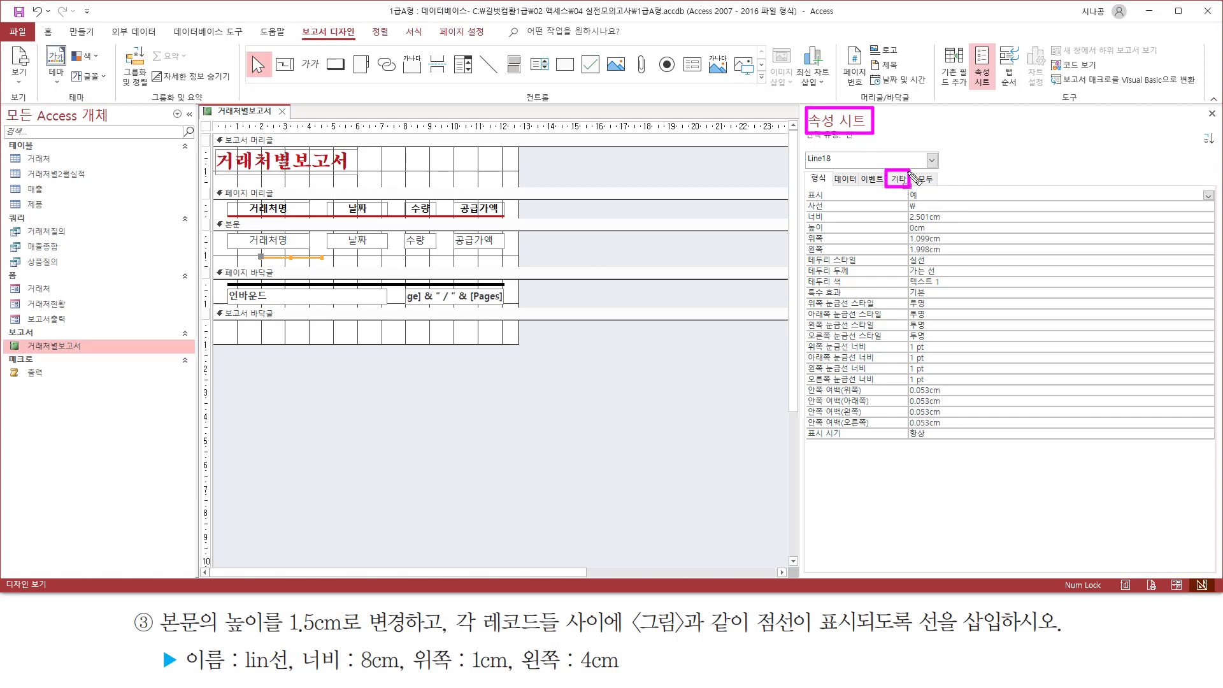
{"action": "key", "text": "Escape"}
{"action": "left_click", "coordinate": [900, 181]}
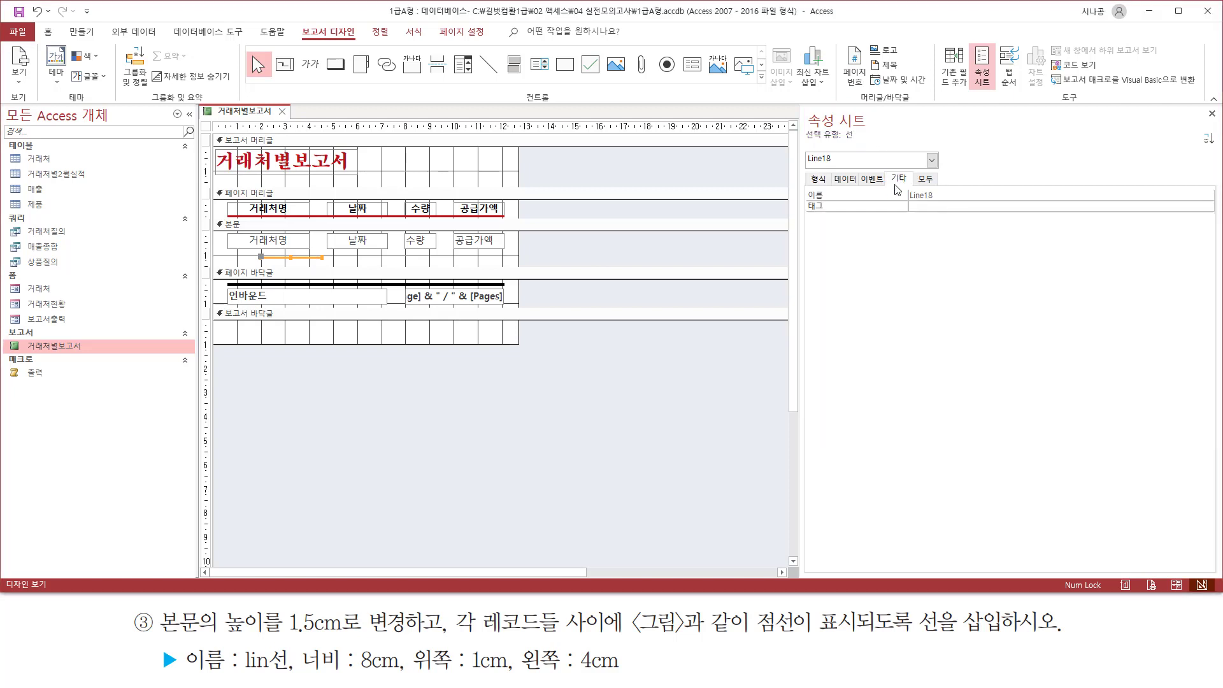
{"action": "mouse_move", "coordinate": [808, 204]}
{"action": "left_mouse_down"}
{"action": "mouse_move", "coordinate": [936, 205]}
{"action": "mouse_move", "coordinate": [907, 186]}
{"action": "mouse_move", "coordinate": [940, 202]}
{"action": "left_mouse_up"}
{"action": "key", "text": "Escape"}
{"action": "left_click", "coordinate": [958, 195]}
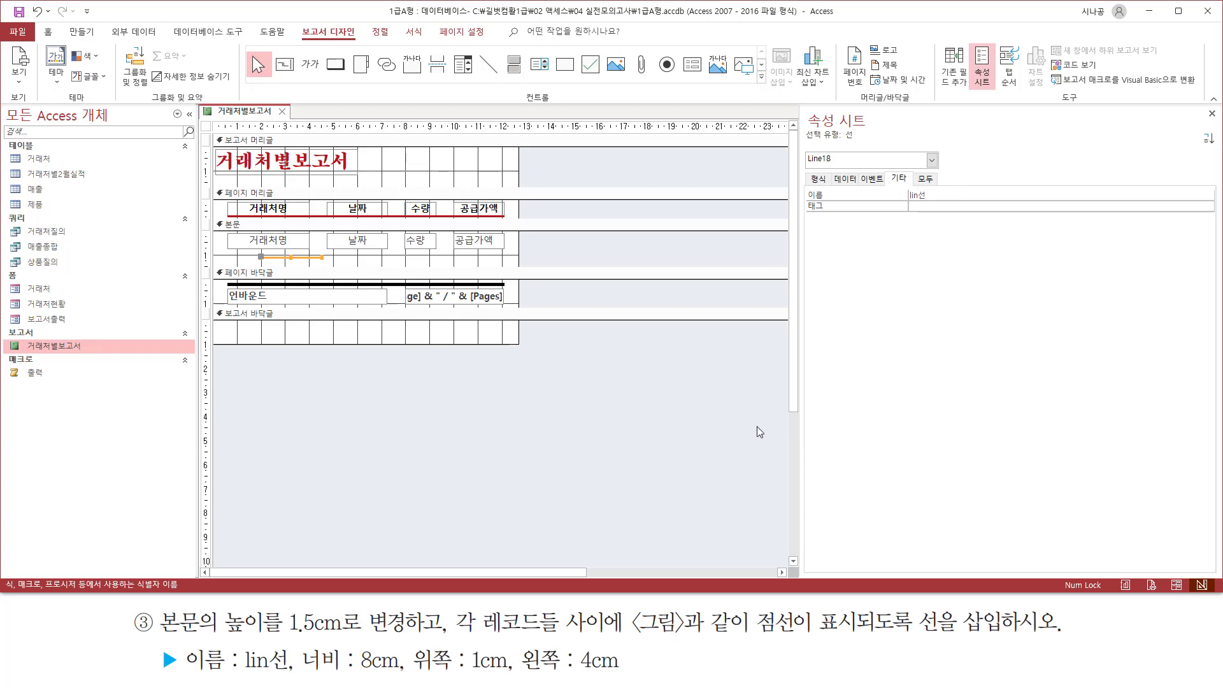
Set the width of the lin선 line in the 본문 section to 8 cm
{"action": "left_click_drag", "start_coordinate": [308, 675], "coordinate": [633, 679]}
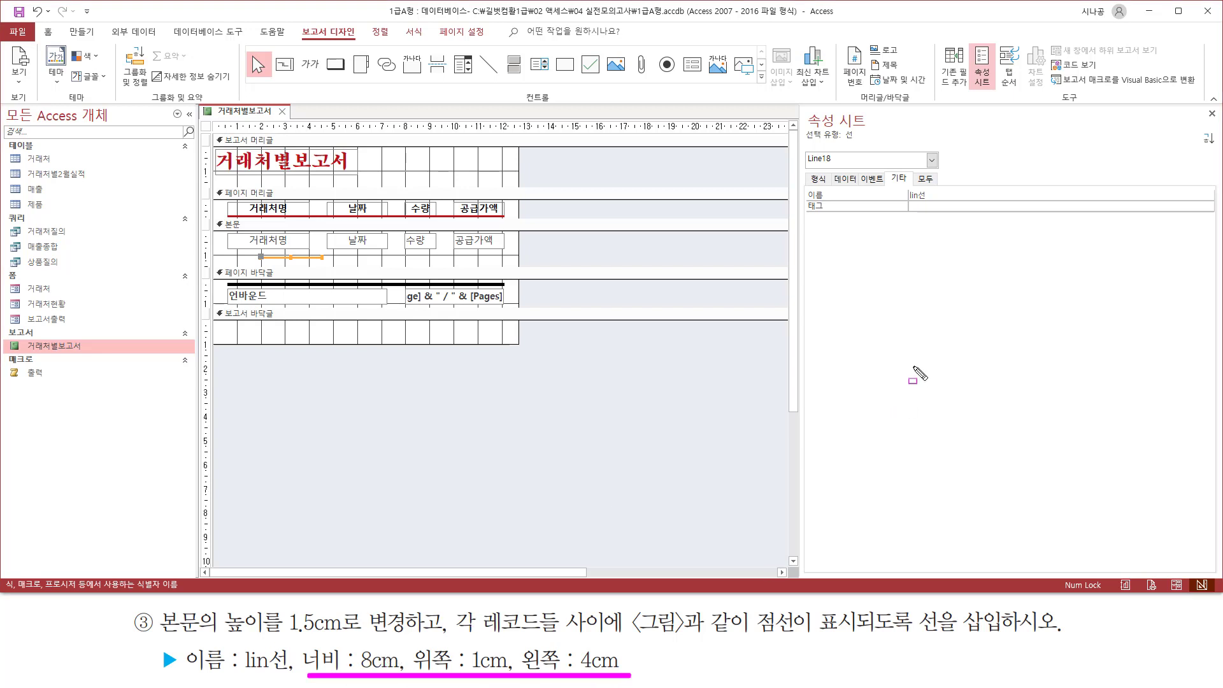
{"action": "left_click_drag", "start_coordinate": [812, 172], "coordinate": [833, 186]}
{"action": "left_click", "coordinate": [818, 181]}
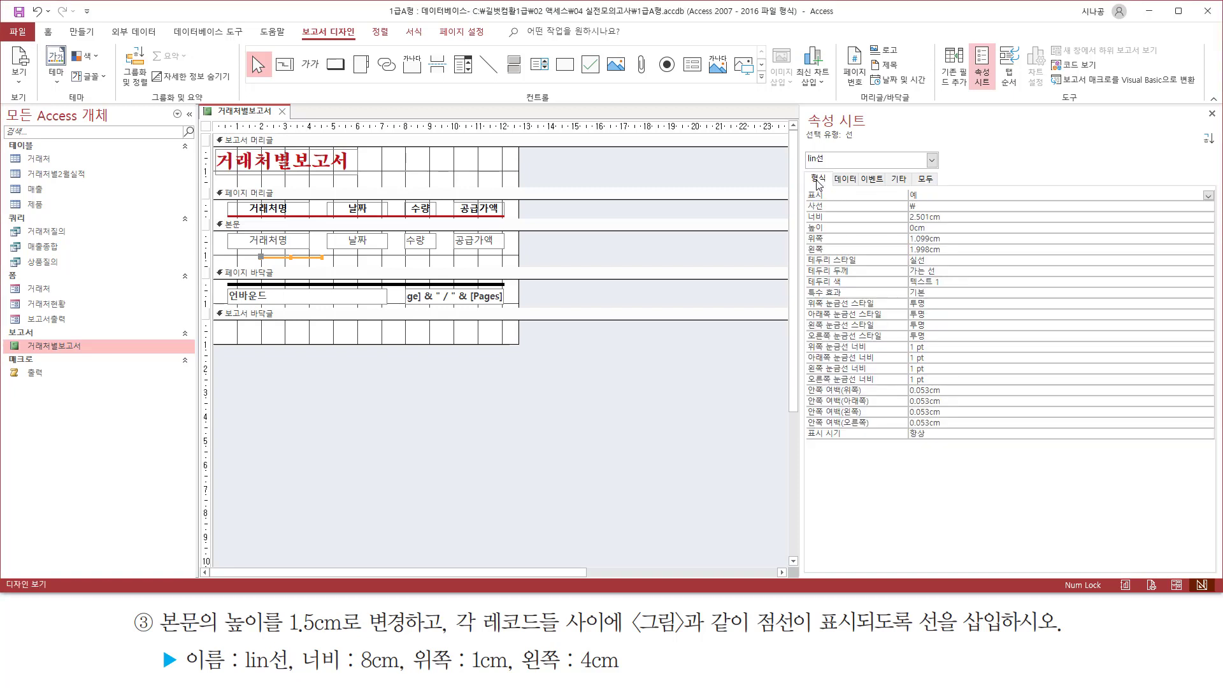
{"action": "left_click_drag", "start_coordinate": [806, 227], "coordinate": [962, 226]}
{"action": "left_click", "coordinate": [871, 219]}
{"action": "type", "text": "8"}
{"action": "key", "text": "Return"}
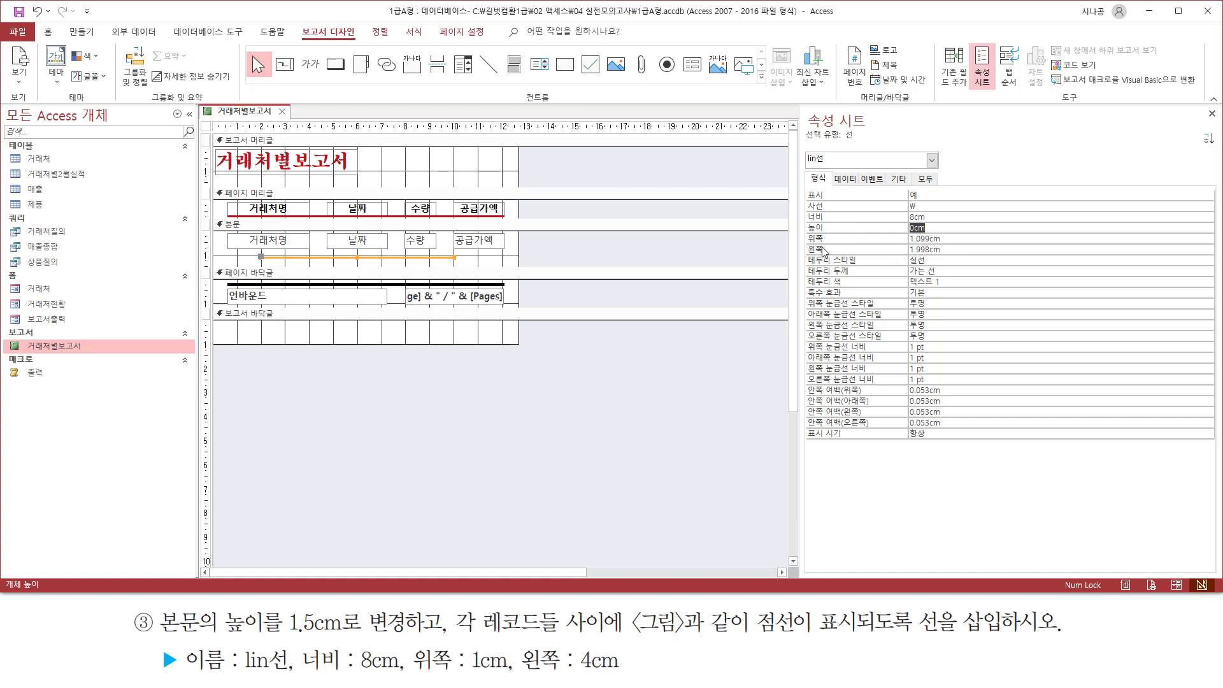
Position the lin선 line at 위쪽 1 cm and 왼쪽 4 cm within the 본문 section
{"action": "mouse_move", "coordinate": [801, 233]}
{"action": "left_mouse_down"}
{"action": "mouse_move", "coordinate": [901, 263]}
{"action": "mouse_move", "coordinate": [956, 258]}
{"action": "left_mouse_up"}
{"action": "key", "text": "Escape"}
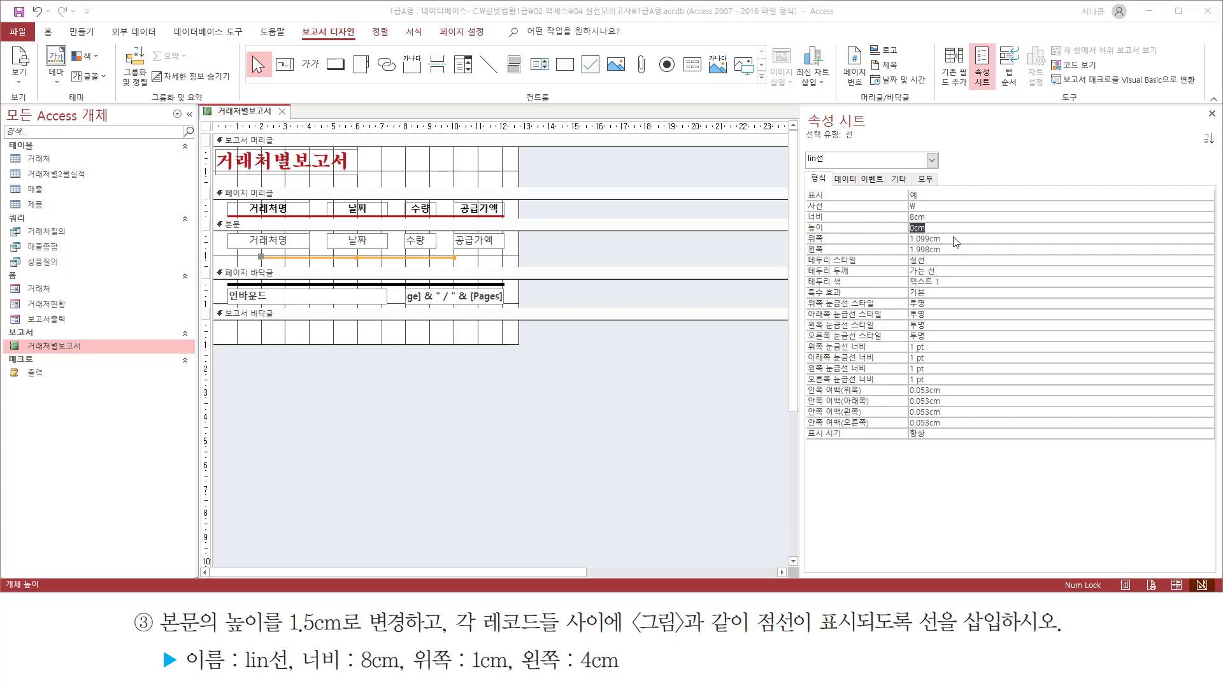
{"action": "key", "text": "Return"}
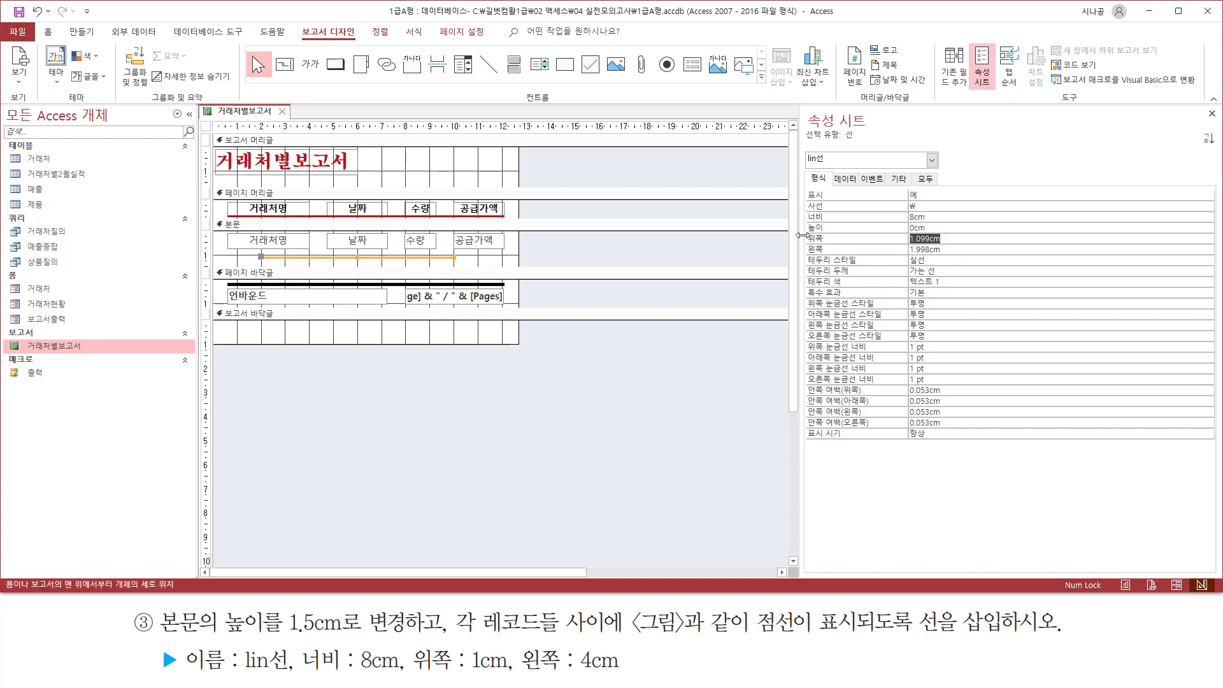
{"action": "type", "text": "1"}
{"action": "key", "text": "Return"}
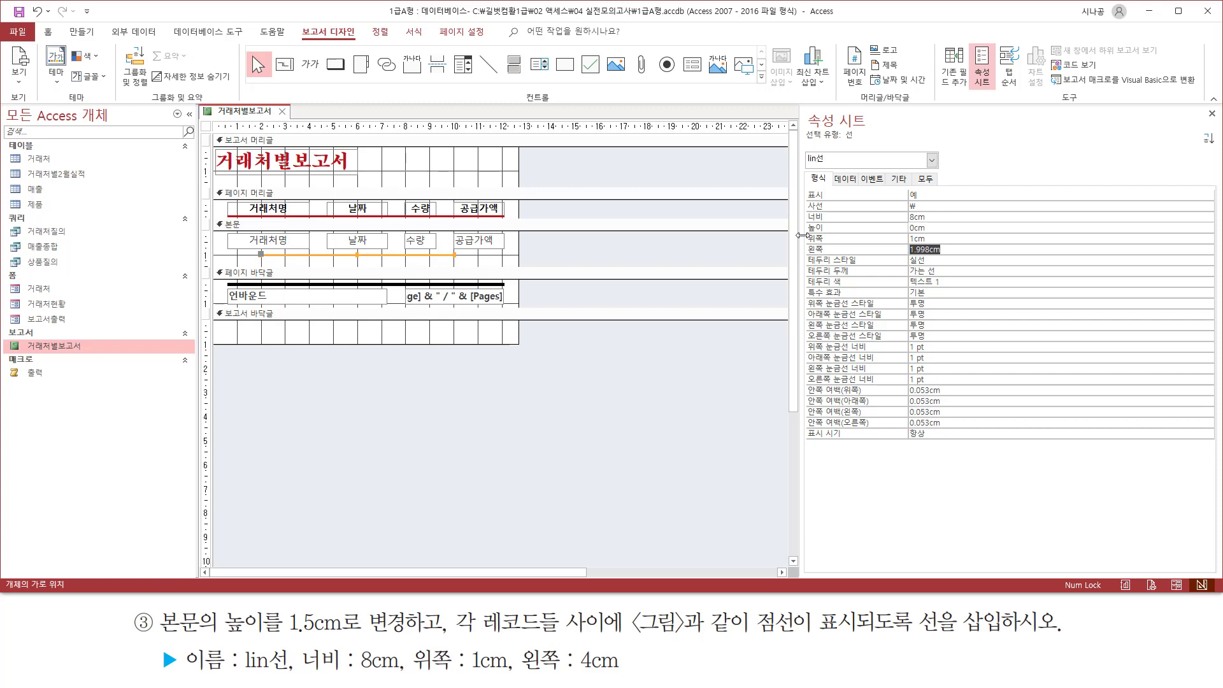
{"action": "type", "text": "4"}
{"action": "key", "text": "Return"}
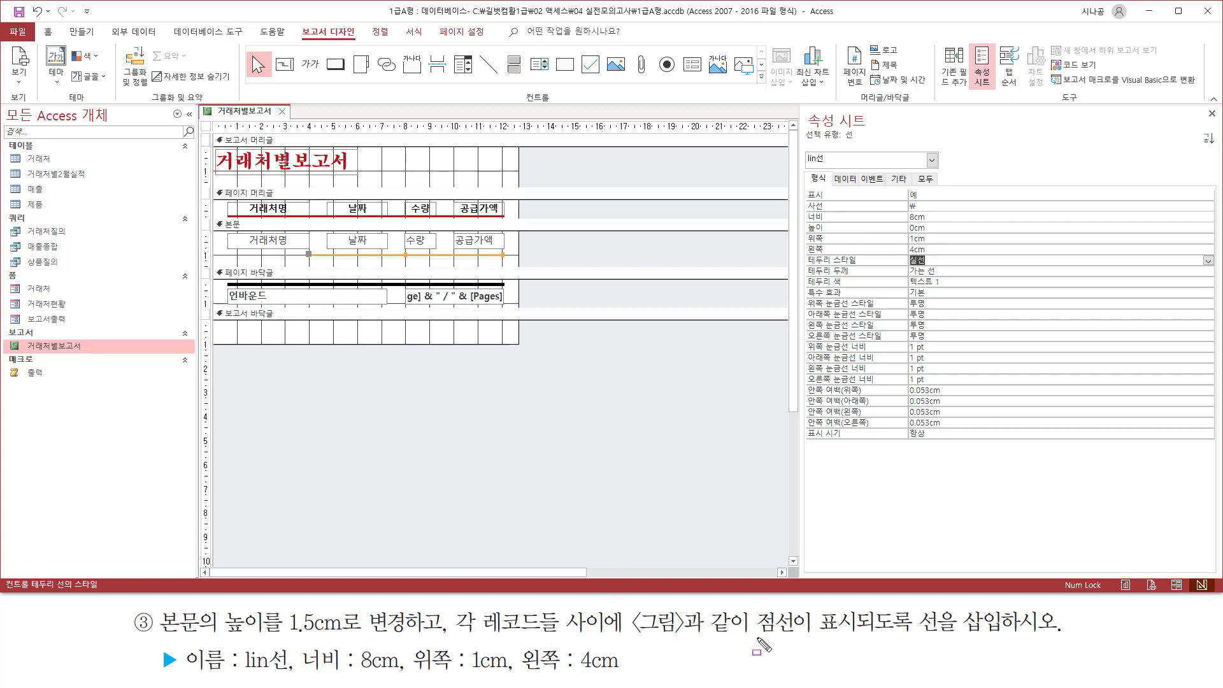
Change the border style of the lin선 line to 점선
{"action": "left_click_drag", "start_coordinate": [755, 635], "coordinate": [801, 635]}
{"action": "left_click_drag", "start_coordinate": [806, 266], "coordinate": [946, 266]}
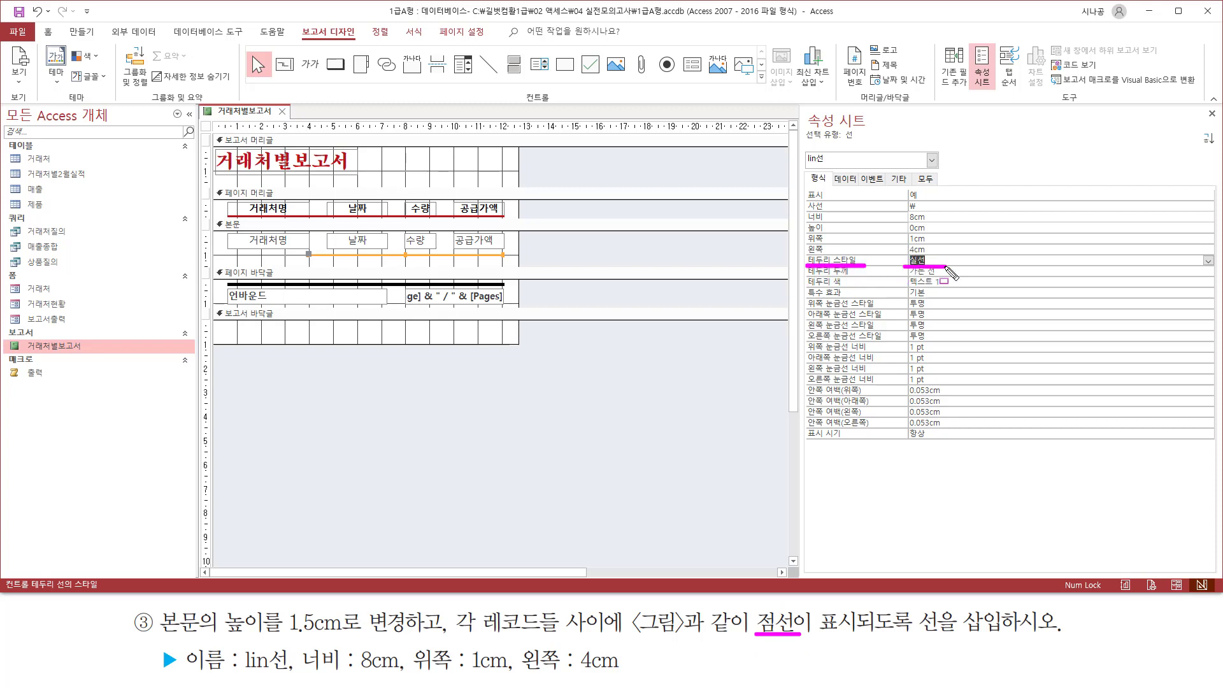
{"action": "key", "text": "Escape"}
{"action": "left_click", "coordinate": [1208, 261]}
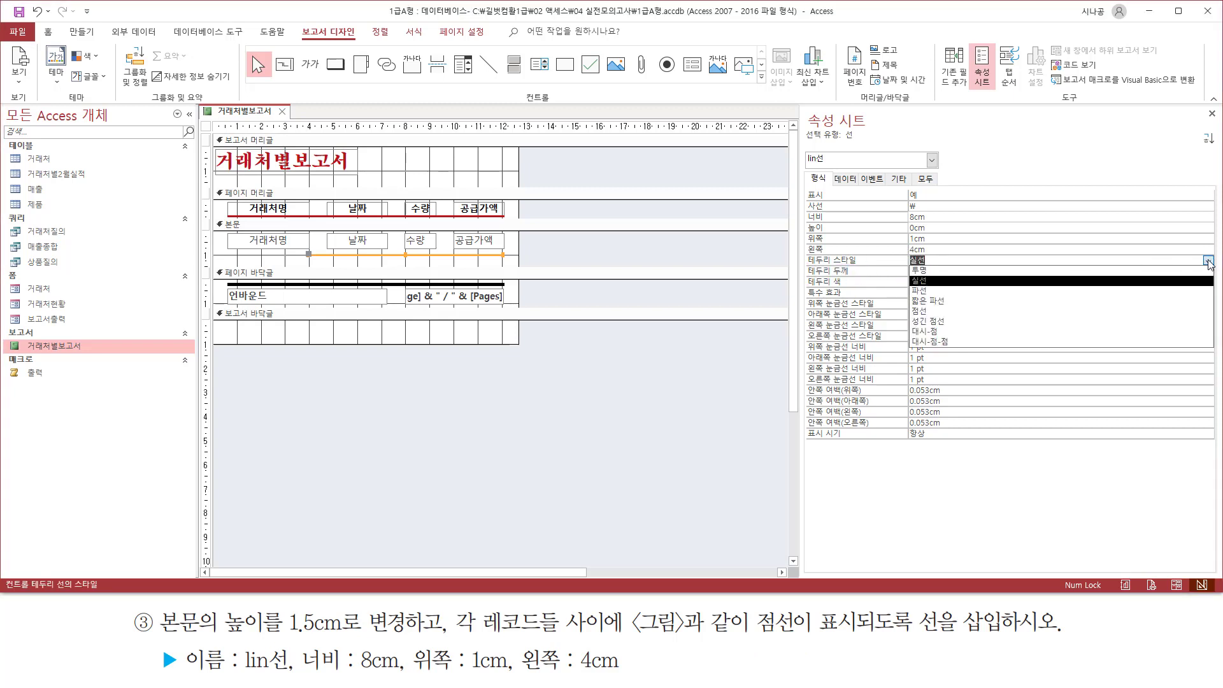
{"action": "left_click", "coordinate": [957, 312]}
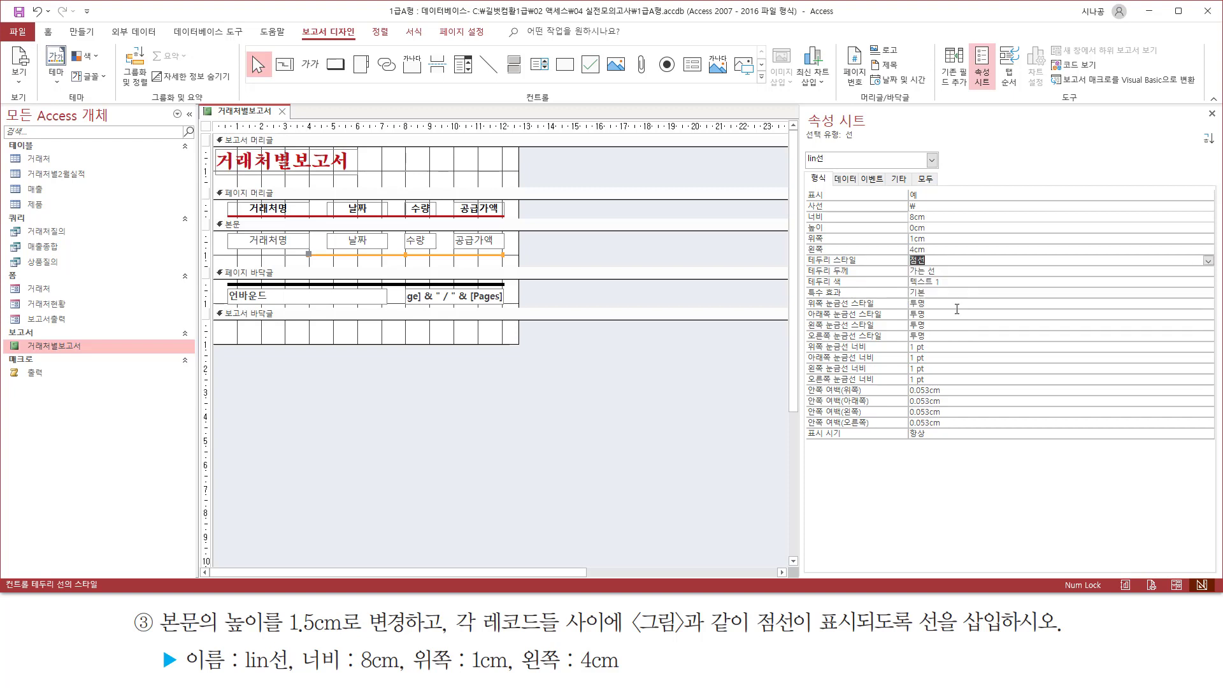
{"action": "left_click", "coordinate": [956, 261]}
{"action": "key", "text": "ctrl+shift+d"}
{"action": "mouse_move", "coordinate": [804, 223]}
{"action": "left_mouse_down"}
{"action": "mouse_move", "coordinate": [956, 225]}
{"action": "mouse_move", "coordinate": [946, 211]}
{"action": "left_mouse_up"}
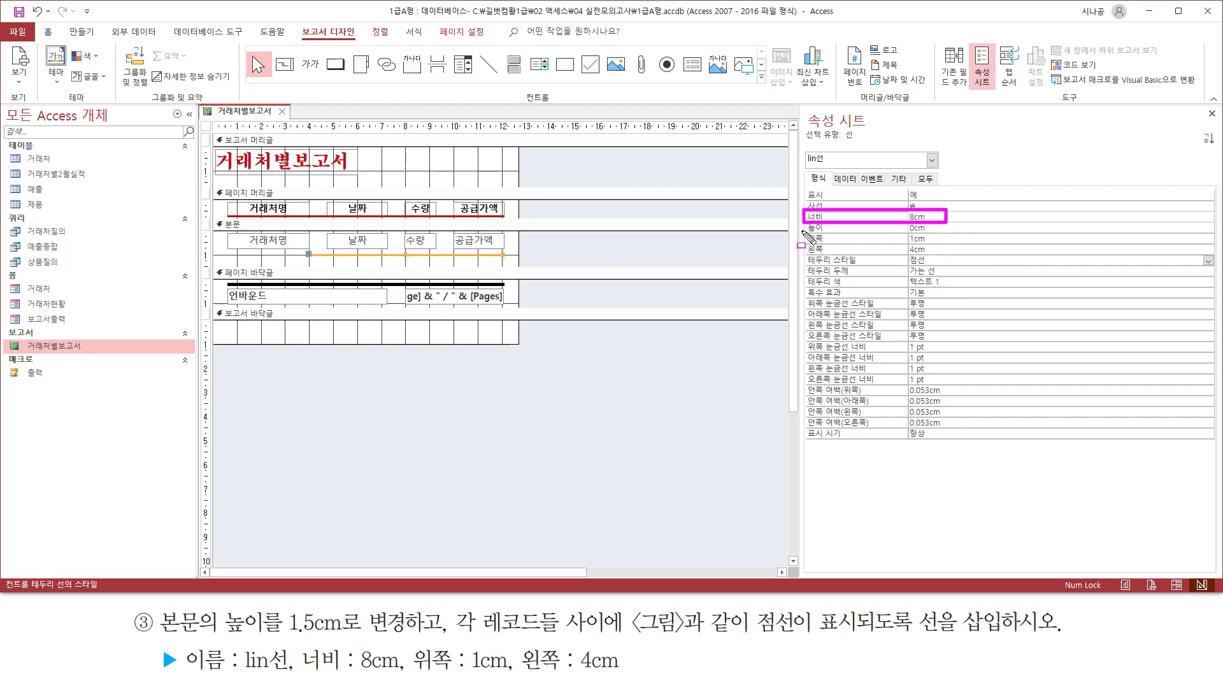
{"action": "mouse_move", "coordinate": [804, 230]}
{"action": "left_mouse_down"}
{"action": "mouse_move", "coordinate": [868, 267]}
{"action": "mouse_move", "coordinate": [955, 268]}
{"action": "left_mouse_up"}
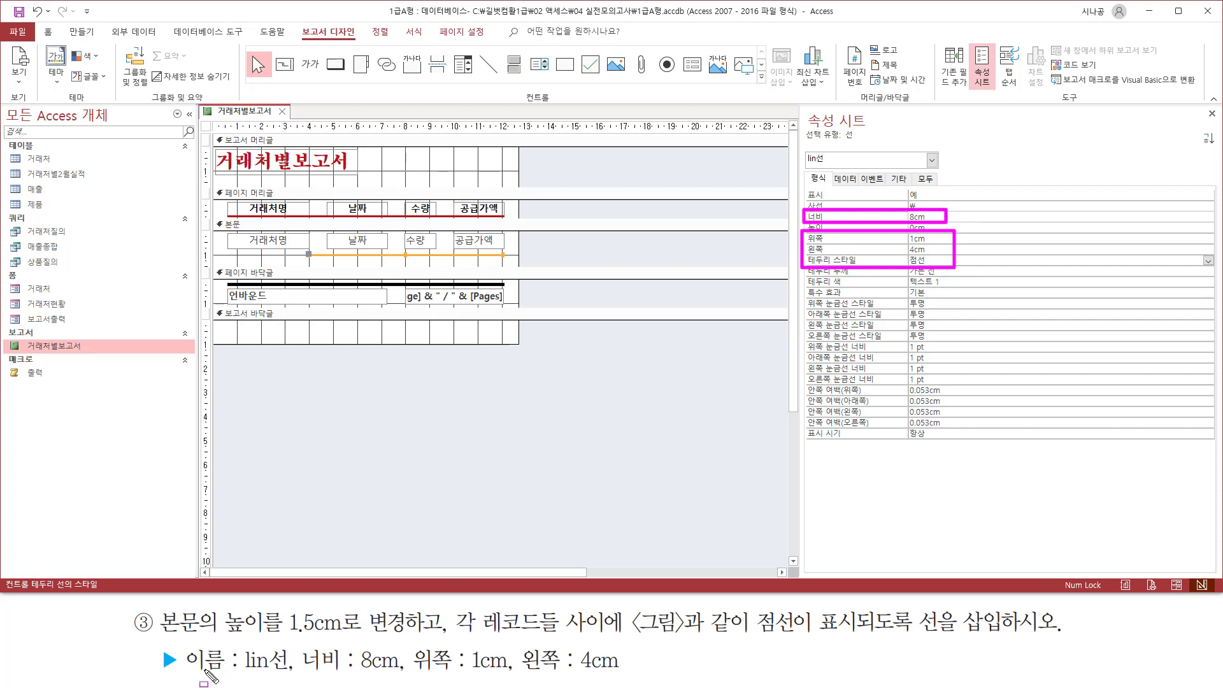
{"action": "left_click_drag", "start_coordinate": [190, 674], "coordinate": [626, 673]}
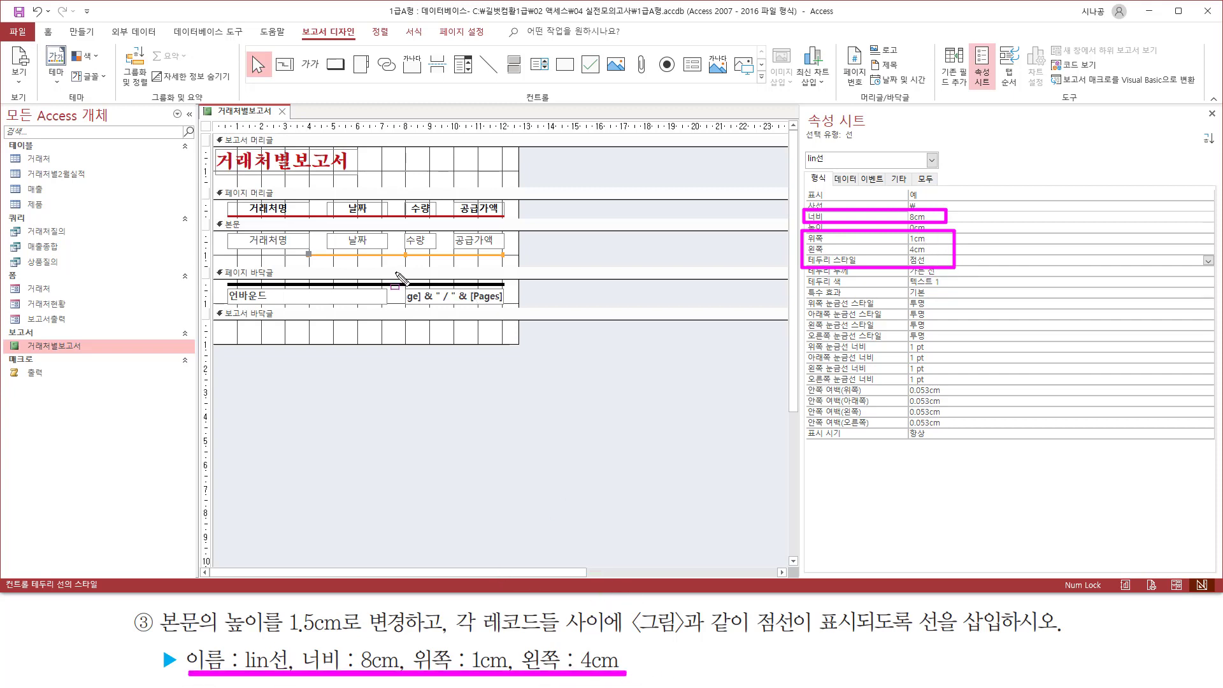
{"action": "mouse_move", "coordinate": [300, 246]}
{"action": "left_mouse_down"}
{"action": "mouse_move", "coordinate": [518, 279]}
{"action": "mouse_move", "coordinate": [514, 267]}
{"action": "left_mouse_up"}
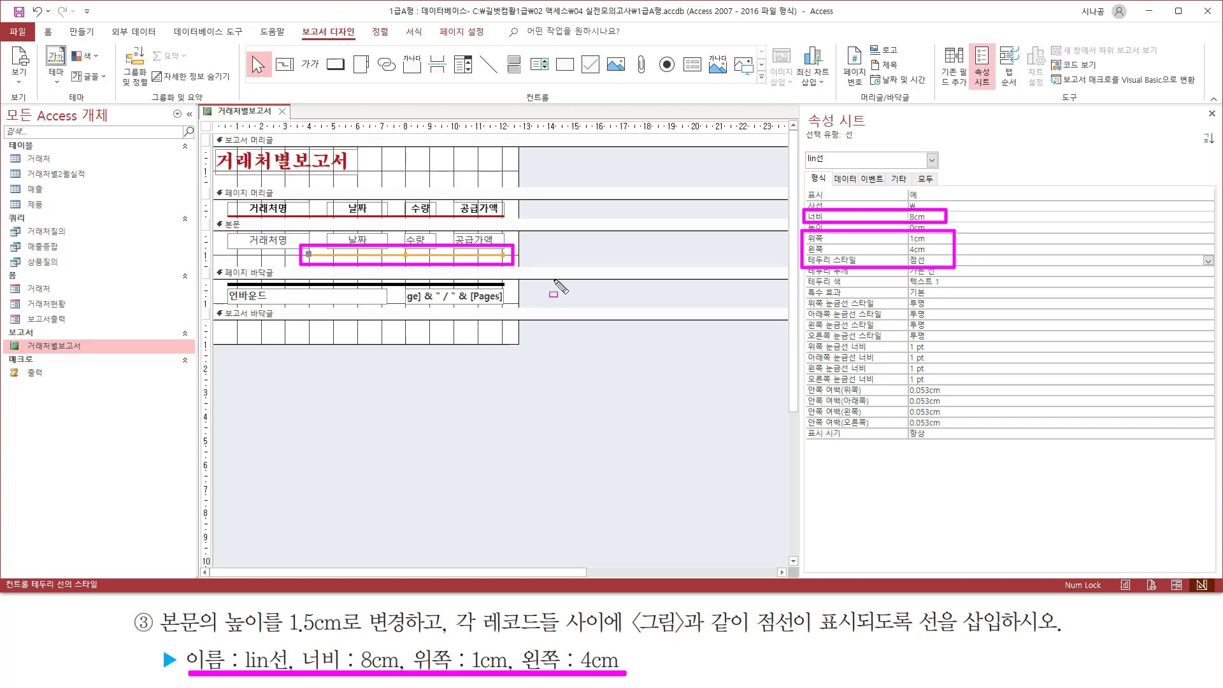
{"action": "key", "text": "Escape"}
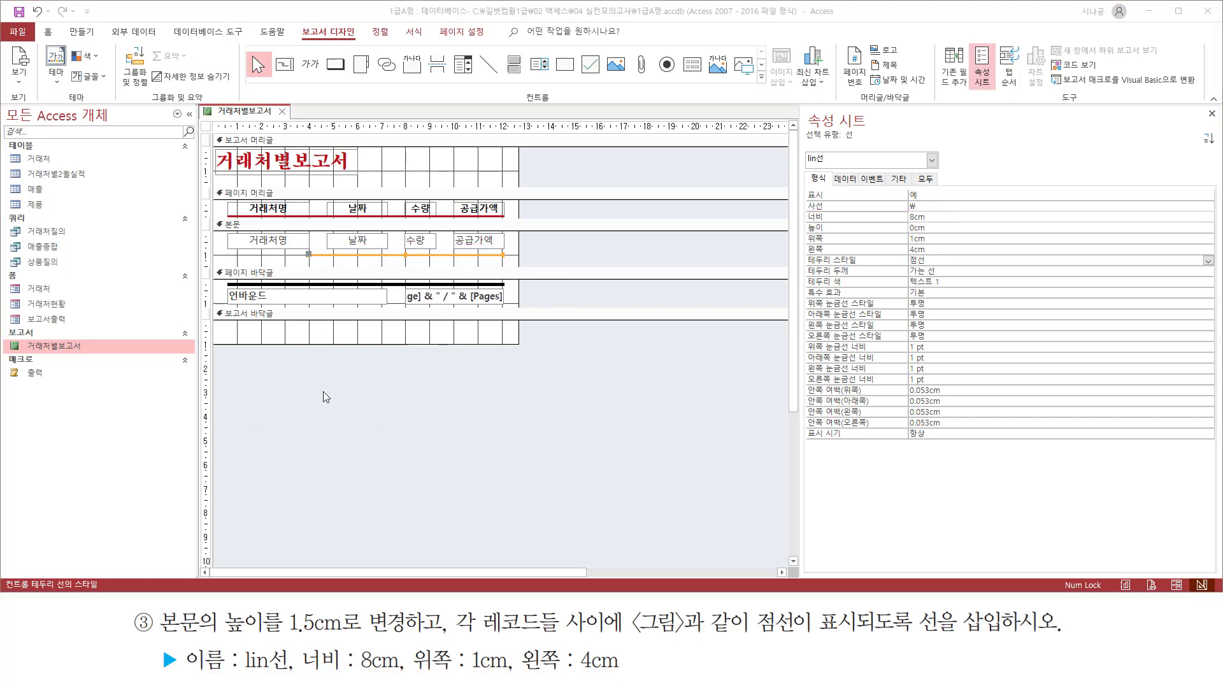
Show the 거래처별보고서 report in print preview and check the dotted line between the records
{"action": "right_click", "coordinate": [249, 113]}
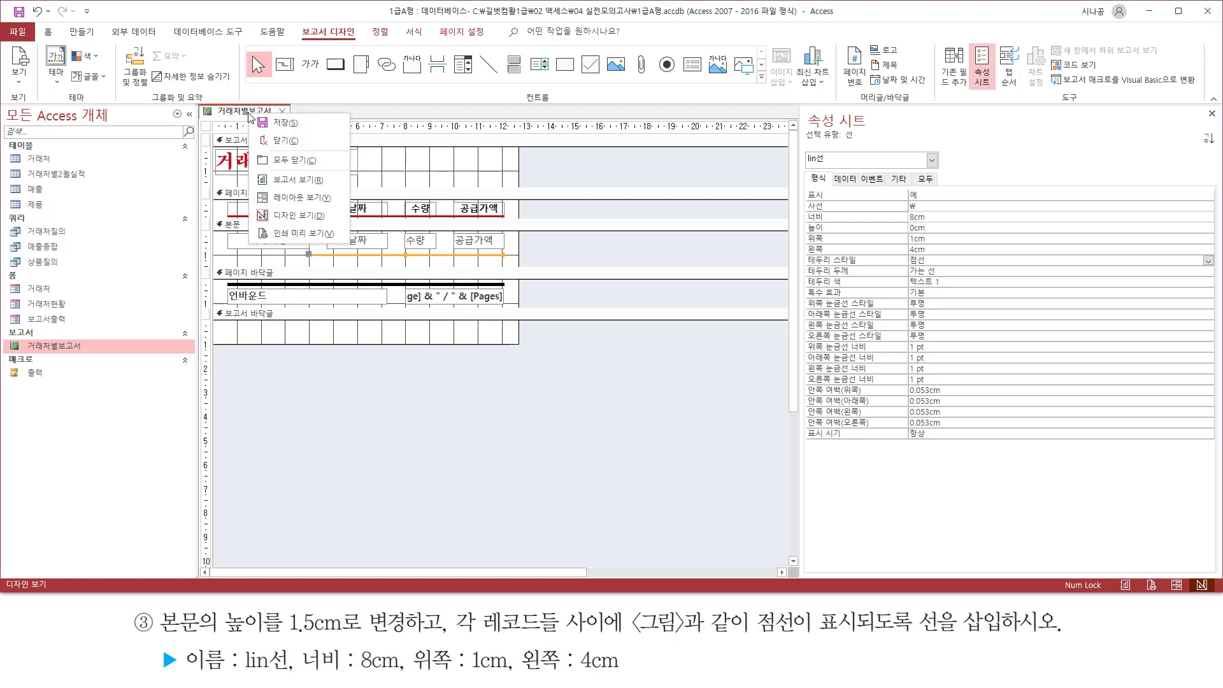
{"action": "left_click", "coordinate": [279, 234]}
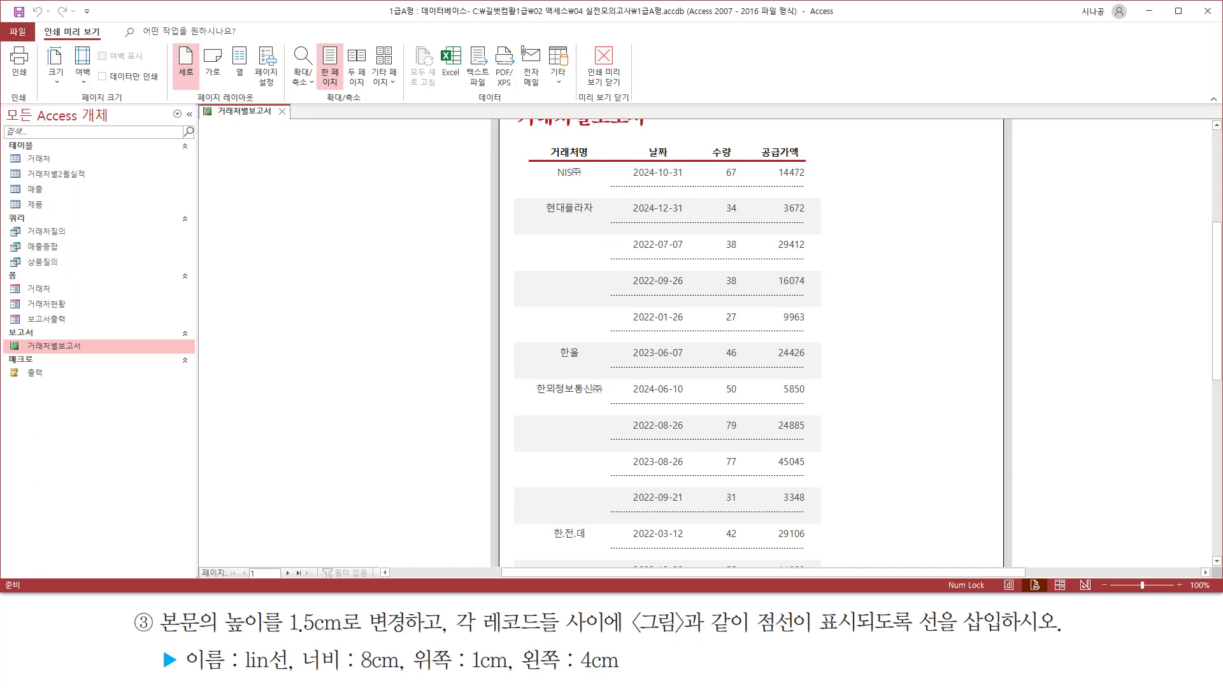
{"action": "left_click", "coordinate": [667, 232]}
{"action": "left_click", "coordinate": [667, 244]}
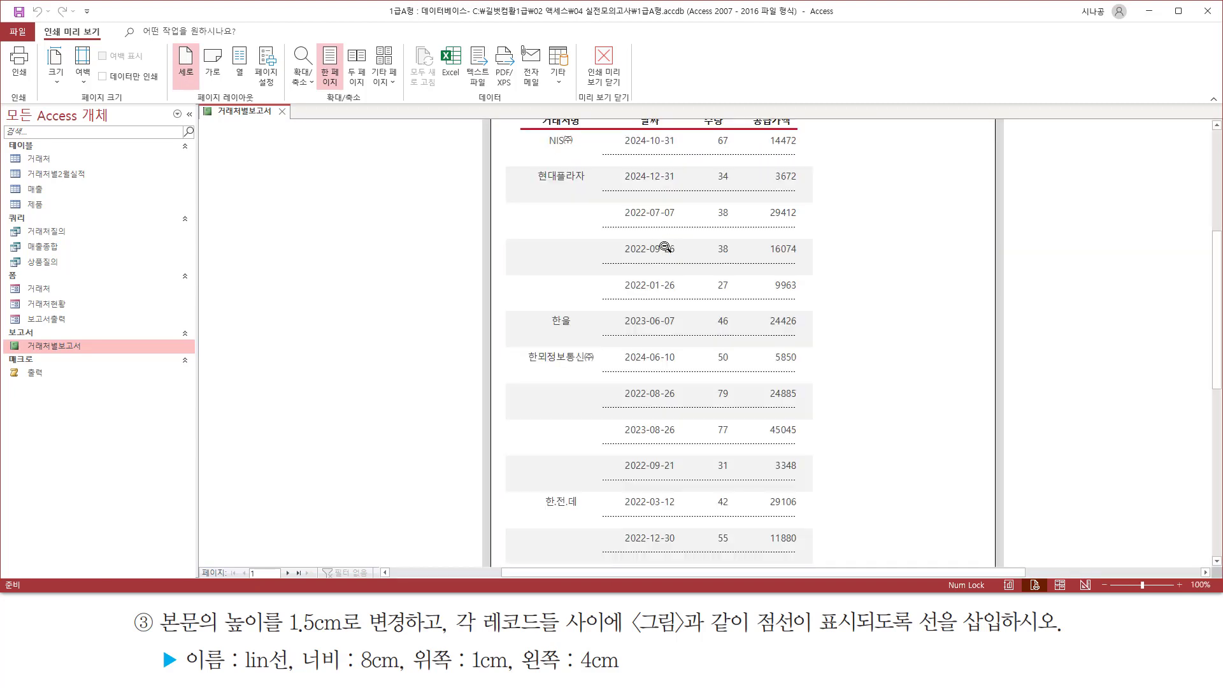
{"action": "left_click", "coordinate": [665, 247]}
{"action": "left_click", "coordinate": [663, 259]}
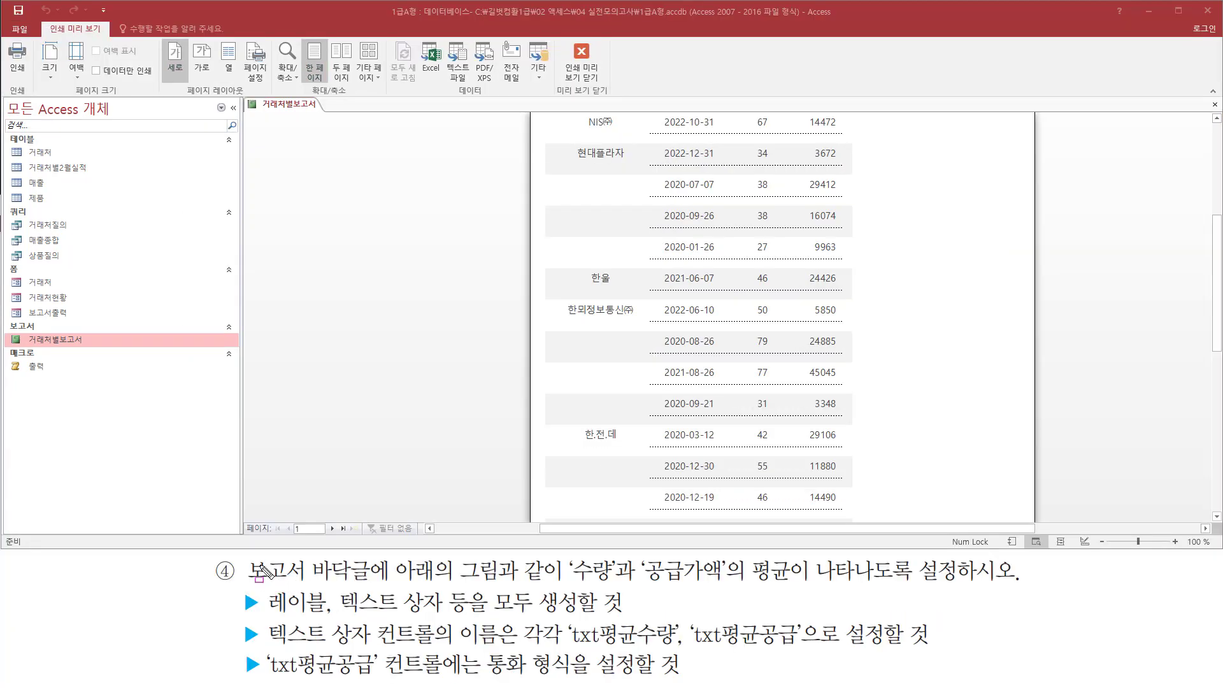
{"action": "left_click_drag", "start_coordinate": [242, 555], "coordinate": [373, 582]}
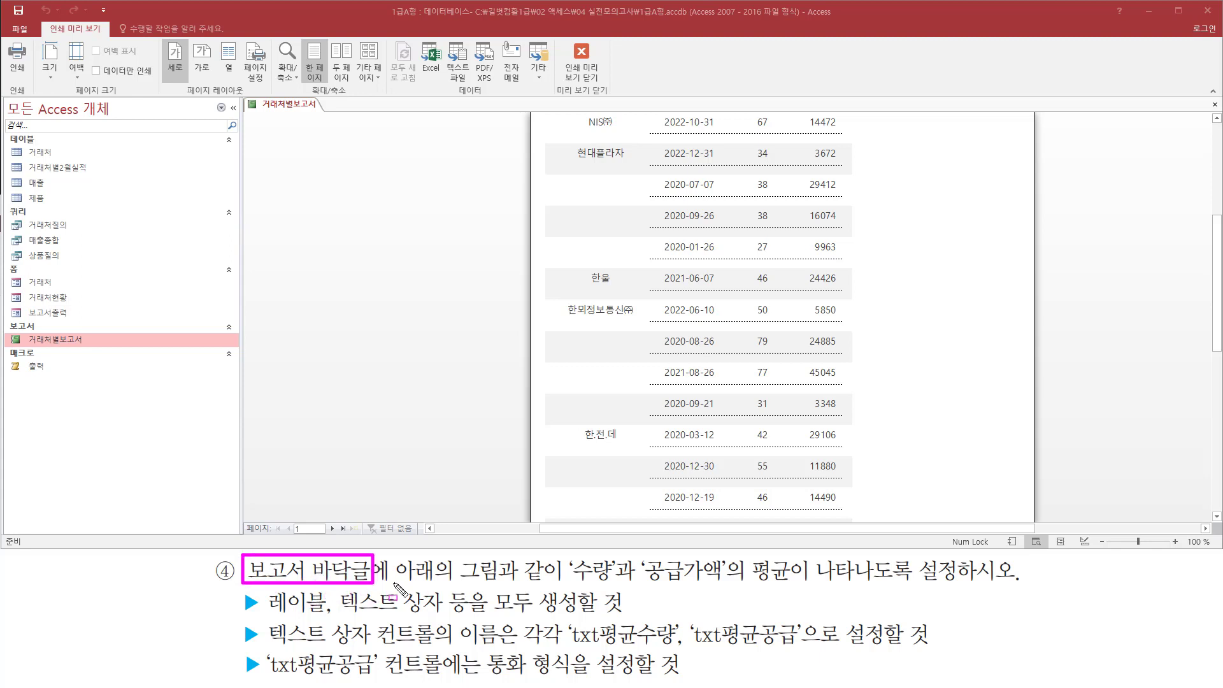
{"action": "mouse_move", "coordinate": [391, 581]}
{"action": "left_mouse_down"}
{"action": "mouse_move", "coordinate": [730, 590]}
{"action": "mouse_move", "coordinate": [732, 560]}
{"action": "mouse_move", "coordinate": [841, 584]}
{"action": "mouse_move", "coordinate": [963, 586]}
{"action": "left_mouse_up"}
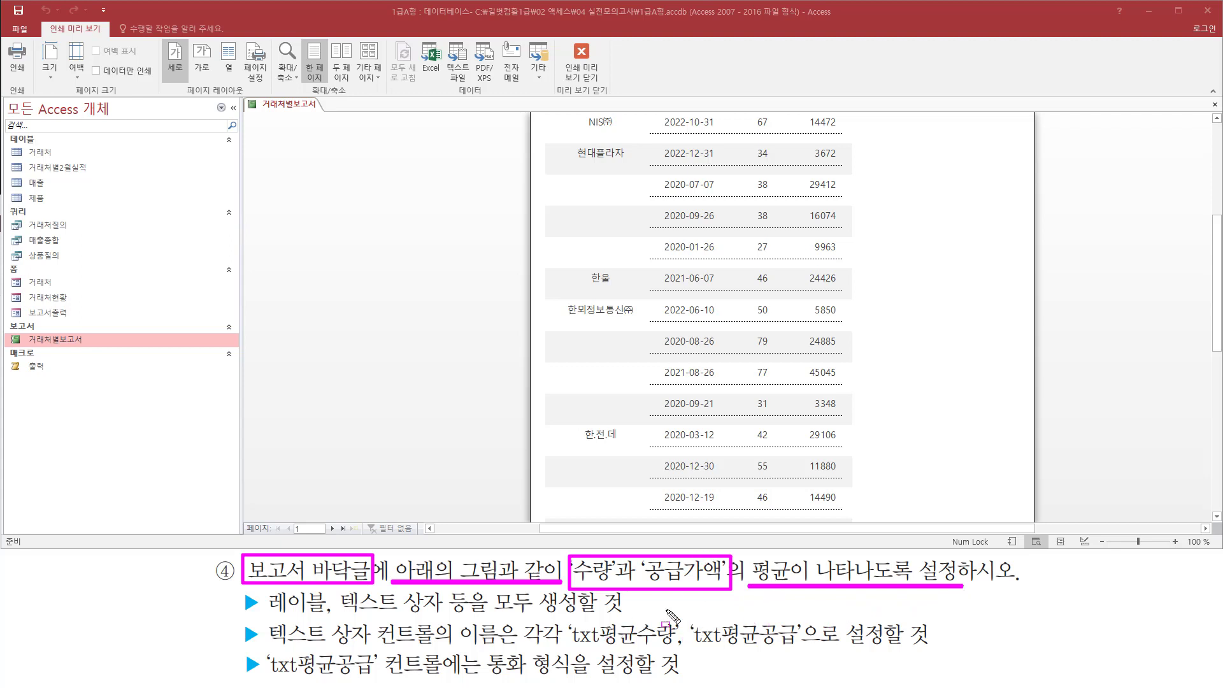
{"action": "key", "text": "Escape"}
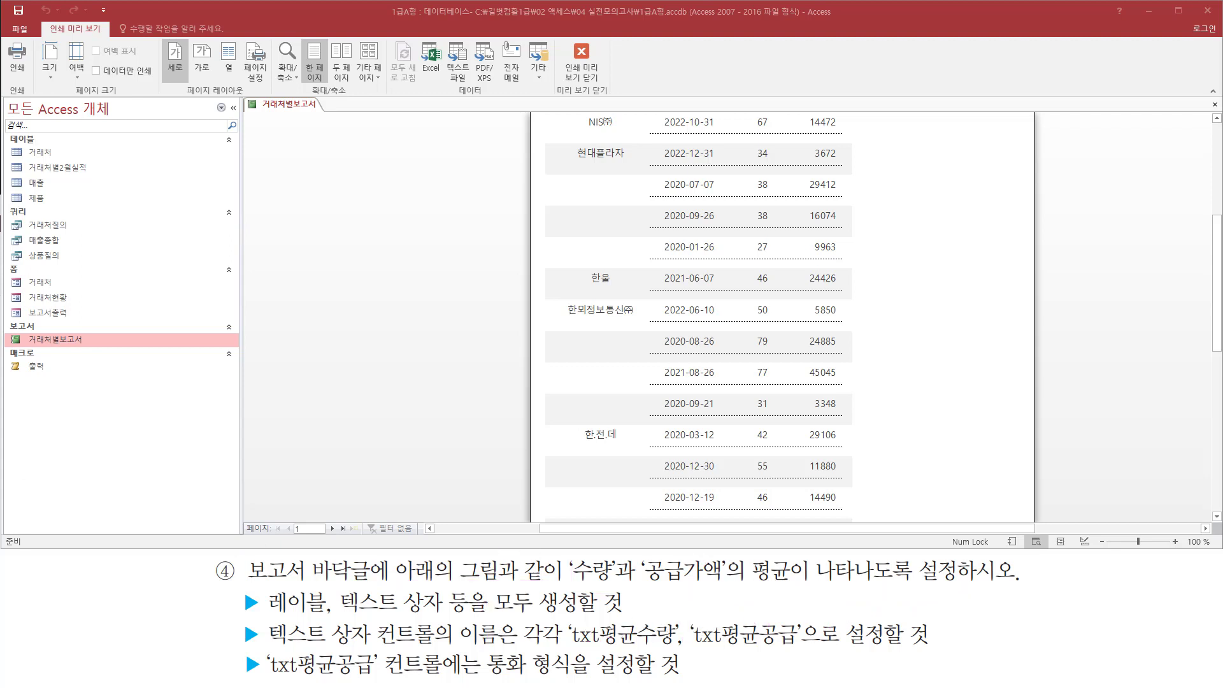
{"action": "key", "text": "alt+Tab"}
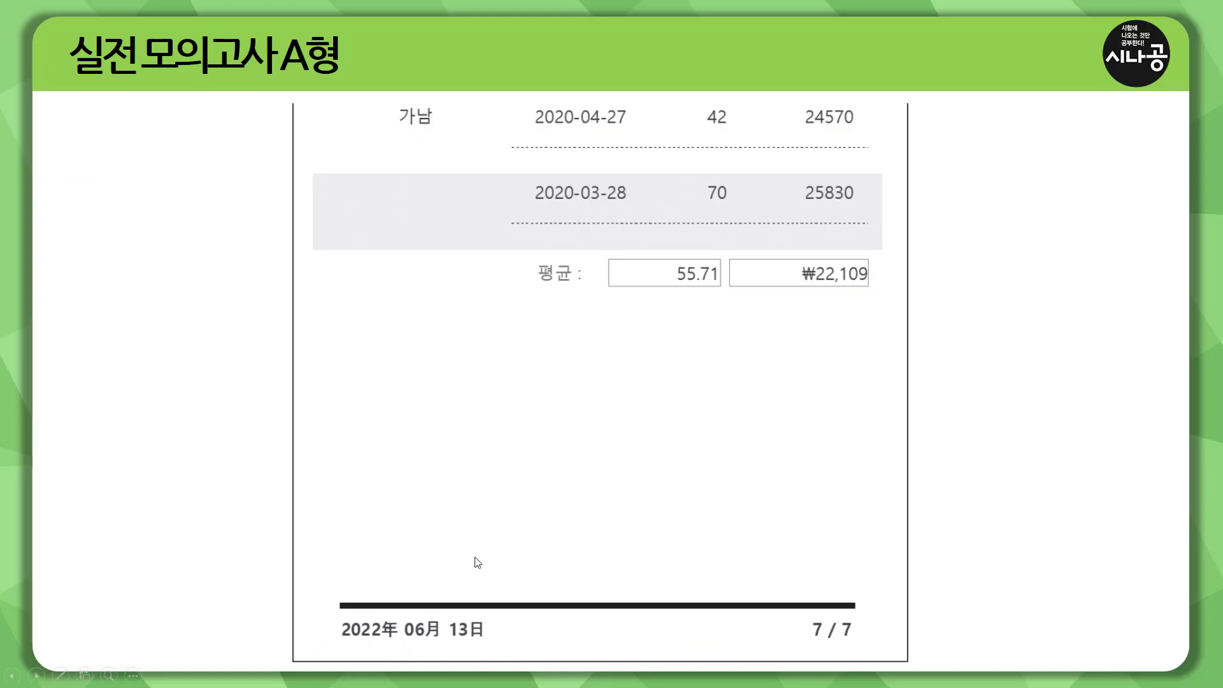
{"action": "key", "text": "ctrl+p"}
{"action": "left_click_drag", "start_coordinate": [801, 641], "coordinate": [860, 643]}
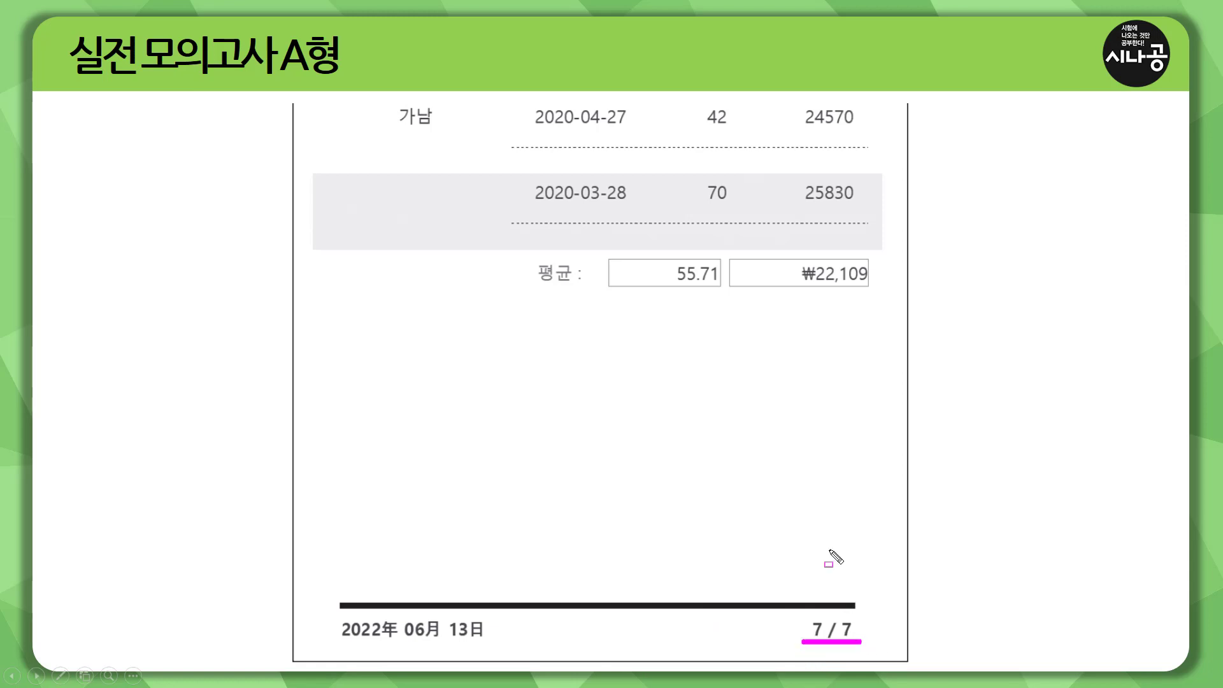
{"action": "mouse_move", "coordinate": [521, 255]}
{"action": "left_mouse_down"}
{"action": "mouse_move", "coordinate": [530, 300]}
{"action": "mouse_move", "coordinate": [885, 297]}
{"action": "left_mouse_up"}
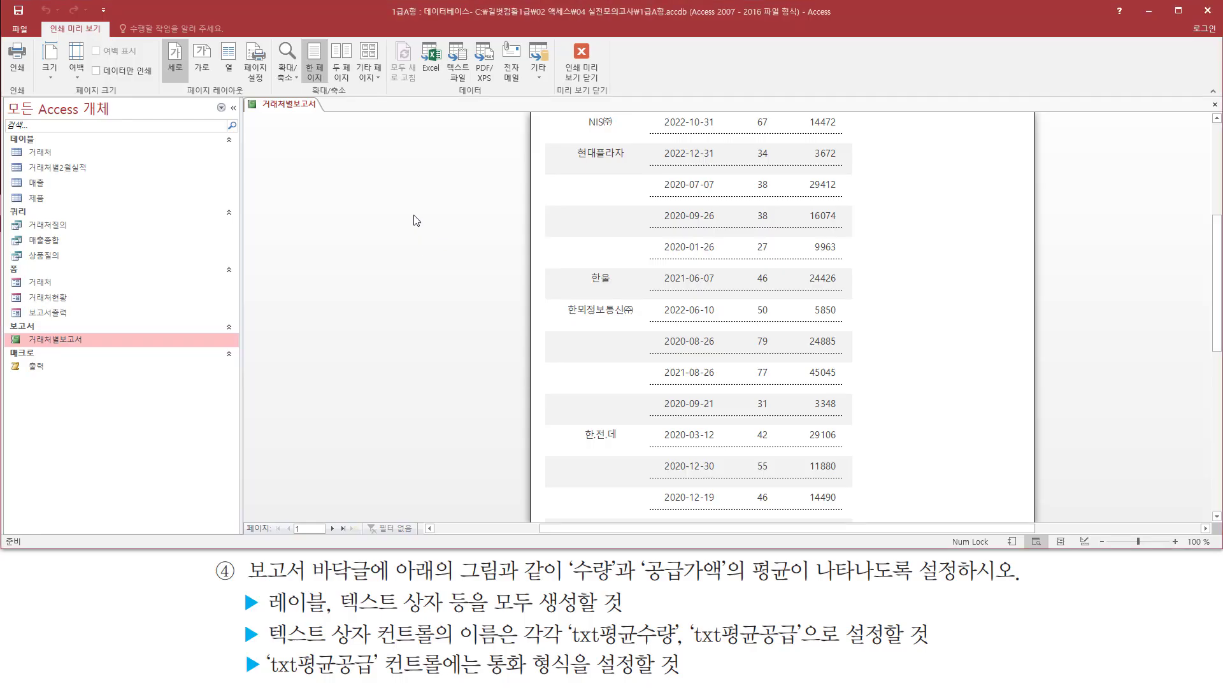
Return the 거래처별보고서 report from print preview to Design View
{"action": "right_click", "coordinate": [415, 220]}
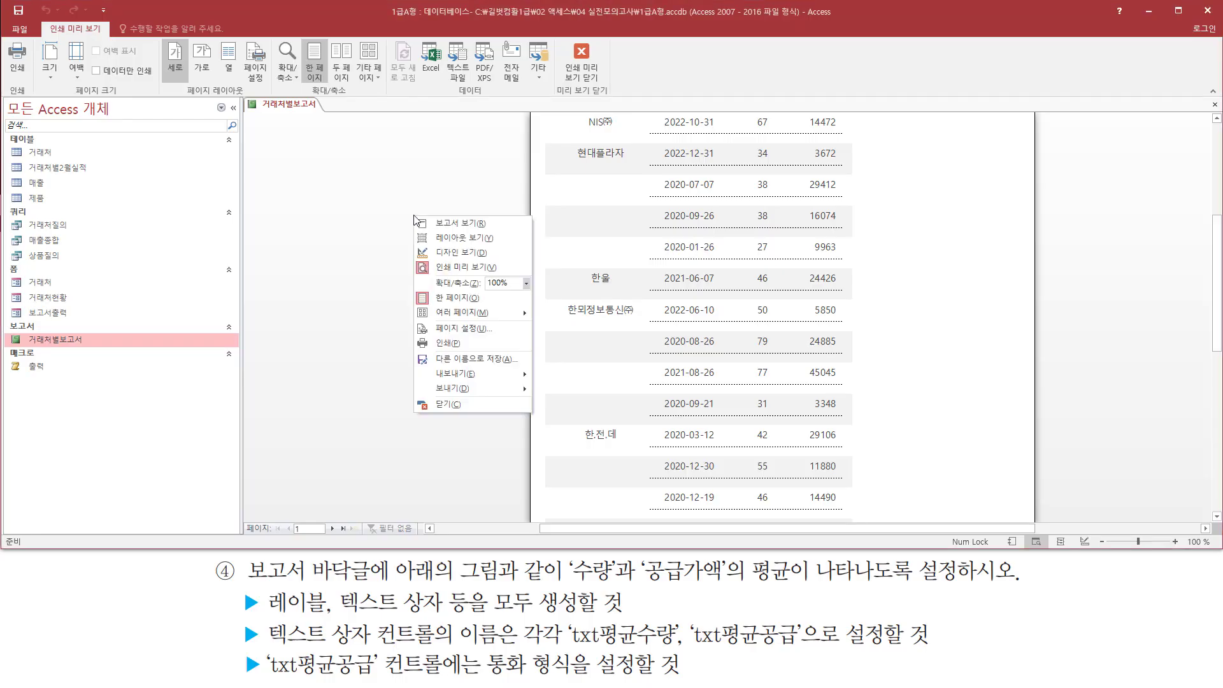
{"action": "left_click", "coordinate": [450, 254]}
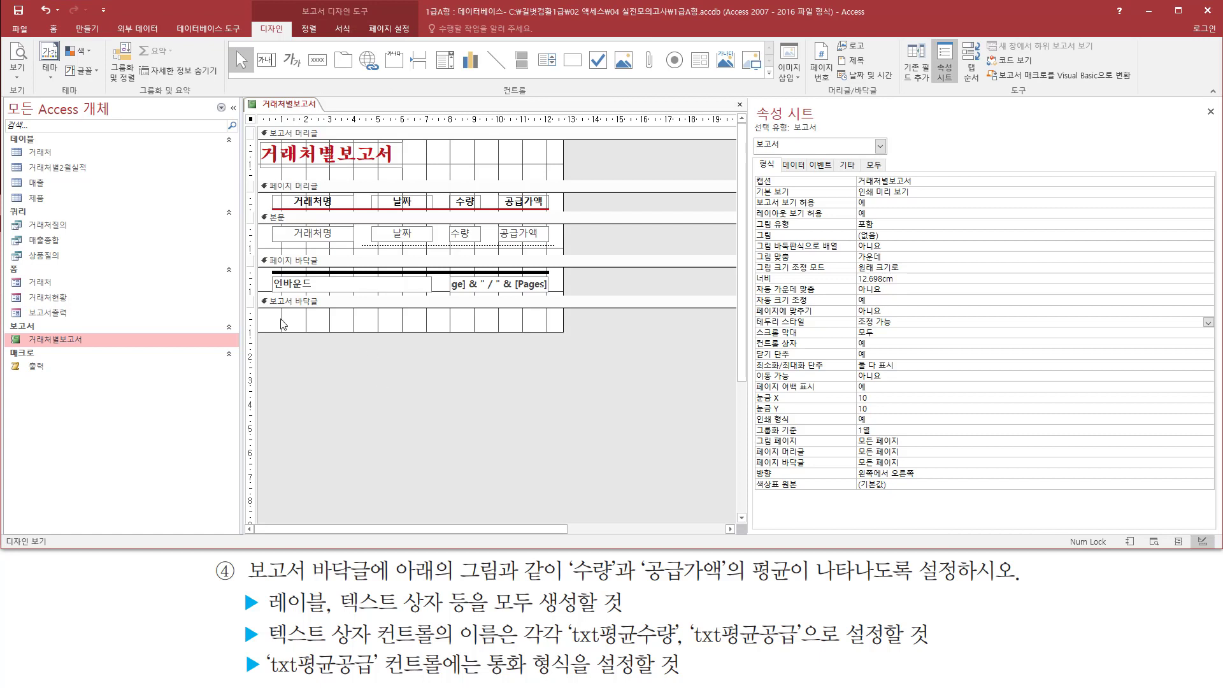
{"action": "mouse_move", "coordinate": [257, 292]}
{"action": "left_mouse_down"}
{"action": "mouse_move", "coordinate": [585, 347]}
{"action": "mouse_move", "coordinate": [558, 340]}
{"action": "mouse_move", "coordinate": [568, 336]}
{"action": "left_mouse_up"}
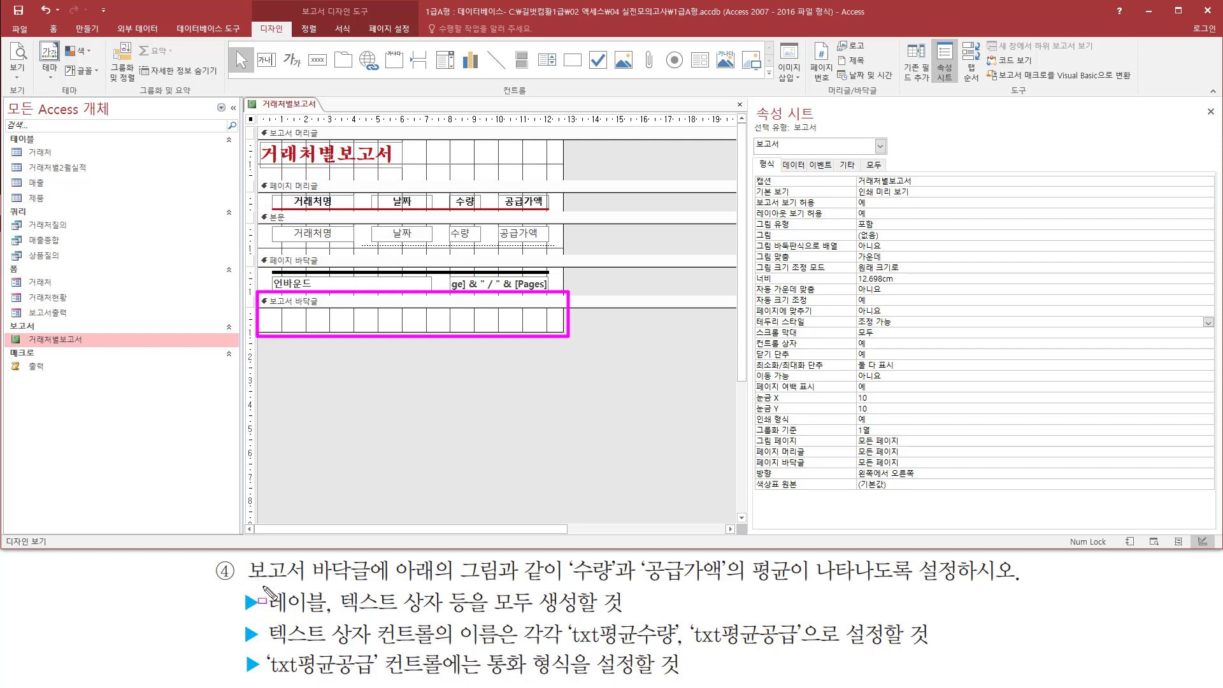
{"action": "mouse_move", "coordinate": [262, 586]}
{"action": "left_mouse_down"}
{"action": "mouse_move", "coordinate": [324, 617]}
{"action": "mouse_move", "coordinate": [628, 621]}
{"action": "left_mouse_up"}
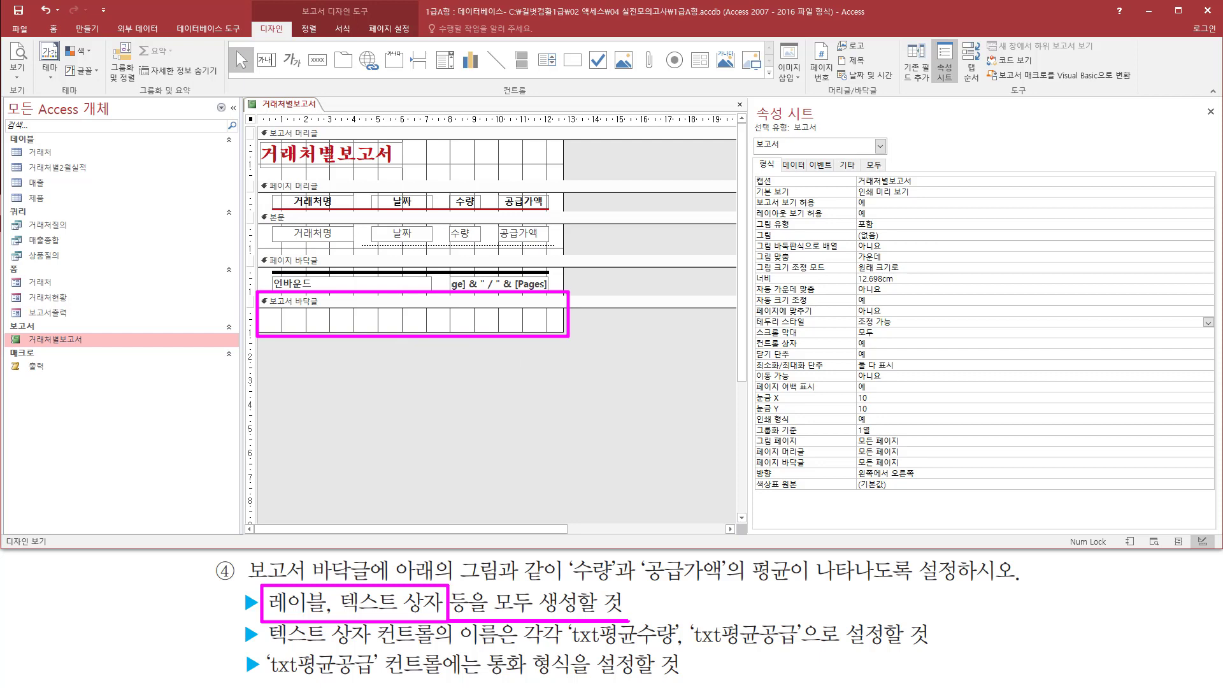
{"action": "key", "text": "e"}
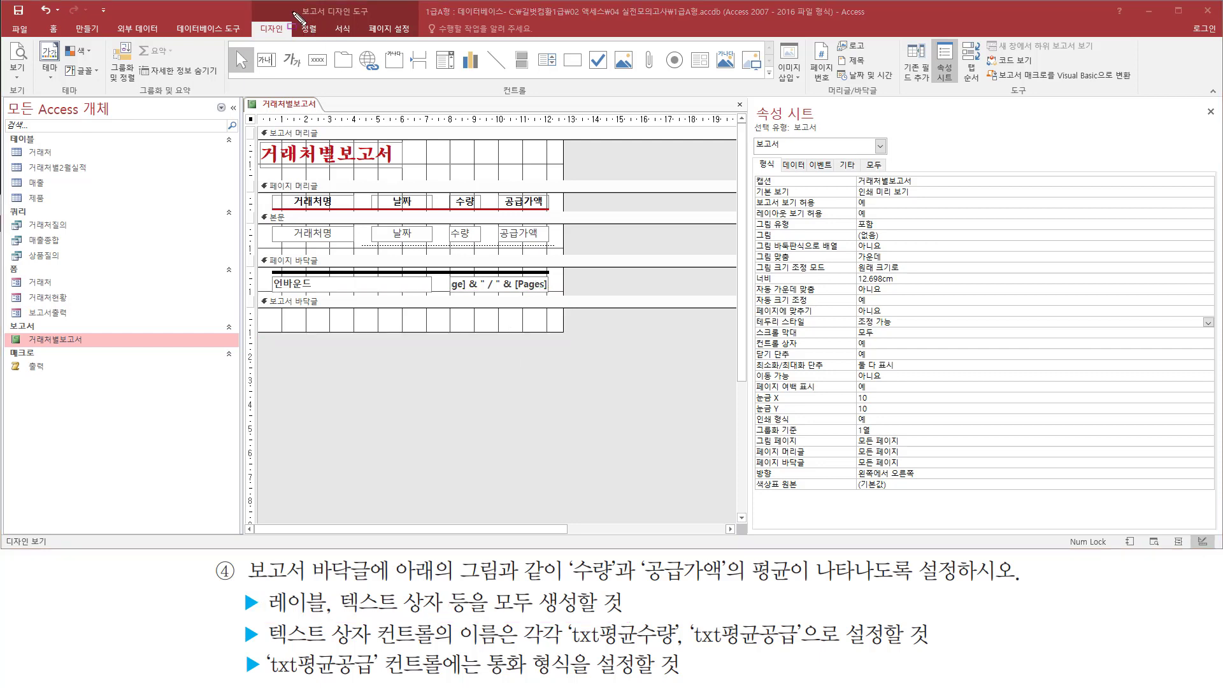
Draw a text box about 2.1 cm wide and 0.6 cm high in the 보고서 바닥글 section, about 7.9 cm from its left edge
{"action": "left_click_drag", "start_coordinate": [291, 7], "coordinate": [383, 17]}
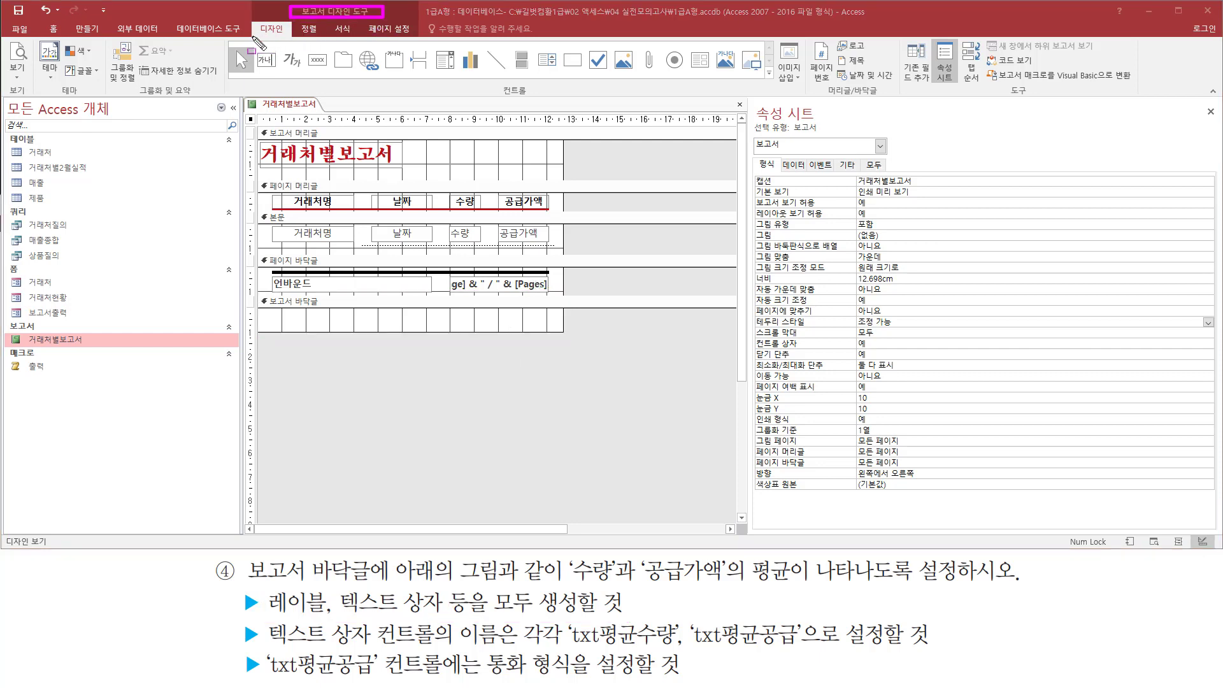
{"action": "left_click_drag", "start_coordinate": [252, 36], "coordinate": [285, 36]}
{"action": "mouse_move", "coordinate": [490, 100]}
{"action": "left_mouse_down"}
{"action": "mouse_move", "coordinate": [546, 100]}
{"action": "mouse_move", "coordinate": [546, 79]}
{"action": "left_mouse_up"}
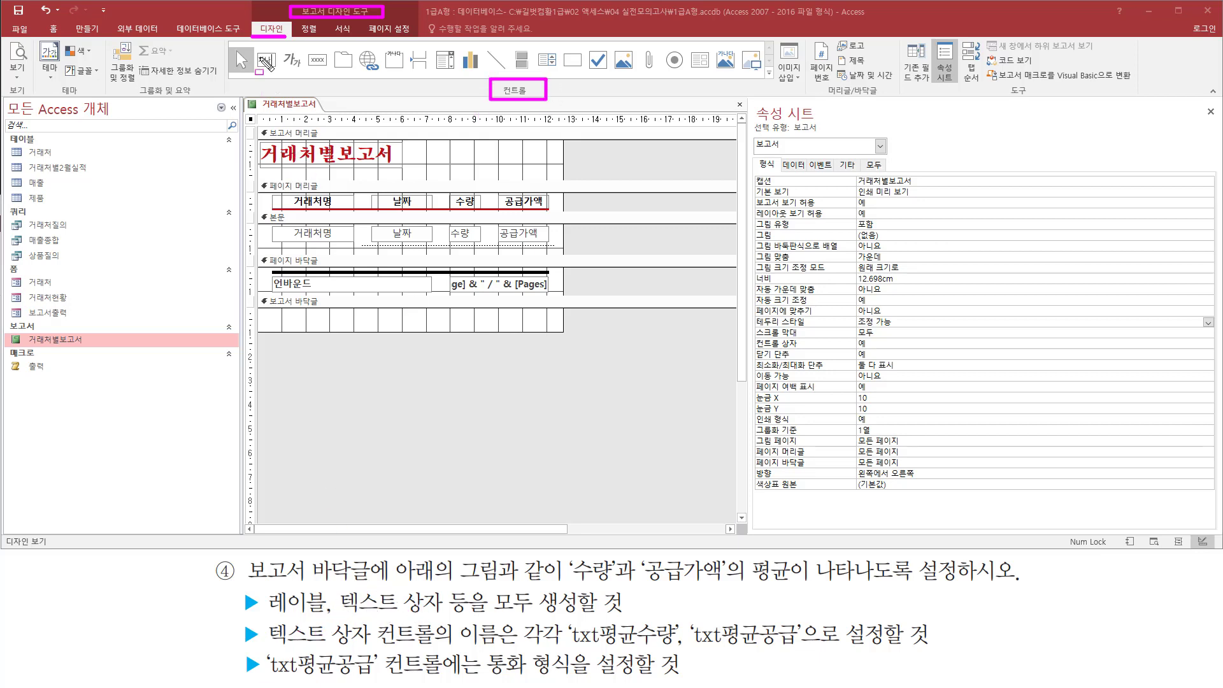
{"action": "left_click_drag", "start_coordinate": [255, 44], "coordinate": [279, 79]}
{"action": "key", "text": "Escape"}
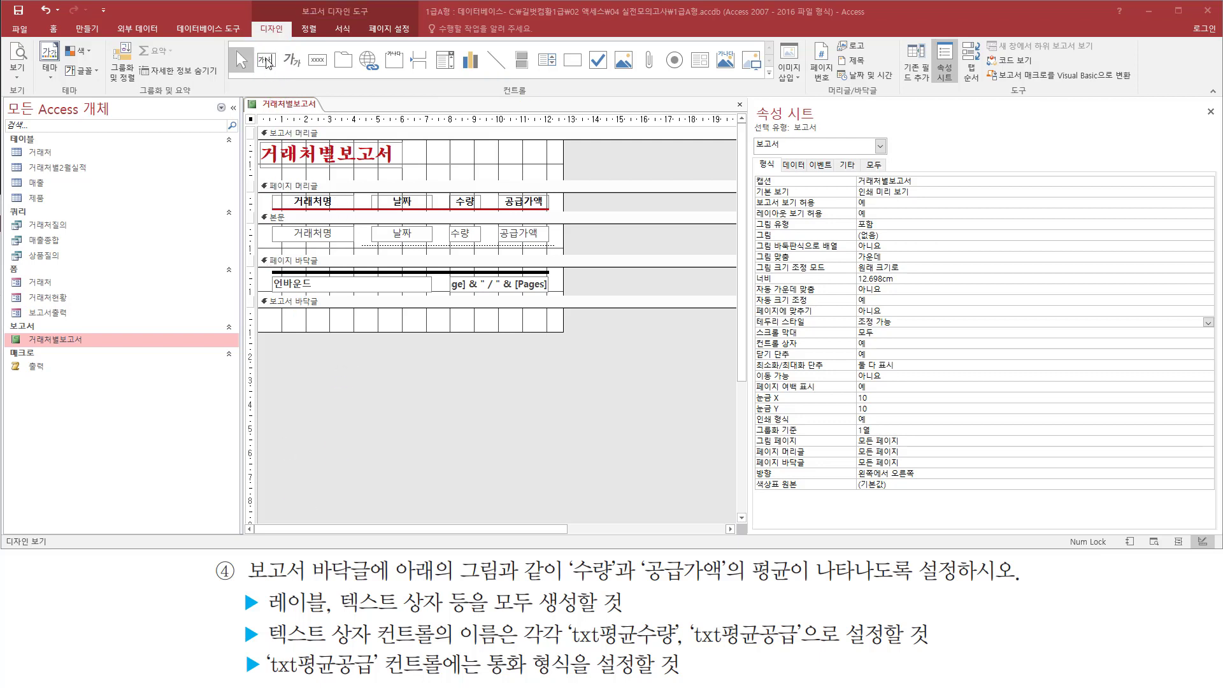
{"action": "left_click", "coordinate": [267, 61]}
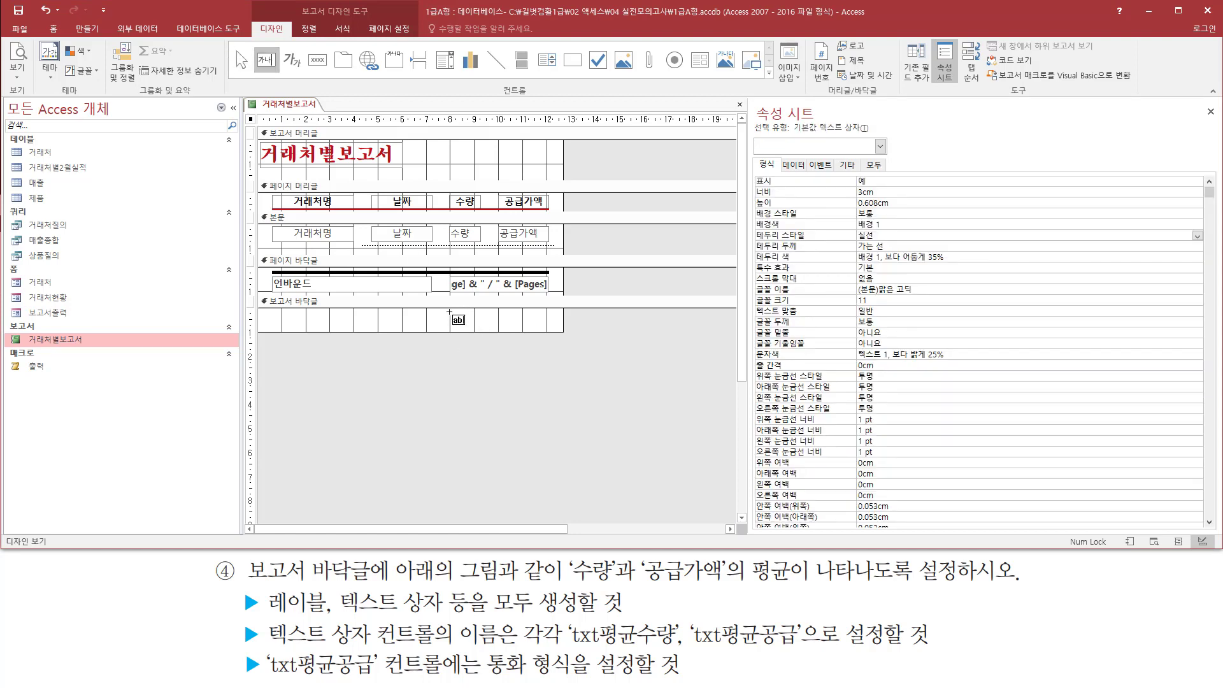
{"action": "left_click_drag", "start_coordinate": [447, 312], "coordinate": [499, 328]}
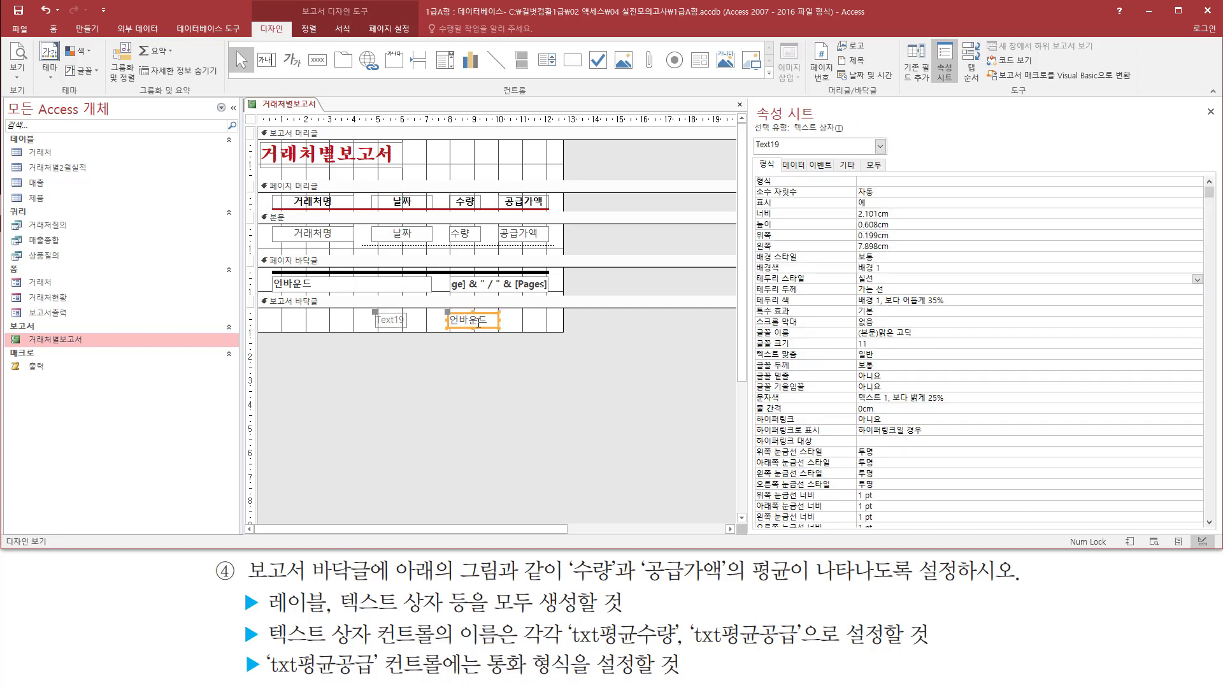
Change the caption of the text box's label in the 보고서 바닥글 section to "평균 :"
{"action": "left_click_drag", "start_coordinate": [367, 302], "coordinate": [419, 337]}
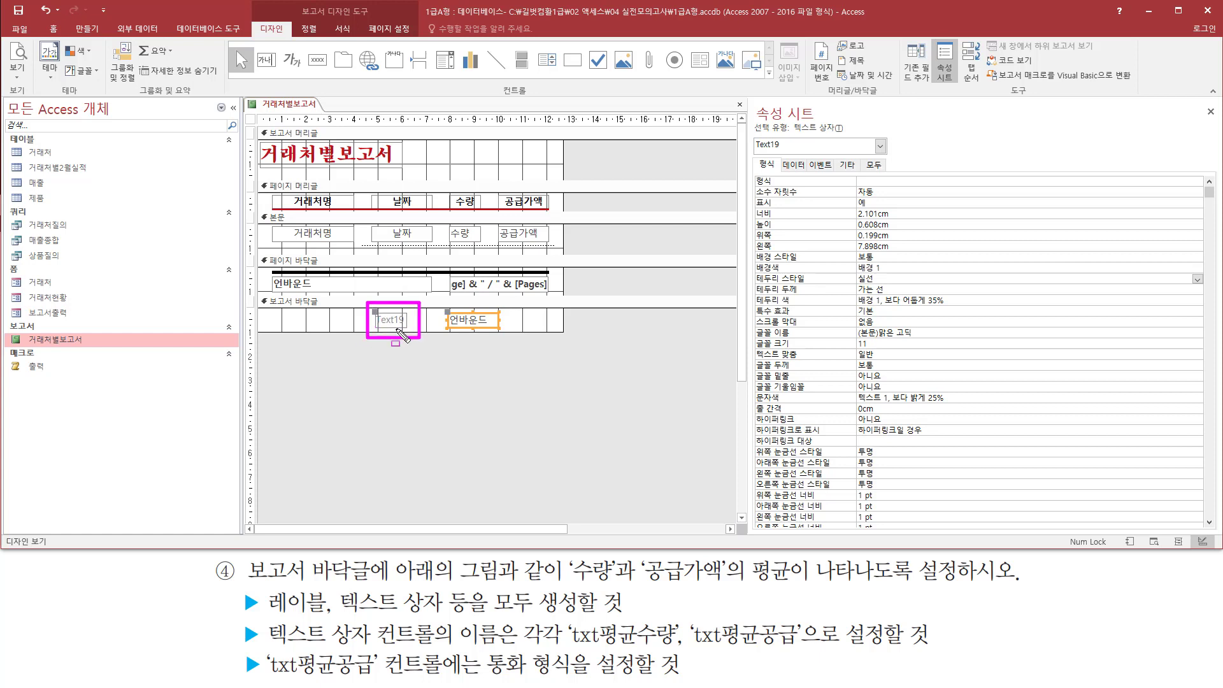
{"action": "key", "text": "Escape"}
{"action": "left_click", "coordinate": [394, 322]}
{"action": "left_click", "coordinate": [393, 322]}
{"action": "left_click_drag", "start_coordinate": [395, 321], "coordinate": [376, 320]}
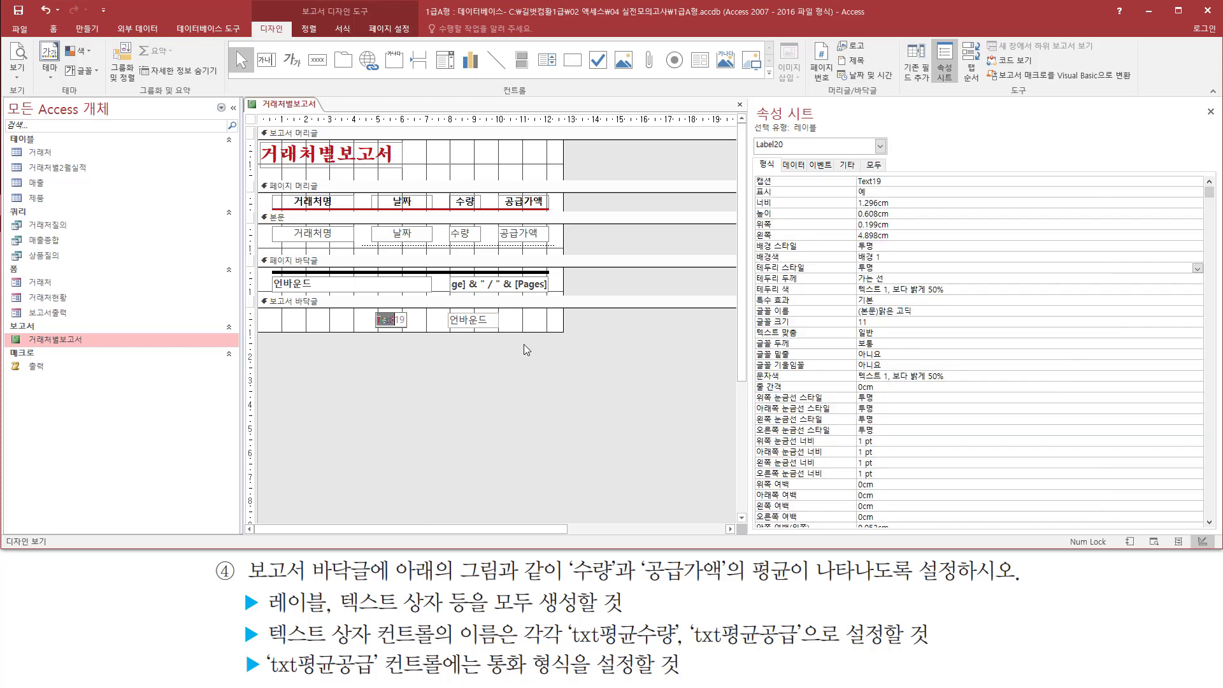
{"action": "key", "text": "BackSpace"}
{"action": "type", "text": "평ㄱ"}
{"action": "type", "text": "ㅠㄴ"}
{"action": "type", "text": " :"}
Duplicate the text box and its label within the 보고서 바닥글 section
{"action": "left_click", "coordinate": [454, 323], "text": "shift"}
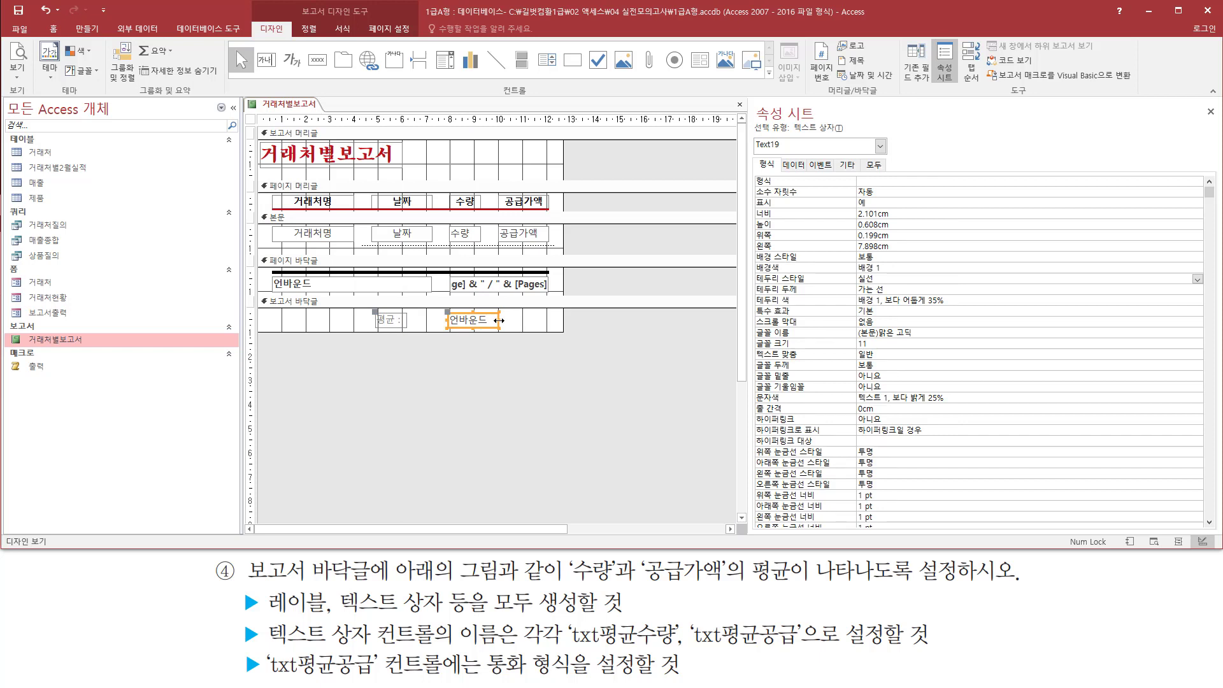
{"action": "left_click_drag", "start_coordinate": [503, 310], "coordinate": [558, 327]}
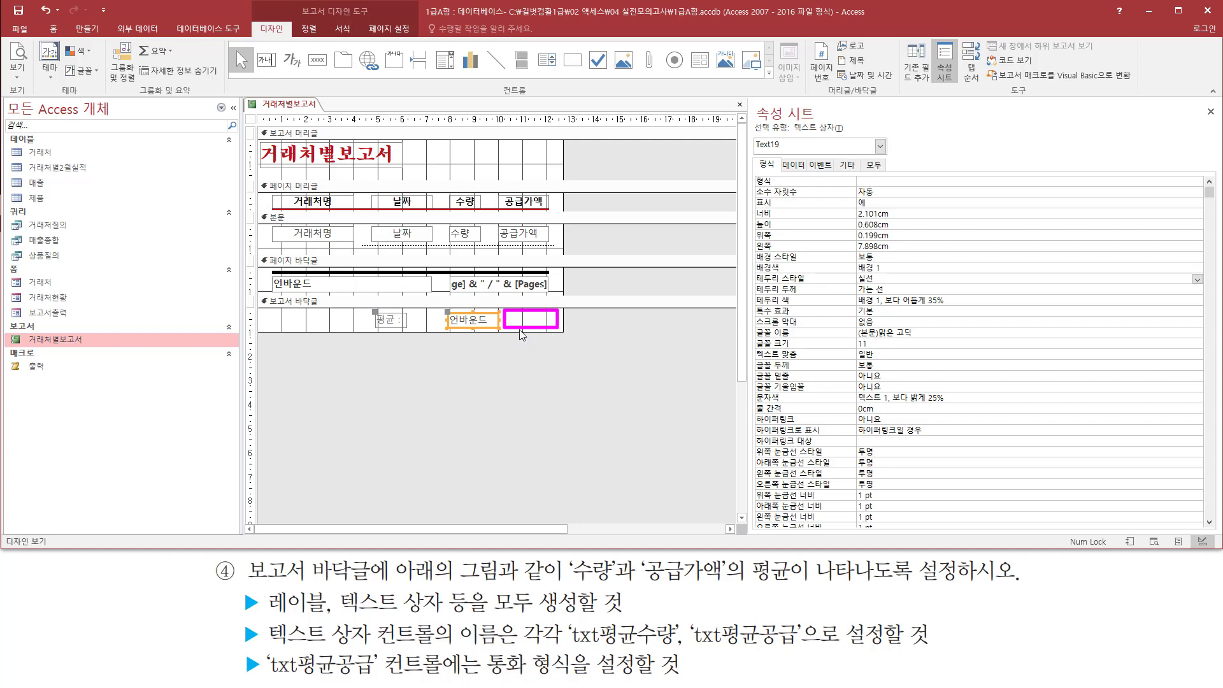
{"action": "key", "text": "Escape"}
{"action": "left_click", "coordinate": [485, 313]}
{"action": "key", "text": "Escape"}
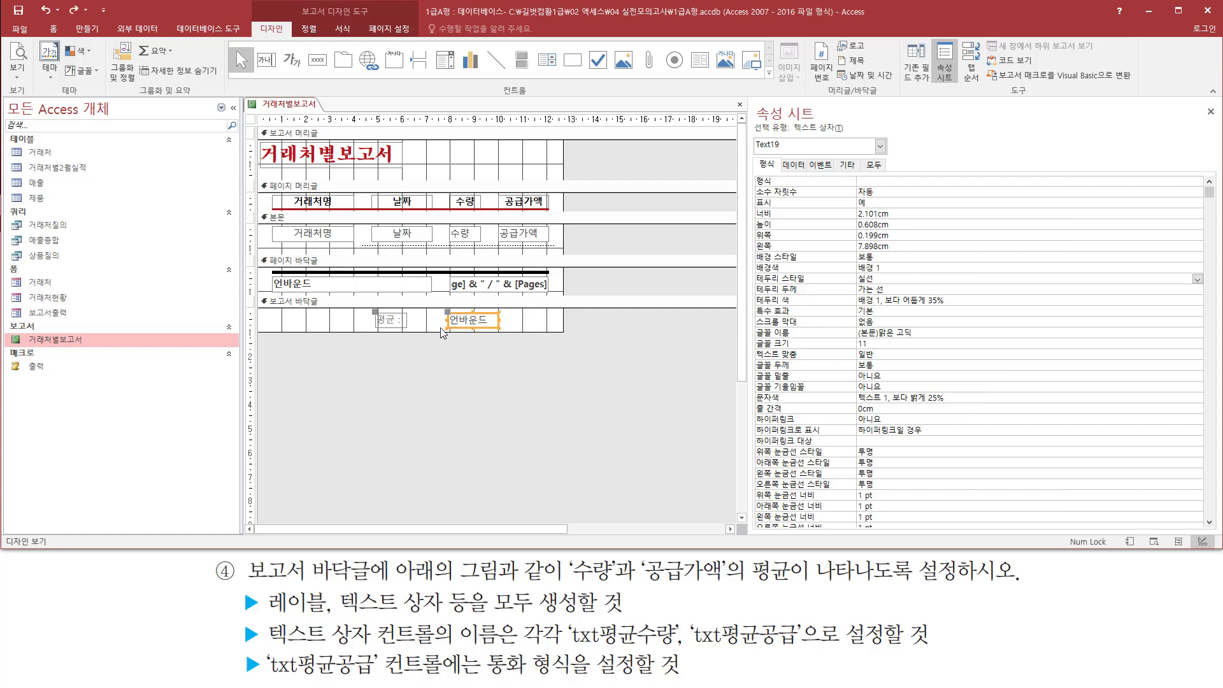
{"action": "left_click", "coordinate": [326, 317]}
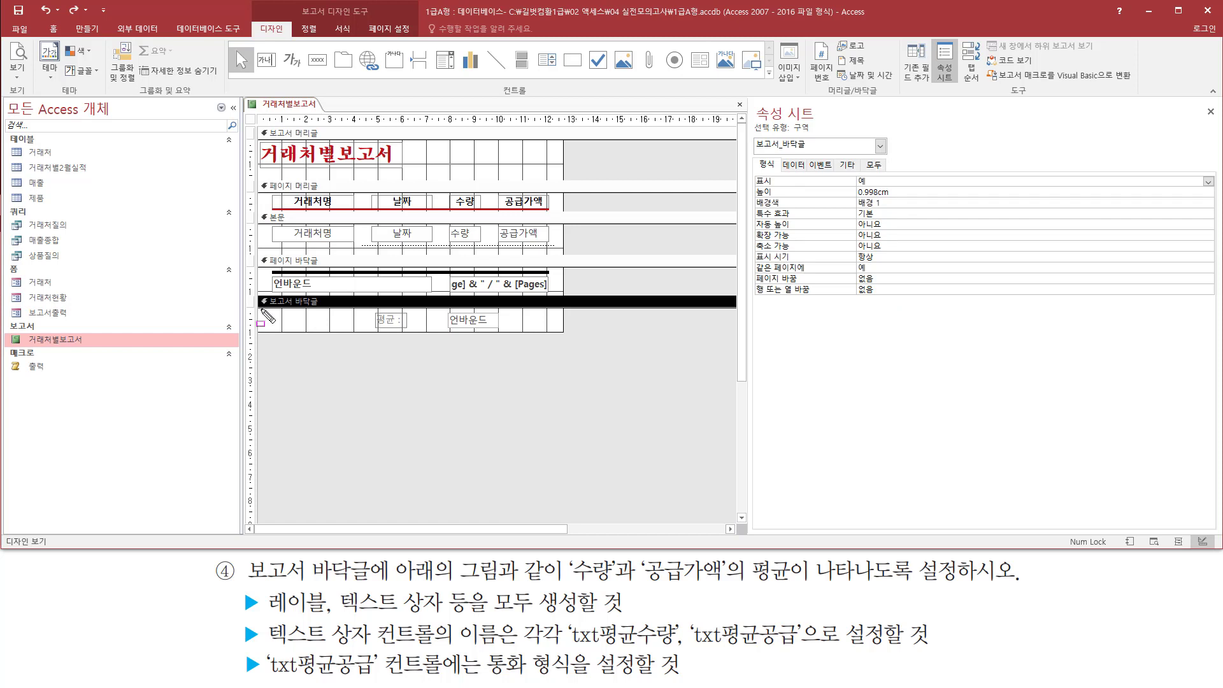
{"action": "left_click_drag", "start_coordinate": [259, 308], "coordinate": [365, 330]}
{"action": "left_click", "coordinate": [318, 318]}
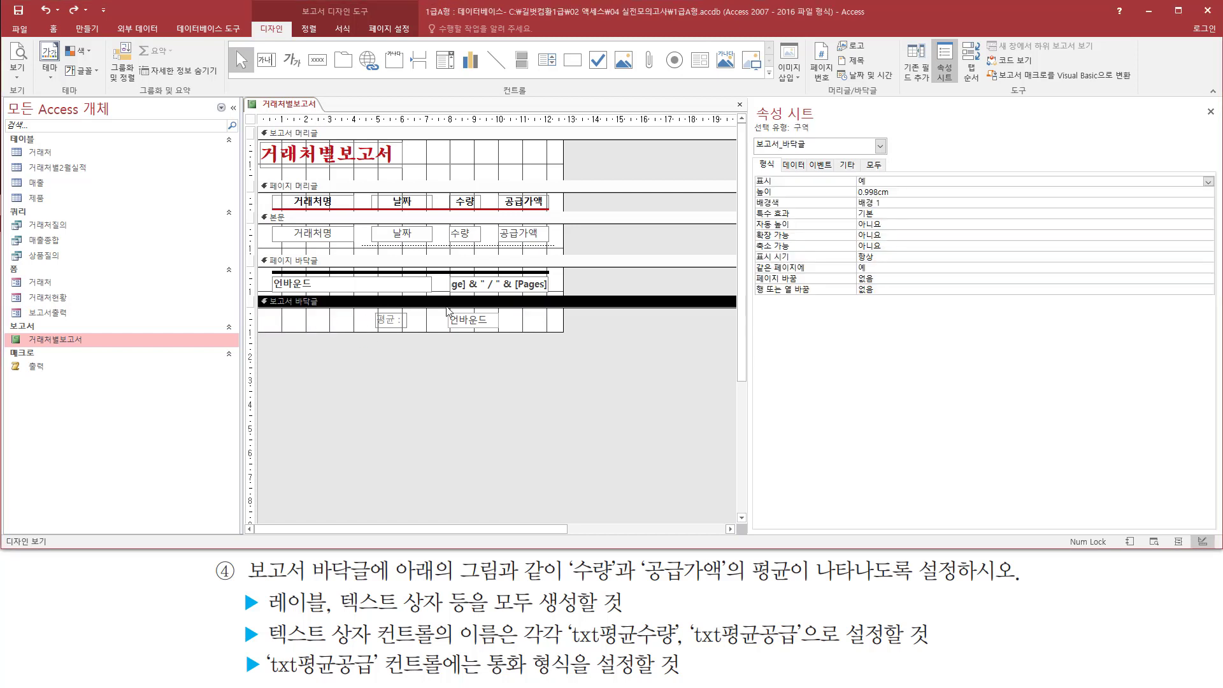
{"action": "left_click", "coordinate": [516, 318]}
{"action": "key", "text": "ctrl+v"}
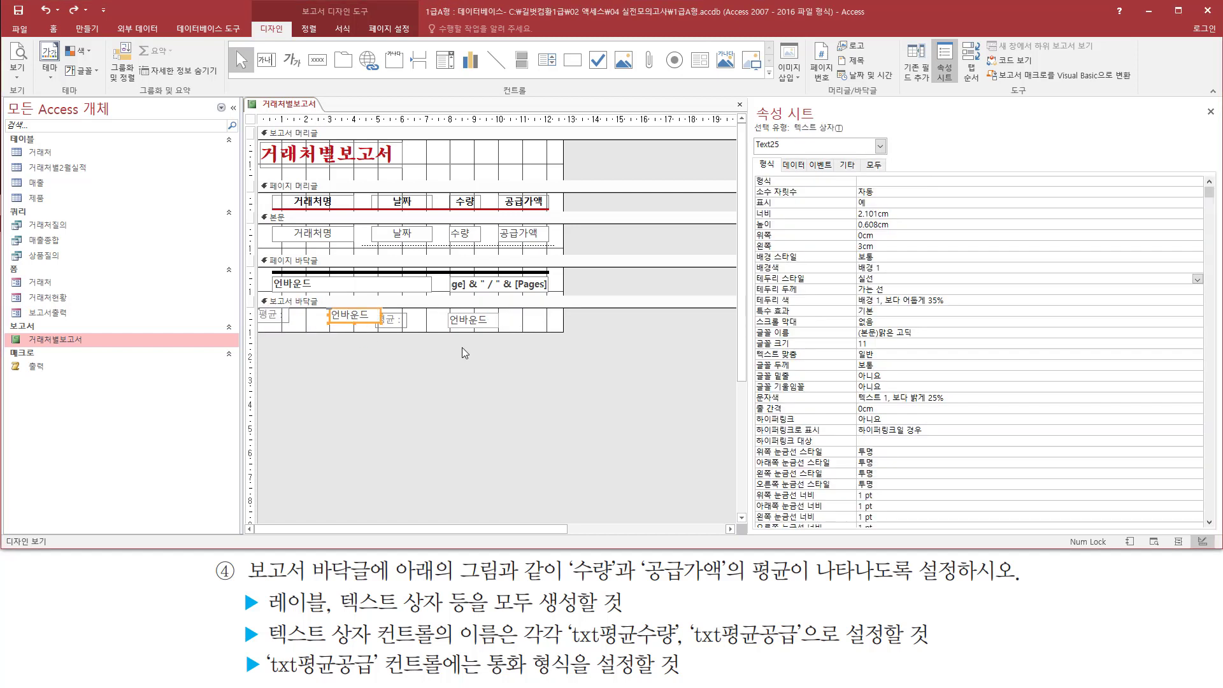
Delete the duplicate's label and place the copied text box beside the original, about 10.1 cm from the left edge and 0.2 cm from the top
{"action": "left_click_drag", "start_coordinate": [360, 324], "coordinate": [441, 321]}
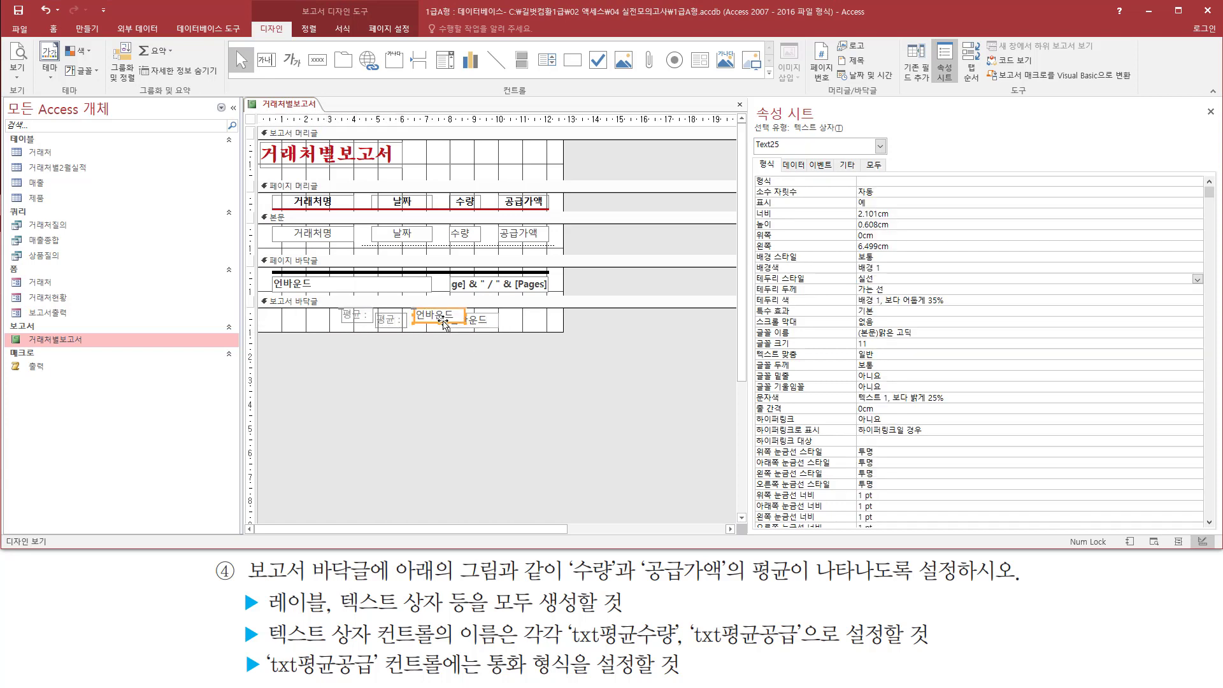
{"action": "left_click", "coordinate": [354, 323]}
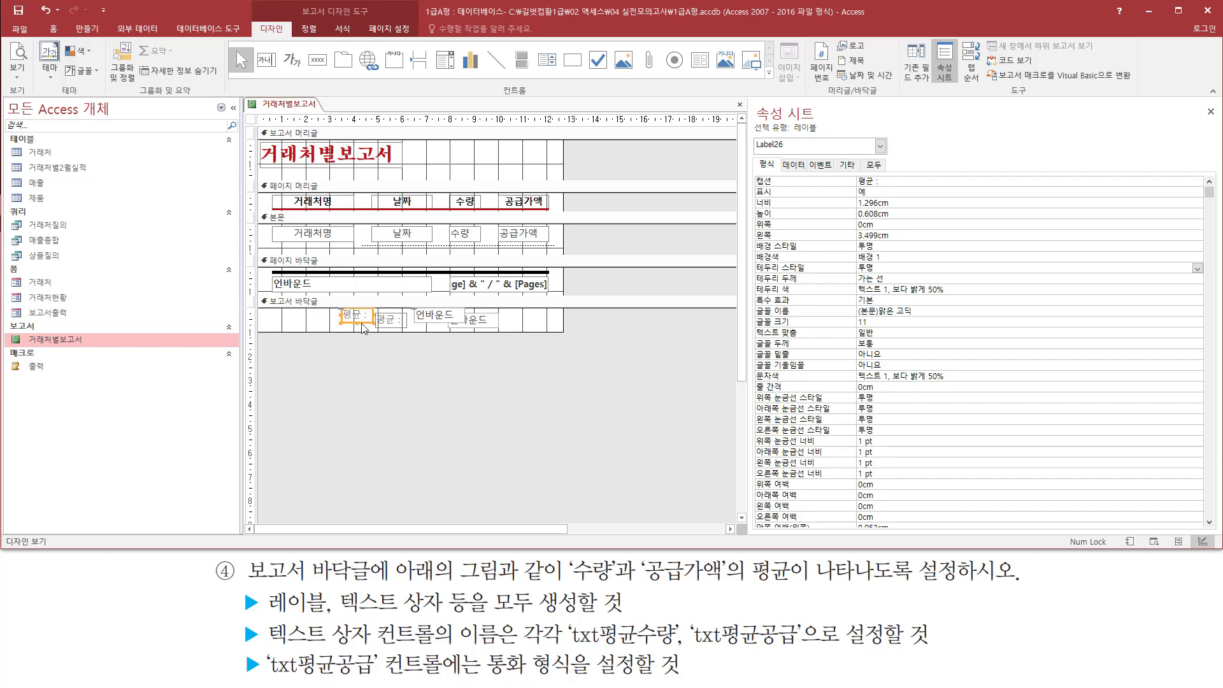
{"action": "key", "text": "Delete"}
{"action": "left_click", "coordinate": [431, 326]}
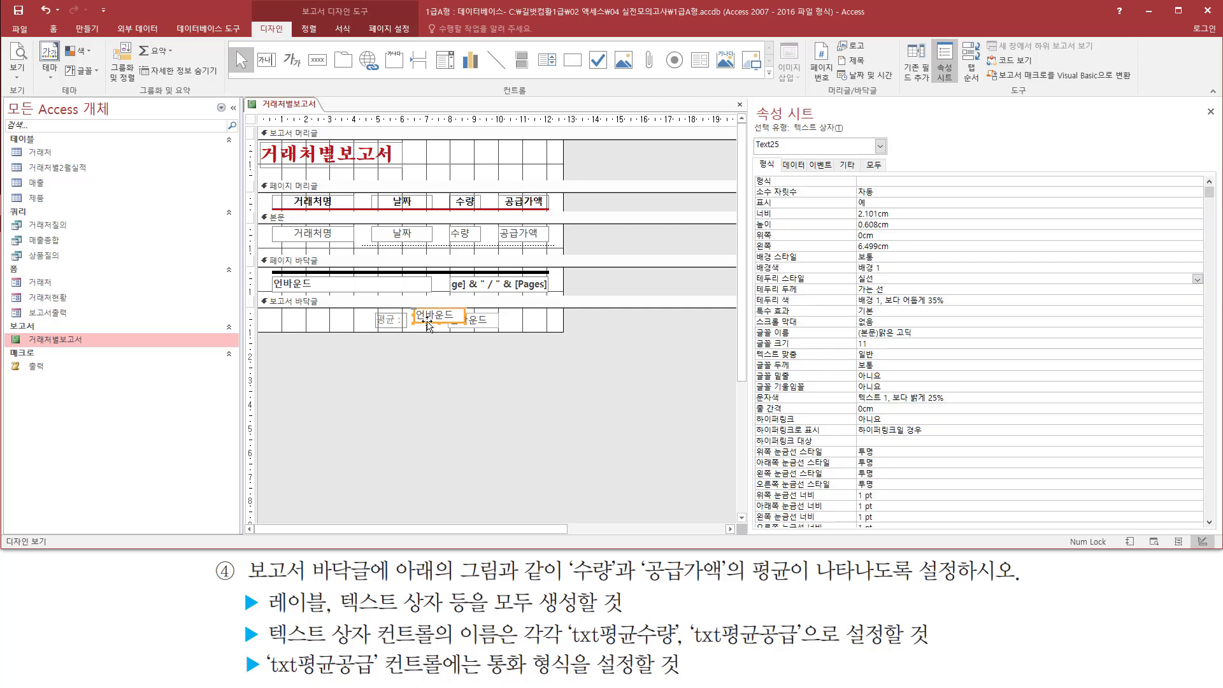
{"action": "left_click_drag", "start_coordinate": [428, 326], "coordinate": [513, 327]}
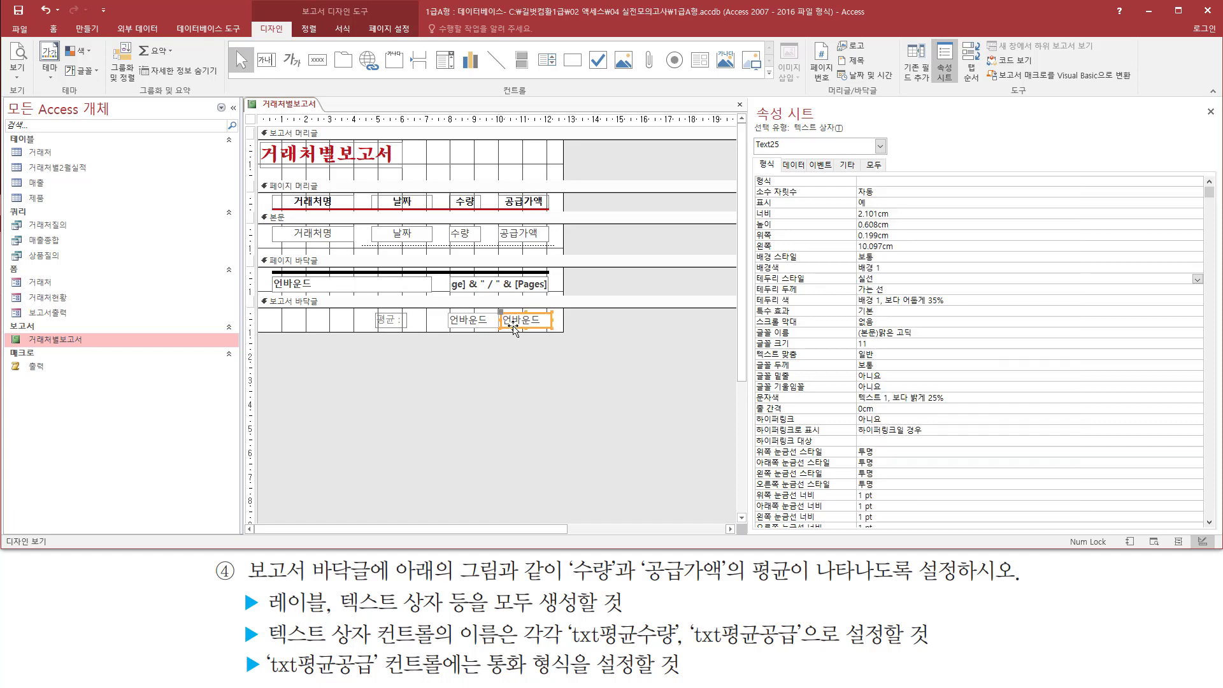
Narrow the first footer text box to about 1.8 cm and shift the second to about 10 cm from the left edge
{"action": "left_click", "coordinate": [487, 321]}
{"action": "left_click", "coordinate": [438, 326]}
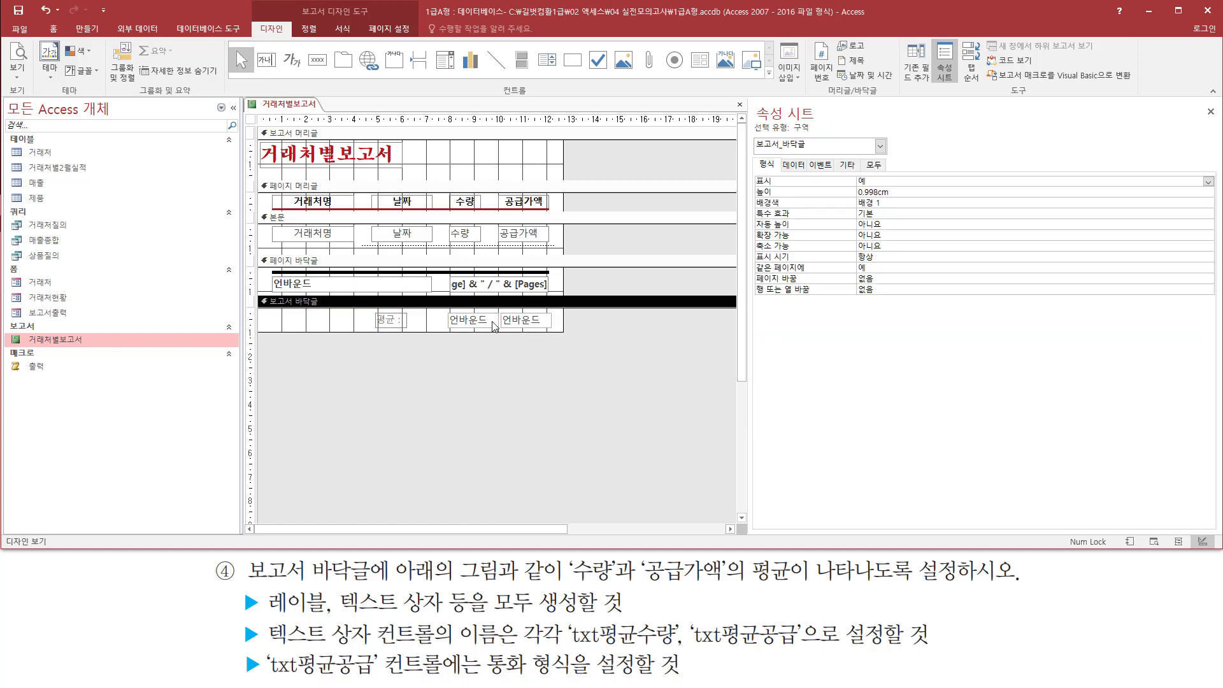
{"action": "left_click", "coordinate": [494, 322]}
{"action": "left_click_drag", "start_coordinate": [498, 319], "coordinate": [493, 320]}
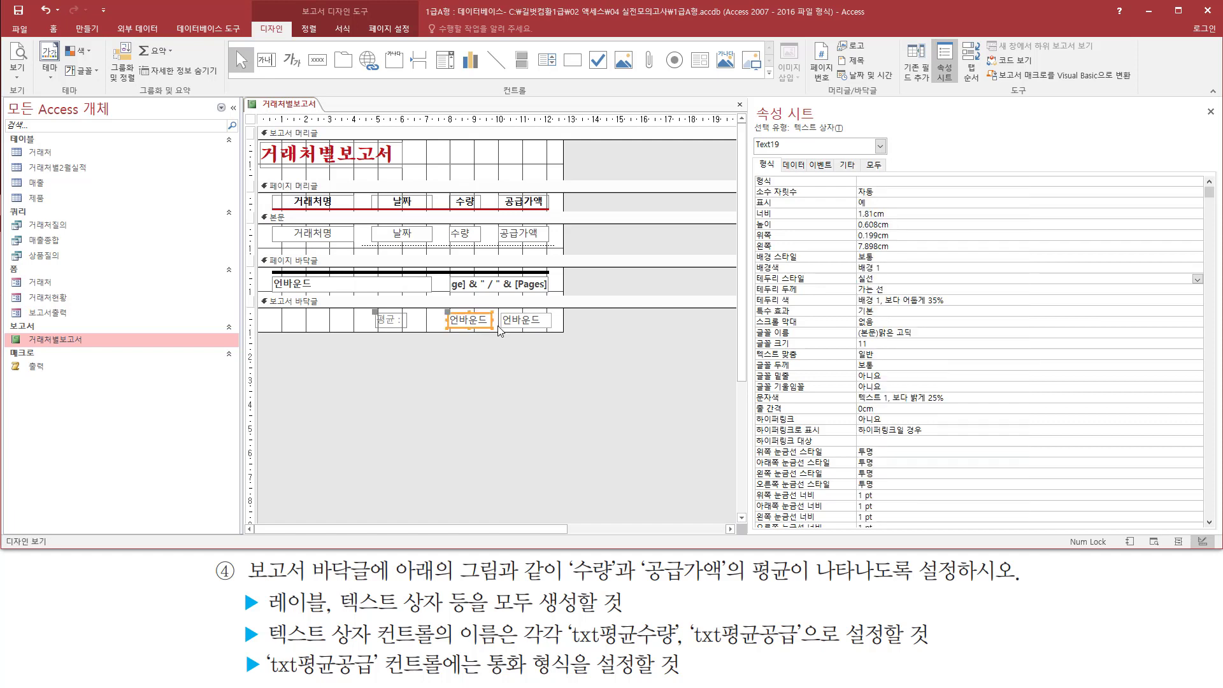
{"action": "left_click", "coordinate": [534, 323]}
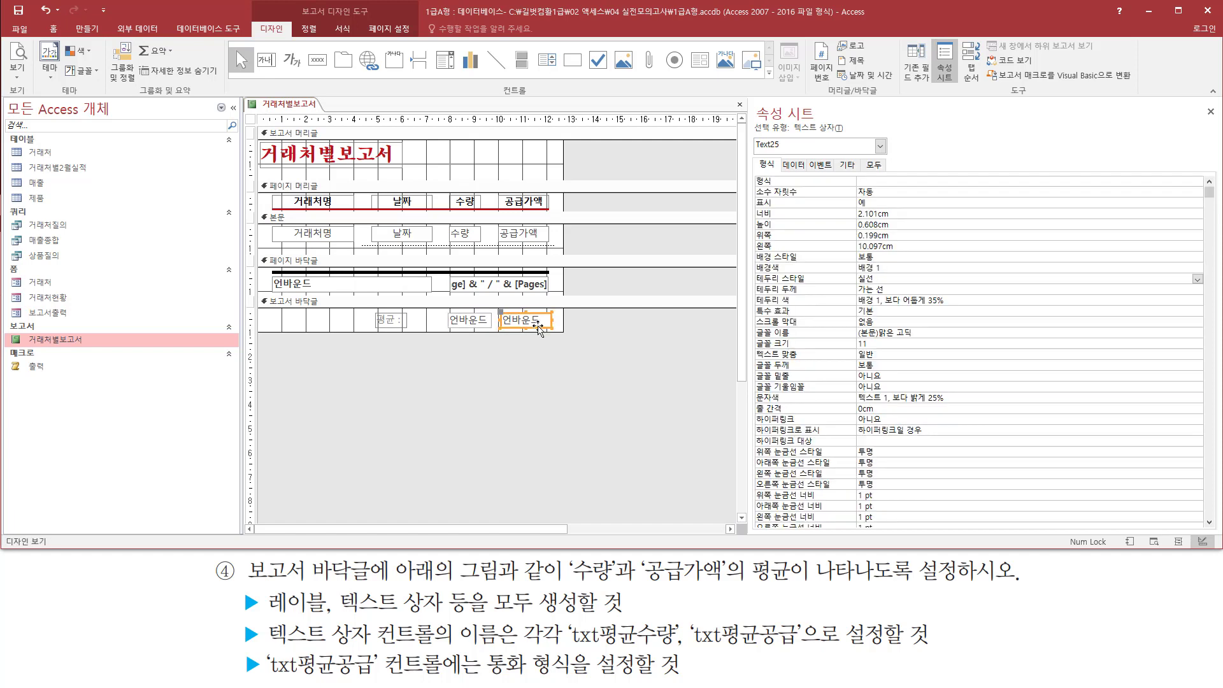
{"action": "left_click_drag", "start_coordinate": [535, 328], "coordinate": [533, 328]}
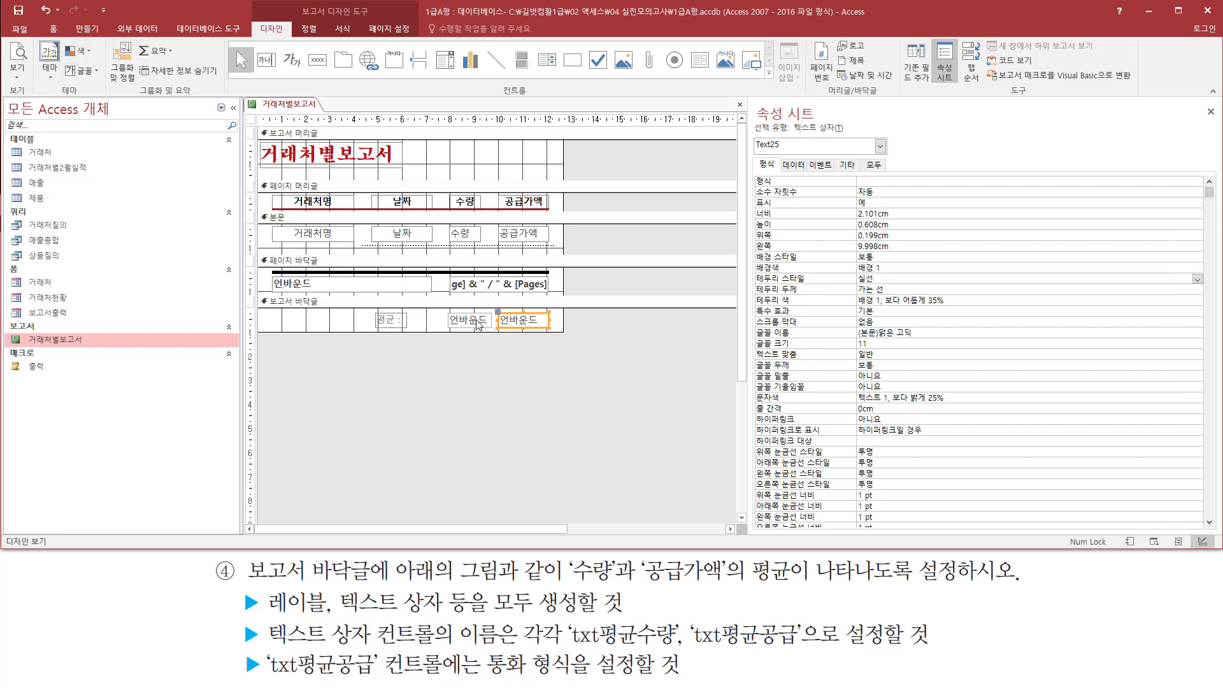
Rename the footer text box under the 수량 column as txt평균수량
{"action": "key", "text": "ctrl+2"}
{"action": "left_click_drag", "start_coordinate": [262, 646], "coordinate": [509, 648]}
{"action": "mouse_move", "coordinate": [562, 618]}
{"action": "left_mouse_down"}
{"action": "mouse_move", "coordinate": [583, 645]}
{"action": "mouse_move", "coordinate": [806, 653]}
{"action": "left_mouse_up"}
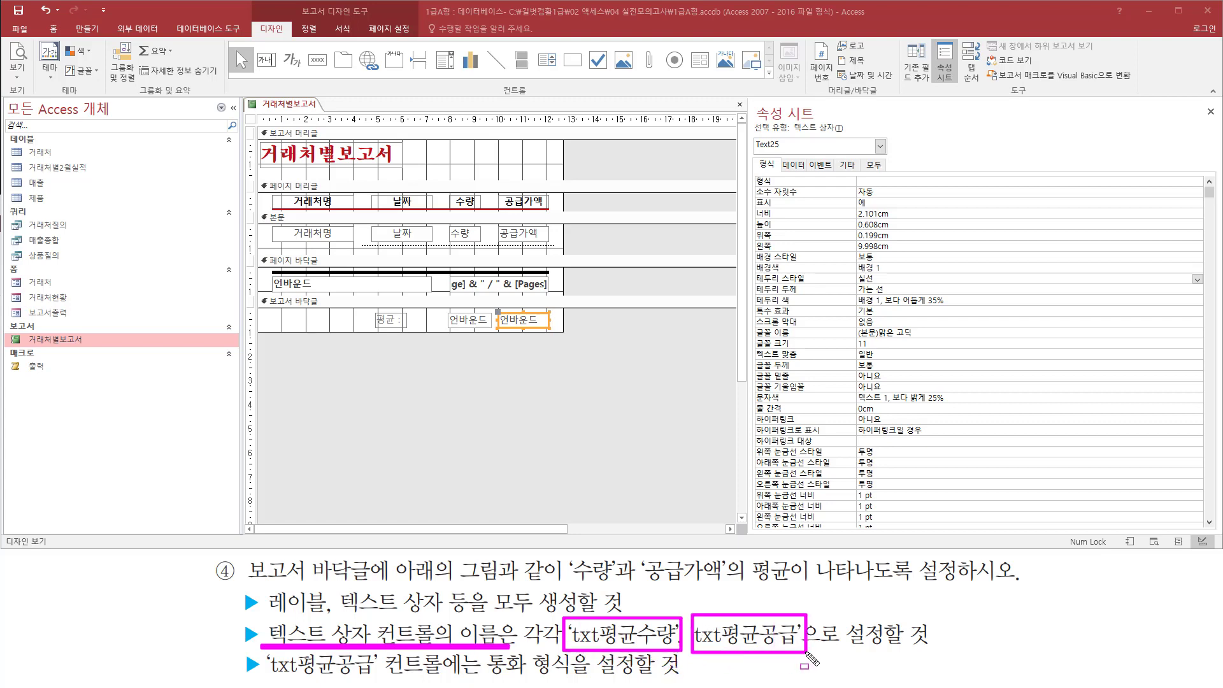
{"action": "key", "text": "Escape"}
{"action": "left_click", "coordinate": [478, 320]}
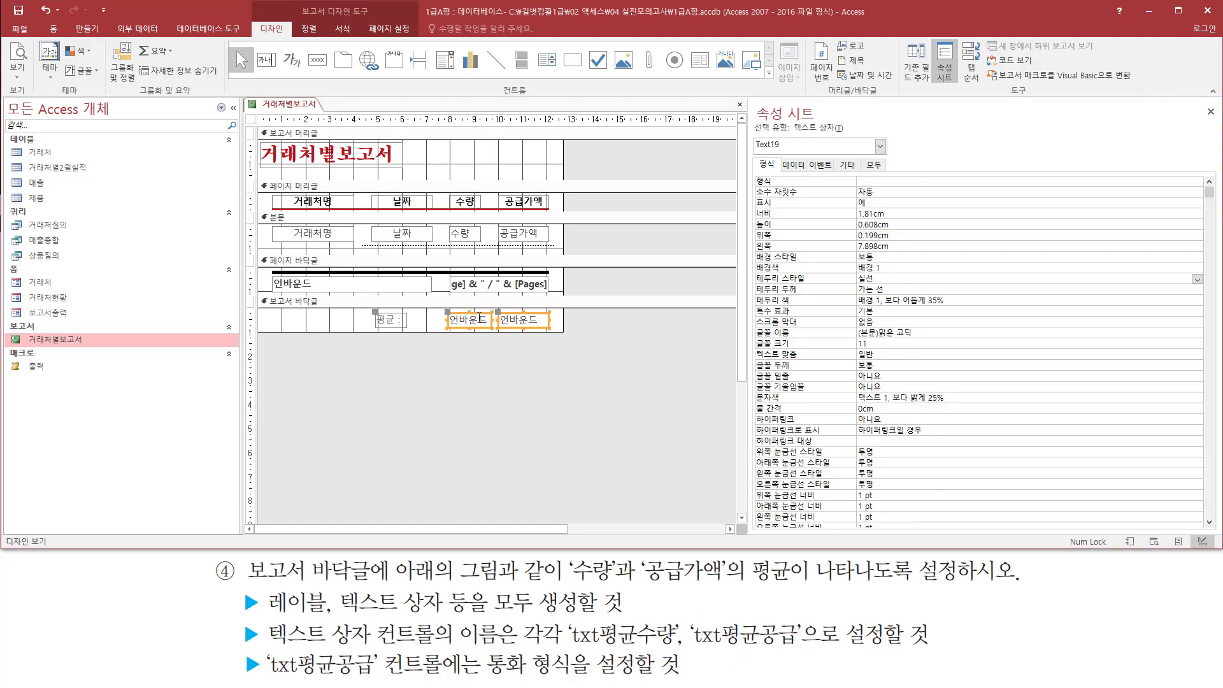
{"action": "left_click", "coordinate": [847, 165]}
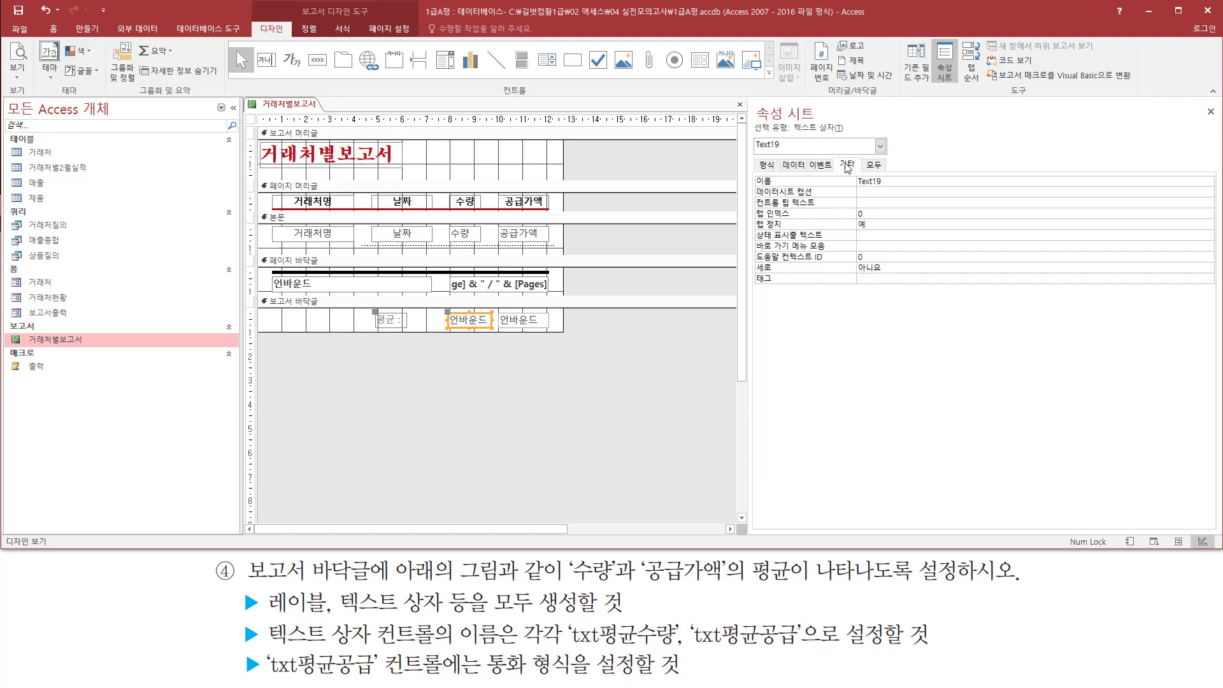
{"action": "left_click_drag", "start_coordinate": [832, 157], "coordinate": [864, 171]}
{"action": "left_click_drag", "start_coordinate": [834, 189], "coordinate": [923, 189]}
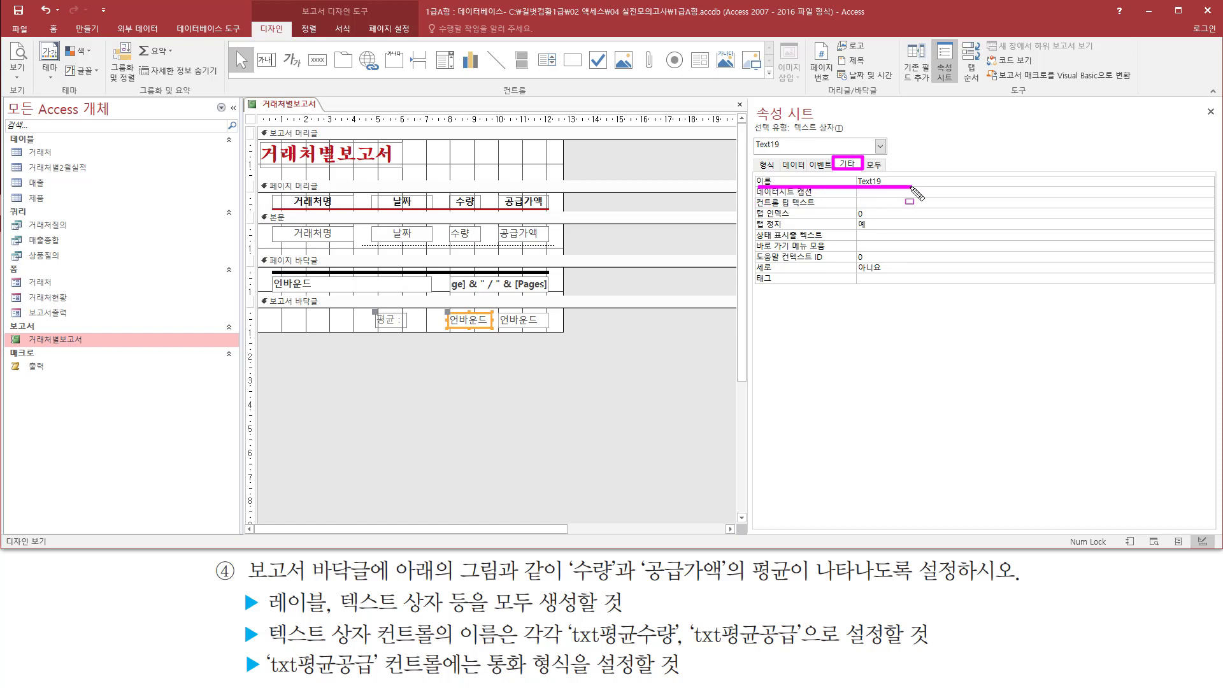
{"action": "key", "text": "Escape"}
{"action": "left_click", "coordinate": [911, 183]}
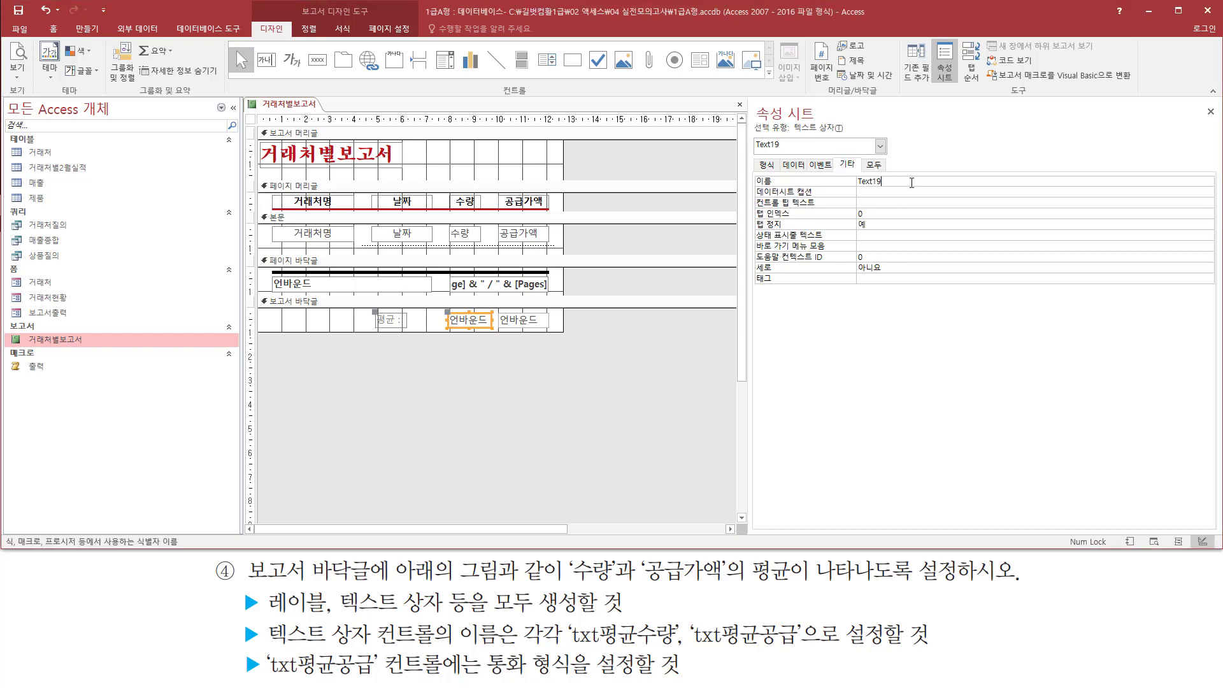
{"action": "key", "text": "BackSpace"}
{"action": "key", "text": "BackSpace"}
{"action": "key", "text": "BackSpace"}
{"action": "type", "text": "txt평규"}
{"action": "type", "text": "수"}
{"action": "type", "text": "량"}
{"action": "key", "text": "Return"}
Set the control source of the txt평균수량 text box to =Avg([수량])
{"action": "left_click_drag", "start_coordinate": [567, 556], "coordinate": [622, 581]}
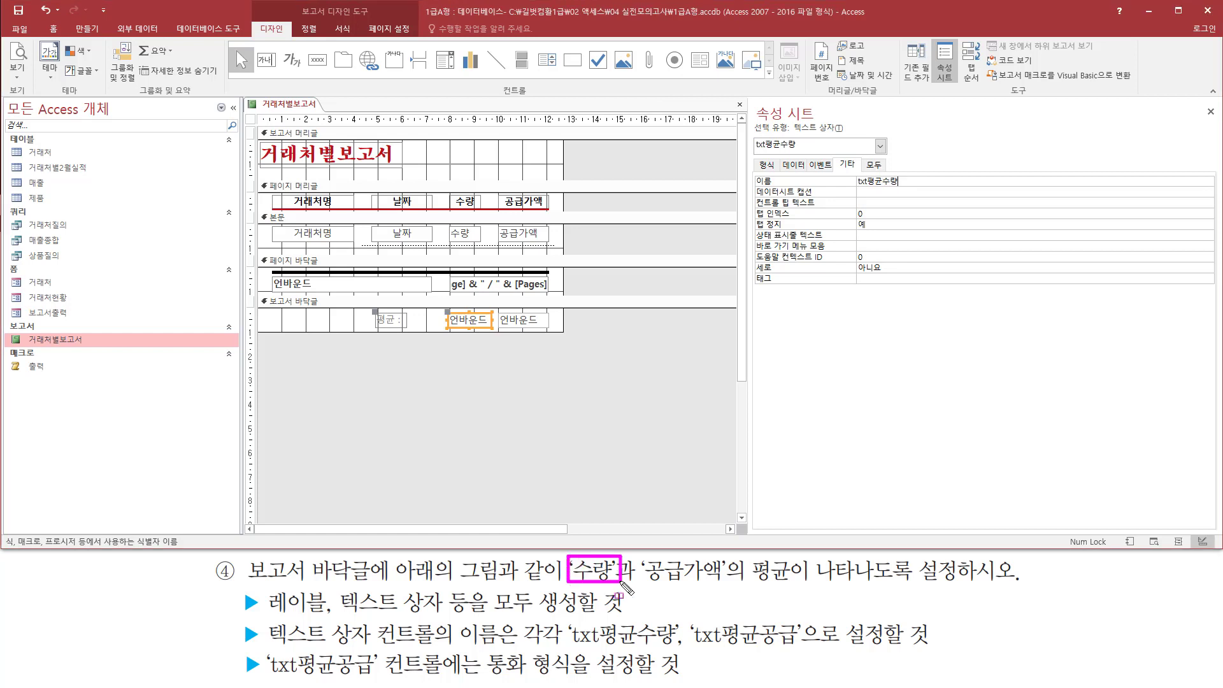
{"action": "key", "text": "Escape"}
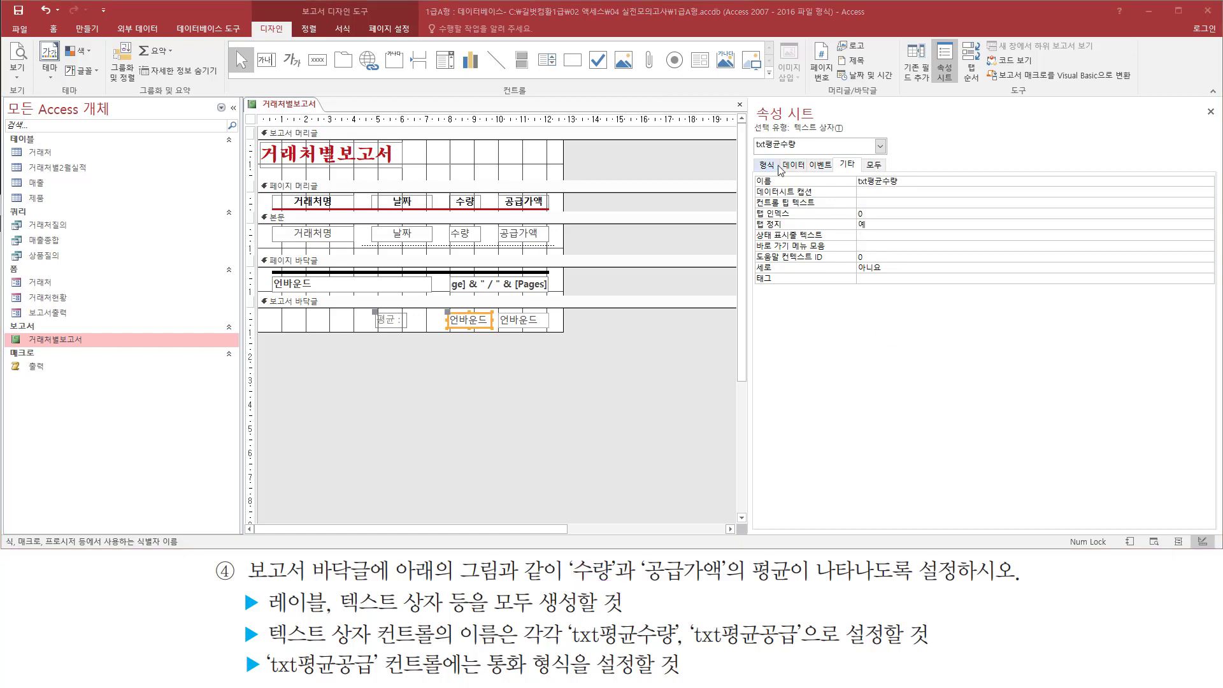
{"action": "left_click", "coordinate": [789, 167]}
{"action": "left_click", "coordinate": [796, 167]}
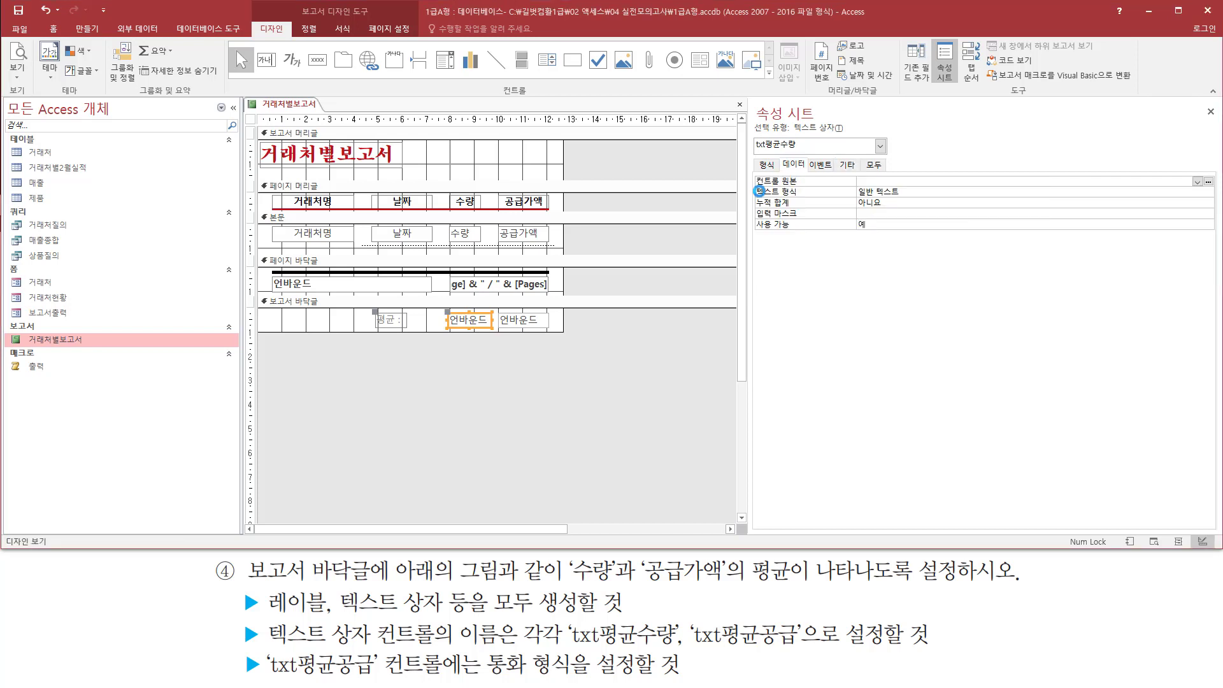
{"action": "left_click_drag", "start_coordinate": [753, 189], "coordinate": [913, 189]}
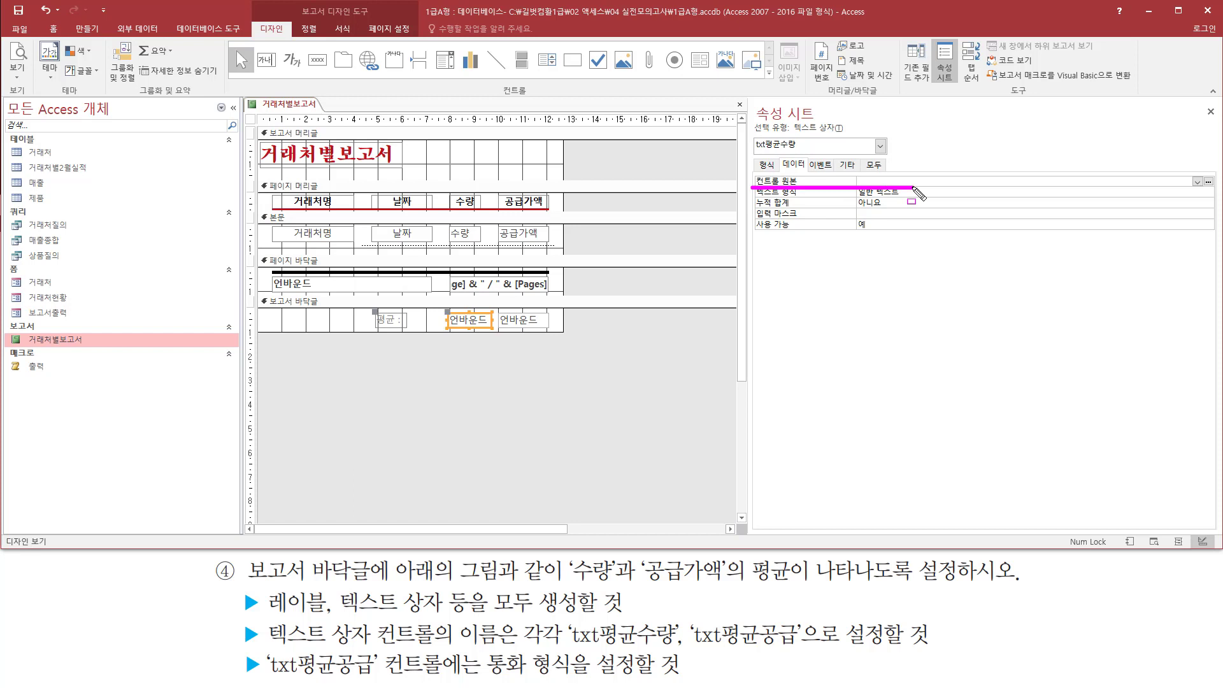
{"action": "key", "text": "Escape"}
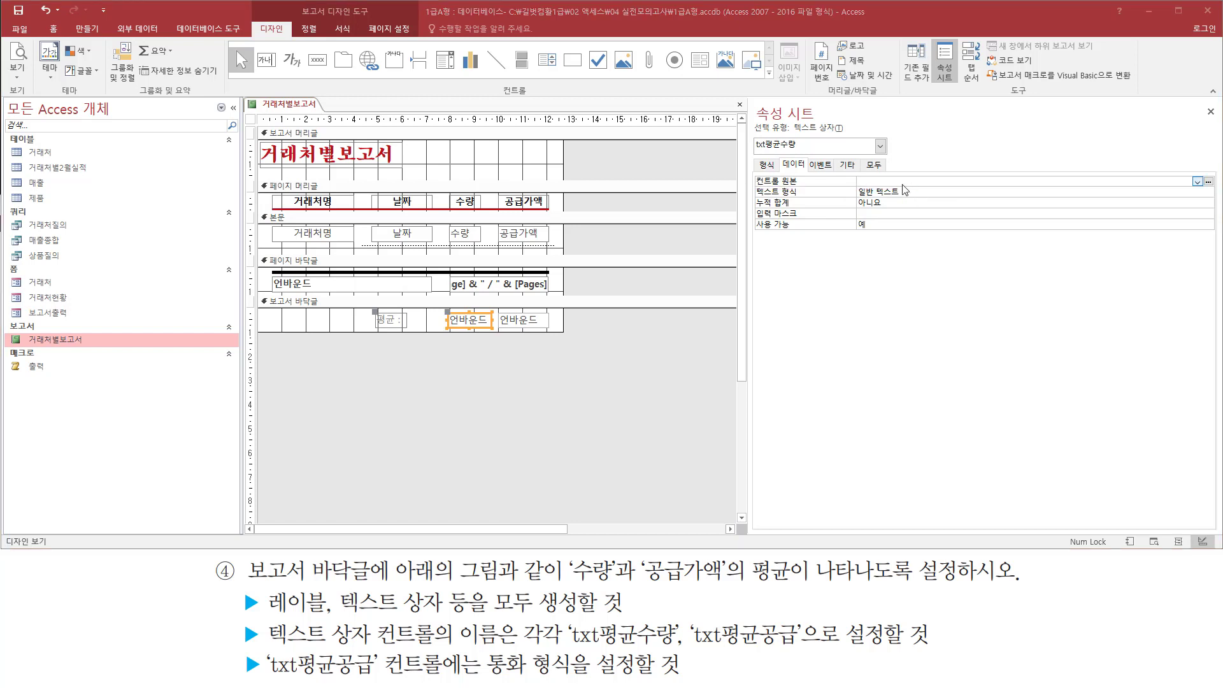
{"action": "left_click", "coordinate": [908, 180]}
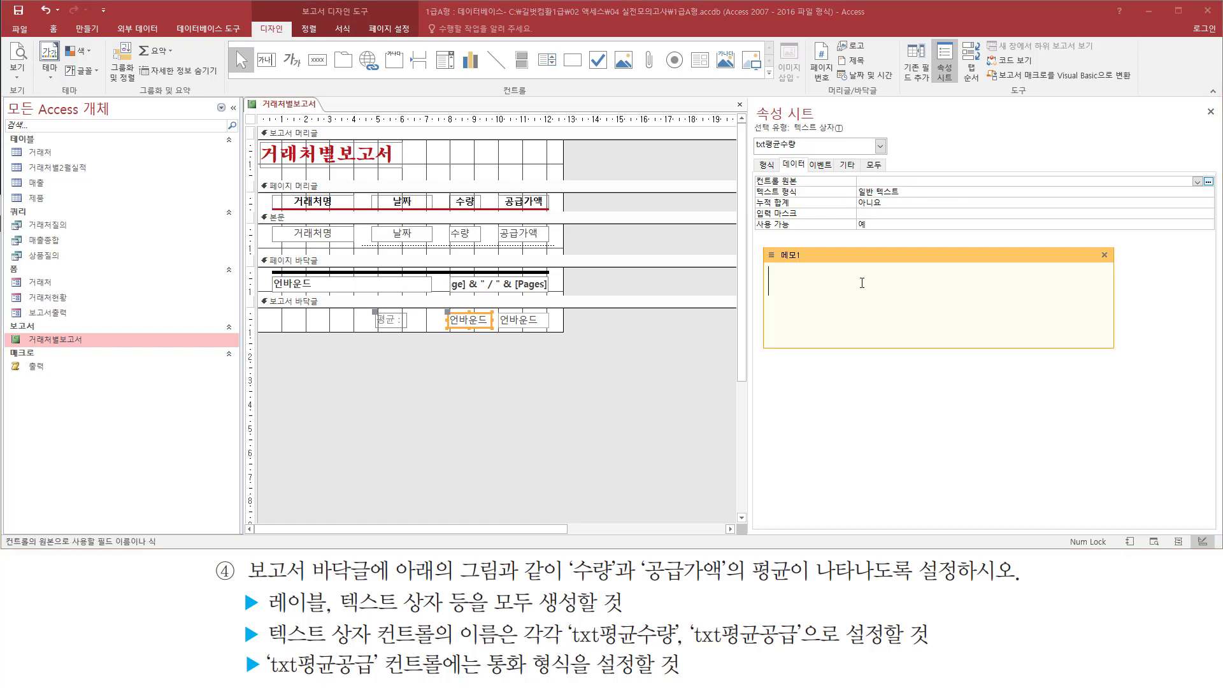
{"action": "type", "text": "=avg([수량])"}
{"action": "mouse_move", "coordinate": [751, 188]}
{"action": "left_mouse_down"}
{"action": "mouse_move", "coordinate": [932, 188]}
{"action": "mouse_move", "coordinate": [940, 168]}
{"action": "left_mouse_up"}
{"action": "key", "text": "Escape"}
{"action": "left_click", "coordinate": [932, 258]}
{"action": "left_click", "coordinate": [904, 181]}
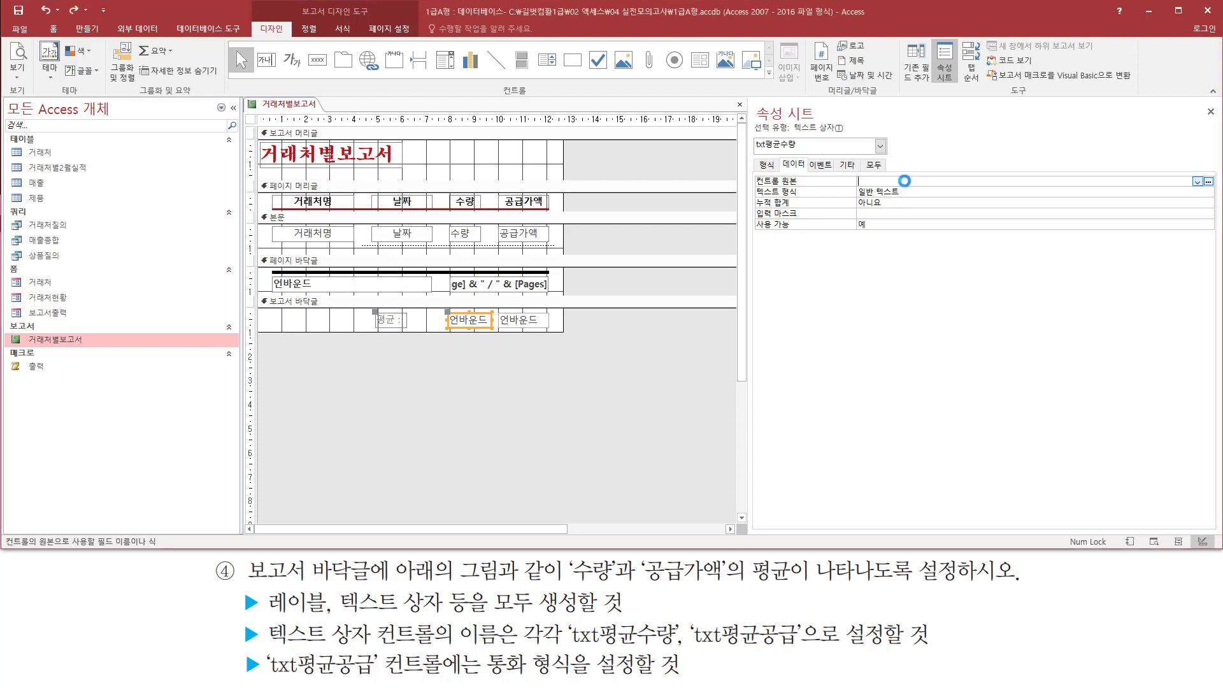
{"action": "type", "text": "=avg([수량])"}
{"action": "key", "text": "Return"}
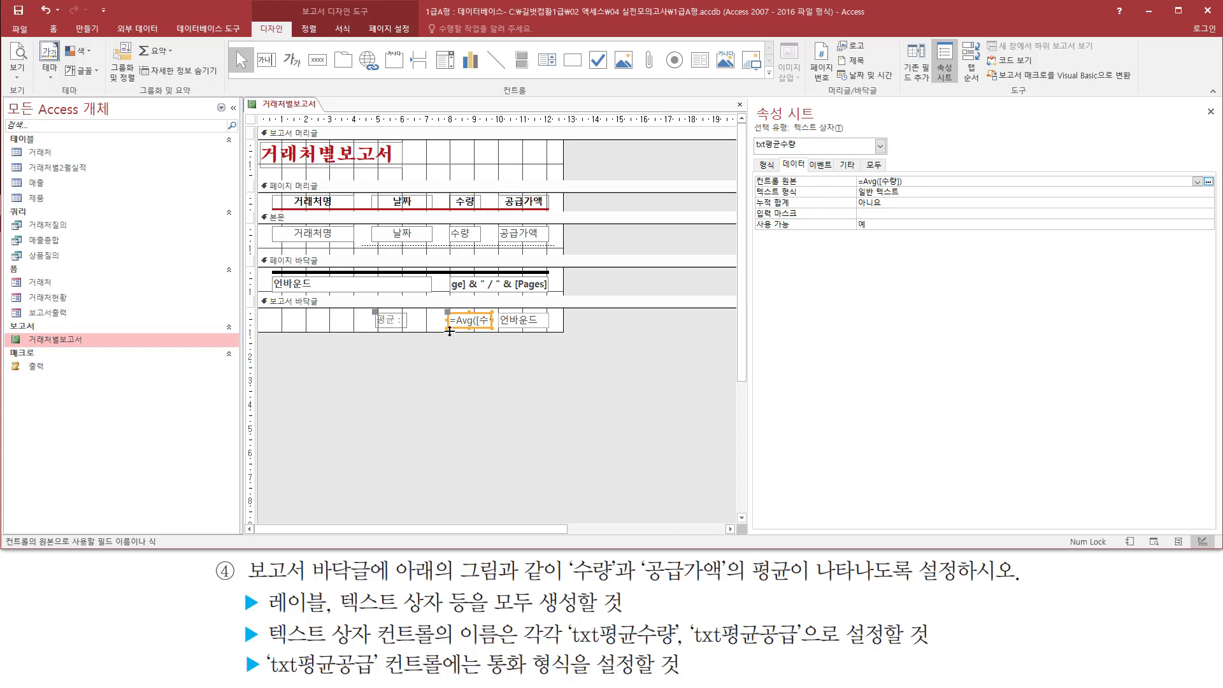
Rename the footer text box under the 공급가액 column as txt평균공급
{"action": "left_click", "coordinate": [516, 324]}
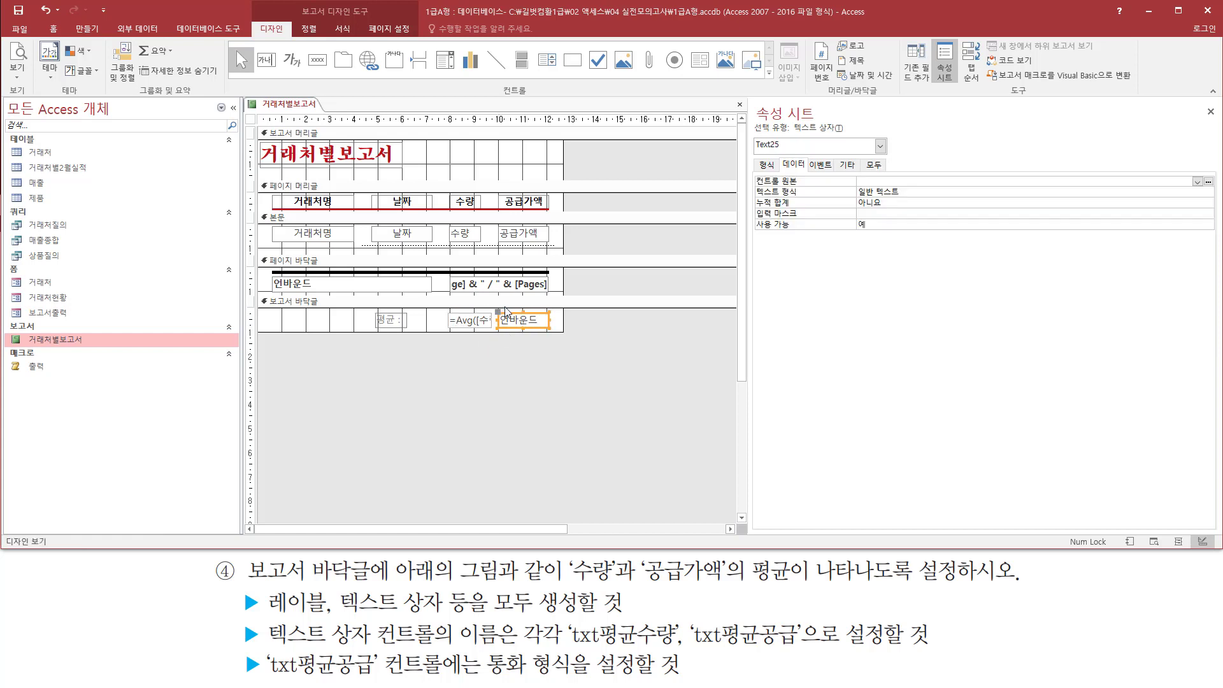
{"action": "left_click_drag", "start_coordinate": [492, 301], "coordinate": [559, 342]}
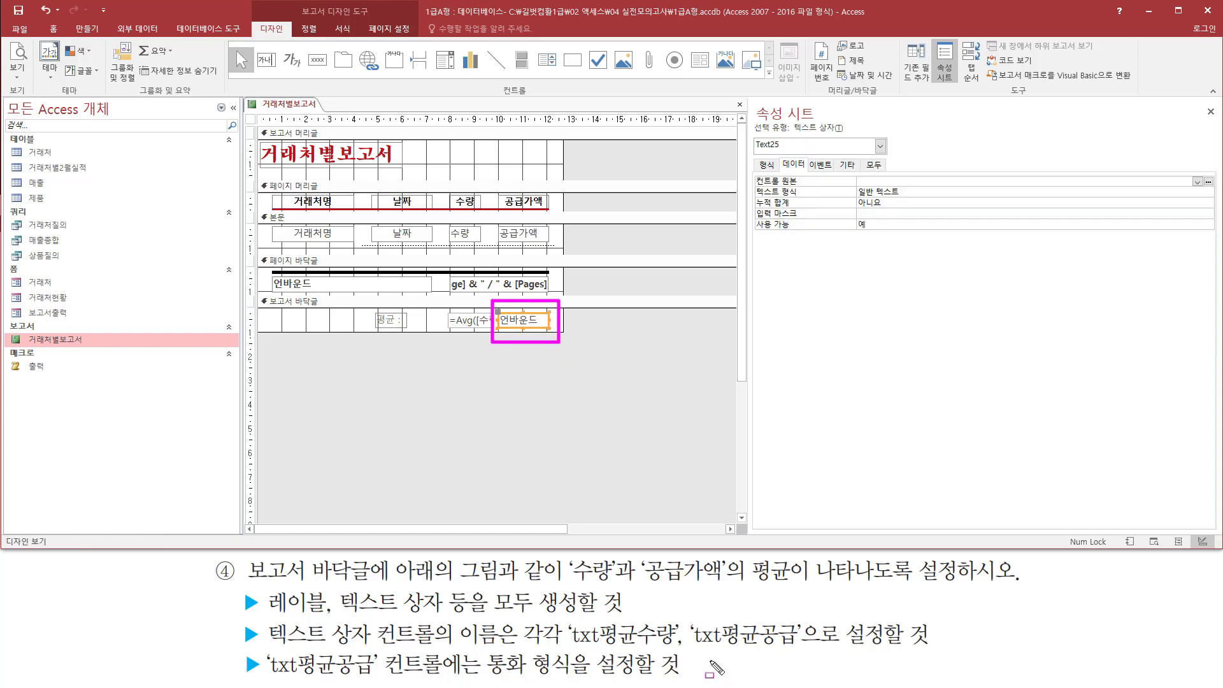
{"action": "left_click_drag", "start_coordinate": [690, 649], "coordinate": [804, 648]}
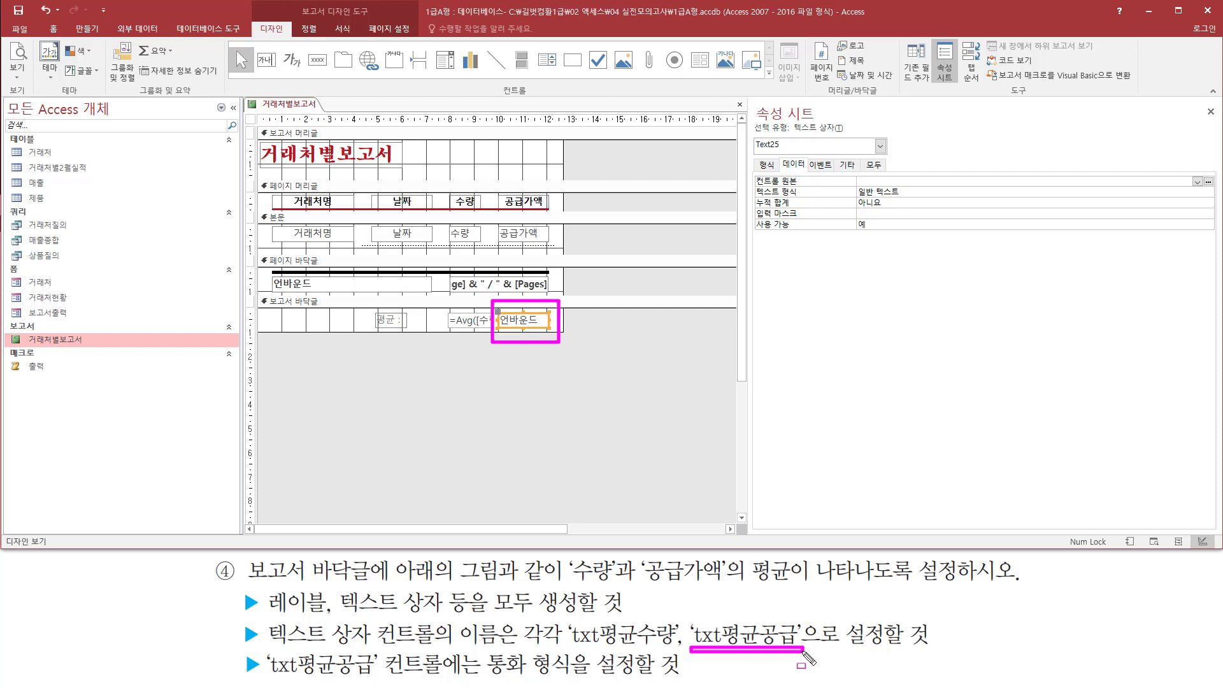
{"action": "key", "text": "Escape"}
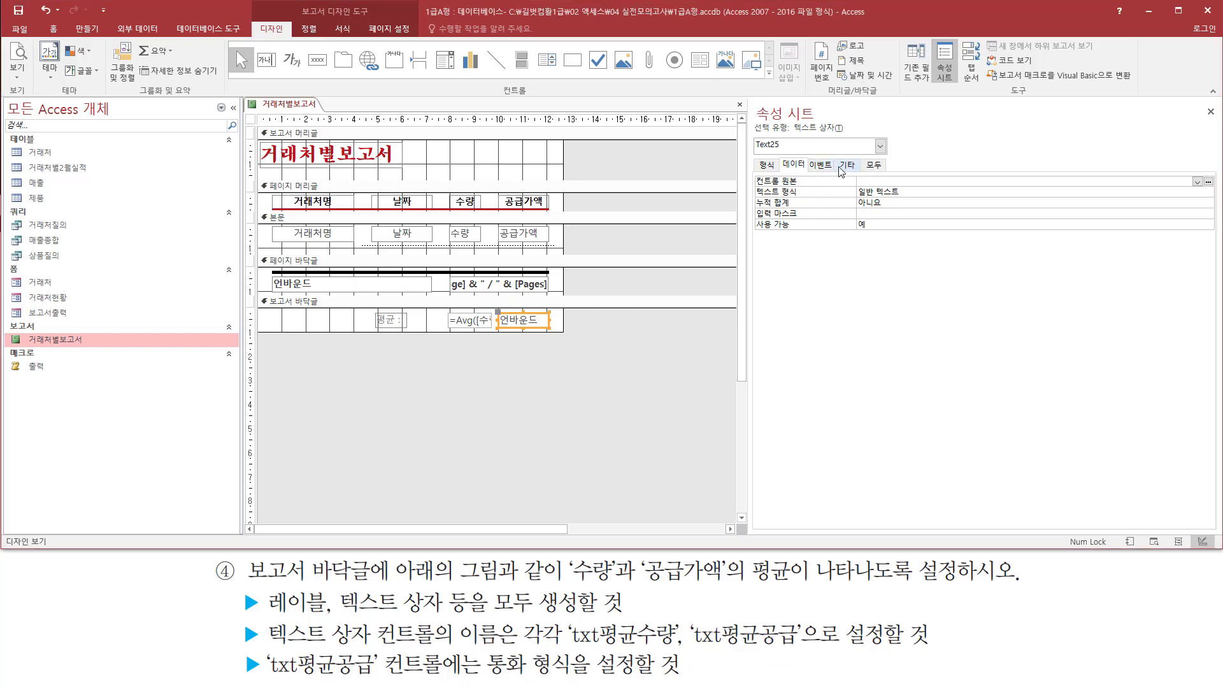
{"action": "left_click", "coordinate": [847, 165]}
{"action": "mouse_move", "coordinate": [751, 169]}
{"action": "left_mouse_down"}
{"action": "mouse_move", "coordinate": [765, 189]}
{"action": "mouse_move", "coordinate": [909, 192]}
{"action": "left_mouse_up"}
{"action": "key", "text": "Escape"}
{"action": "left_click", "coordinate": [906, 181]}
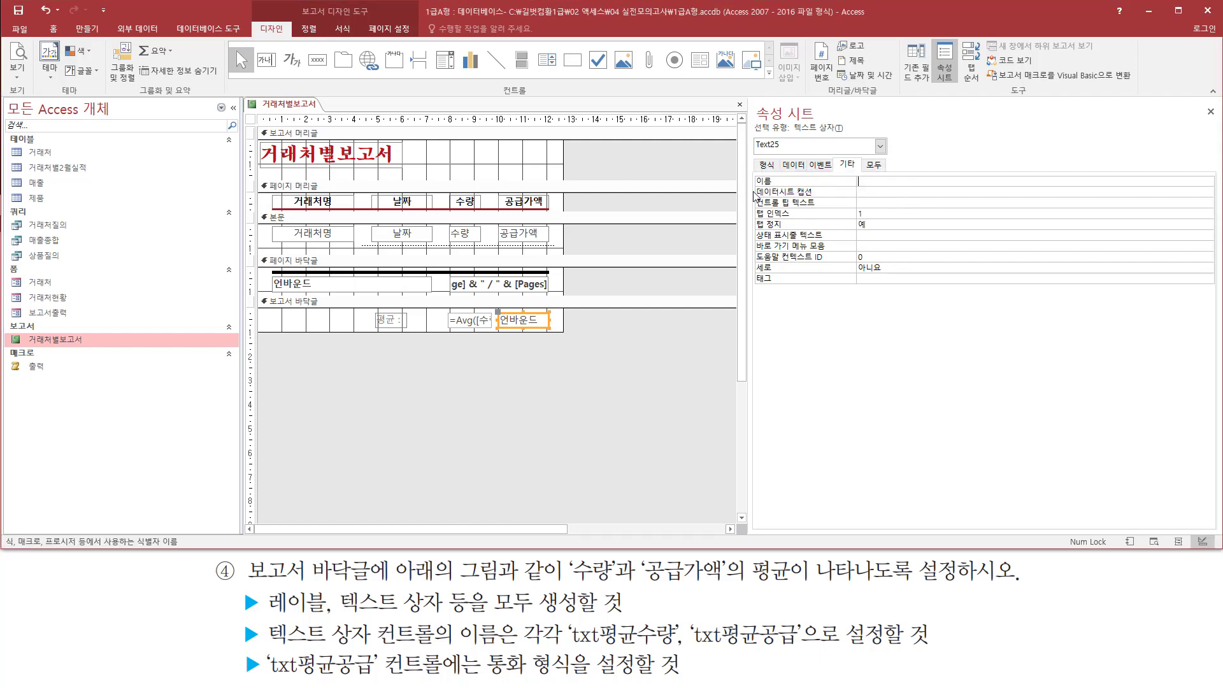
{"action": "type", "text": "txt평ㄱ"}
{"action": "type", "text": "공급"}
{"action": "left_click", "coordinate": [926, 182]}
Set the control source of the txt평균공급 text box to =Avg([공급가액])
{"action": "left_click", "coordinate": [797, 165]}
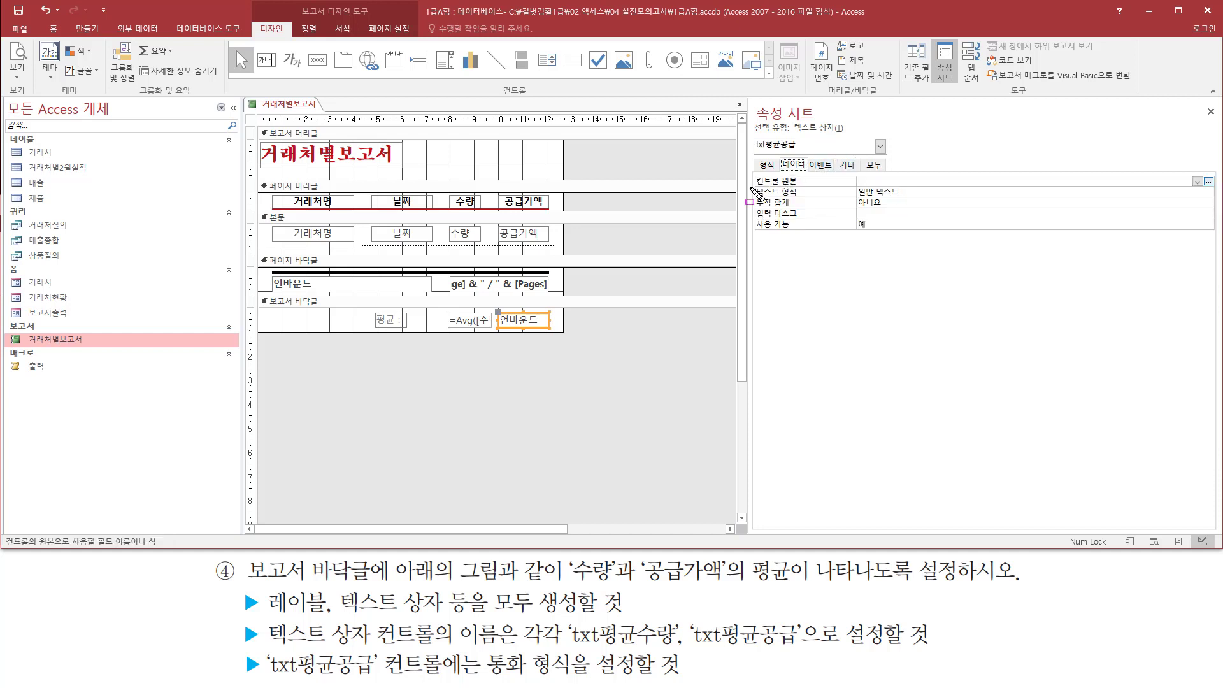
{"action": "left_click_drag", "start_coordinate": [751, 187], "coordinate": [989, 173]}
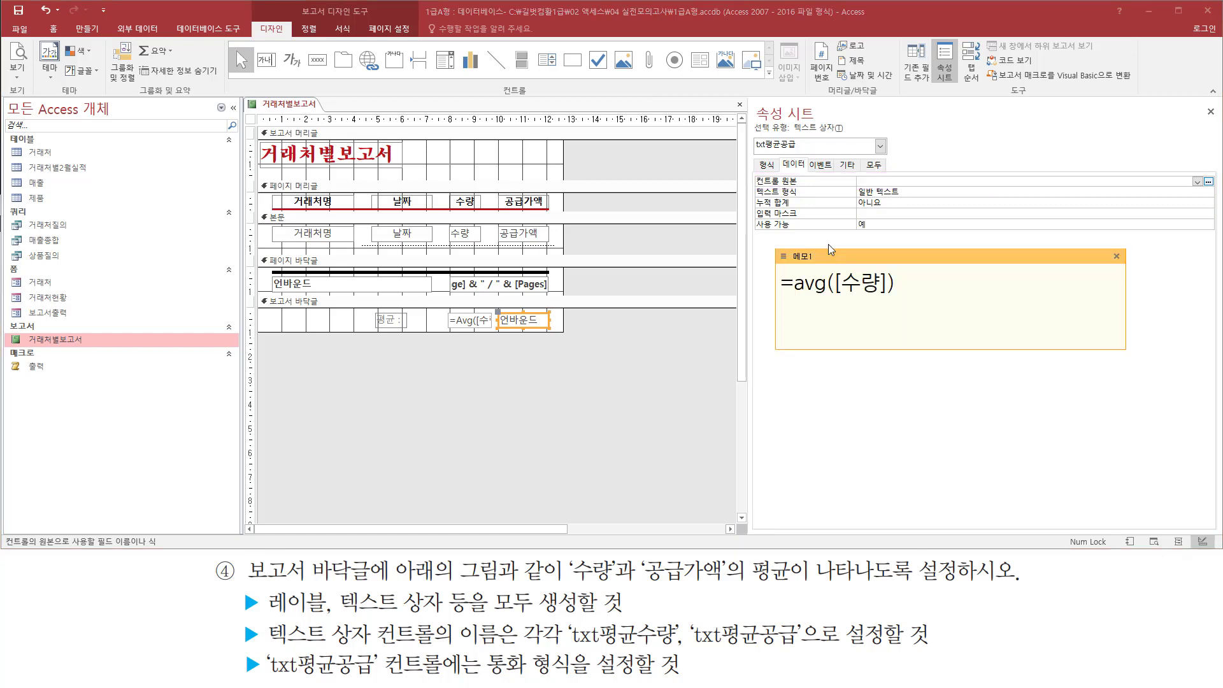
{"action": "type", "text": "="}
{"action": "type", "text": "avg"}
{"action": "type", "text": "(["}
{"action": "type", "text": "공급강"}
{"action": "type", "text": "액]"}
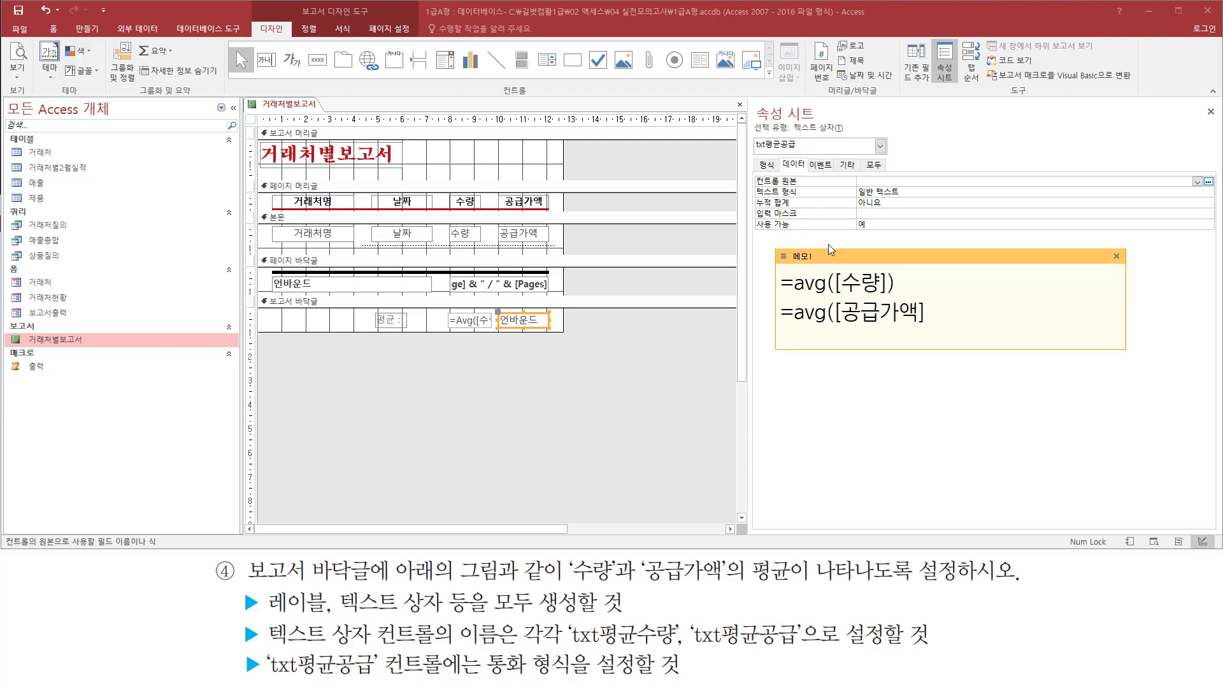
{"action": "type", "text": ")"}
{"action": "mouse_move", "coordinate": [750, 190]}
{"action": "left_mouse_down"}
{"action": "mouse_move", "coordinate": [911, 185]}
{"action": "mouse_move", "coordinate": [929, 173]}
{"action": "left_mouse_up"}
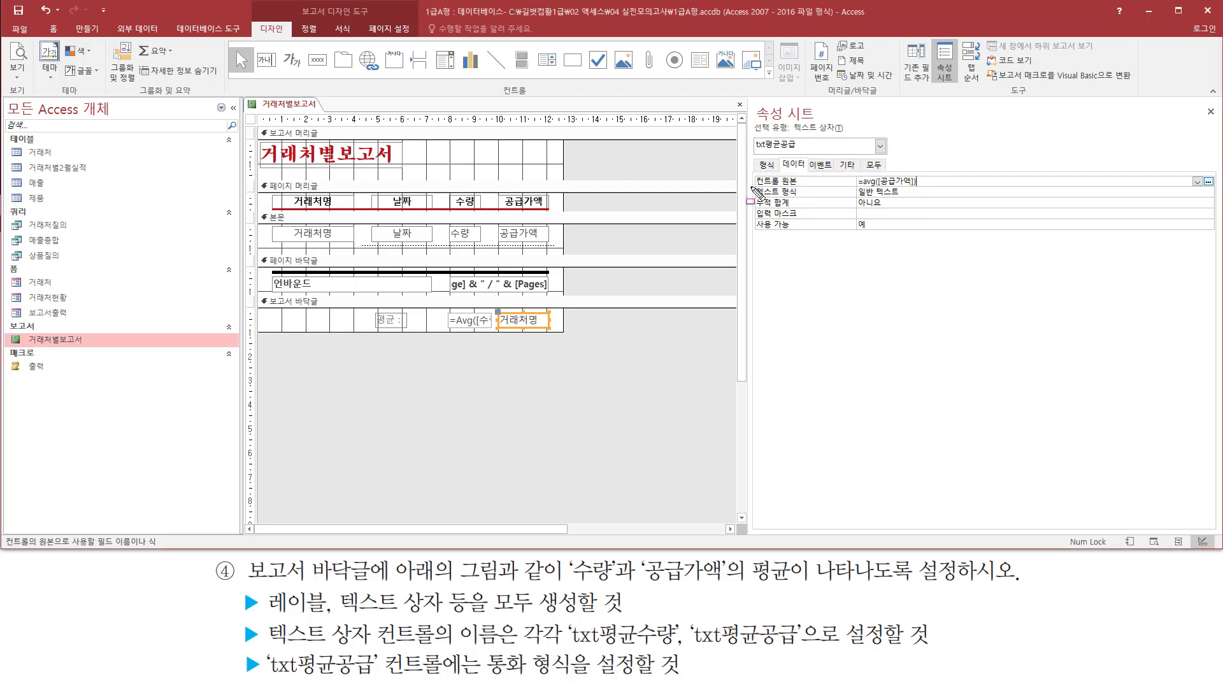
{"action": "mouse_move", "coordinate": [753, 189]}
{"action": "left_mouse_down"}
{"action": "mouse_move", "coordinate": [900, 191]}
{"action": "mouse_move", "coordinate": [948, 166]}
{"action": "mouse_move", "coordinate": [936, 174]}
{"action": "left_mouse_up"}
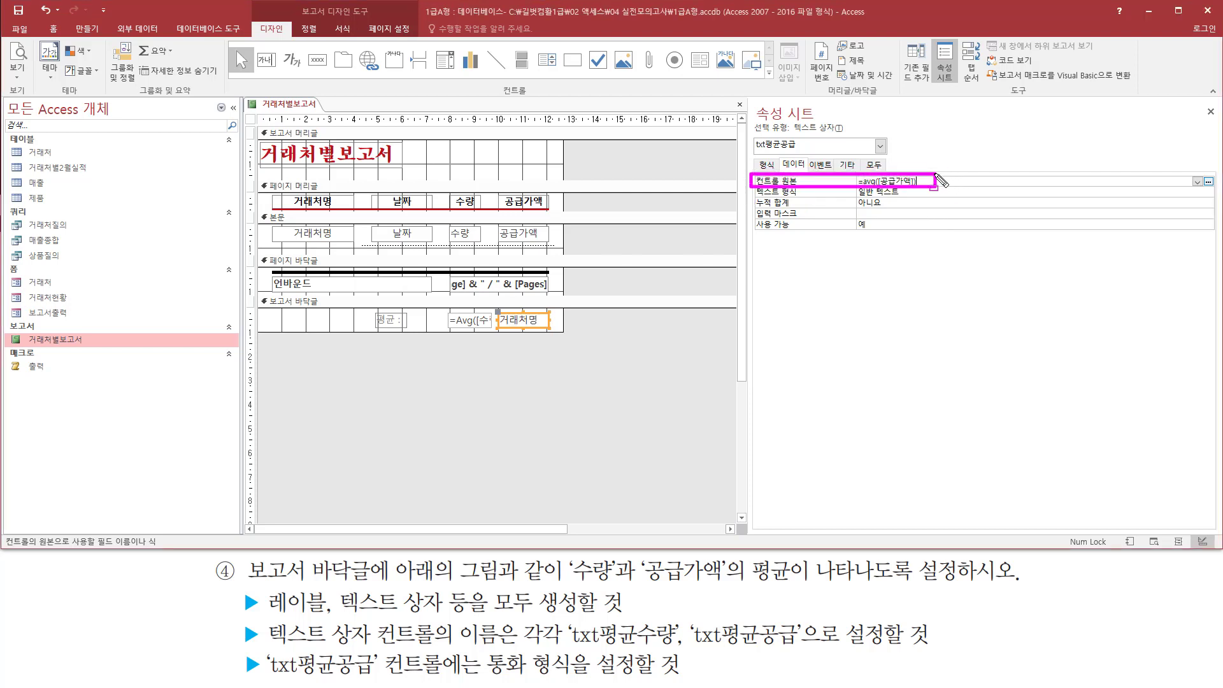
{"action": "key", "text": "Escape"}
{"action": "left_click", "coordinate": [947, 180]}
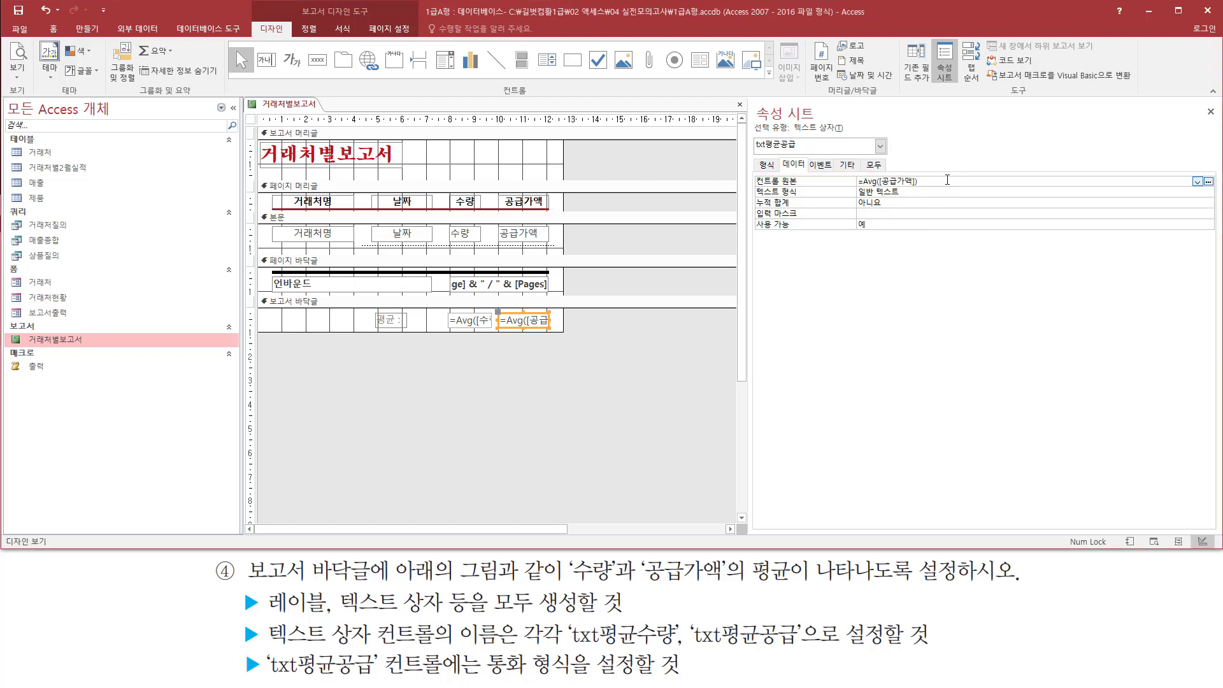
Set the format of the txt평균공급 text box to 통화
{"action": "key", "text": "ctrl+shift+d"}
{"action": "mouse_move", "coordinate": [259, 647]}
{"action": "left_mouse_down"}
{"action": "mouse_move", "coordinate": [275, 674]}
{"action": "mouse_move", "coordinate": [379, 681]}
{"action": "left_mouse_up"}
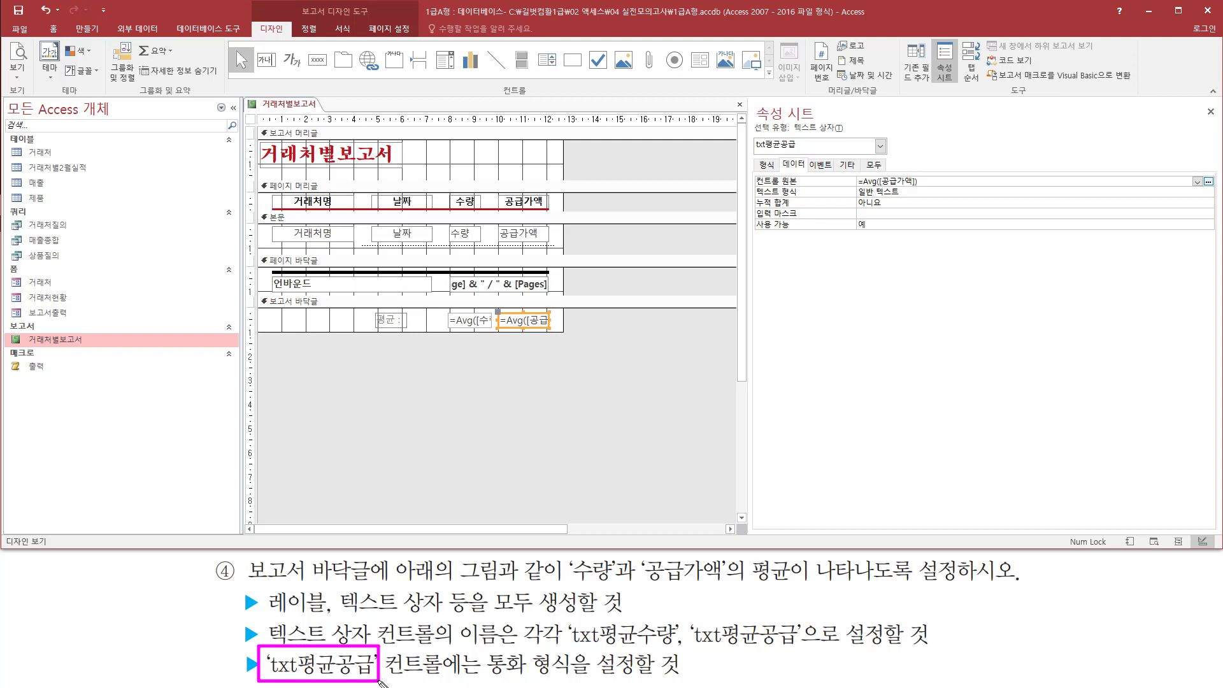
{"action": "left_click_drag", "start_coordinate": [482, 679], "coordinate": [707, 680]}
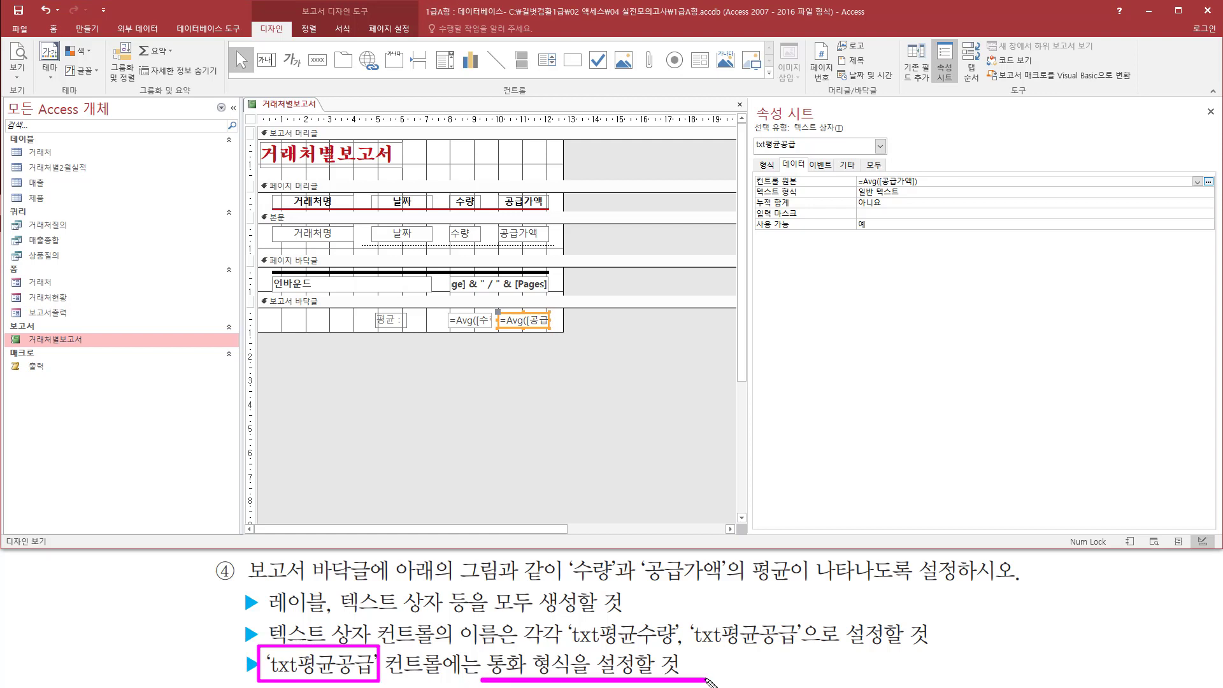
{"action": "mouse_move", "coordinate": [746, 132]}
{"action": "left_mouse_down"}
{"action": "mouse_move", "coordinate": [767, 151]}
{"action": "mouse_move", "coordinate": [812, 153]}
{"action": "mouse_move", "coordinate": [778, 177]}
{"action": "left_mouse_up"}
{"action": "key", "text": "Escape"}
{"action": "left_click", "coordinate": [768, 166]}
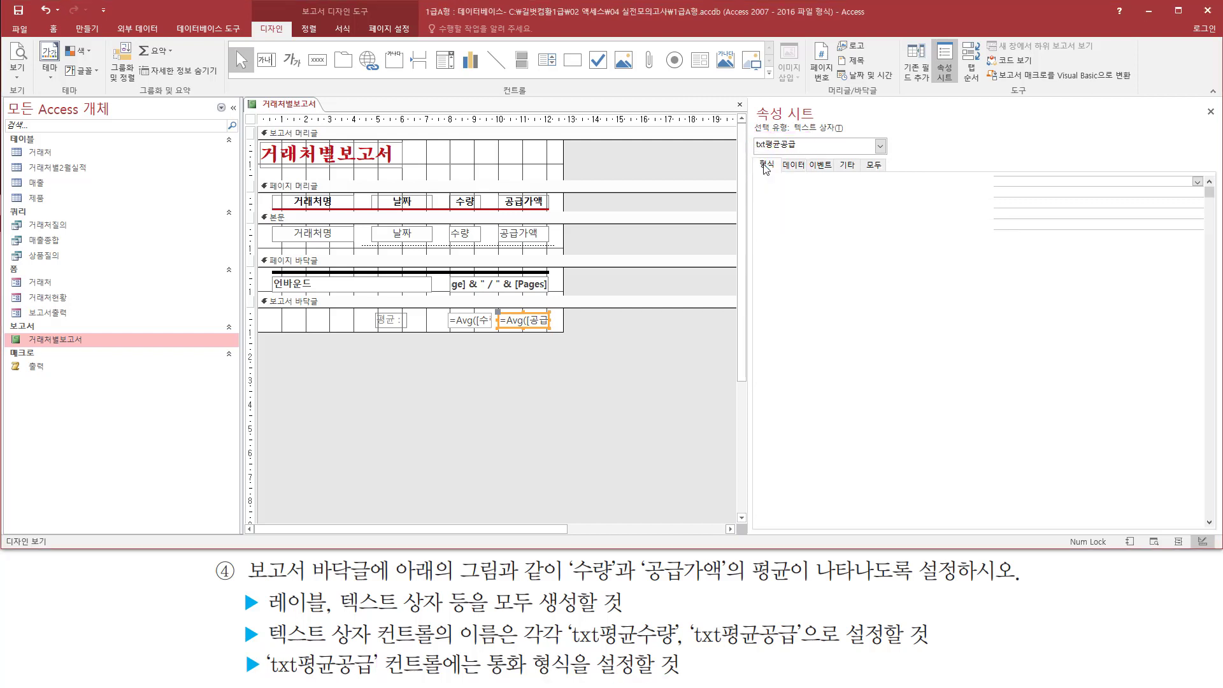
{"action": "left_click", "coordinate": [783, 182]}
{"action": "mouse_move", "coordinate": [753, 169]}
{"action": "left_mouse_down"}
{"action": "mouse_move", "coordinate": [756, 186]}
{"action": "mouse_move", "coordinate": [784, 188]}
{"action": "left_mouse_up"}
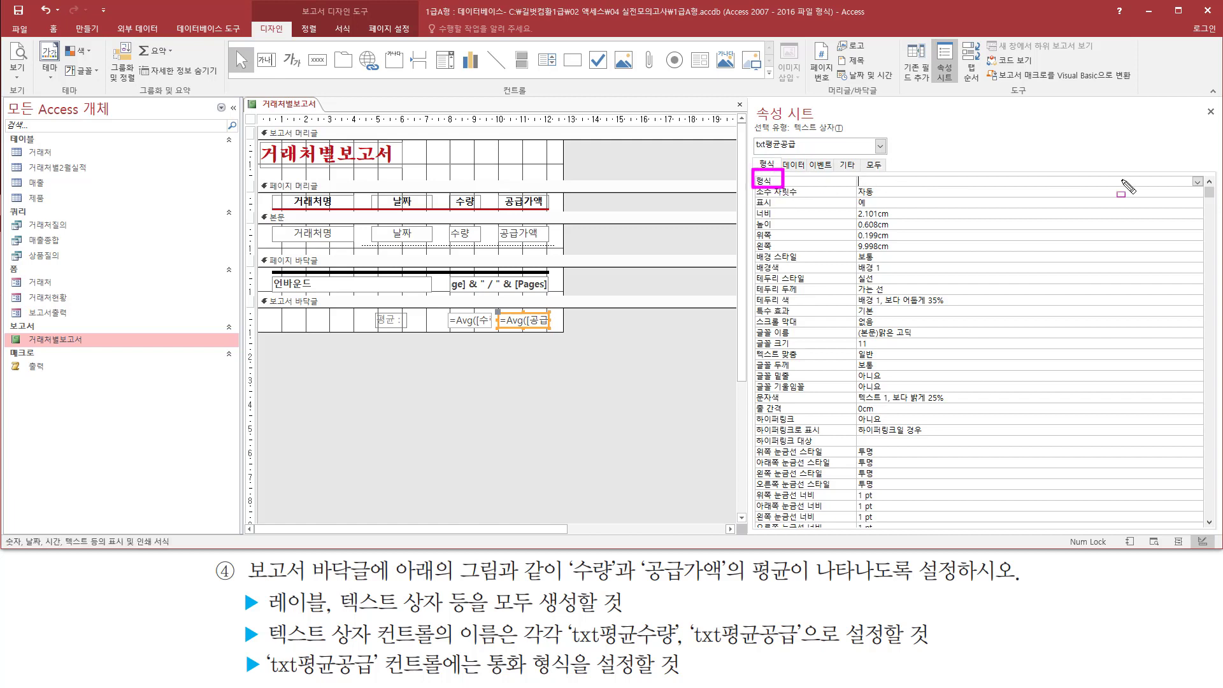
{"action": "key", "text": "Escape"}
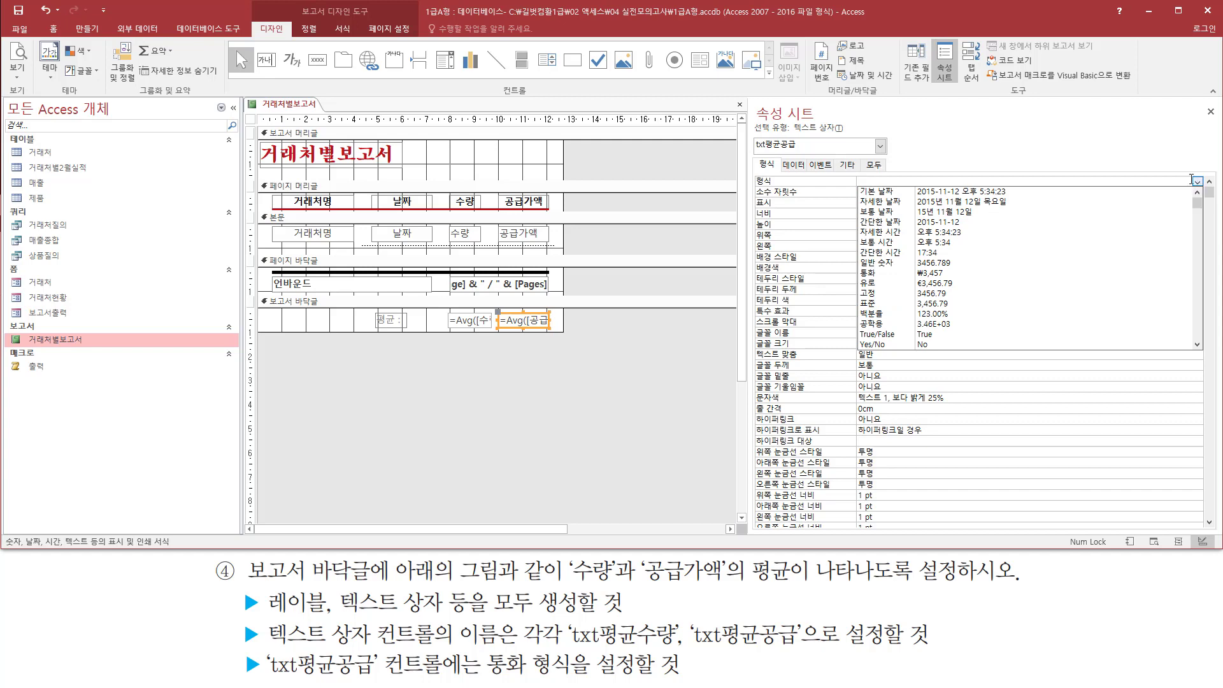
{"action": "left_click", "coordinate": [1002, 275]}
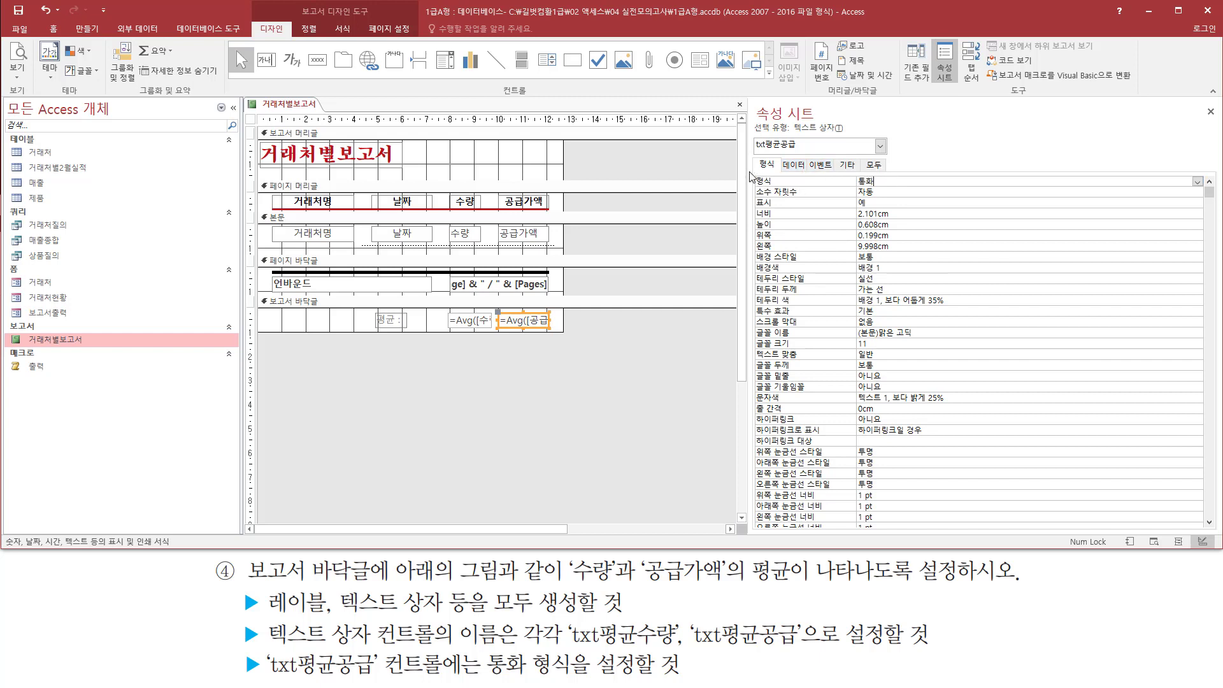
{"action": "left_click_drag", "start_coordinate": [750, 169], "coordinate": [931, 191]}
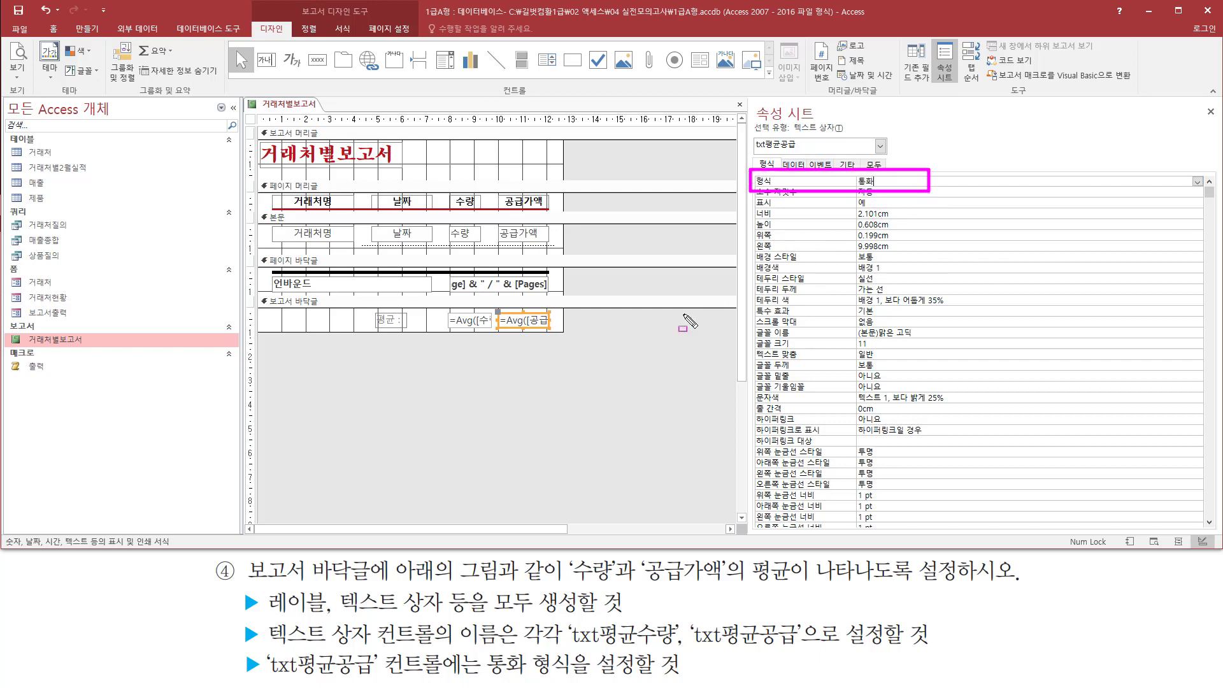
{"action": "left_click", "coordinate": [624, 354]}
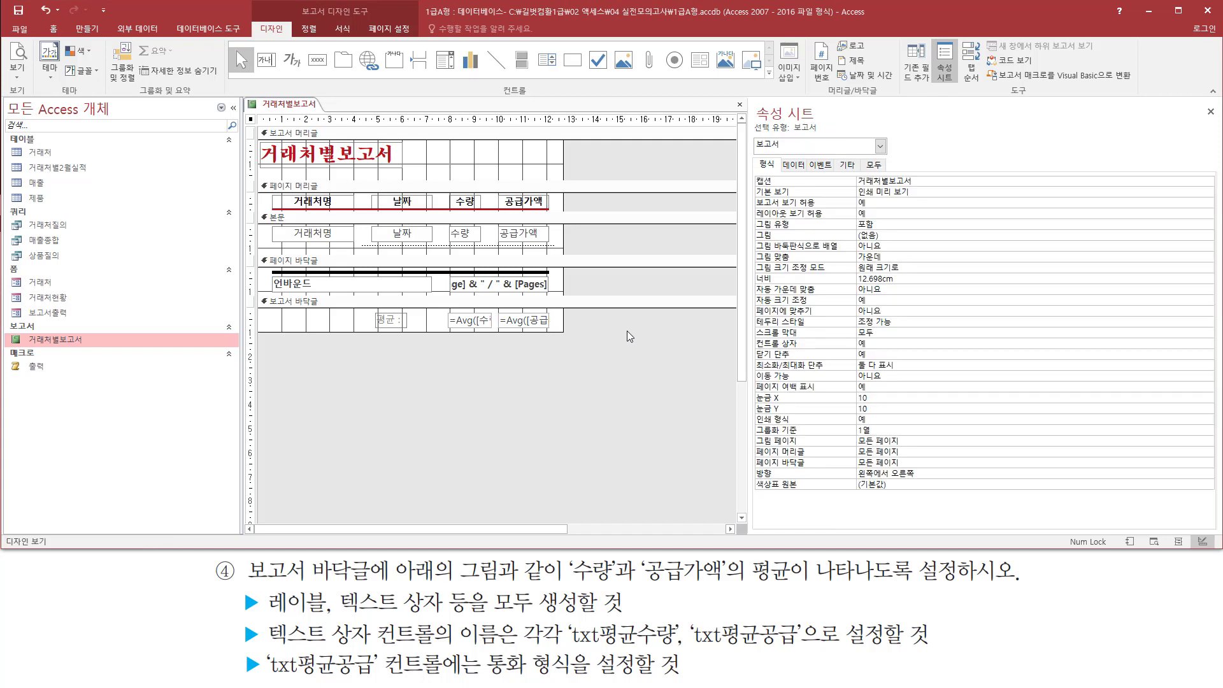
Open the report in print preview and examine the 평균 row on its last page
{"action": "right_click", "coordinate": [627, 330]}
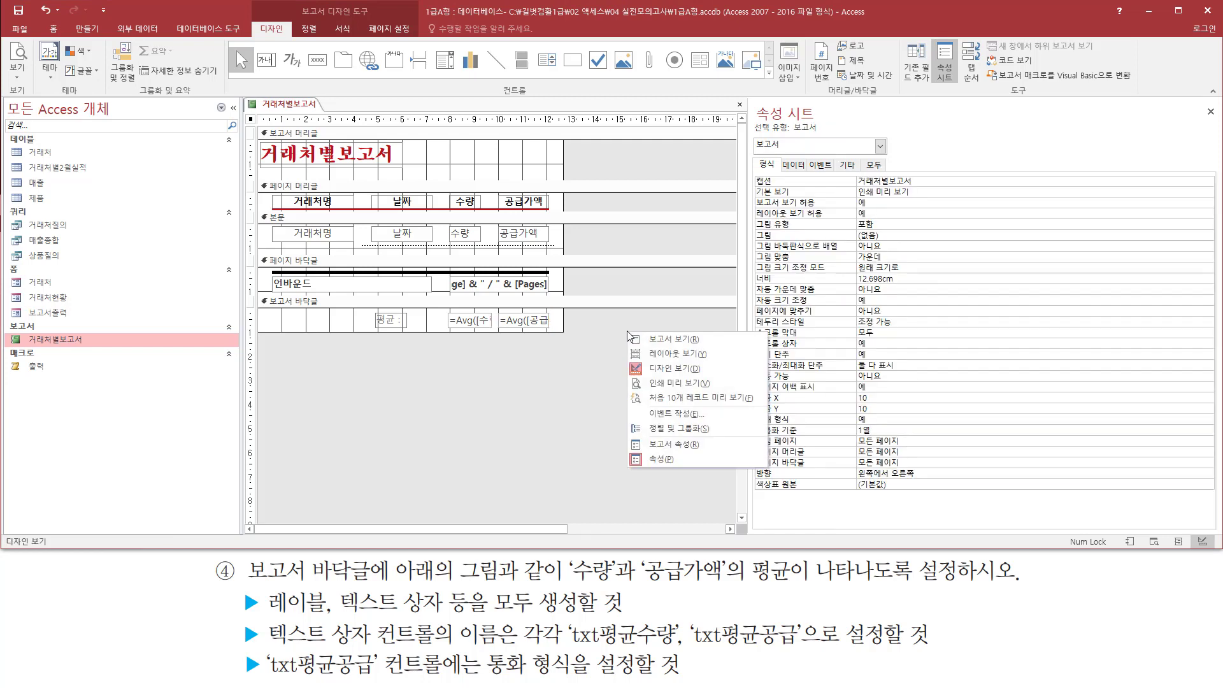
{"action": "left_click", "coordinate": [677, 382]}
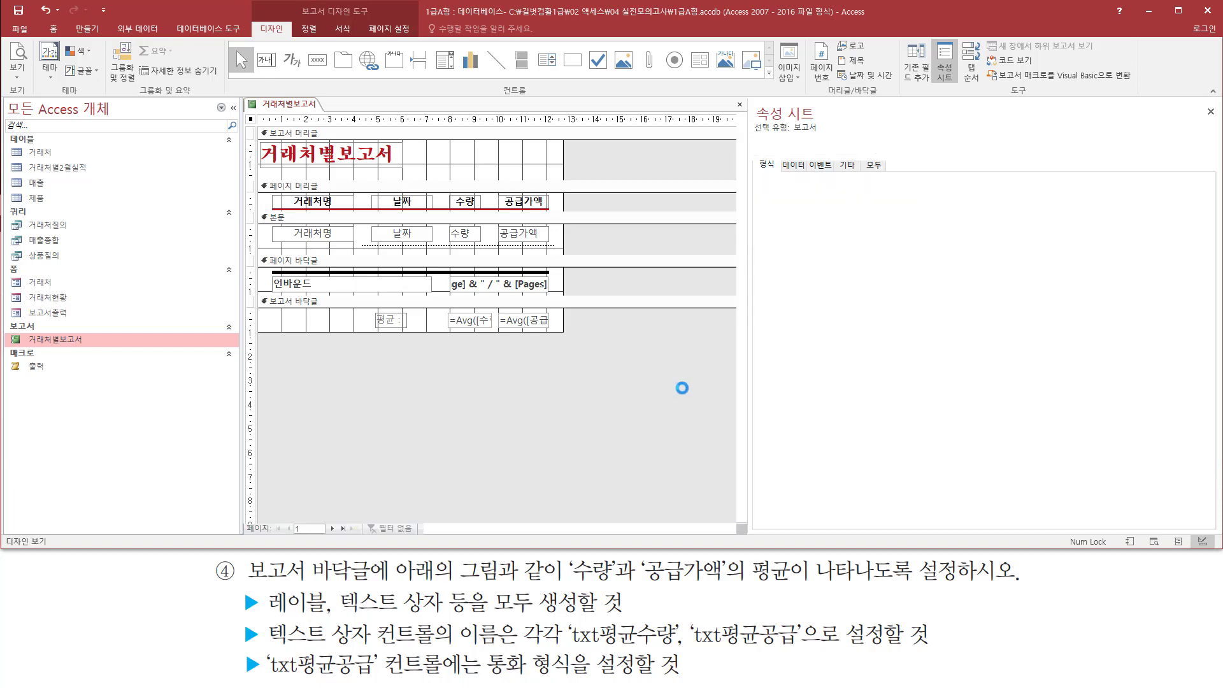
{"action": "scroll", "coordinate": [688, 393], "scroll_direction": "down", "scroll_amount": 6}
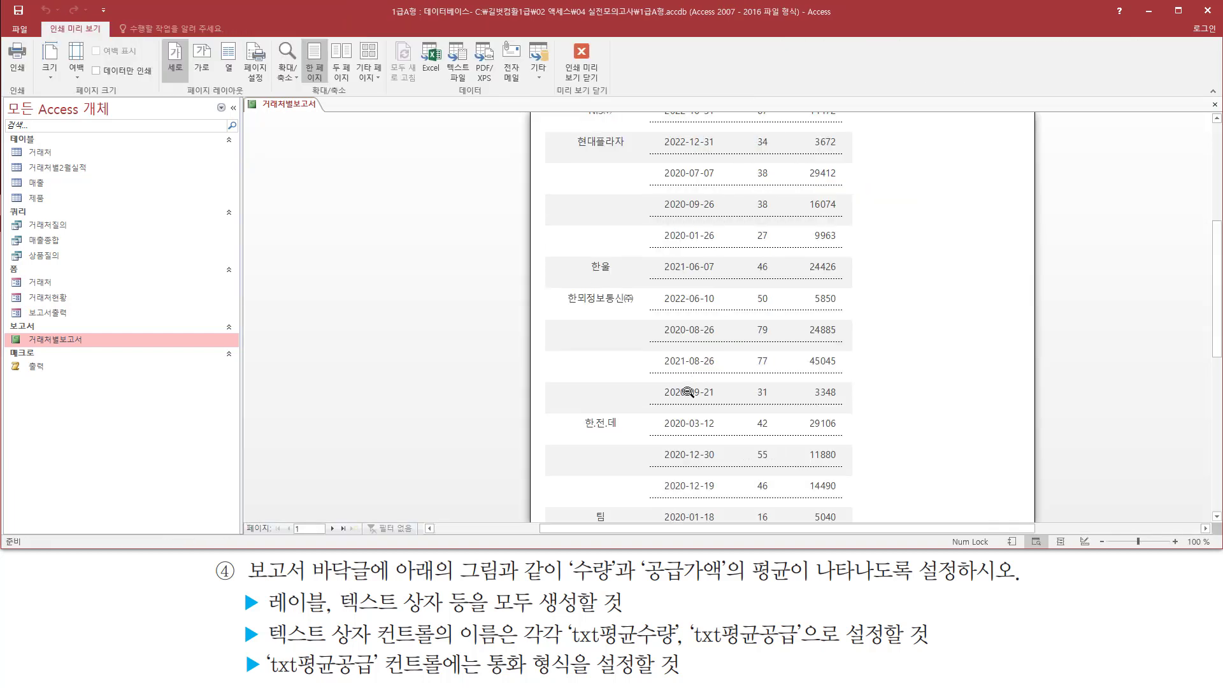
{"action": "scroll", "coordinate": [674, 371], "scroll_direction": "down", "scroll_amount": 3}
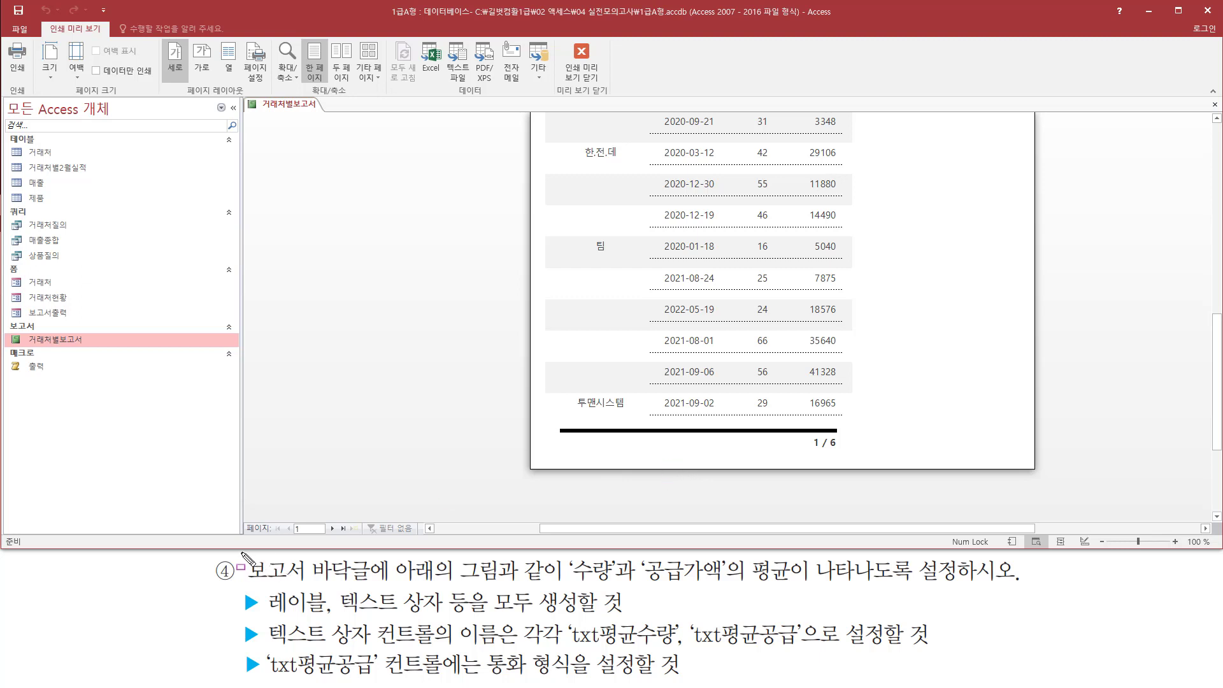
{"action": "left_click_drag", "start_coordinate": [241, 553], "coordinate": [375, 590]}
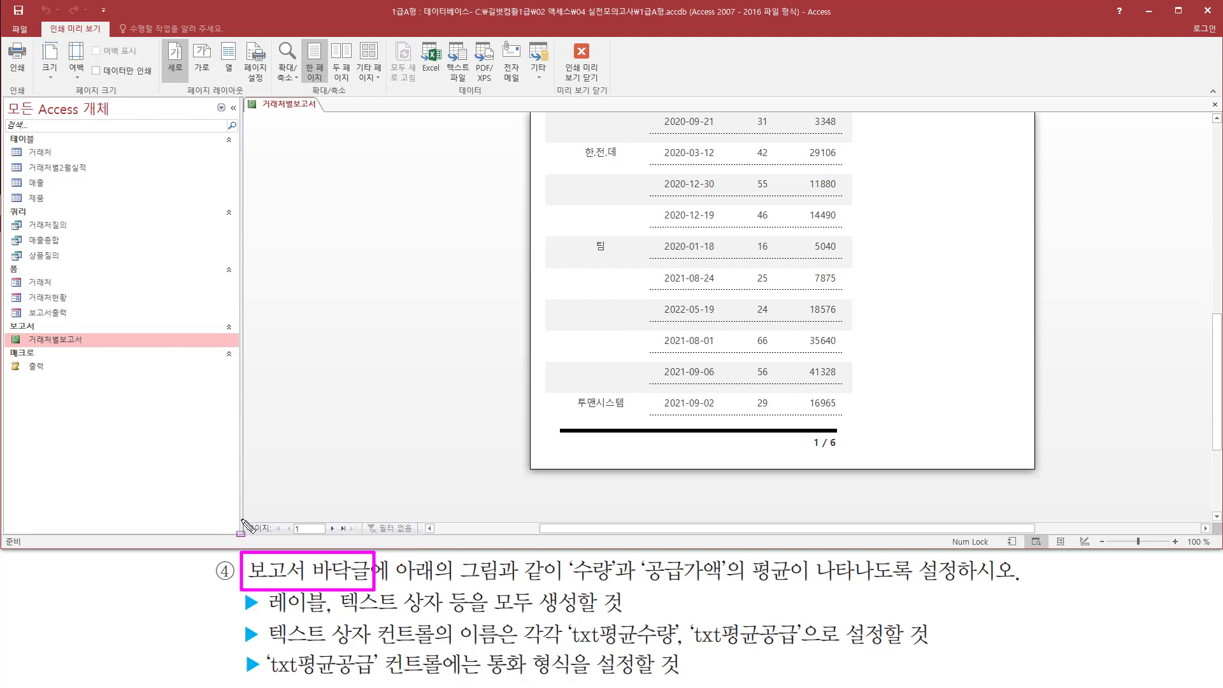
{"action": "left_click_drag", "start_coordinate": [241, 519], "coordinate": [352, 539]}
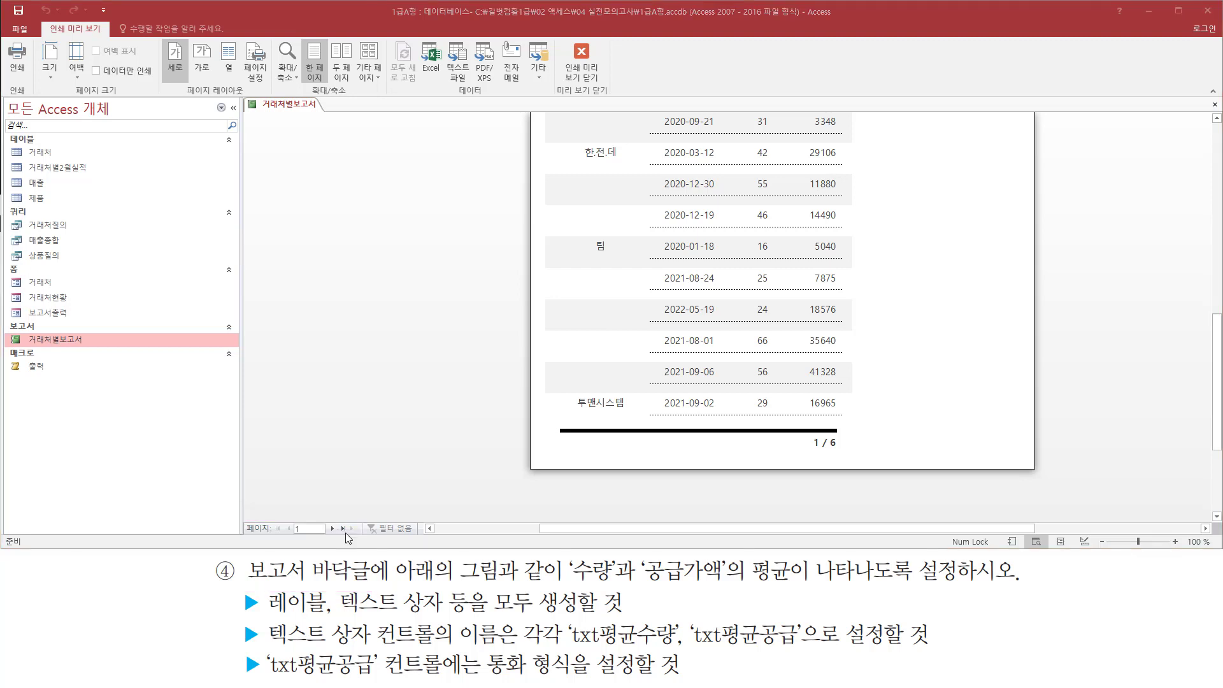
{"action": "left_click", "coordinate": [342, 528]}
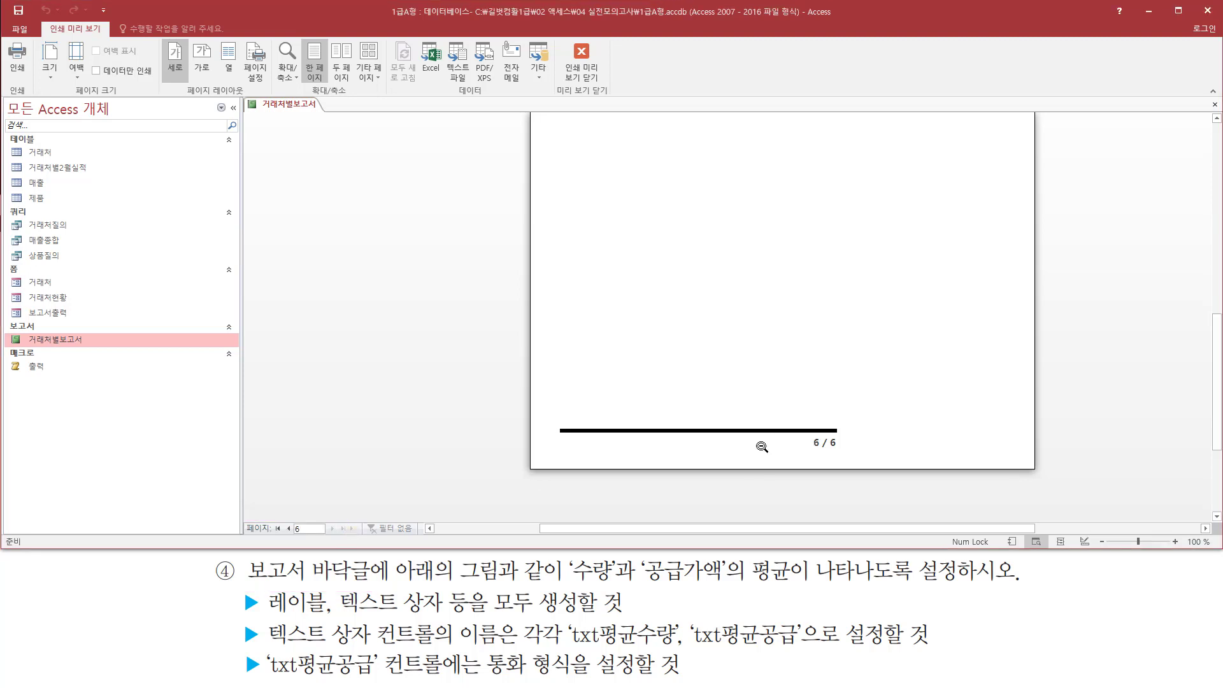
{"action": "scroll", "coordinate": [762, 442], "scroll_direction": "up", "scroll_amount": 5}
{"action": "scroll", "coordinate": [762, 443], "scroll_direction": "up", "scroll_amount": 5}
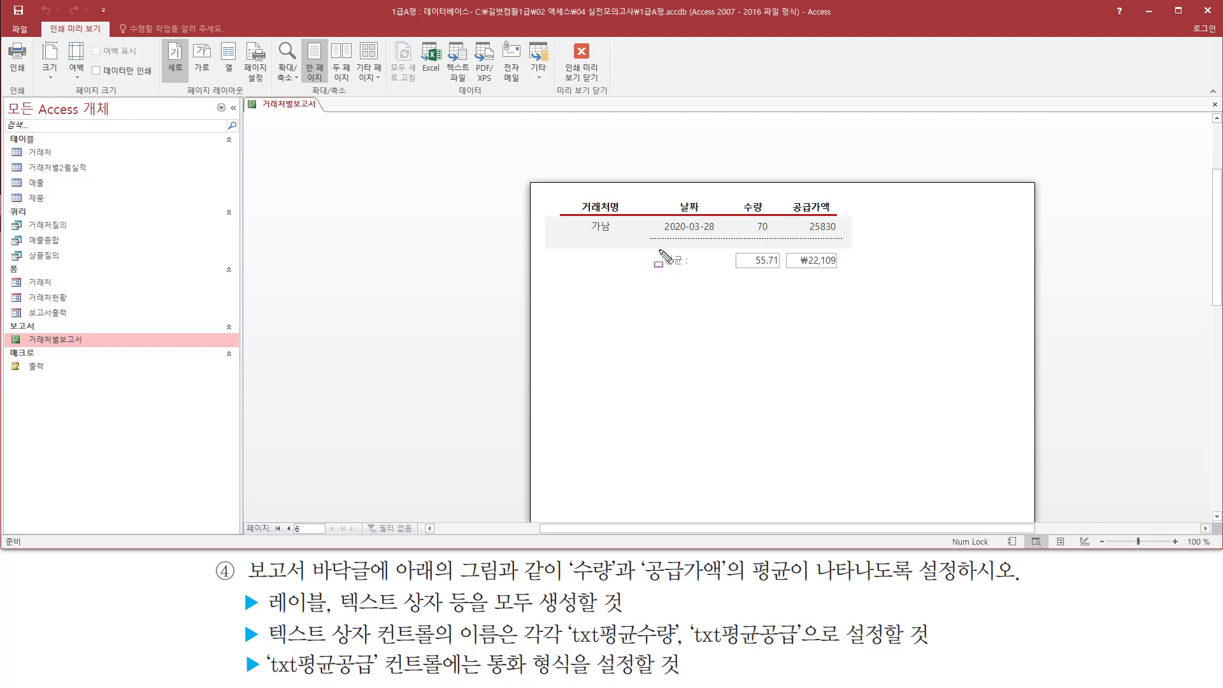
{"action": "mouse_move", "coordinate": [655, 249]}
{"action": "left_mouse_down"}
{"action": "mouse_move", "coordinate": [689, 279]}
{"action": "mouse_move", "coordinate": [857, 279]}
{"action": "left_mouse_up"}
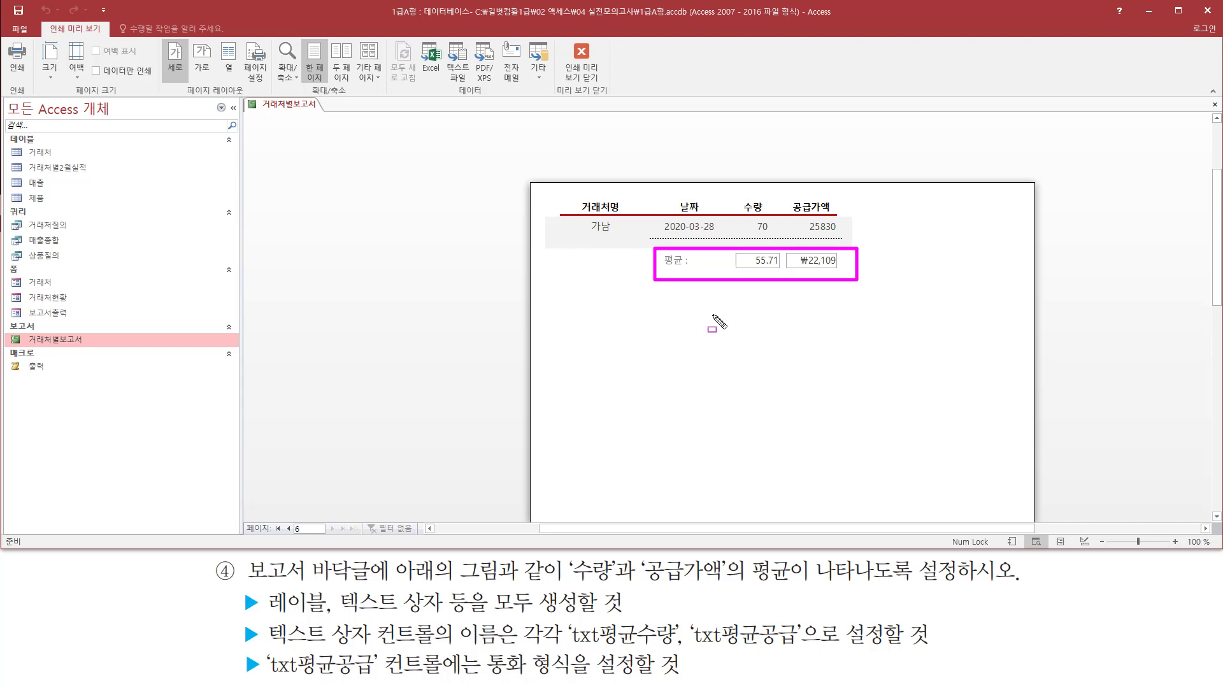
{"action": "key", "text": "Escape"}
{"action": "left_click", "coordinate": [468, 277]}
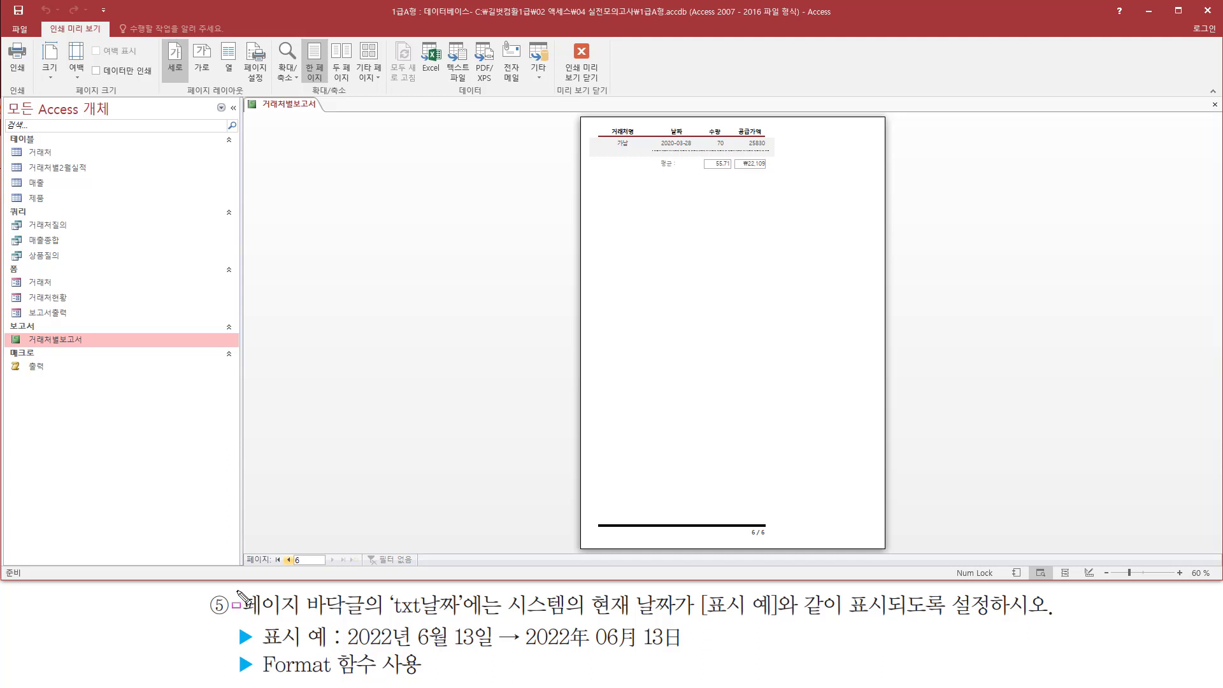
{"action": "mouse_move", "coordinate": [234, 590]}
{"action": "left_mouse_down"}
{"action": "mouse_move", "coordinate": [332, 613]}
{"action": "mouse_move", "coordinate": [472, 621]}
{"action": "left_mouse_up"}
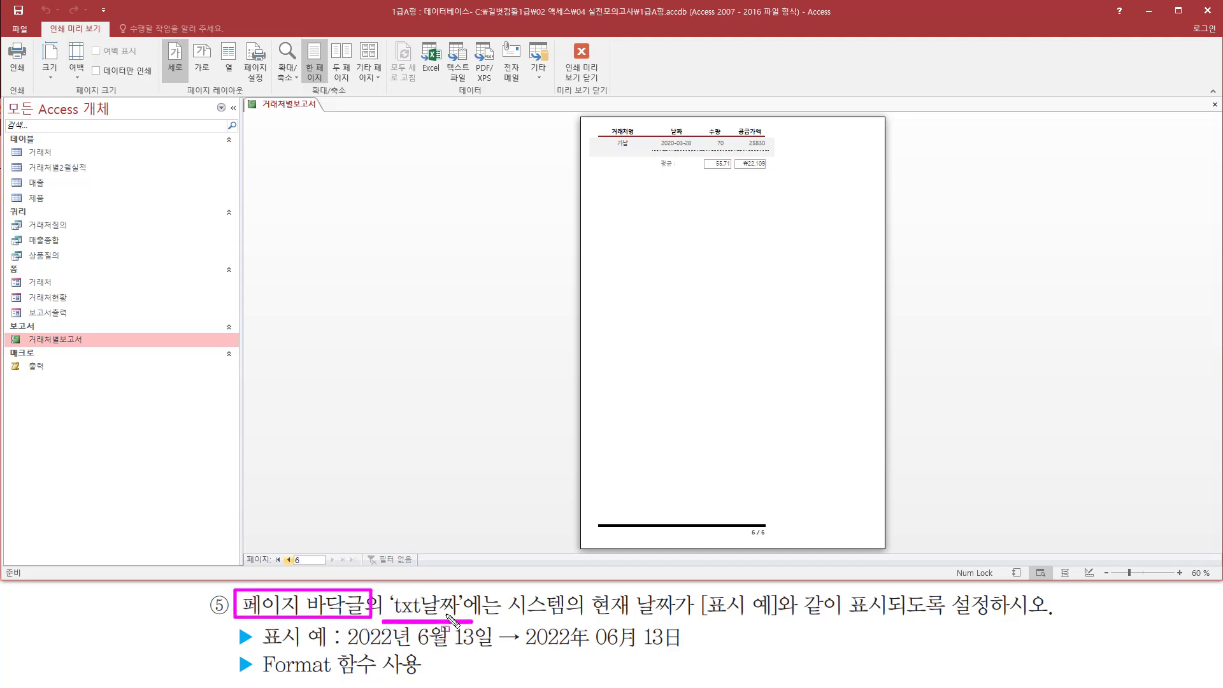
{"action": "mouse_move", "coordinate": [499, 619]}
{"action": "left_mouse_down"}
{"action": "mouse_move", "coordinate": [1082, 627]}
{"action": "mouse_move", "coordinate": [1061, 627]}
{"action": "left_mouse_up"}
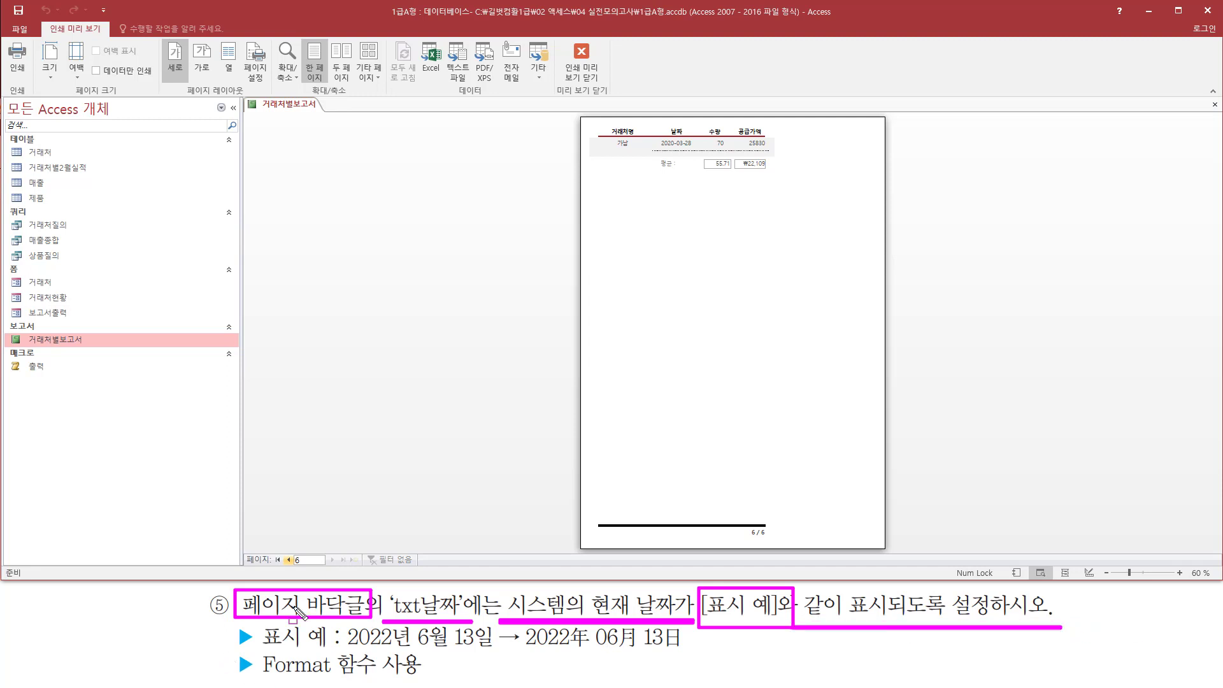
{"action": "left_click_drag", "start_coordinate": [346, 650], "coordinate": [681, 652]}
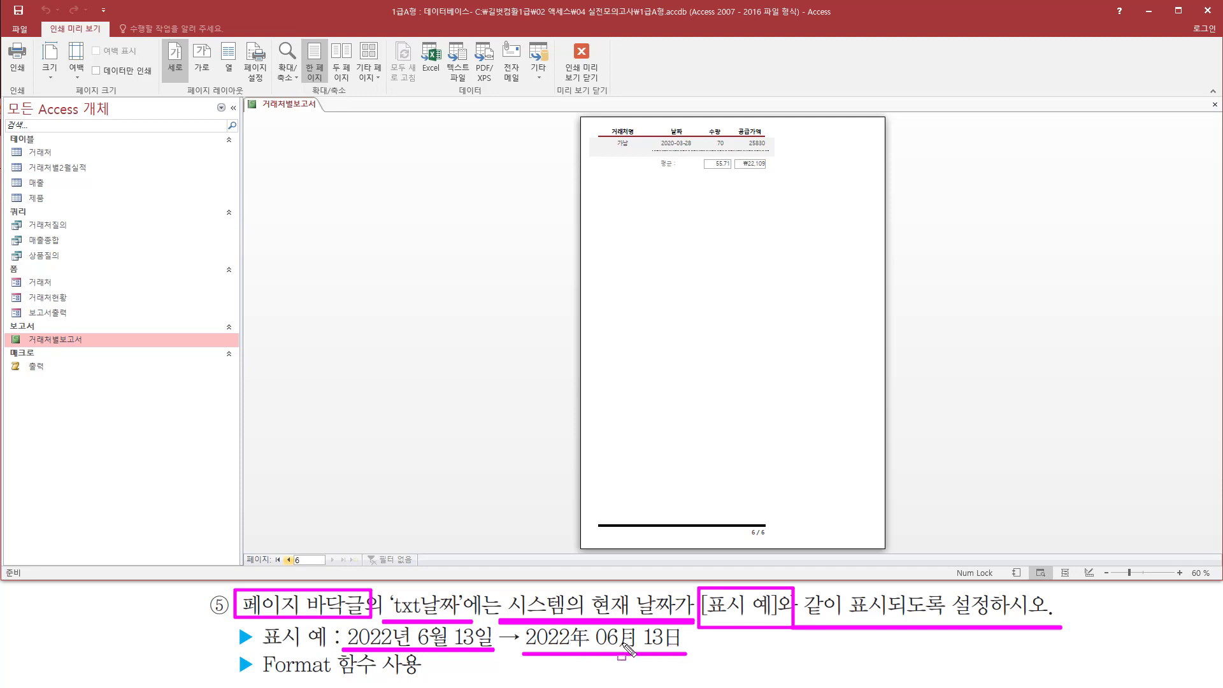
{"action": "left_click_drag", "start_coordinate": [591, 632], "coordinate": [638, 640]}
{"action": "left_click_drag", "start_coordinate": [259, 675], "coordinate": [422, 676]}
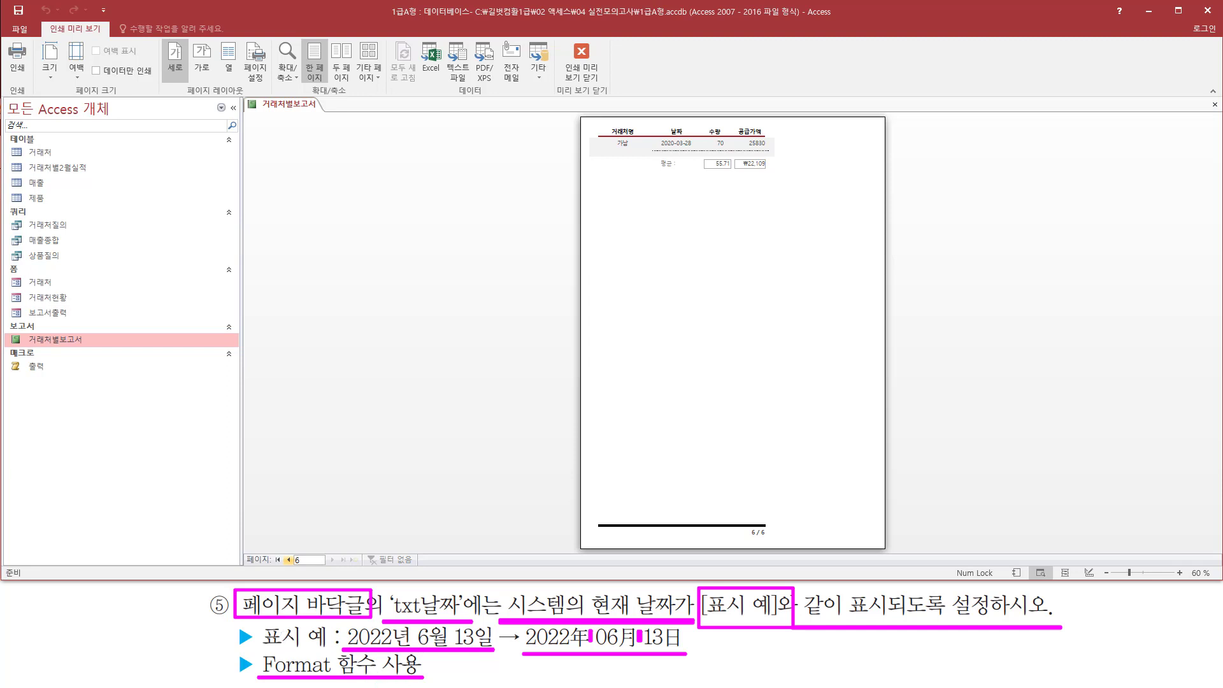
{"action": "key", "text": "Escape"}
Return the report to design view and show the data properties of the txt날짜 text box in the page footer
{"action": "right_click", "coordinate": [476, 307]}
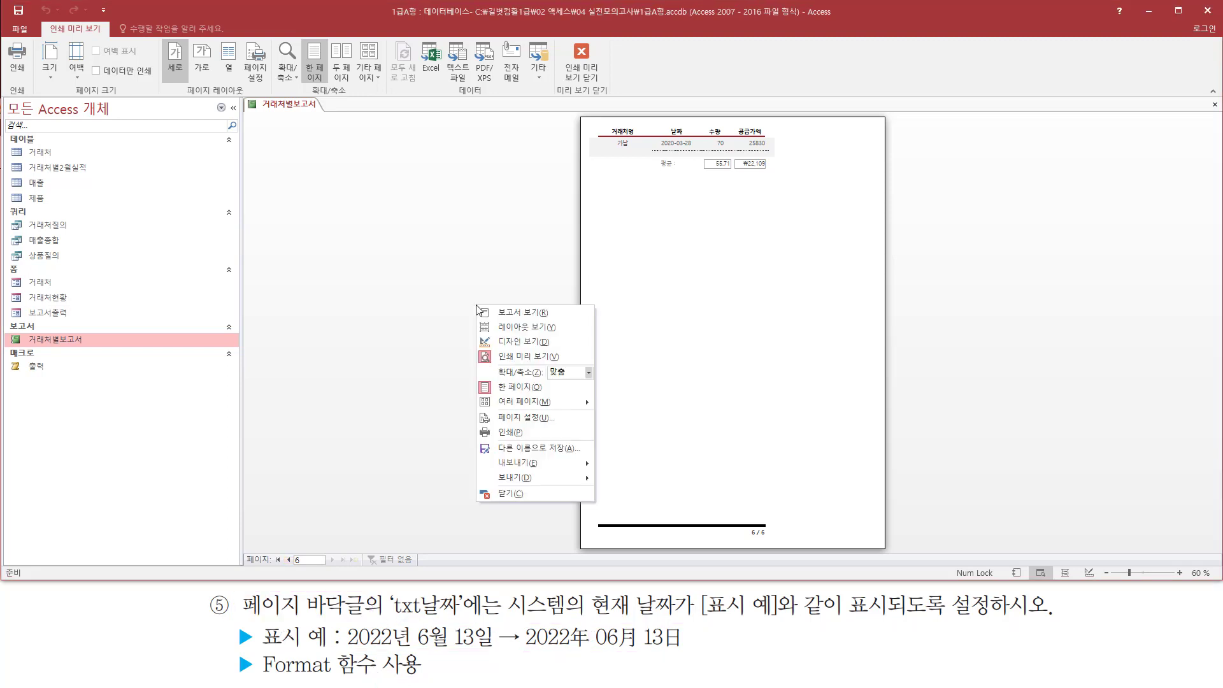
{"action": "left_click", "coordinate": [513, 348]}
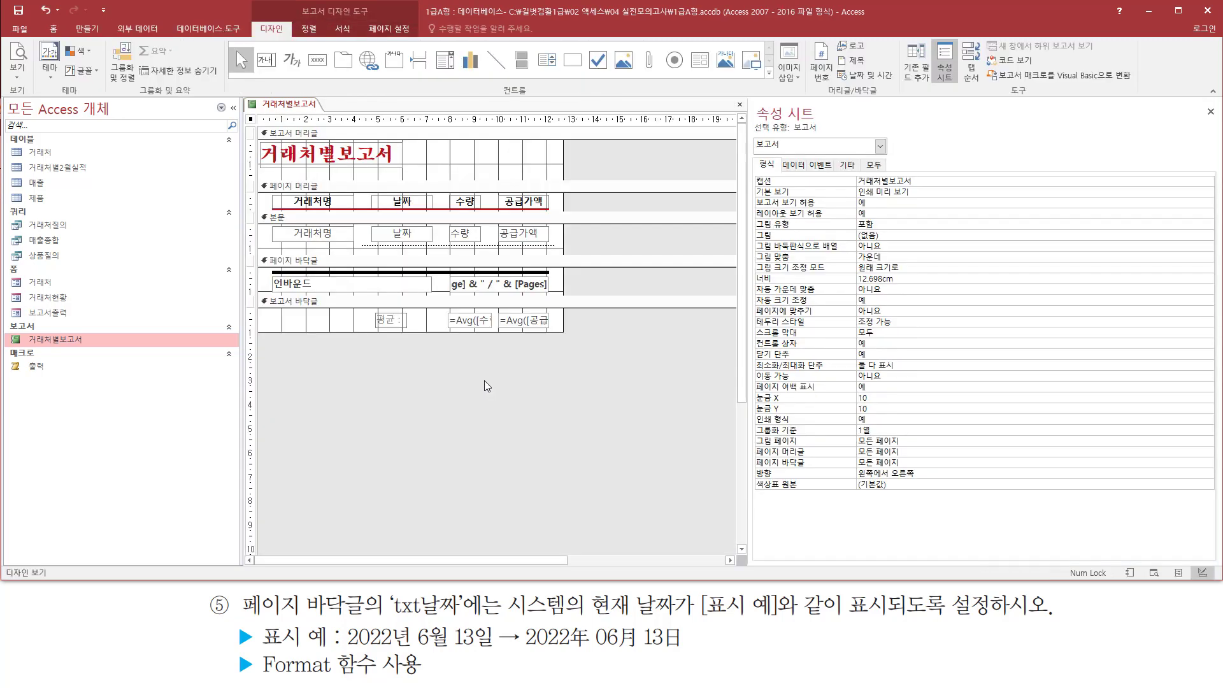
{"action": "mouse_move", "coordinate": [256, 250]}
{"action": "left_mouse_down"}
{"action": "mouse_move", "coordinate": [341, 293]}
{"action": "mouse_move", "coordinate": [563, 299]}
{"action": "left_mouse_up"}
{"action": "left_click_drag", "start_coordinate": [274, 275], "coordinate": [396, 294]}
{"action": "left_click", "coordinate": [388, 288]}
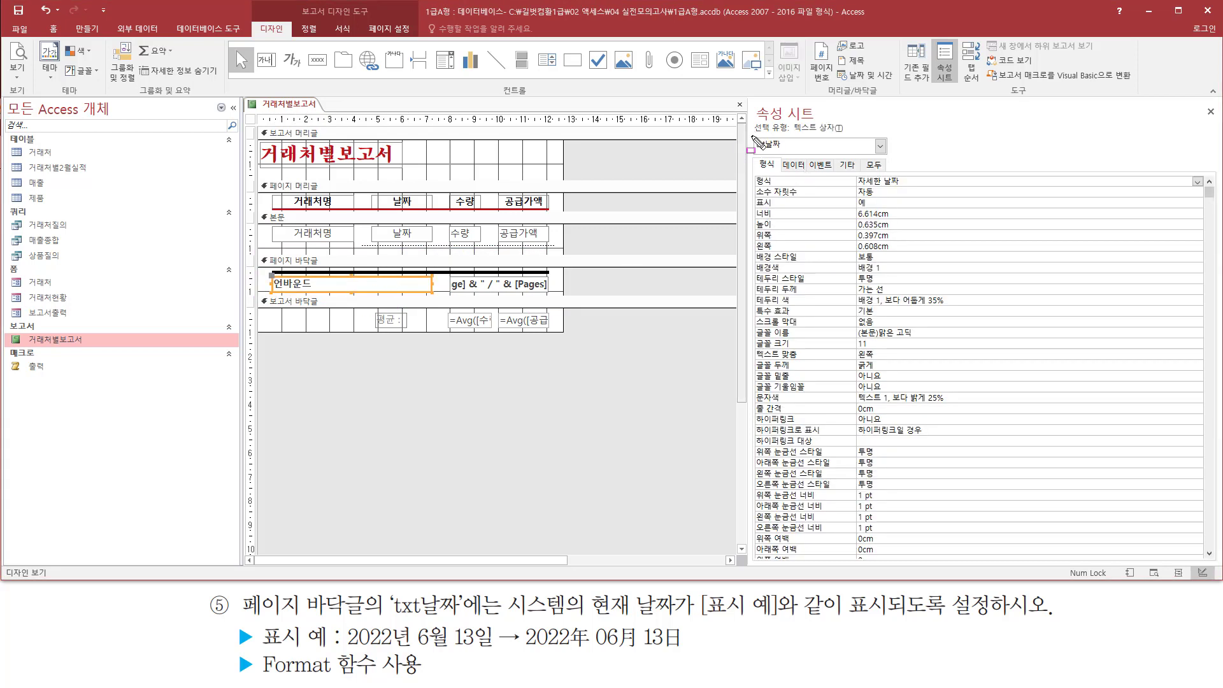
{"action": "left_click_drag", "start_coordinate": [748, 132], "coordinate": [803, 157]}
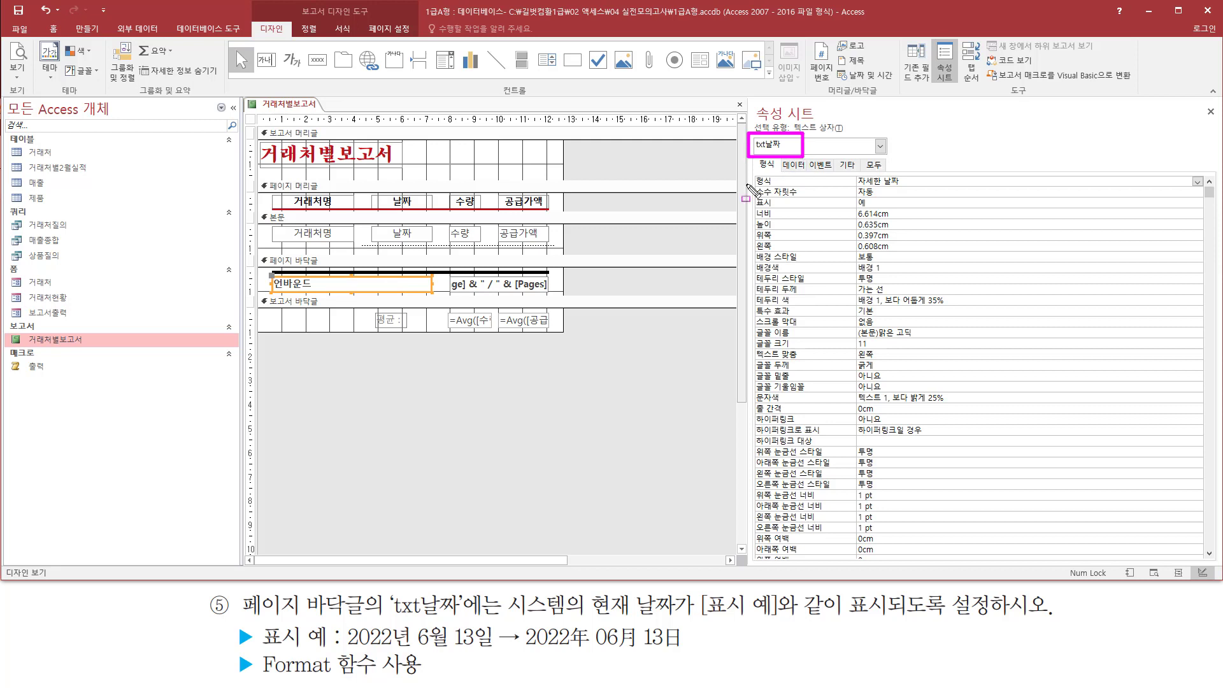
{"action": "mouse_move", "coordinate": [781, 160]}
{"action": "left_mouse_down"}
{"action": "mouse_move", "coordinate": [994, 191]}
{"action": "mouse_move", "coordinate": [990, 173]}
{"action": "mouse_move", "coordinate": [990, 189]}
{"action": "left_mouse_up"}
{"action": "key", "text": "Escape"}
{"action": "left_click", "coordinate": [795, 166]}
{"action": "left_click_drag", "start_coordinate": [254, 674], "coordinate": [403, 675]}
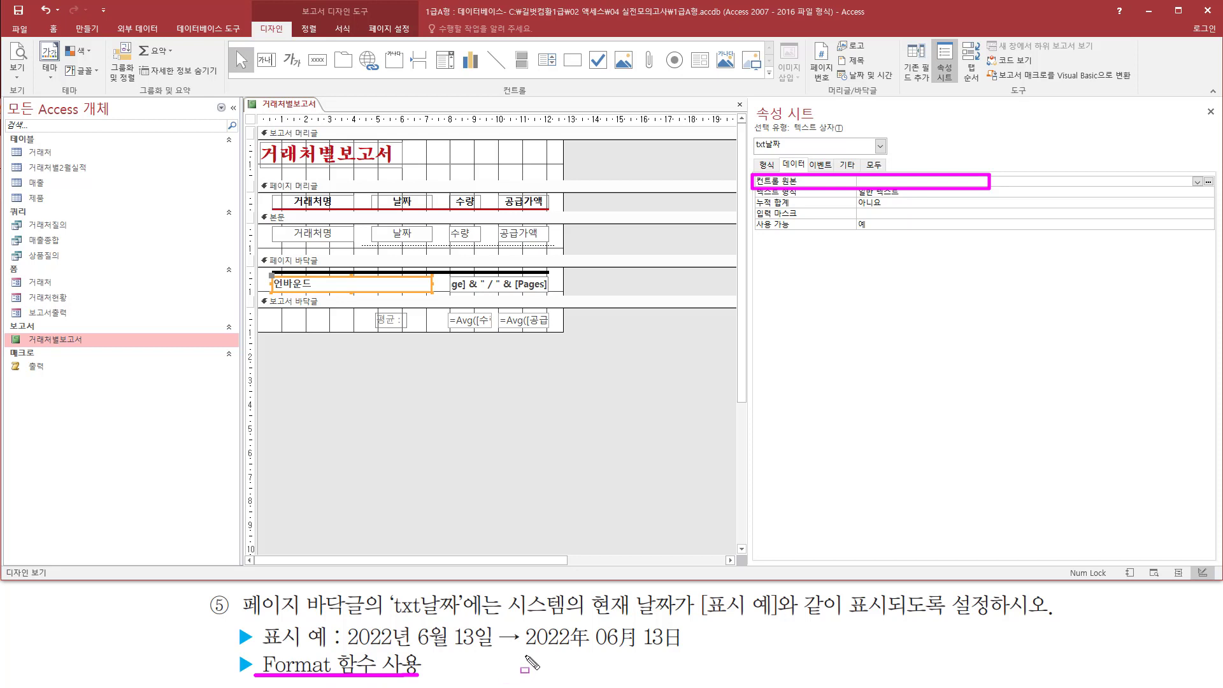
{"action": "left_click_drag", "start_coordinate": [519, 646], "coordinate": [684, 650]}
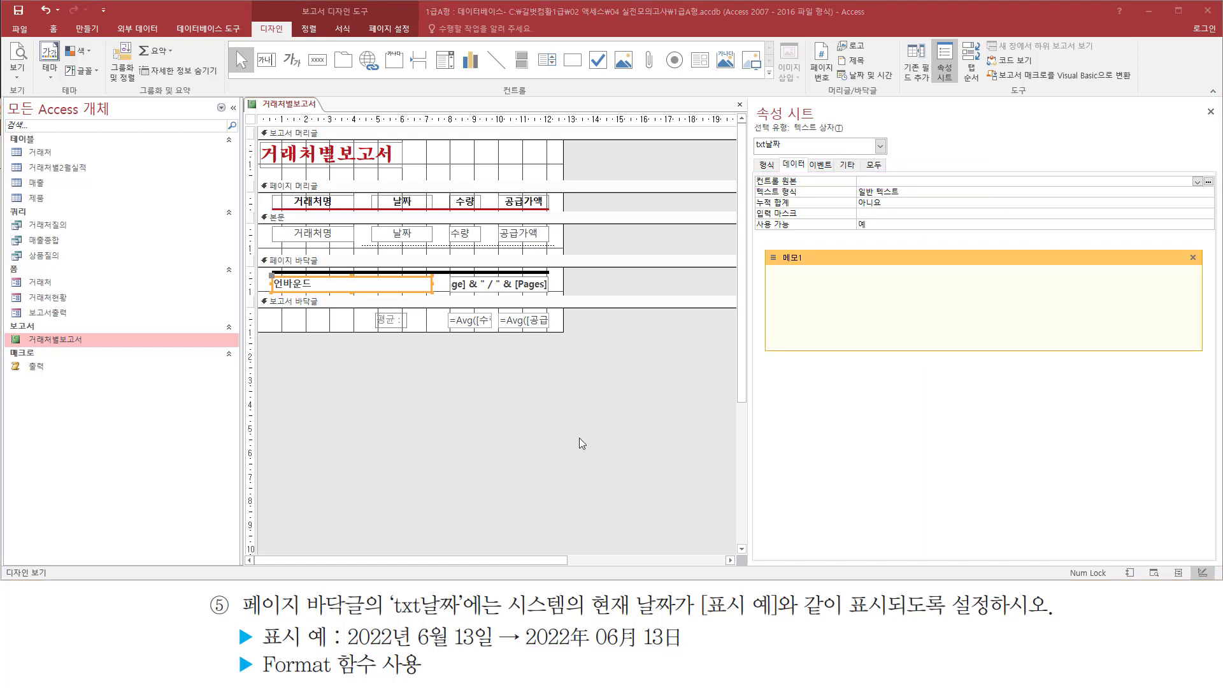
Draft the start of the current-date expression, =format( date(), in the 메모1 note
{"action": "type", "text": "="}
{"action": "type", "text": "ㅇㅁ"}
{"action": "key", "text": "BackSpace"}
{"action": "key", "text": "BackSpace"}
{"action": "key", "text": "Hangul"}
{"action": "type", "text": "date()"}
{"action": "key", "text": "Left"}
{"action": "key", "text": "Left"}
{"action": "key", "text": "Left"}
{"action": "key", "text": "Left"}
{"action": "key", "text": "Left"}
{"action": "key", "text": "Left"}
{"action": "type", "text": "format"}
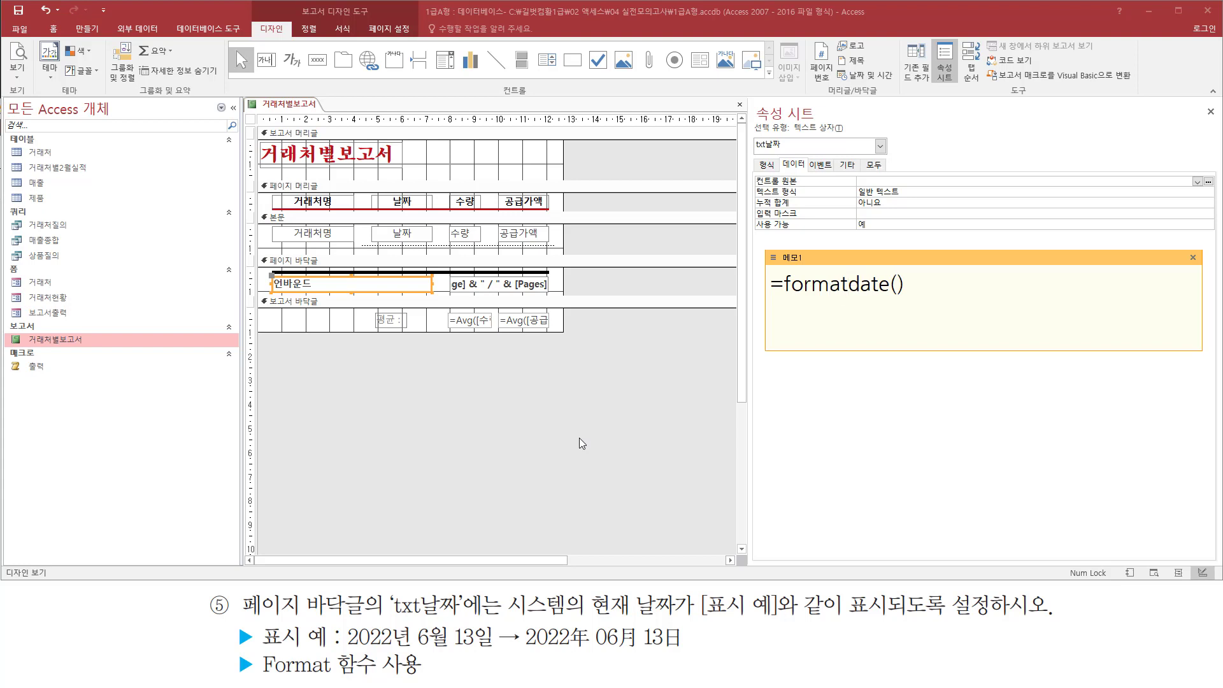
{"action": "type", "text": "("}
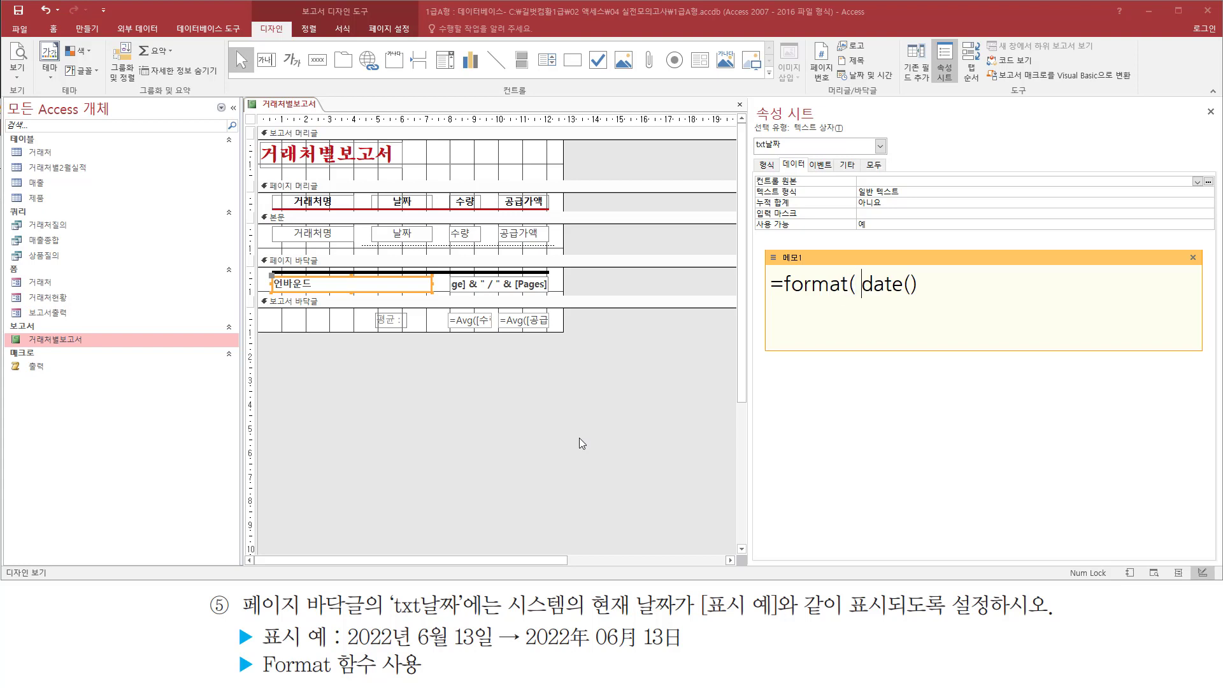
Complete the Format call in the note with "형식" as a placeholder second argument and a closing parenthesis
{"action": "key", "text": "shift+End"}
{"action": "key", "text": "End"}
{"action": "type", "text": ","}
{"action": "type", "text": "\""}
{"action": "type", "text": "형식\" "}
{"action": "type", "text": ")"}
Replace the 형식 placeholder inside the quotes with yyyy年, converting 년 to its Hanja character 年
{"action": "key", "text": "Left"}
{"action": "key", "text": "Left"}
{"action": "key", "text": "Left"}
{"action": "key", "text": "Left"}
{"action": "key", "text": "Left"}
{"action": "key", "text": "Left"}
{"action": "key", "text": "Right"}
{"action": "key", "text": "Delete"}
{"action": "key", "text": "Delete"}
{"action": "type", "text": "yyyy"}
{"action": "type", "text": "년"}
{"action": "key", "text": "Hangul_Hanja"}
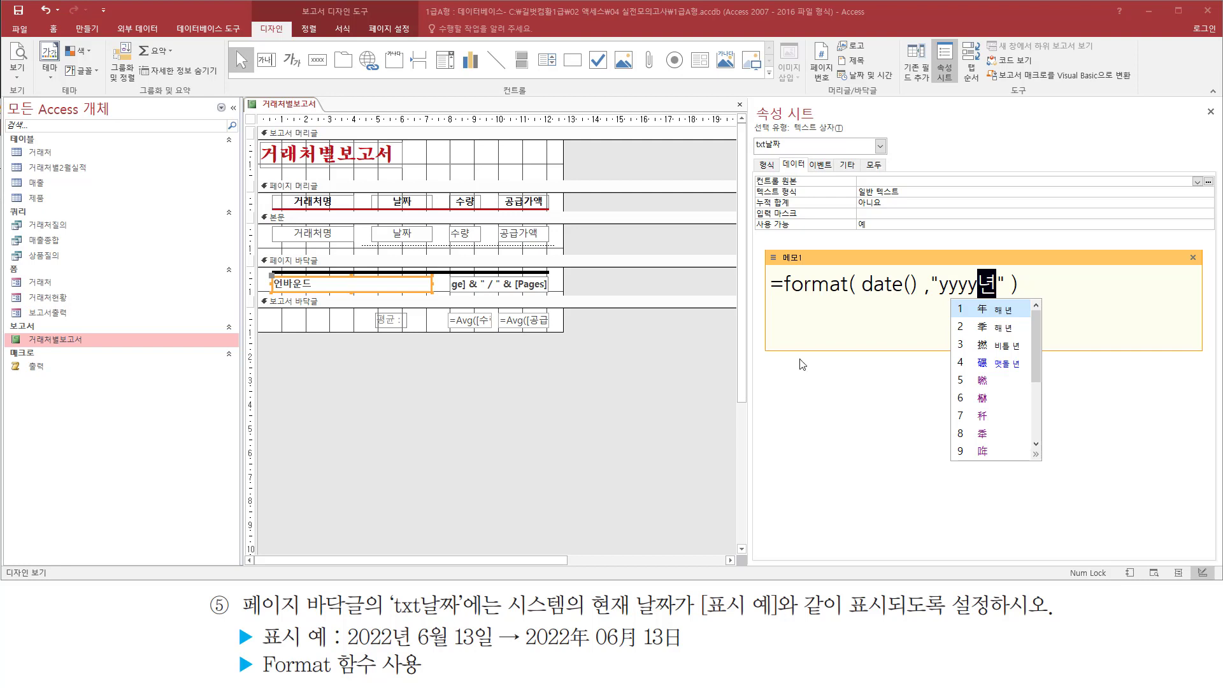
{"action": "left_click", "coordinate": [994, 310]}
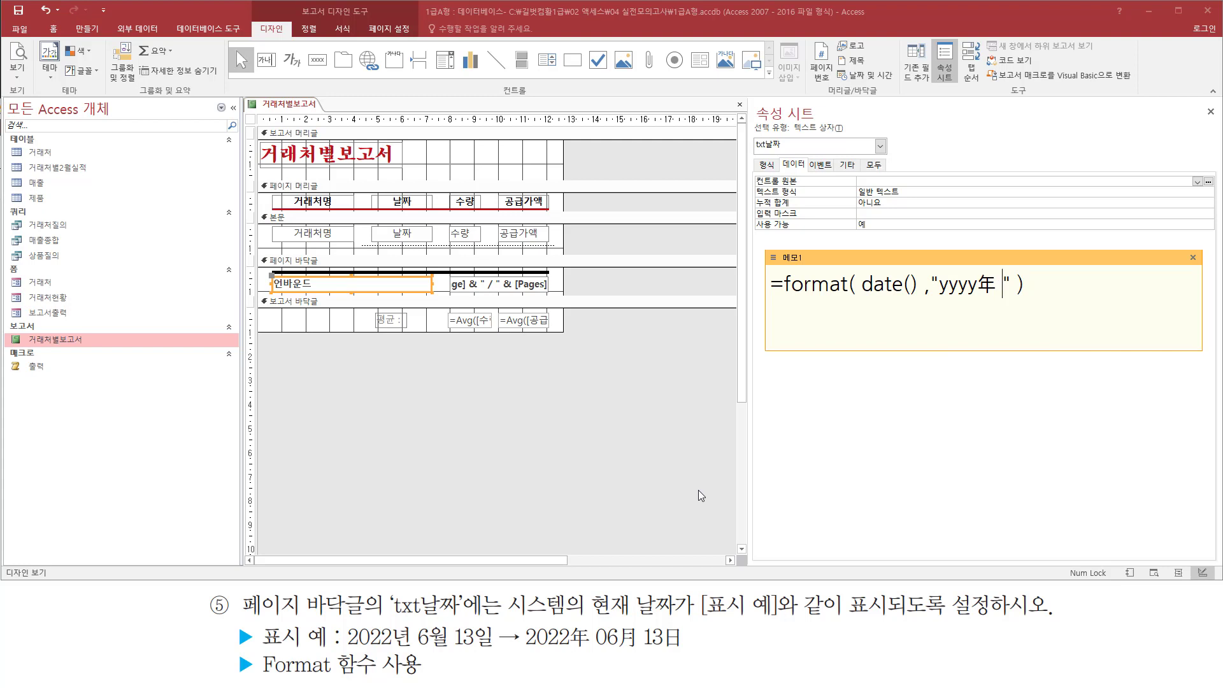
Extend the format string in the note with mm月, converting 월 to the Hanja character 月
{"action": "type", "text": "mm"}
{"action": "type", "text": "ㄹ"}
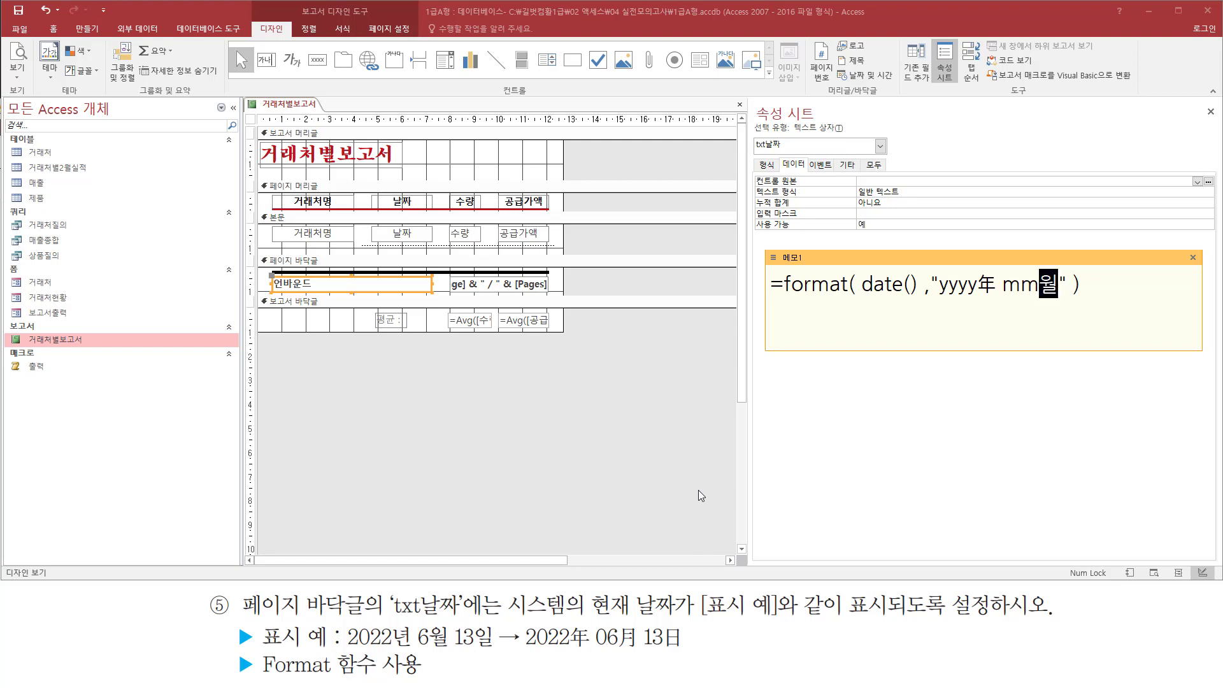
{"action": "key", "text": "Hangul_Hanja"}
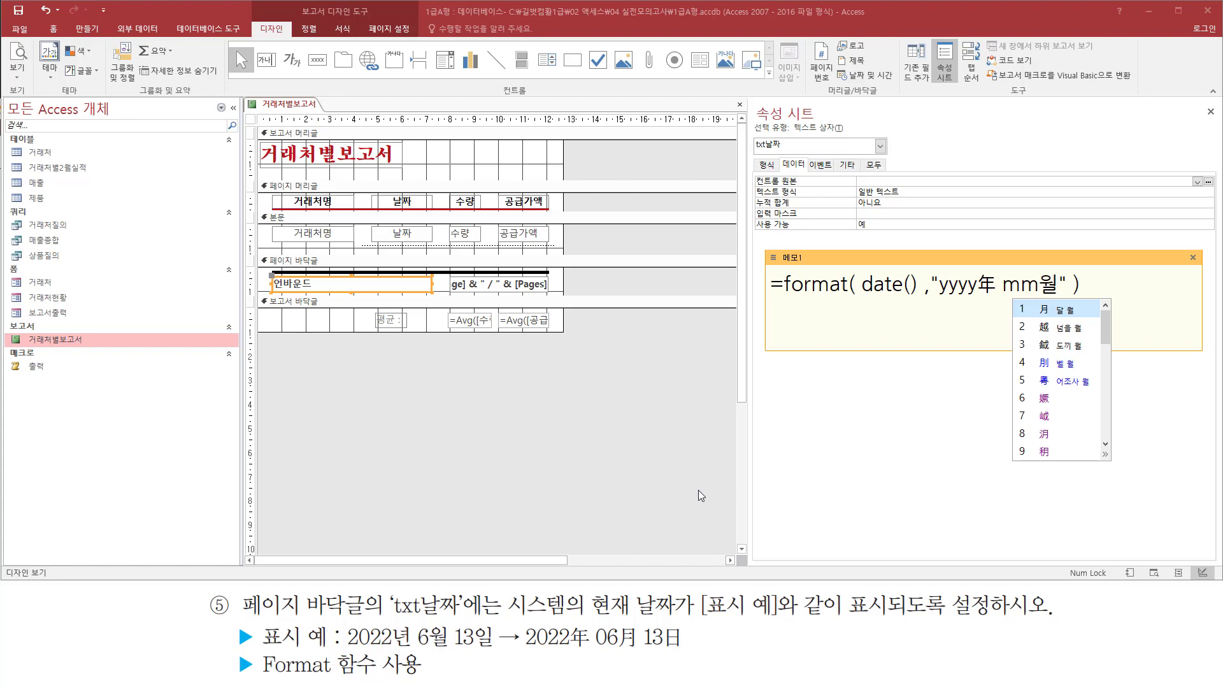
{"action": "key", "text": "Return"}
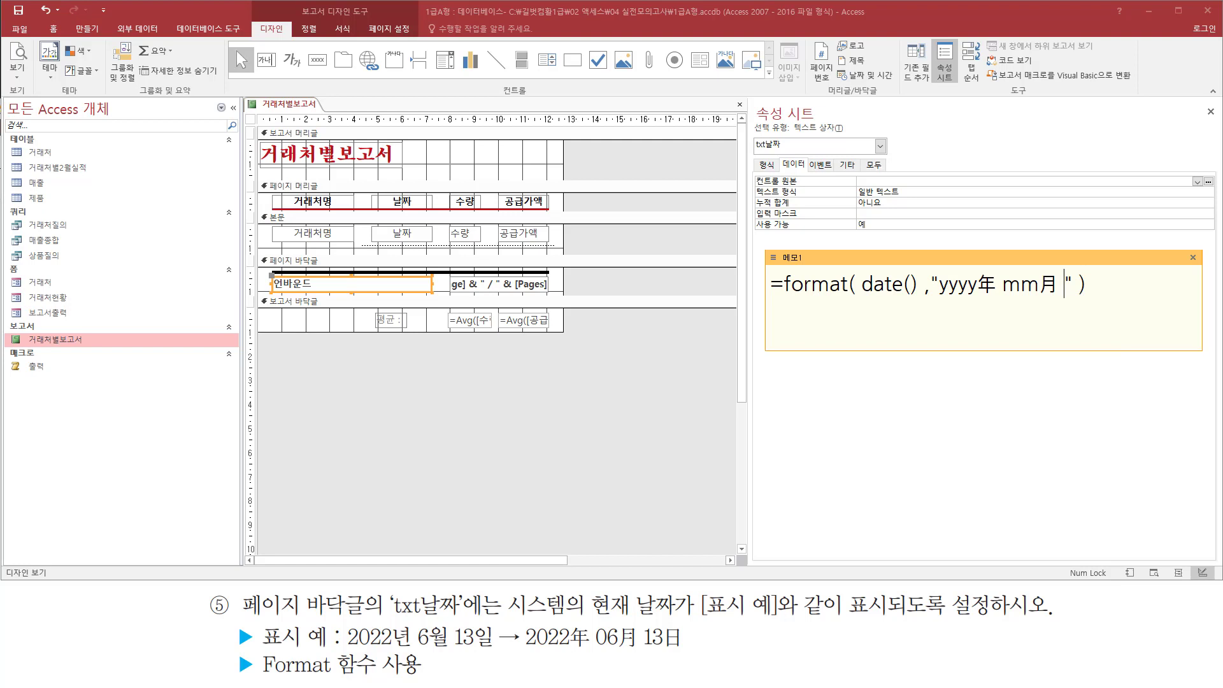
Finish the format string in the note with dd日, converting 일 to the Hanja character 日
{"action": "type", "text": "dd"}
{"action": "type", "text": "일"}
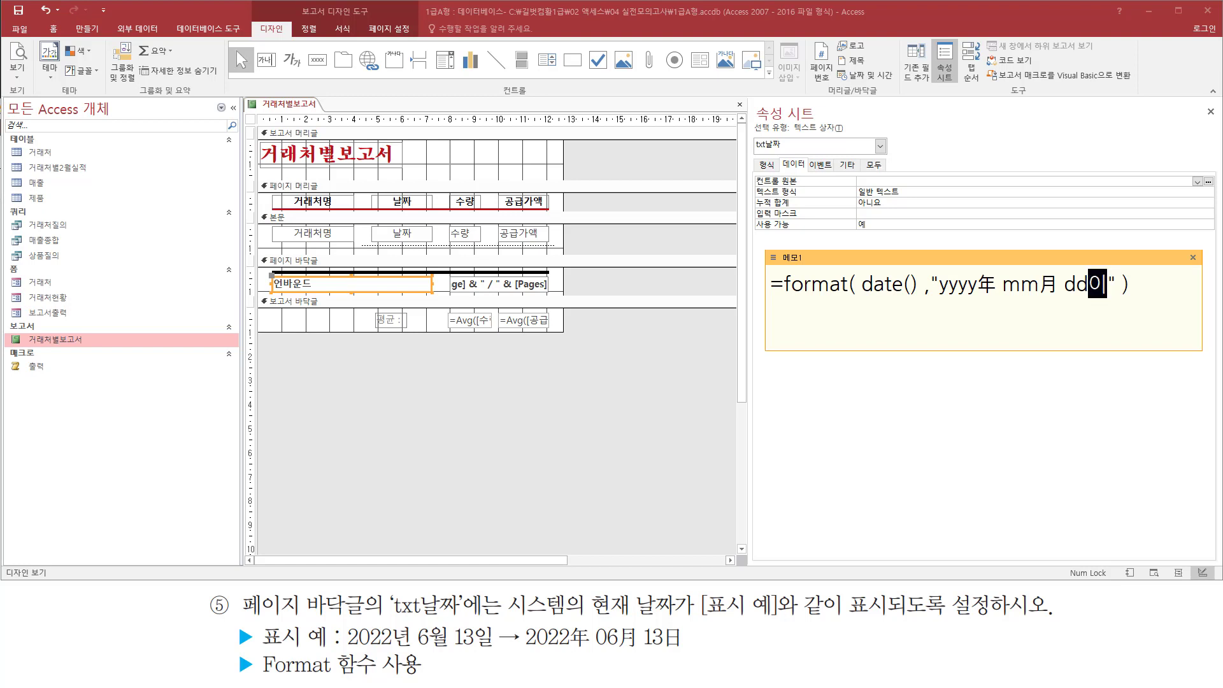
{"action": "key", "text": "Hangul_Hanja"}
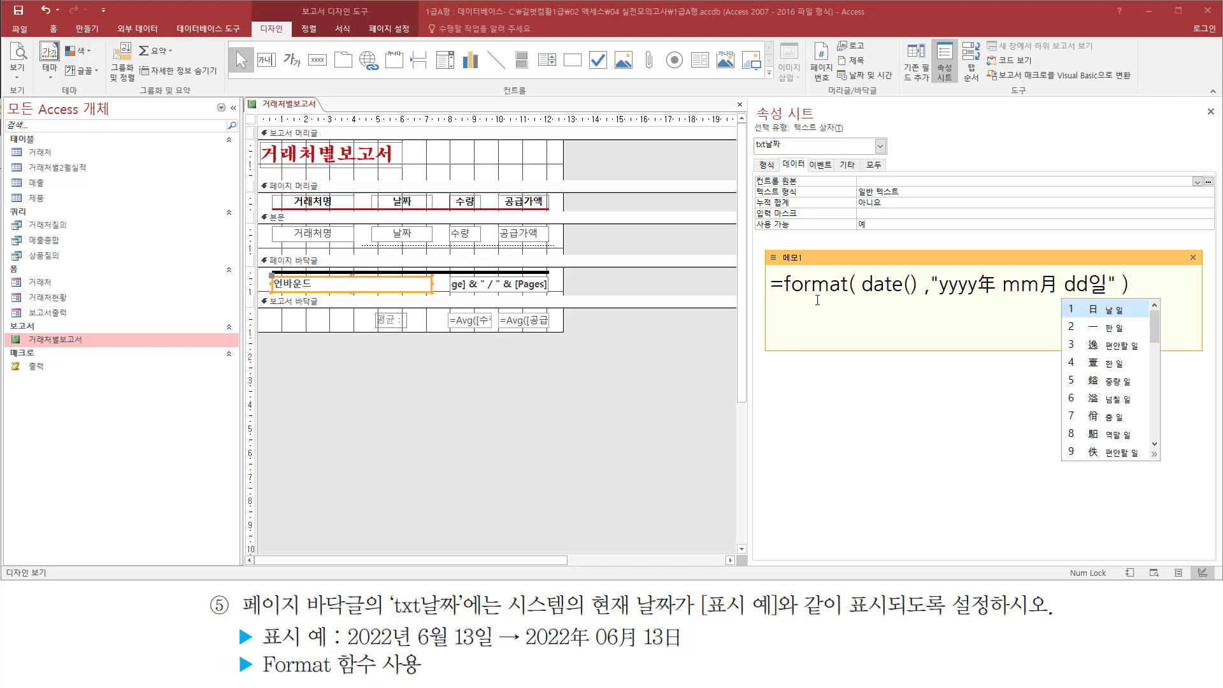
{"action": "left_click", "coordinate": [1097, 310]}
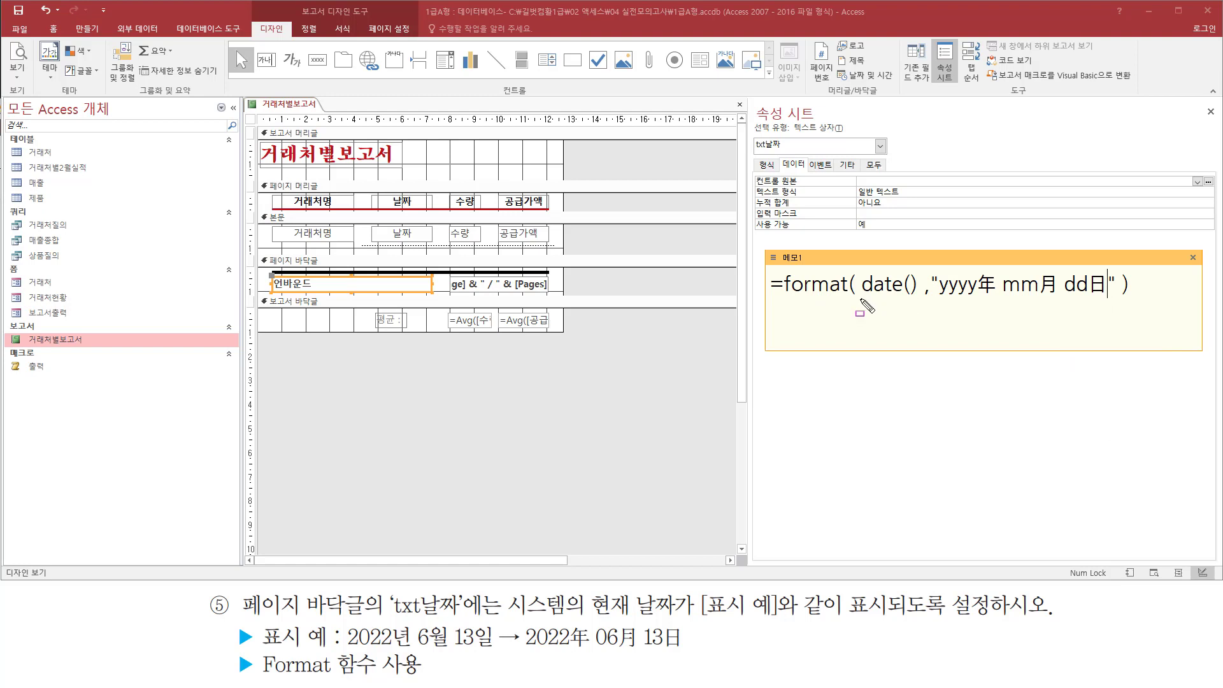
{"action": "left_click_drag", "start_coordinate": [859, 298], "coordinate": [1120, 300]}
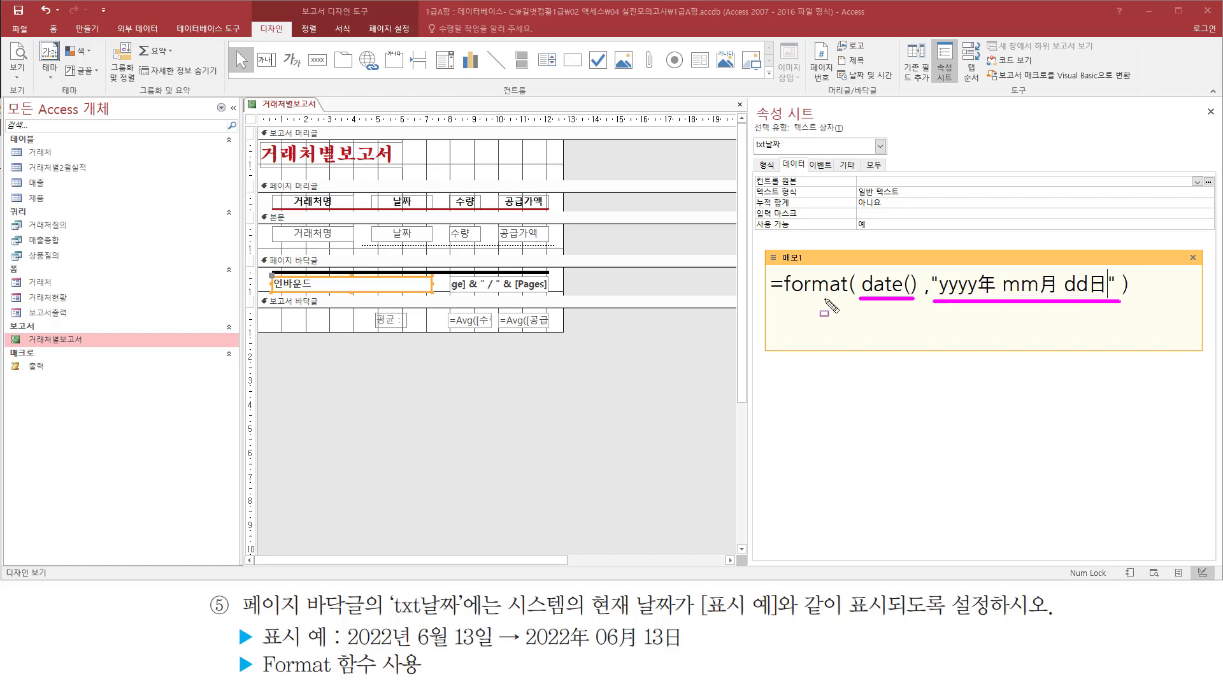
{"action": "key", "text": "Escape"}
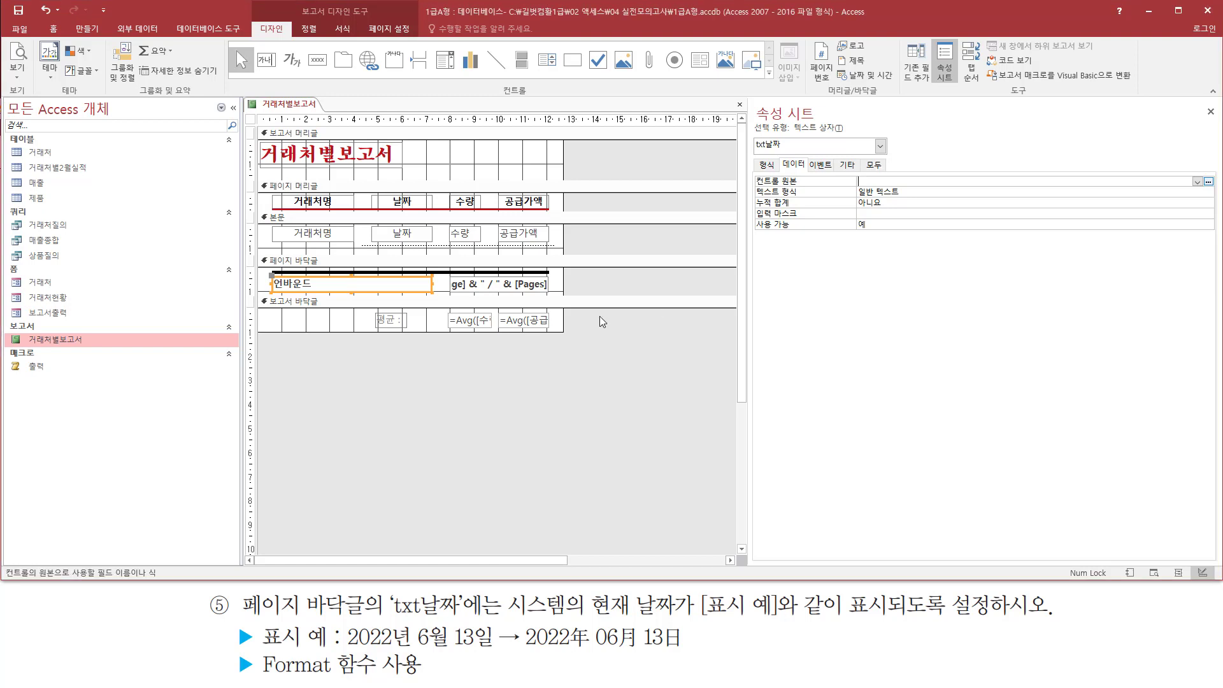
Set the control source of the txt날짜 text box to =format( date() ,"yyyy年 mm月 dd日" )
{"action": "type", "text": "=format( date() ,\"yyyy年 mm月 dd日\" )"}
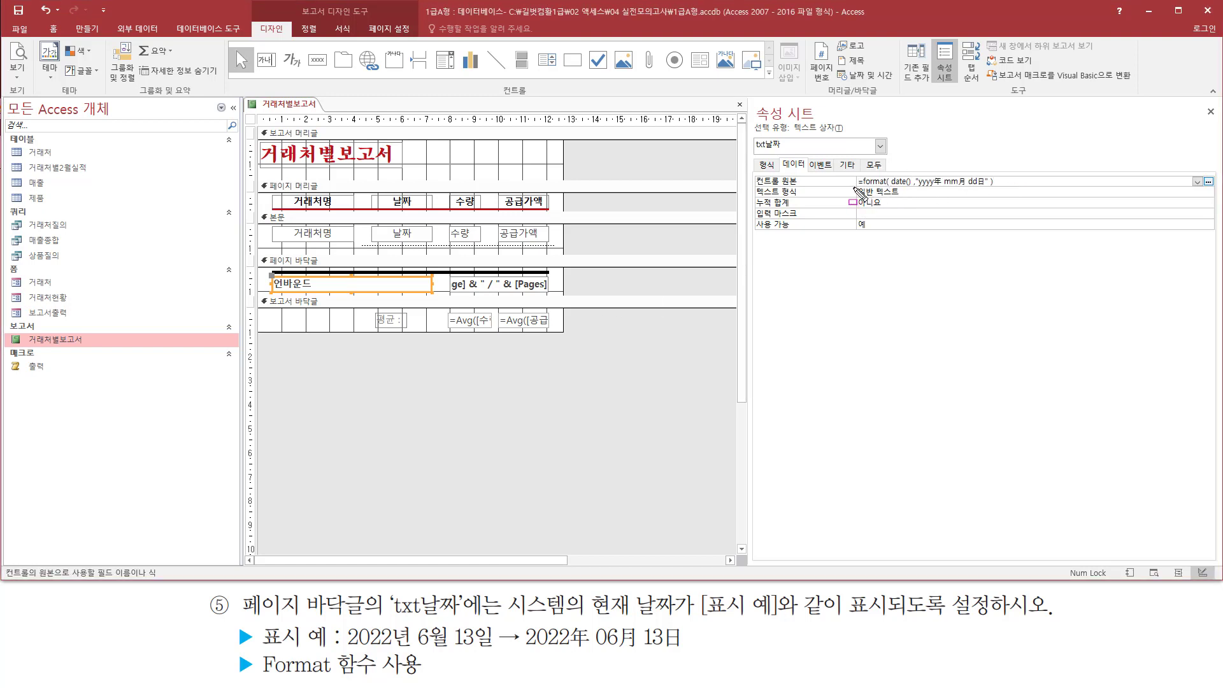
{"action": "mouse_move", "coordinate": [854, 188]}
{"action": "left_mouse_down"}
{"action": "mouse_move", "coordinate": [972, 194]}
{"action": "mouse_move", "coordinate": [1002, 186]}
{"action": "mouse_move", "coordinate": [1002, 172]}
{"action": "left_mouse_up"}
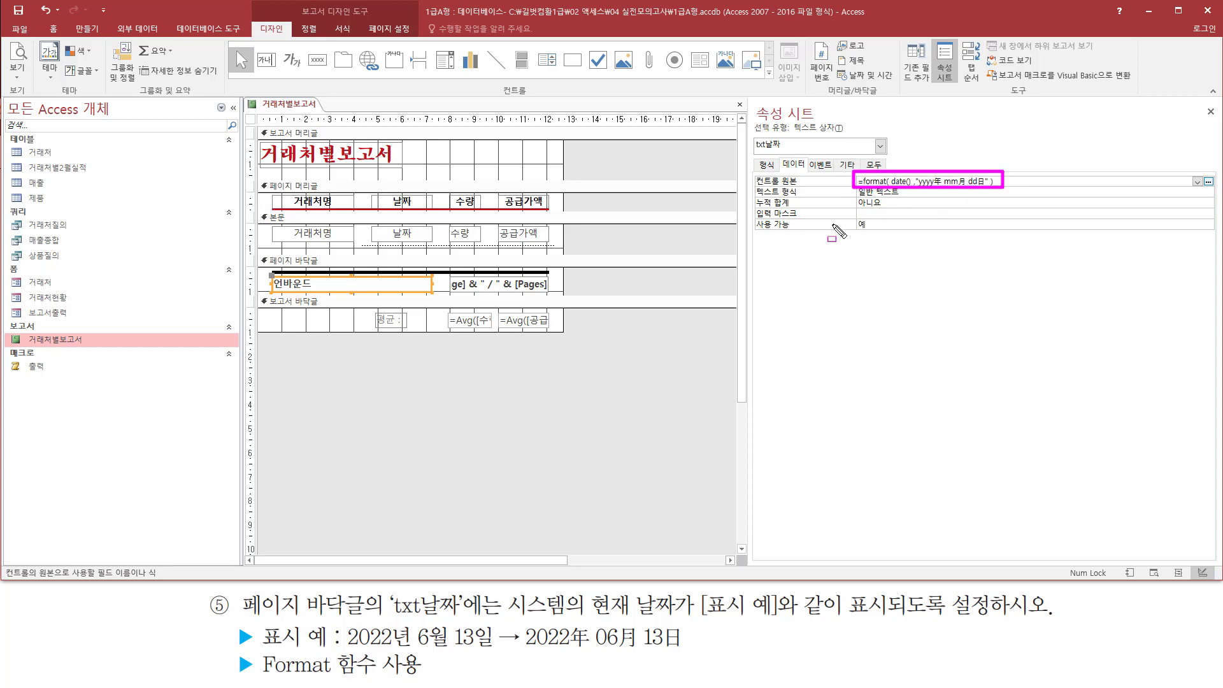
{"action": "left_click", "coordinate": [652, 355]}
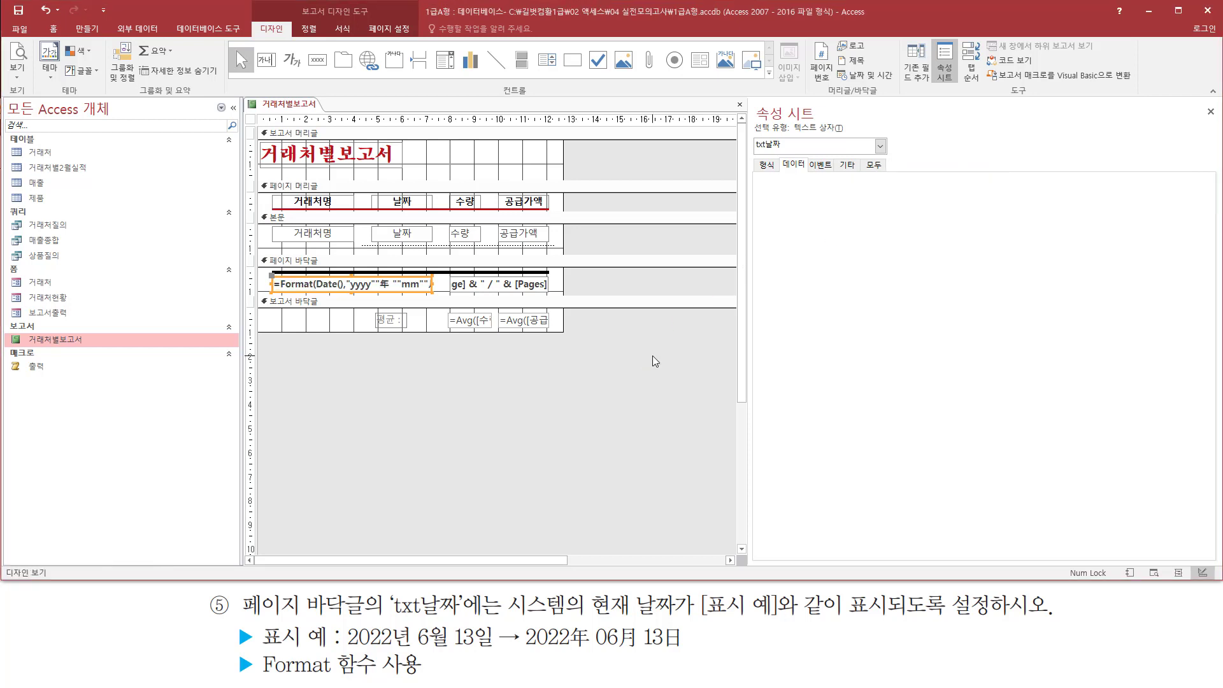
Open the report in print preview and examine the date and page number in the page footer on the first and last pages
{"action": "right_click", "coordinate": [651, 356]}
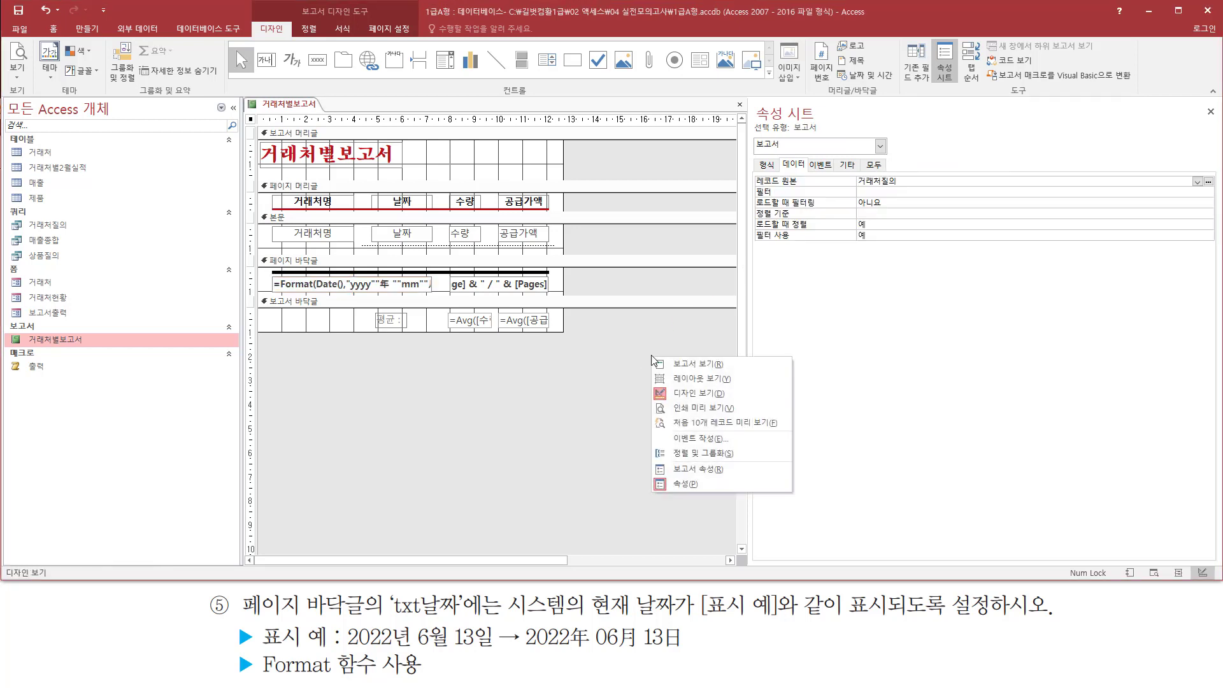
{"action": "left_click", "coordinate": [697, 410]}
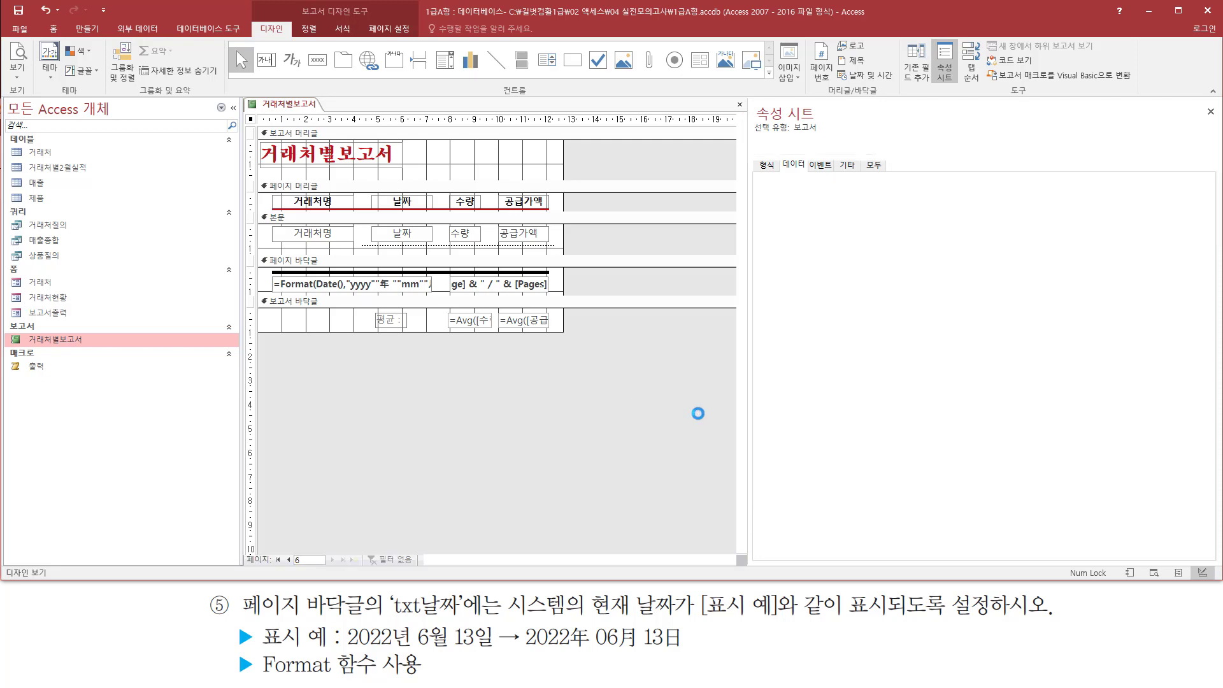
{"action": "left_click", "coordinate": [639, 529]}
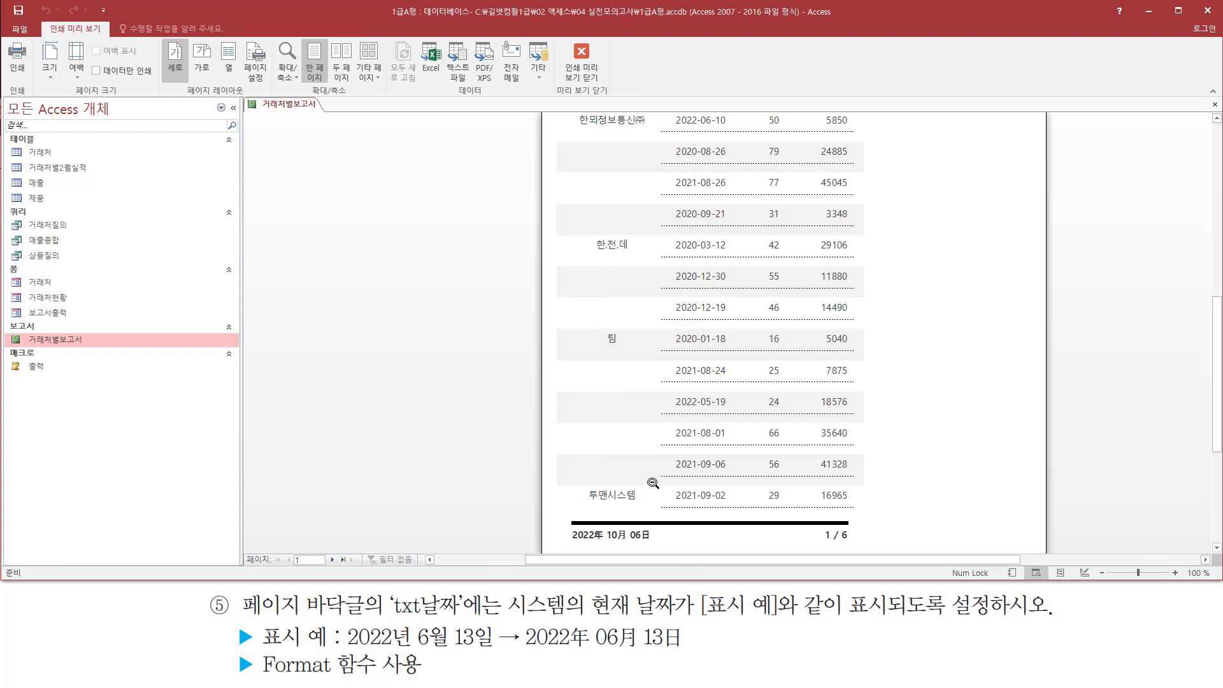
{"action": "scroll", "coordinate": [643, 503], "scroll_direction": "down", "scroll_amount": 1}
{"action": "left_click_drag", "start_coordinate": [559, 477], "coordinate": [667, 503]}
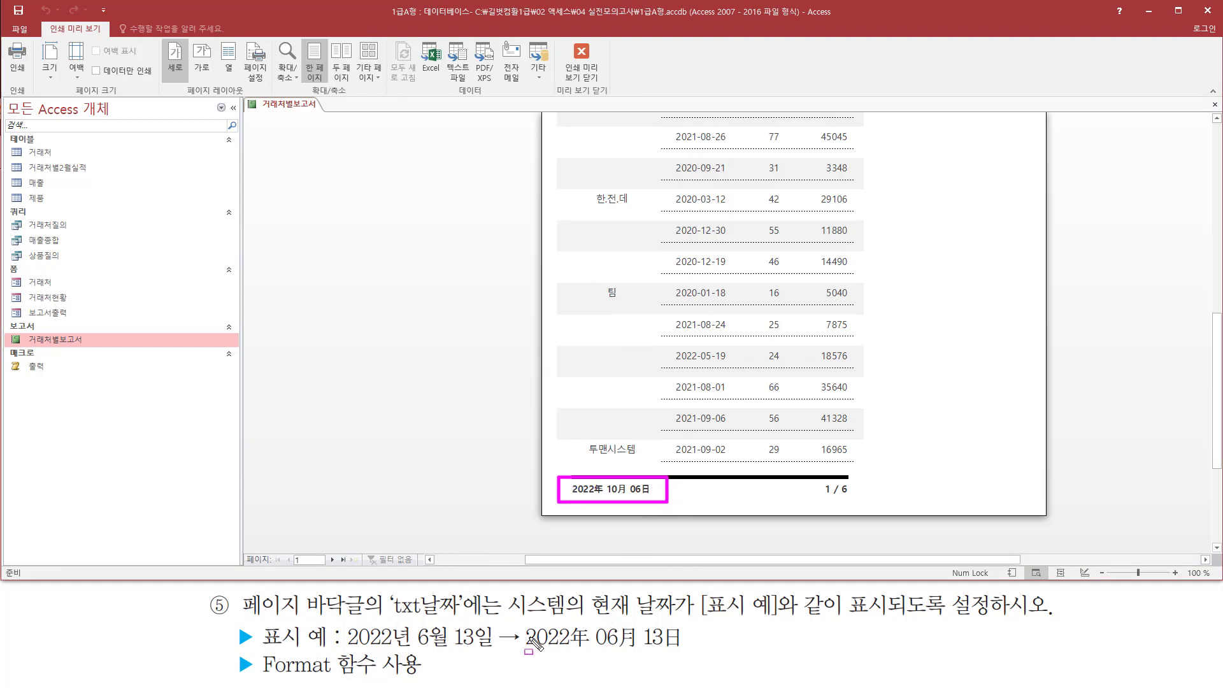
{"action": "left_click_drag", "start_coordinate": [521, 650], "coordinate": [686, 650]}
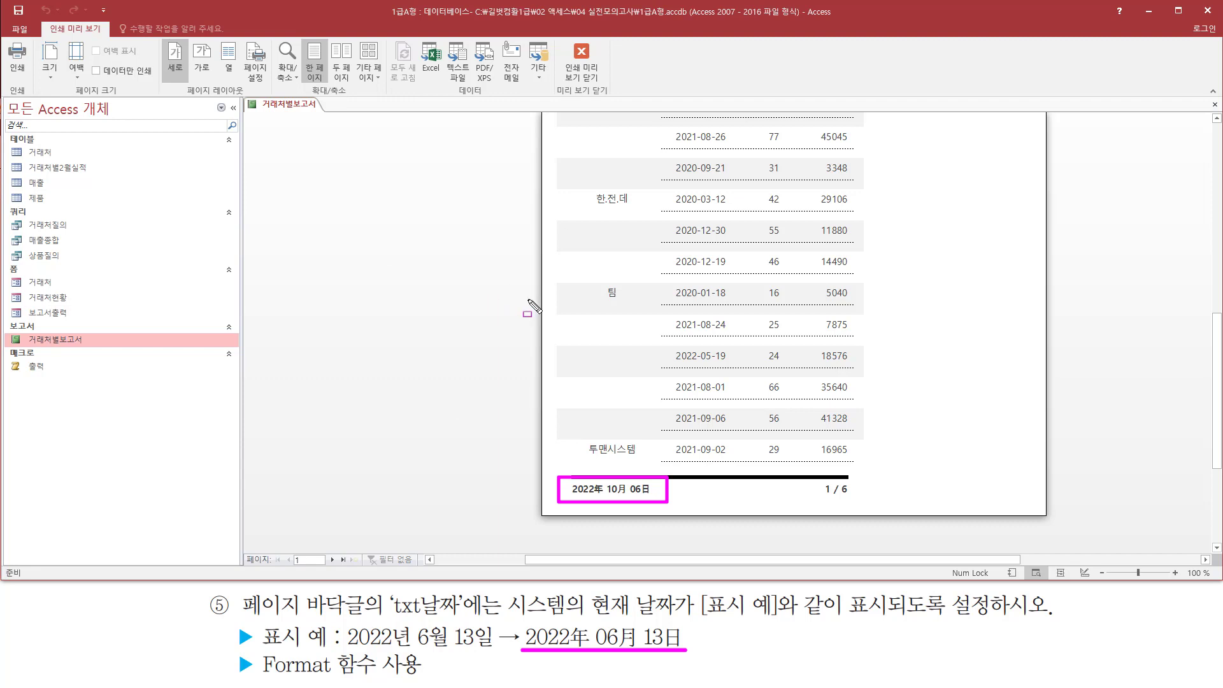
{"action": "key", "text": "Escape"}
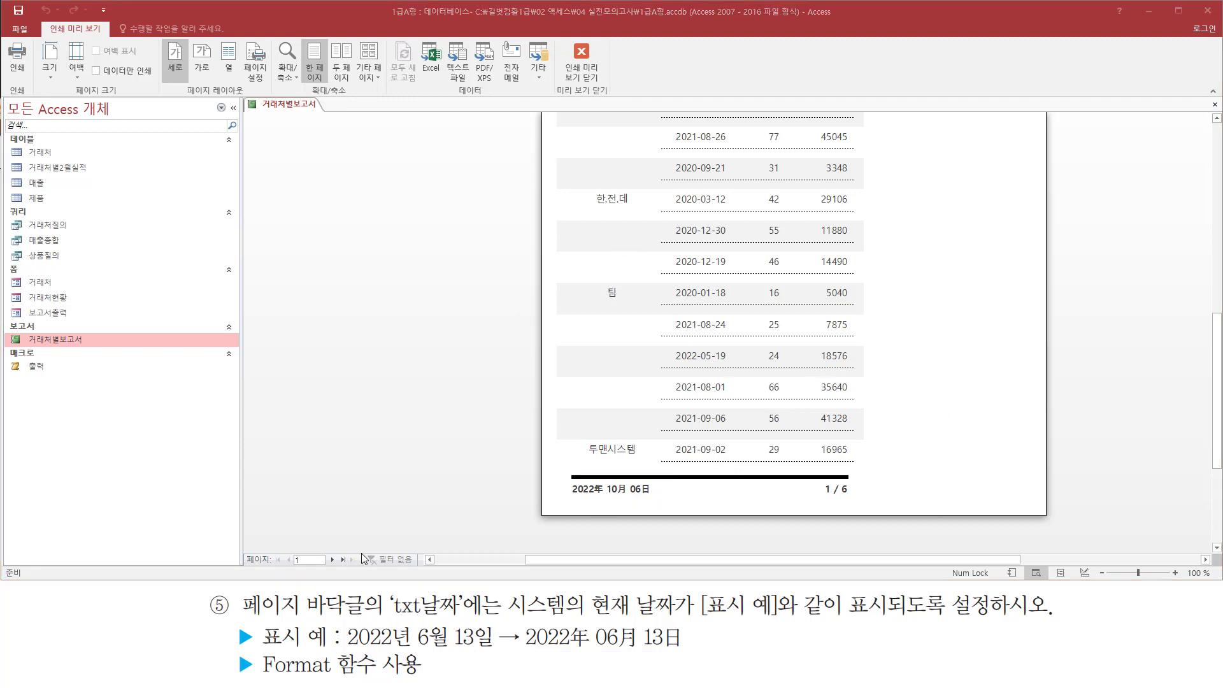
{"action": "left_click", "coordinate": [343, 560]}
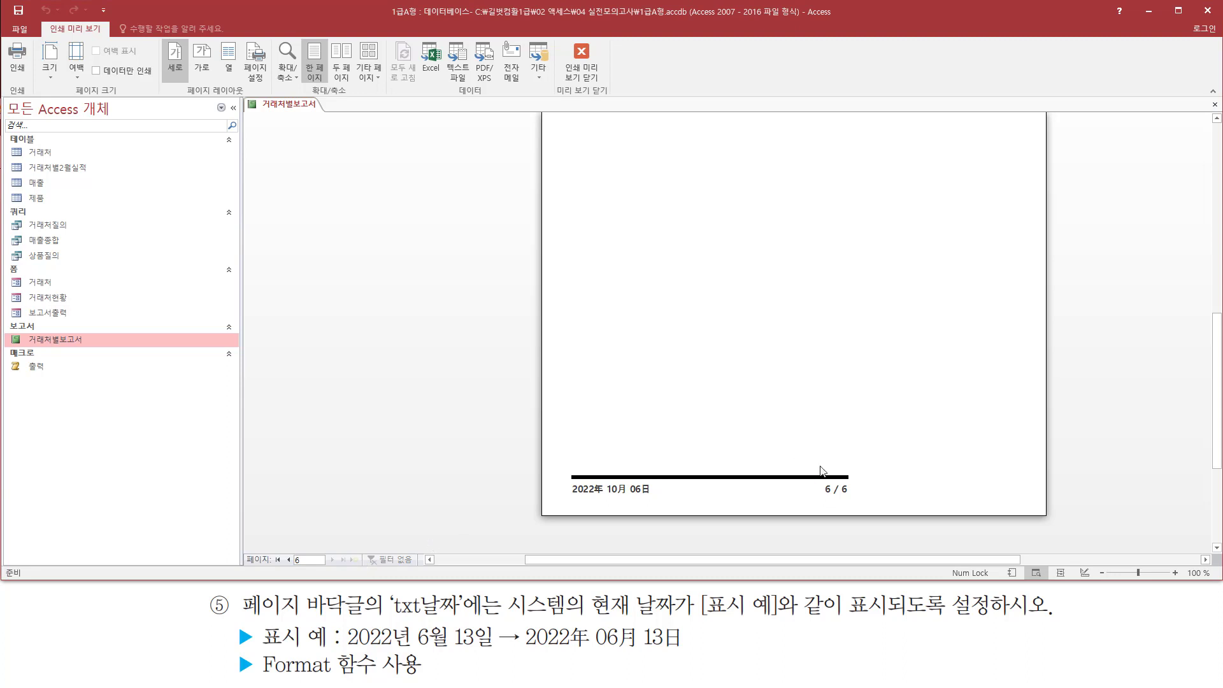
{"action": "left_click_drag", "start_coordinate": [812, 474], "coordinate": [870, 503]}
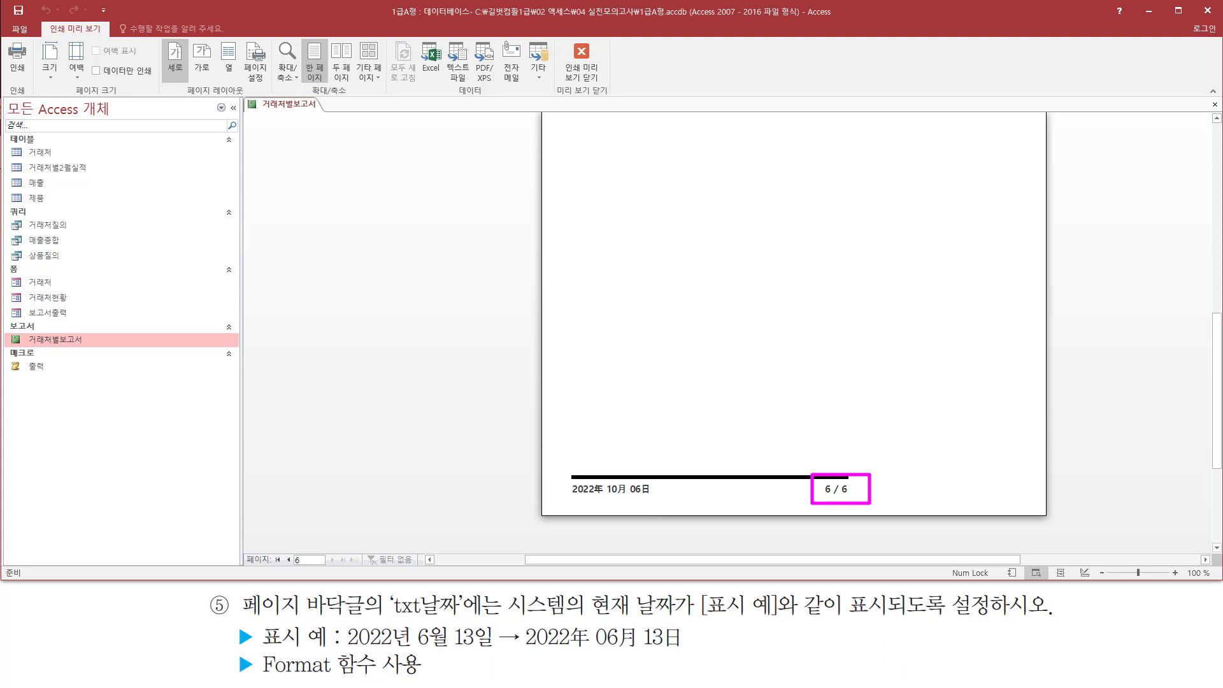
{"action": "key", "text": "Escape"}
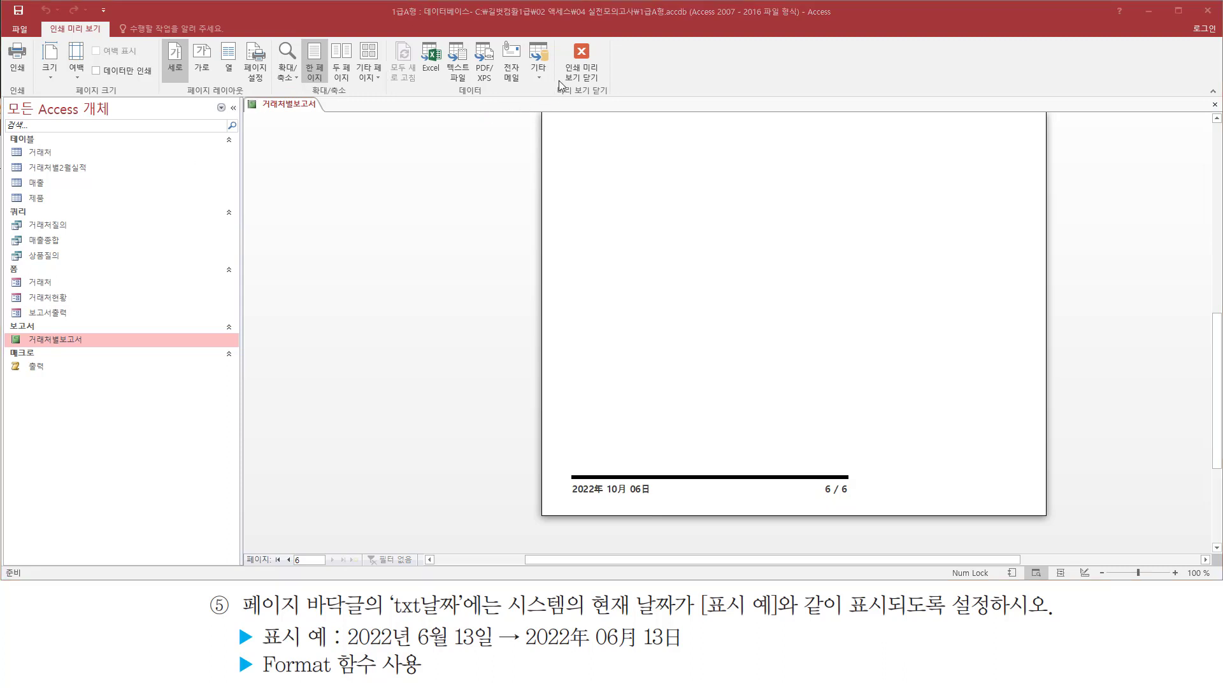
Return the 거래처별보고서 report to design view
{"action": "right_click", "coordinate": [466, 159]}
{"action": "left_click", "coordinate": [509, 195]}
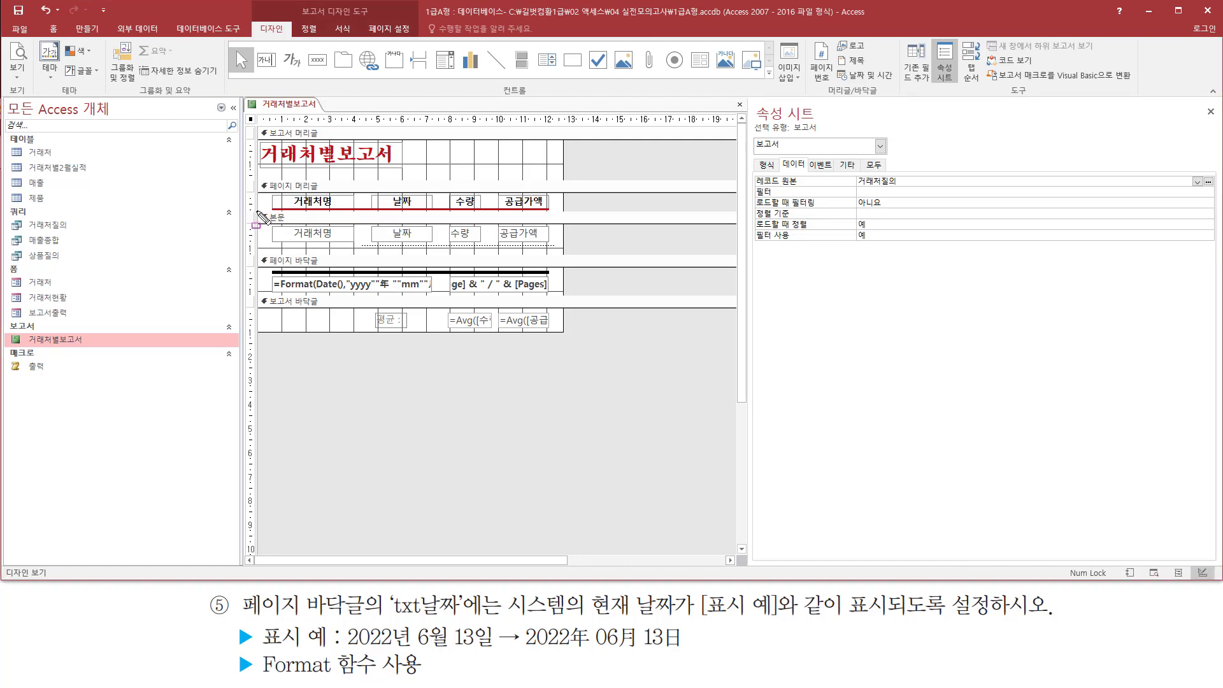
{"action": "left_click_drag", "start_coordinate": [257, 212], "coordinate": [587, 251]}
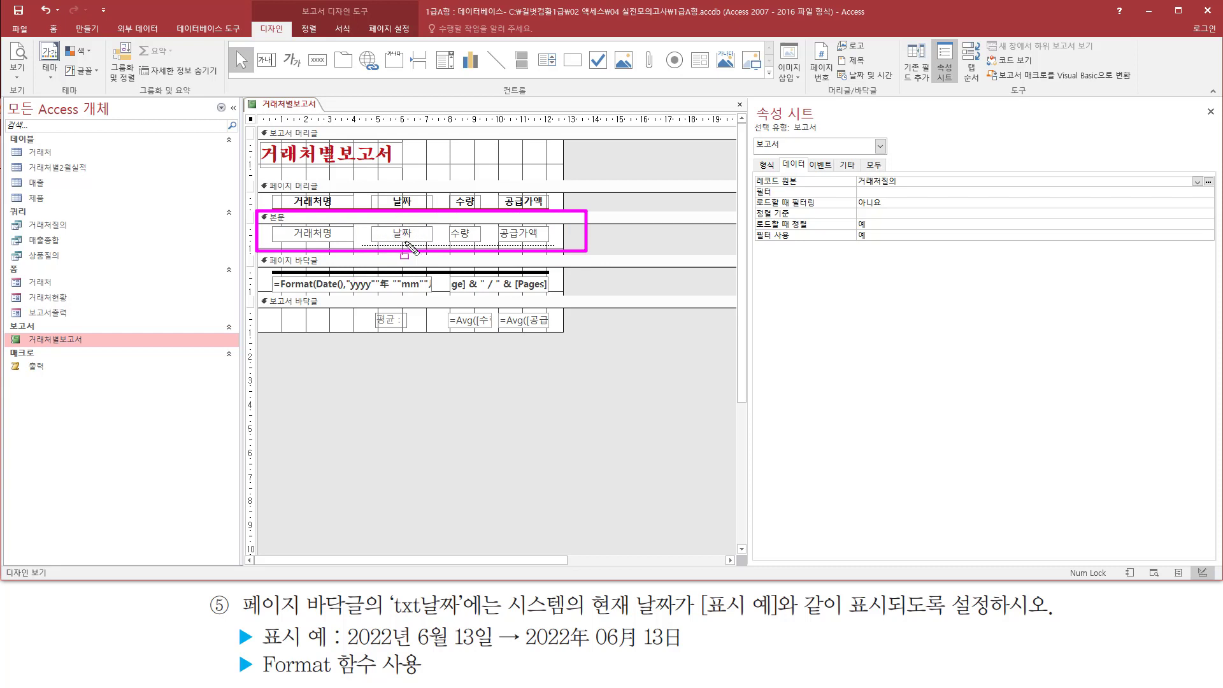
{"action": "key", "text": "Escape"}
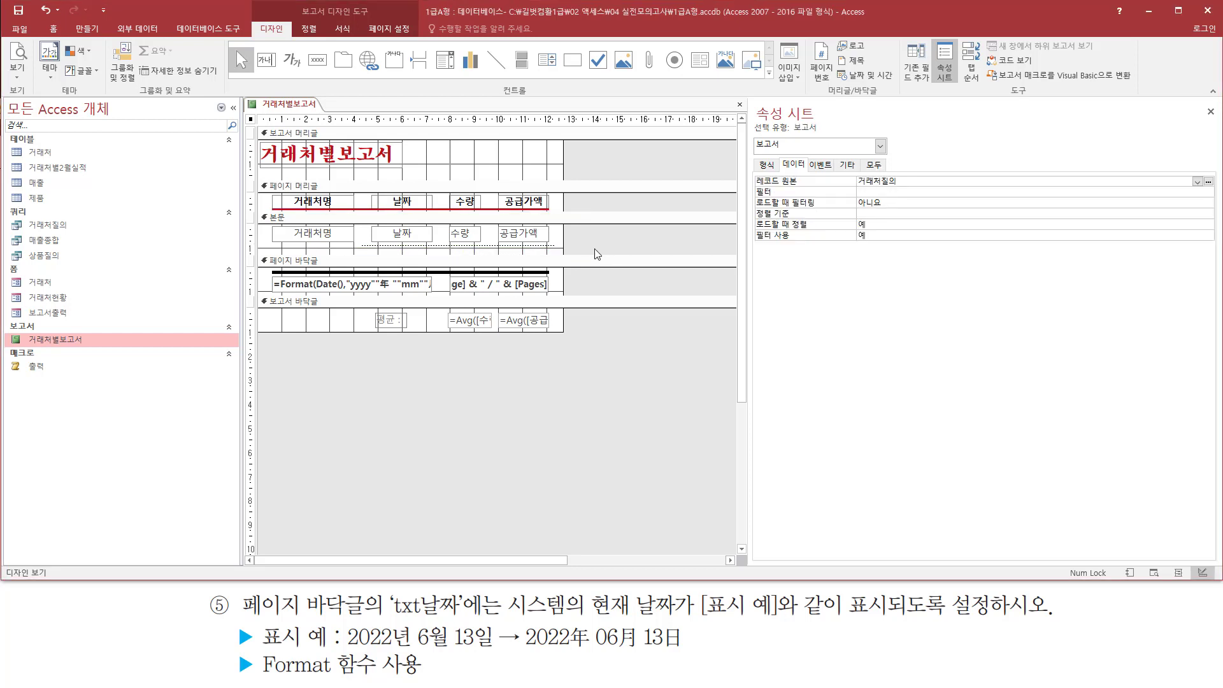
{"action": "left_click_drag", "start_coordinate": [260, 254], "coordinate": [592, 294]}
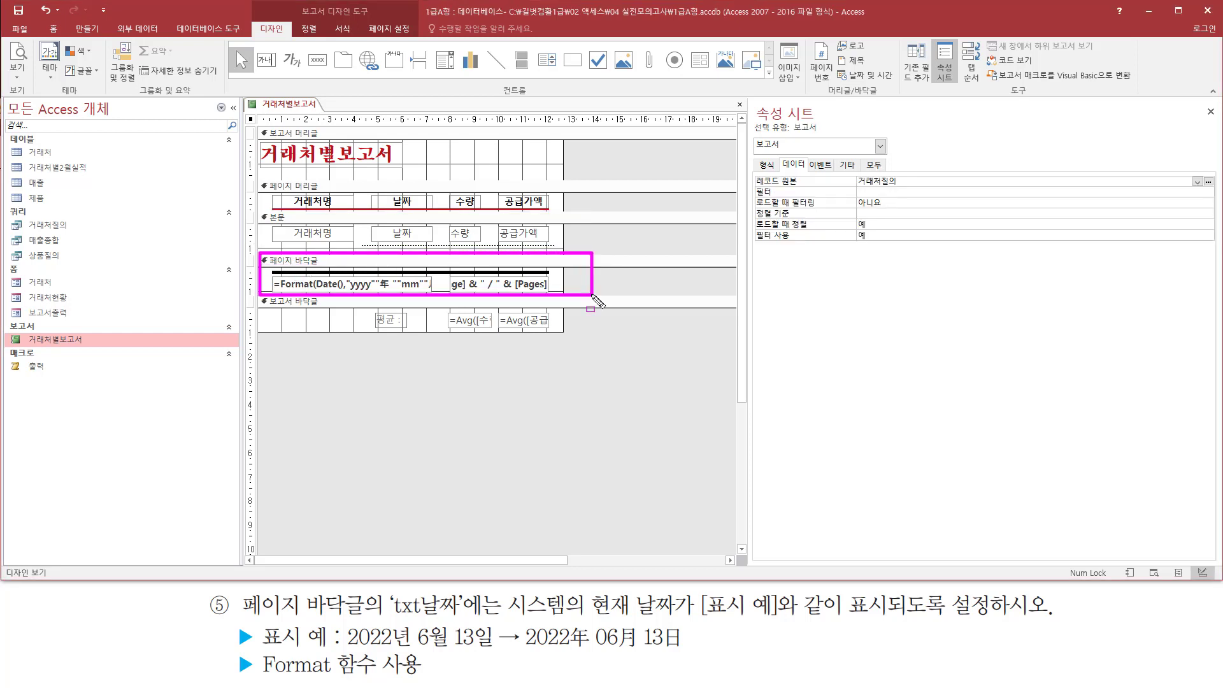
{"action": "key", "text": "Escape"}
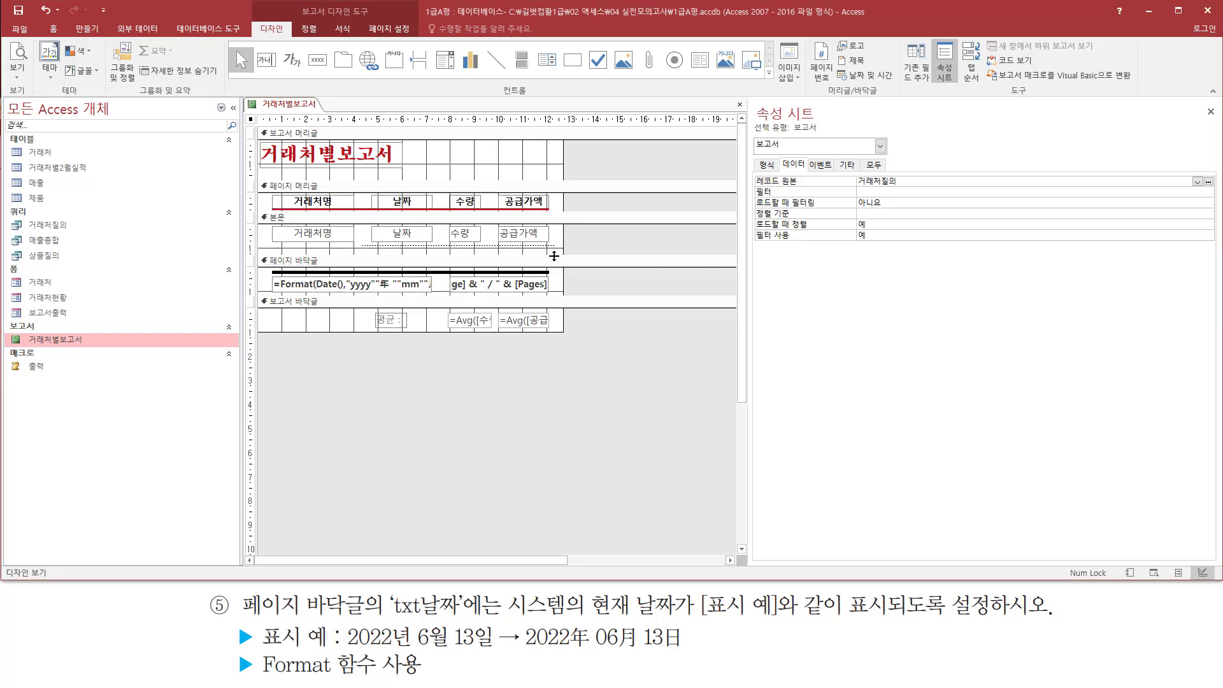
Increase the height of the 본문 section slightly and move its dotted line (lin선) down toward the section's lower edge
{"action": "left_click_drag", "start_coordinate": [554, 255], "coordinate": [554, 261]}
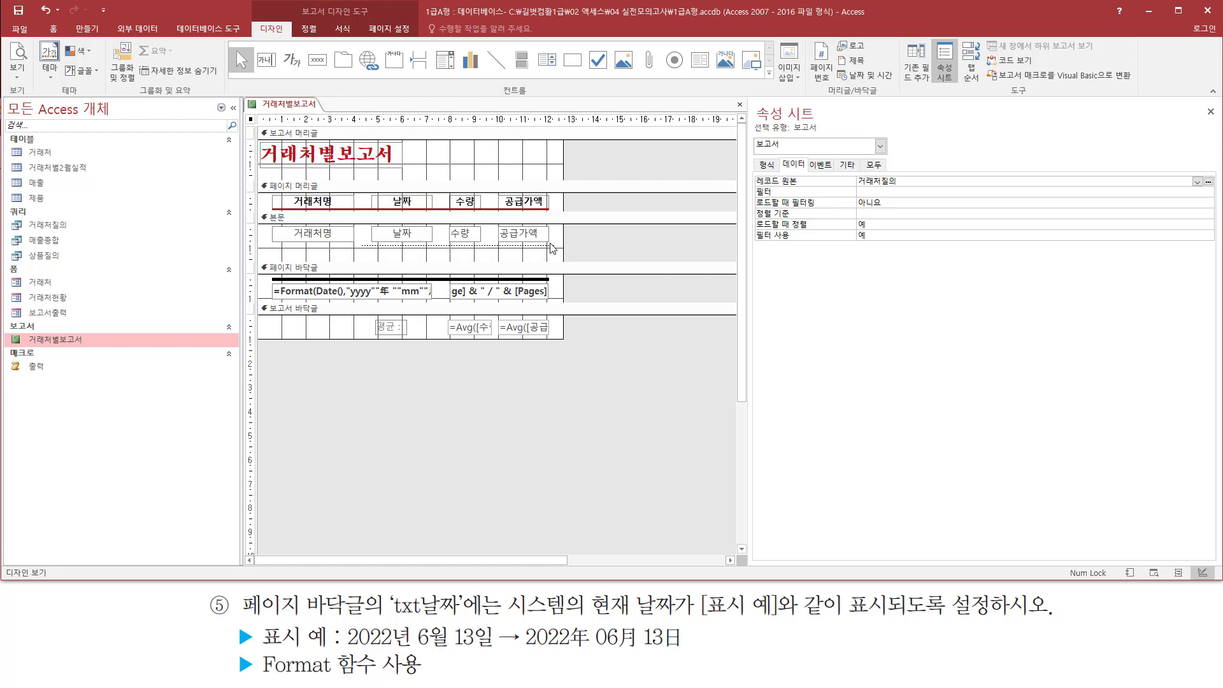
{"action": "left_click", "coordinate": [554, 244]}
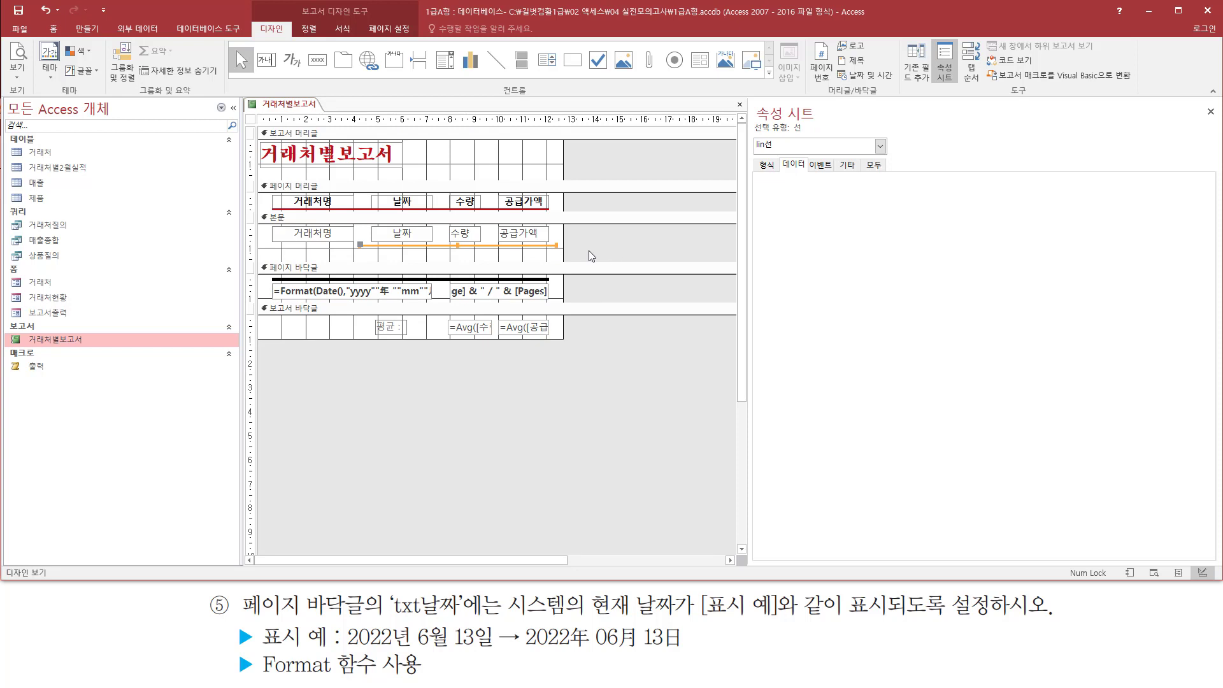
{"action": "key", "text": "Down"}
{"action": "key", "text": "Down"}
{"action": "key", "text": "Down"}
{"action": "key", "text": "Down"}
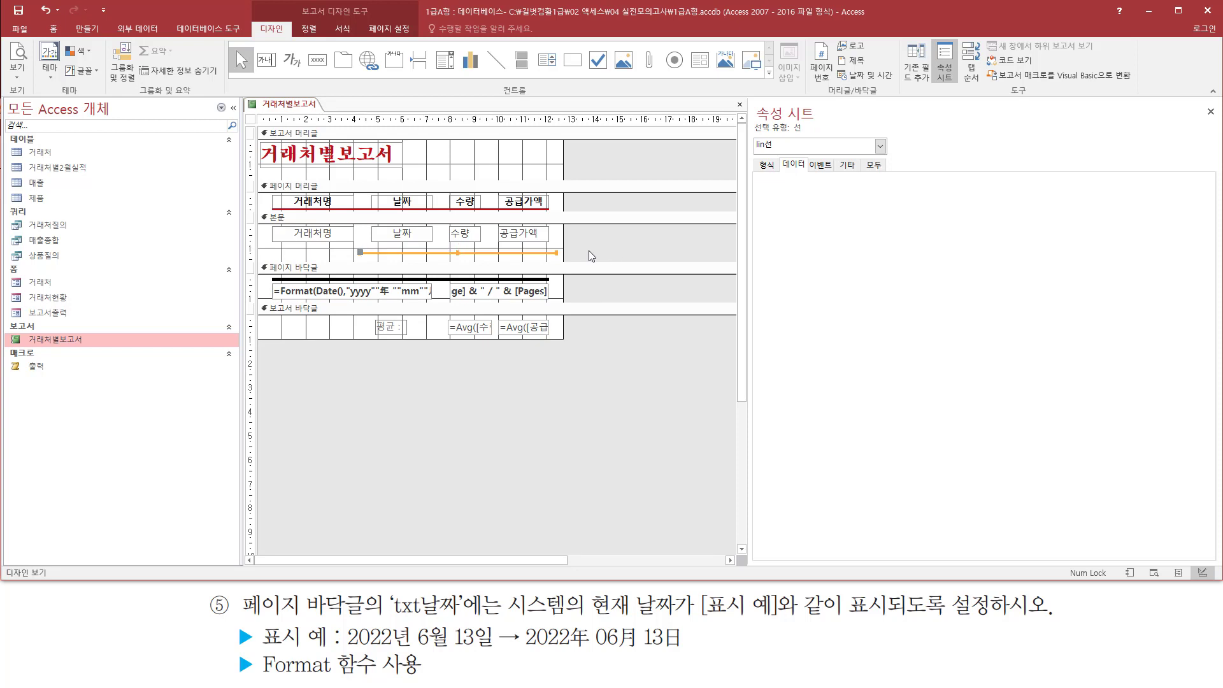
{"action": "left_click", "coordinate": [588, 251]}
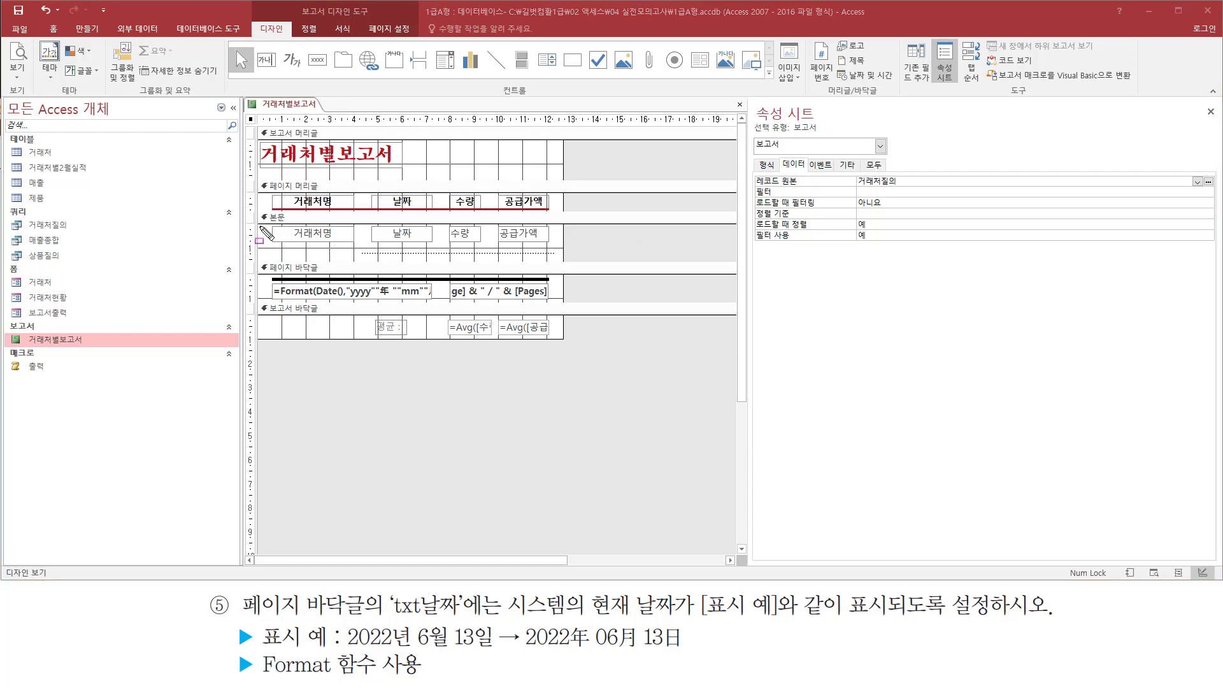
Open the report in print preview and go to its last page
{"action": "left_click_drag", "start_coordinate": [257, 225], "coordinate": [616, 249]}
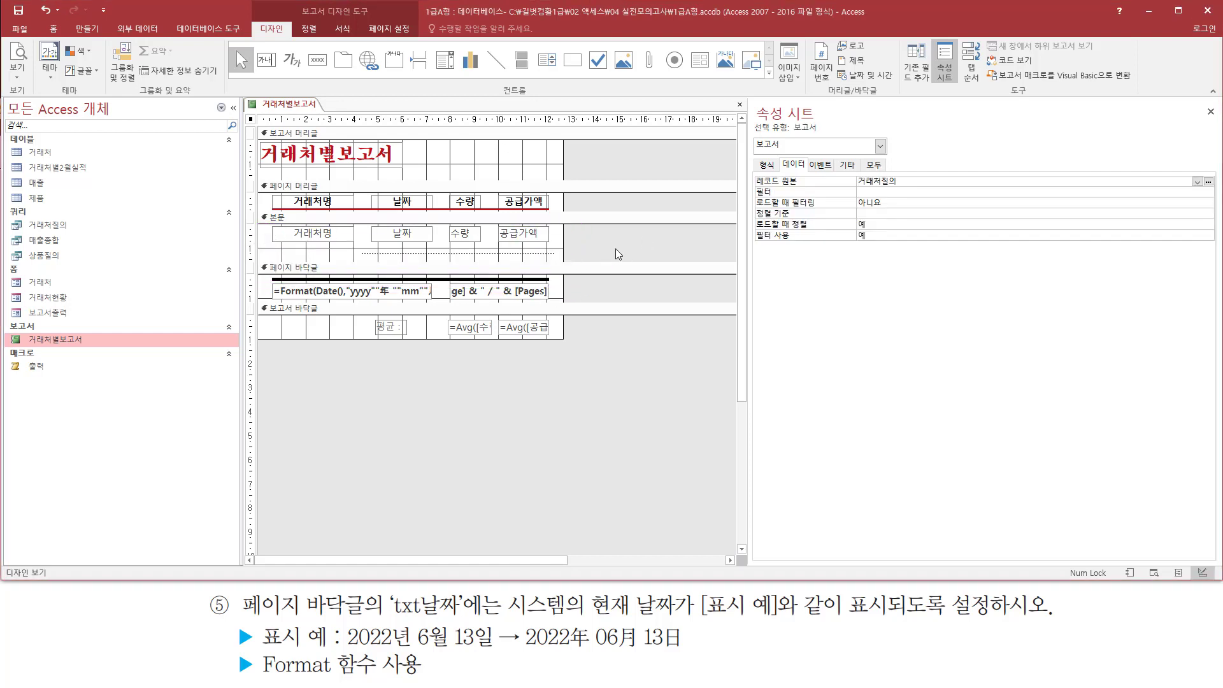
{"action": "right_click", "coordinate": [615, 249]}
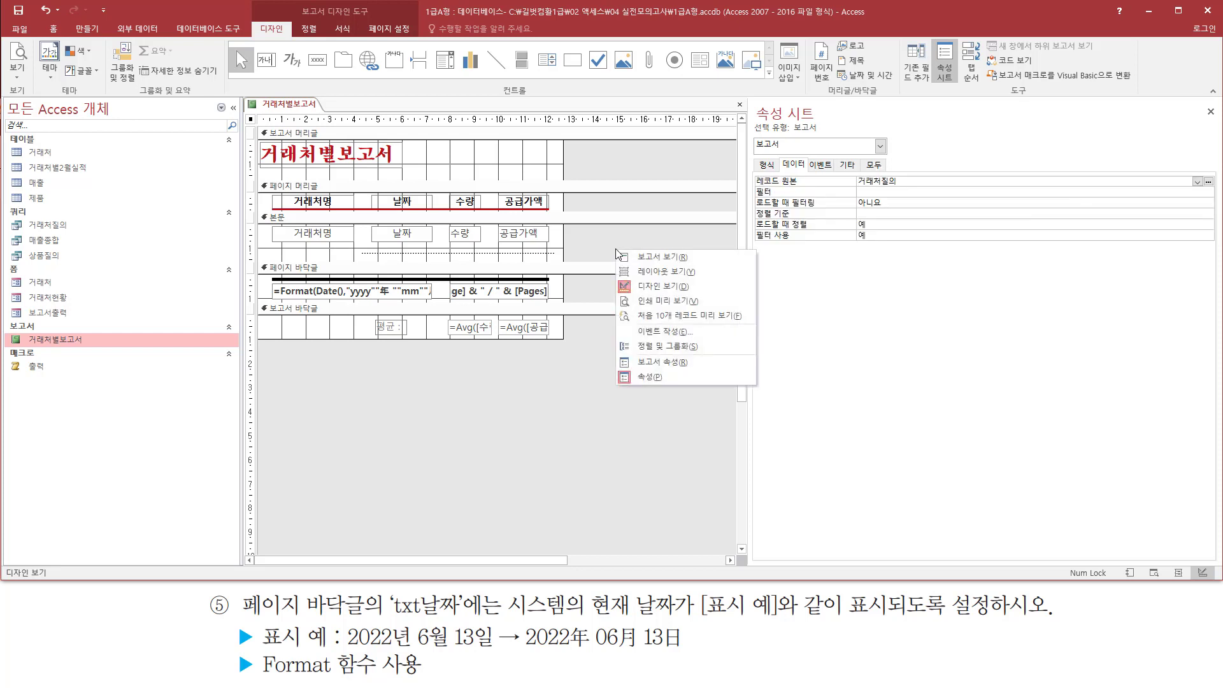
{"action": "left_click", "coordinate": [672, 302]}
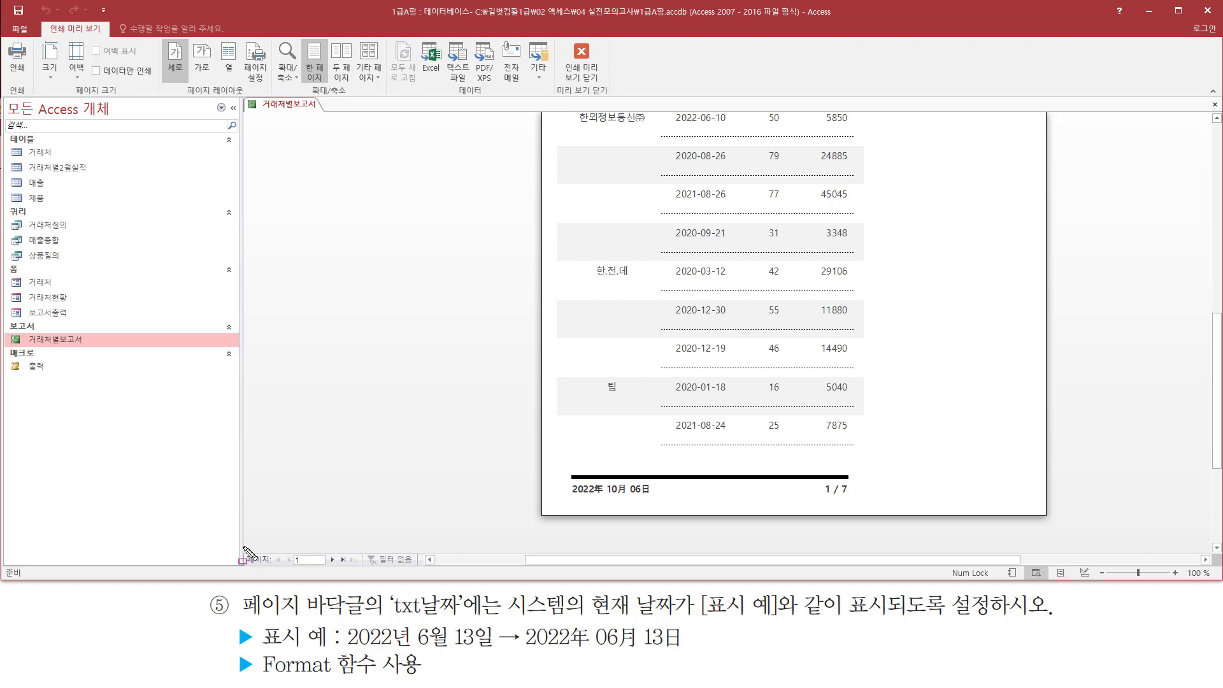
{"action": "mouse_move", "coordinate": [243, 546]}
{"action": "left_mouse_down"}
{"action": "mouse_move", "coordinate": [350, 579]}
{"action": "mouse_move", "coordinate": [380, 574]}
{"action": "mouse_move", "coordinate": [355, 571]}
{"action": "left_mouse_up"}
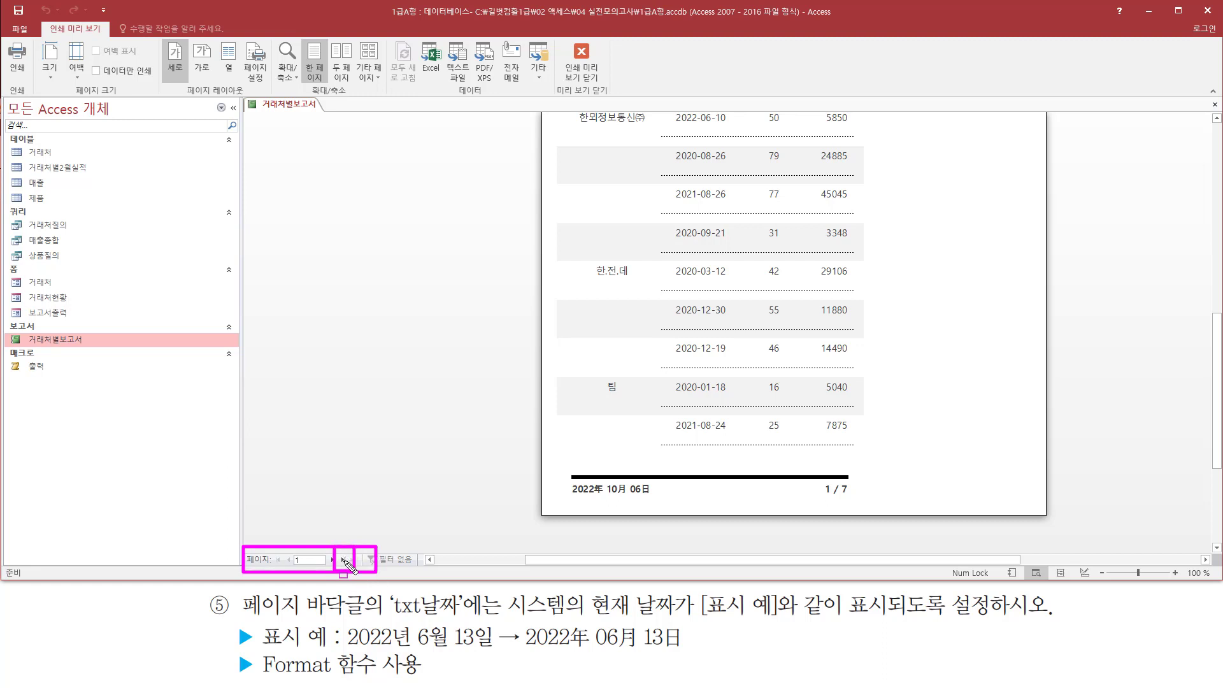
{"action": "key", "text": "Escape"}
{"action": "left_click", "coordinate": [343, 559]}
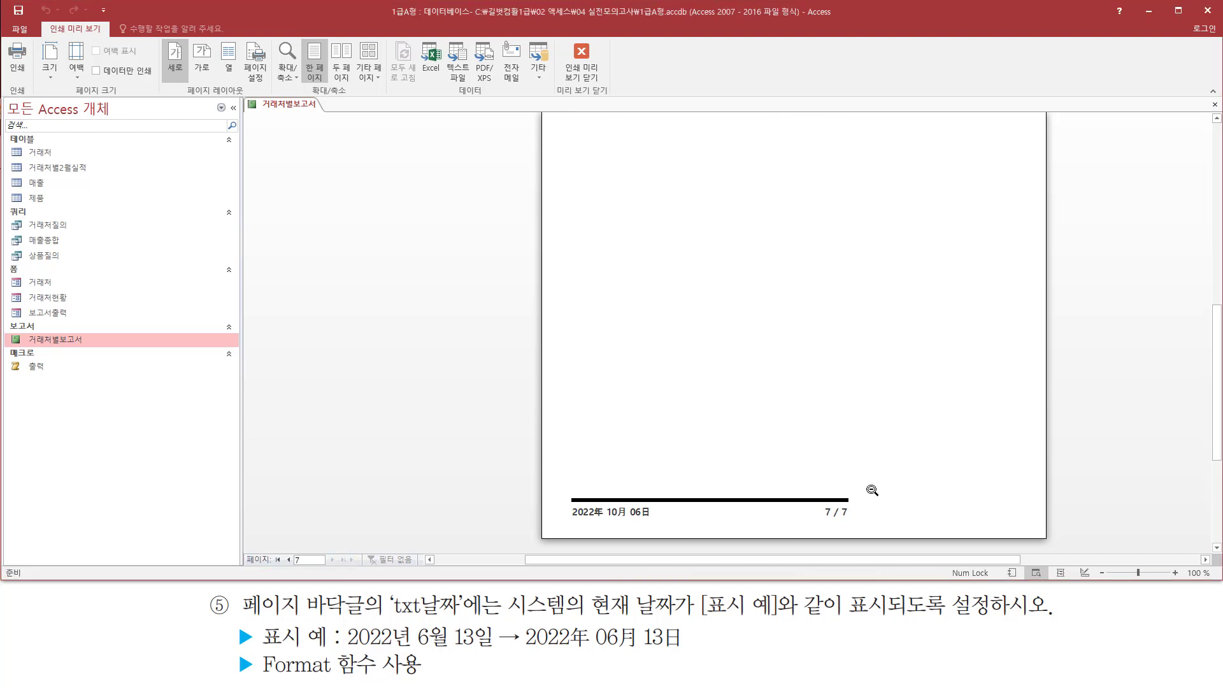
Check the page number and the first customer record on the last page, and return to design view
{"action": "key", "text": "ctrl+2"}
{"action": "mouse_move", "coordinate": [807, 499]}
{"action": "left_mouse_down"}
{"action": "mouse_move", "coordinate": [855, 532]}
{"action": "mouse_move", "coordinate": [873, 527]}
{"action": "left_mouse_up"}
{"action": "key", "text": "Escape"}
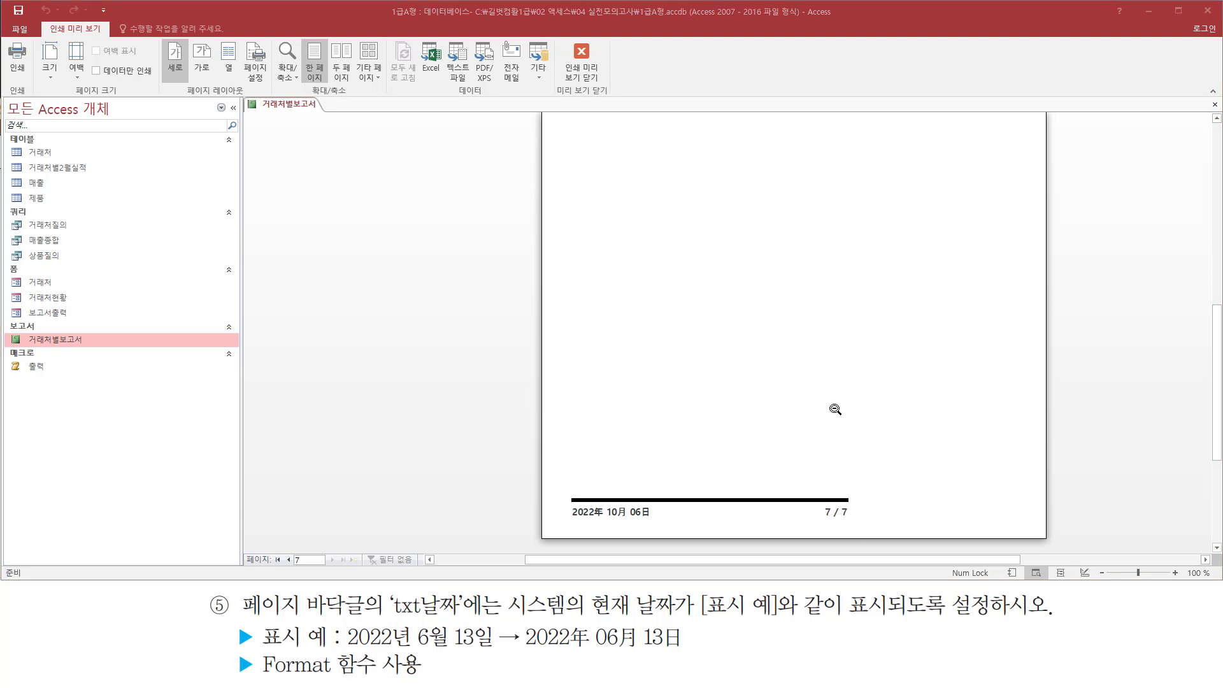
{"action": "scroll", "coordinate": [835, 409], "scroll_direction": "up", "scroll_amount": 10}
{"action": "key", "text": "ctrl+2"}
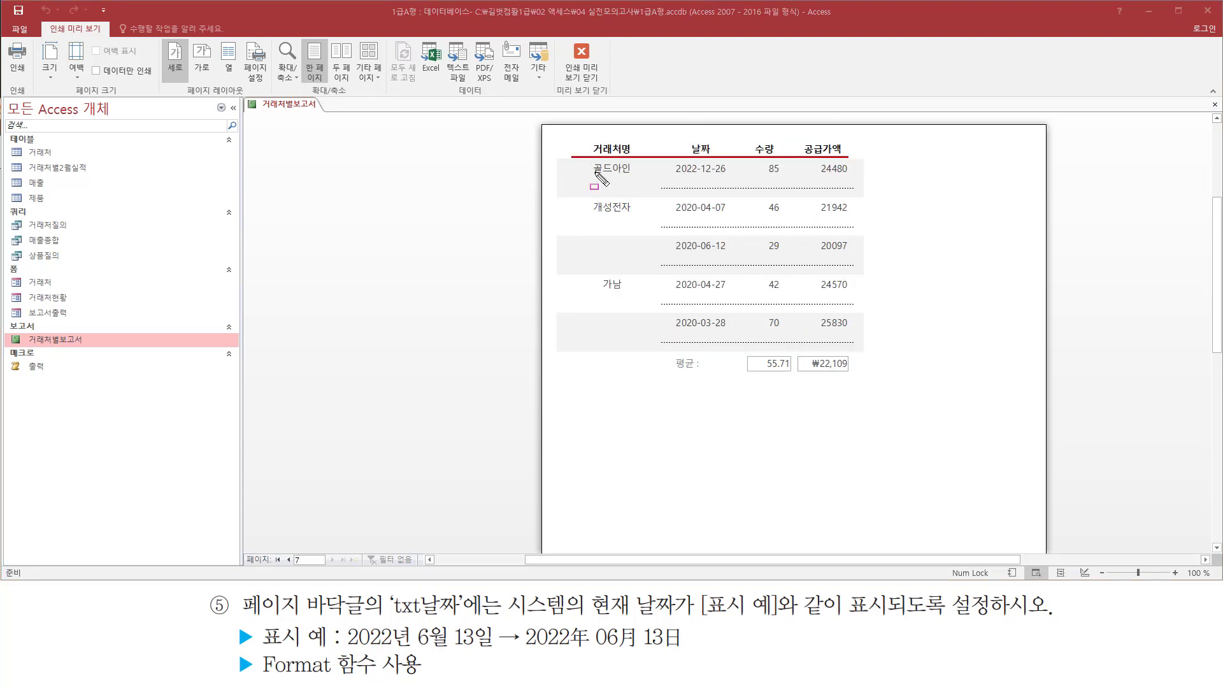
{"action": "left_click_drag", "start_coordinate": [587, 180], "coordinate": [631, 181]}
{"action": "right_click", "coordinate": [500, 145]}
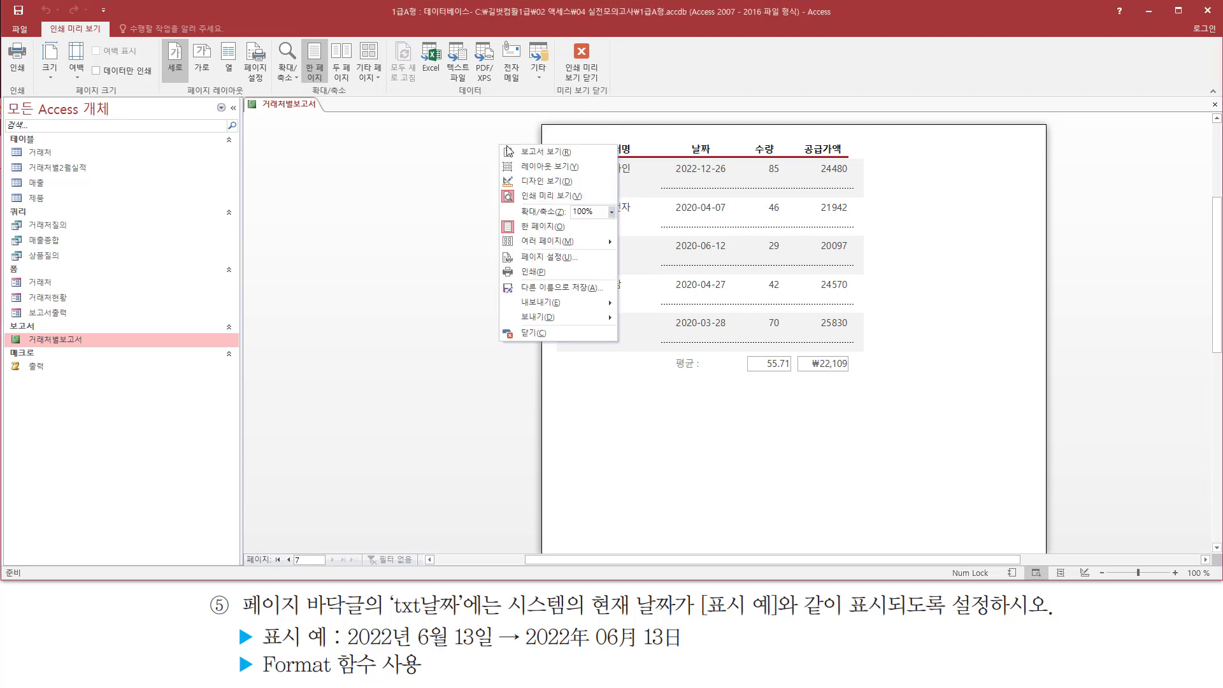
{"action": "left_click", "coordinate": [551, 183]}
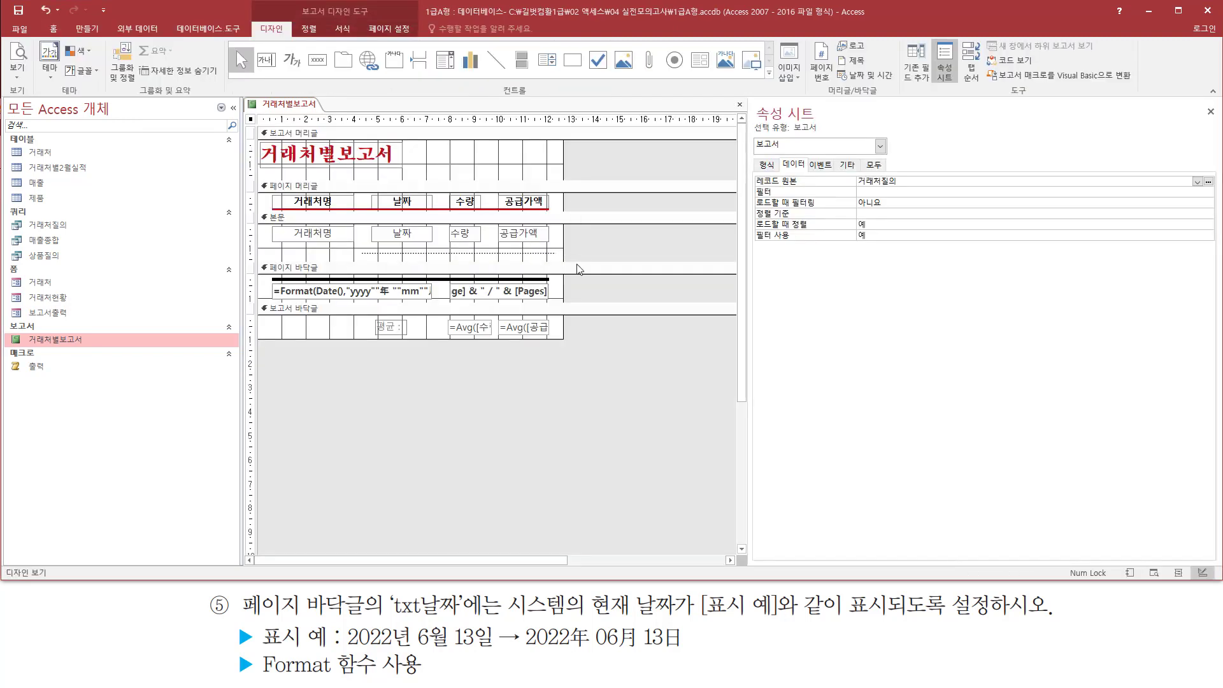
Increase the 본문 section's height a little more and move its dotted line slightly farther down
{"action": "left_click", "coordinate": [577, 260]}
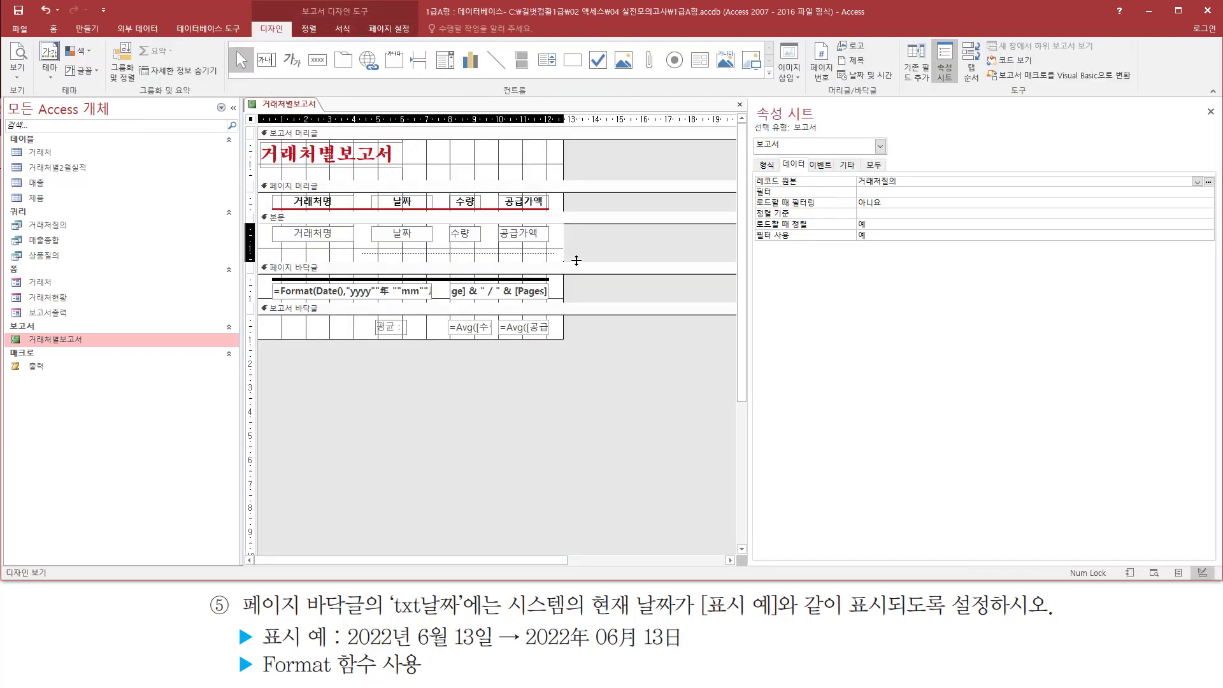
{"action": "left_click_drag", "start_coordinate": [577, 261], "coordinate": [578, 265]}
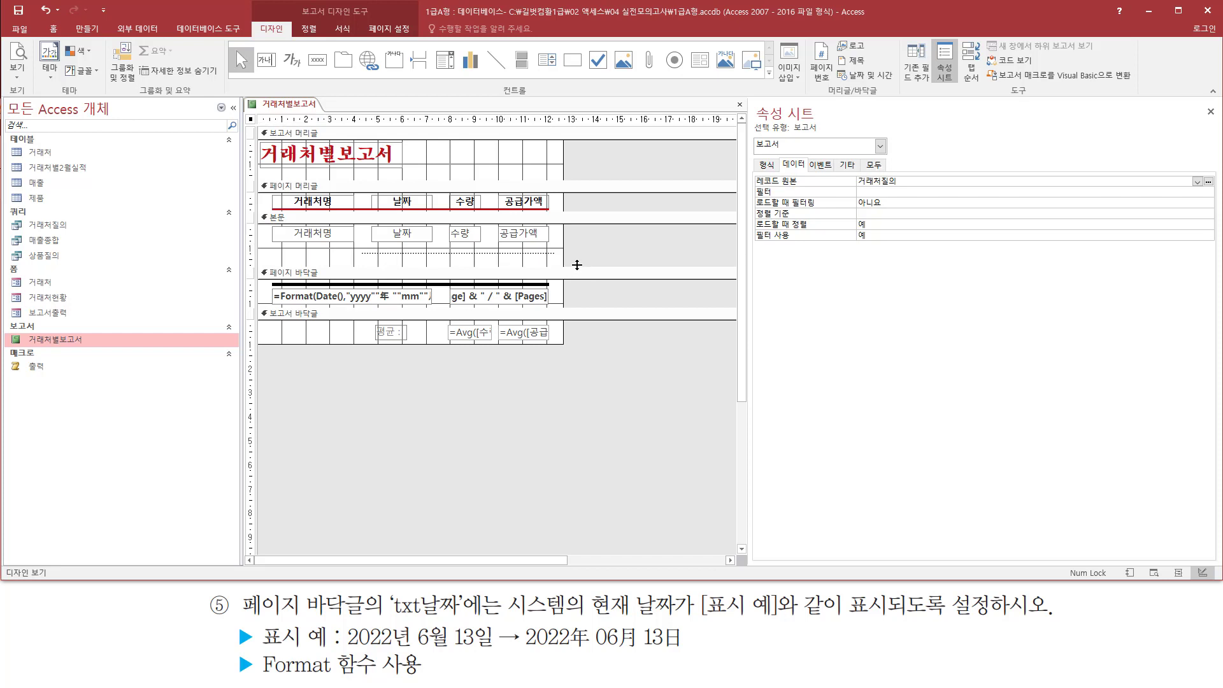
{"action": "left_click", "coordinate": [547, 254]}
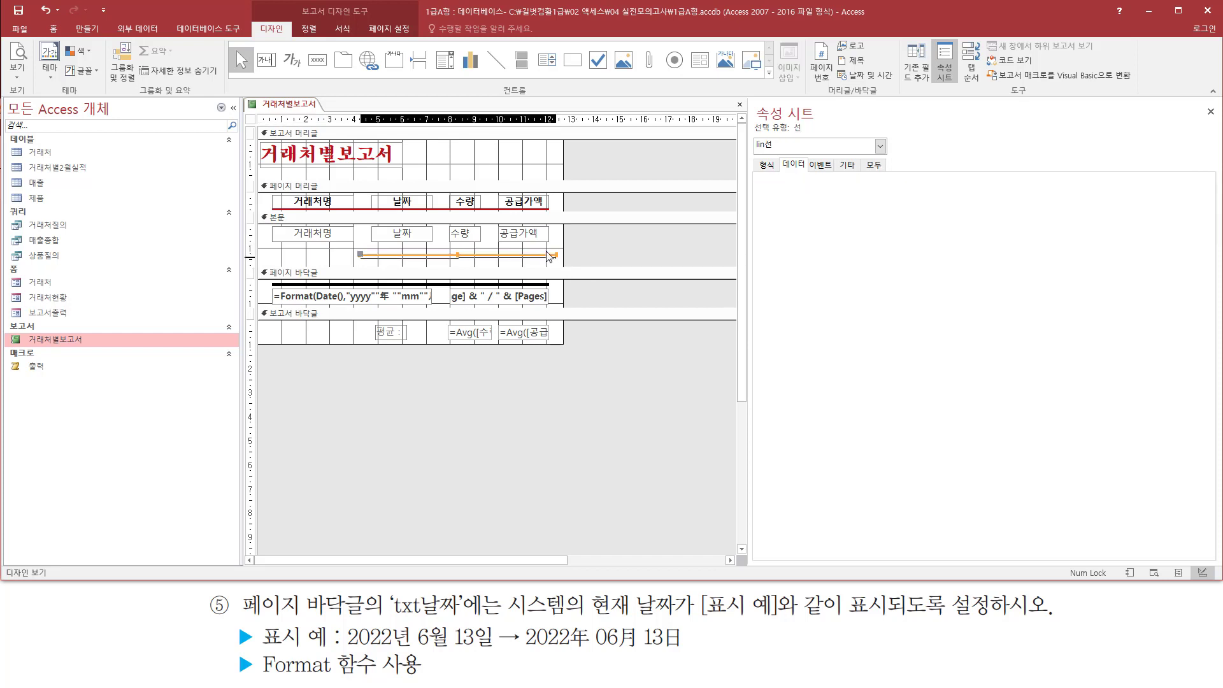
{"action": "left_click_drag", "start_coordinate": [547, 252], "coordinate": [547, 254]}
{"action": "left_click", "coordinate": [614, 239]}
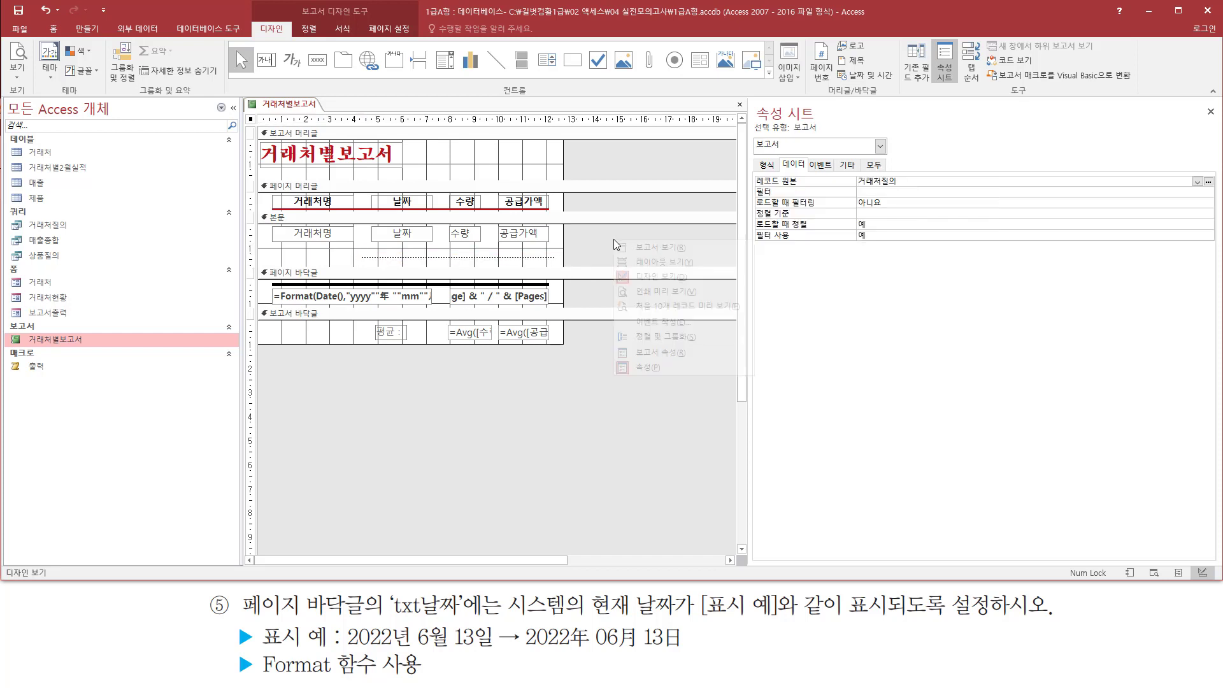
Check the last page's records and page number in print preview, and return to design view
{"action": "right_click", "coordinate": [614, 238]}
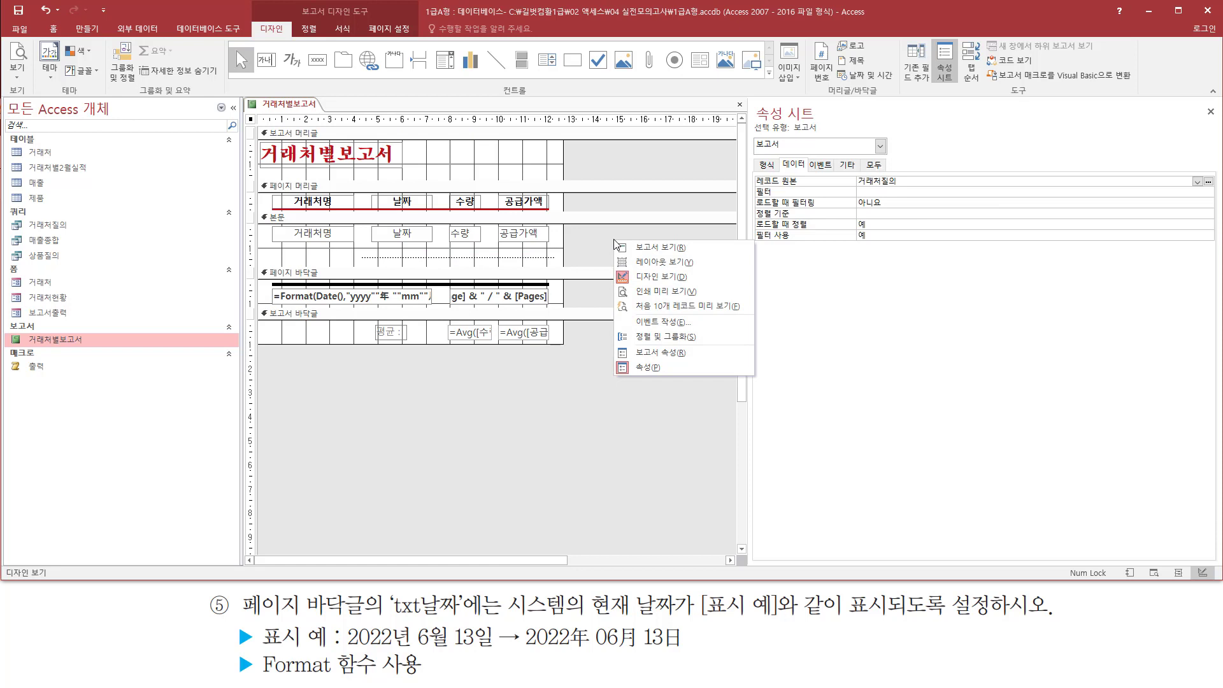
{"action": "left_click", "coordinate": [651, 294]}
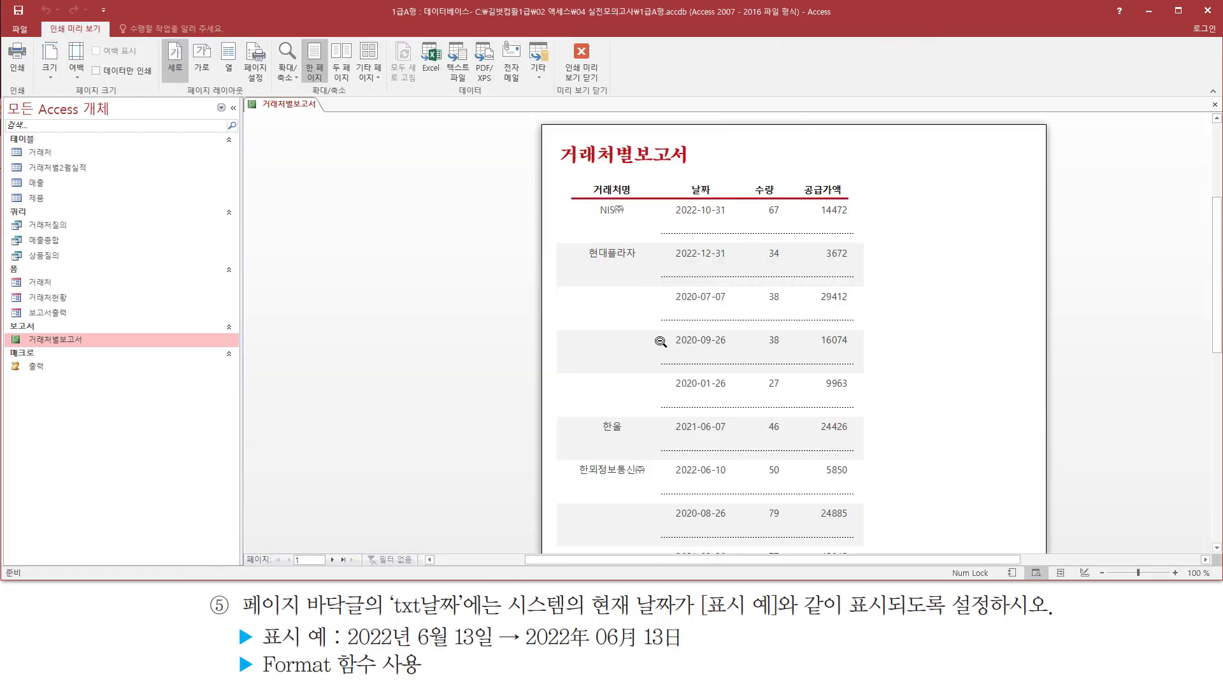
{"action": "left_click", "coordinate": [342, 560]}
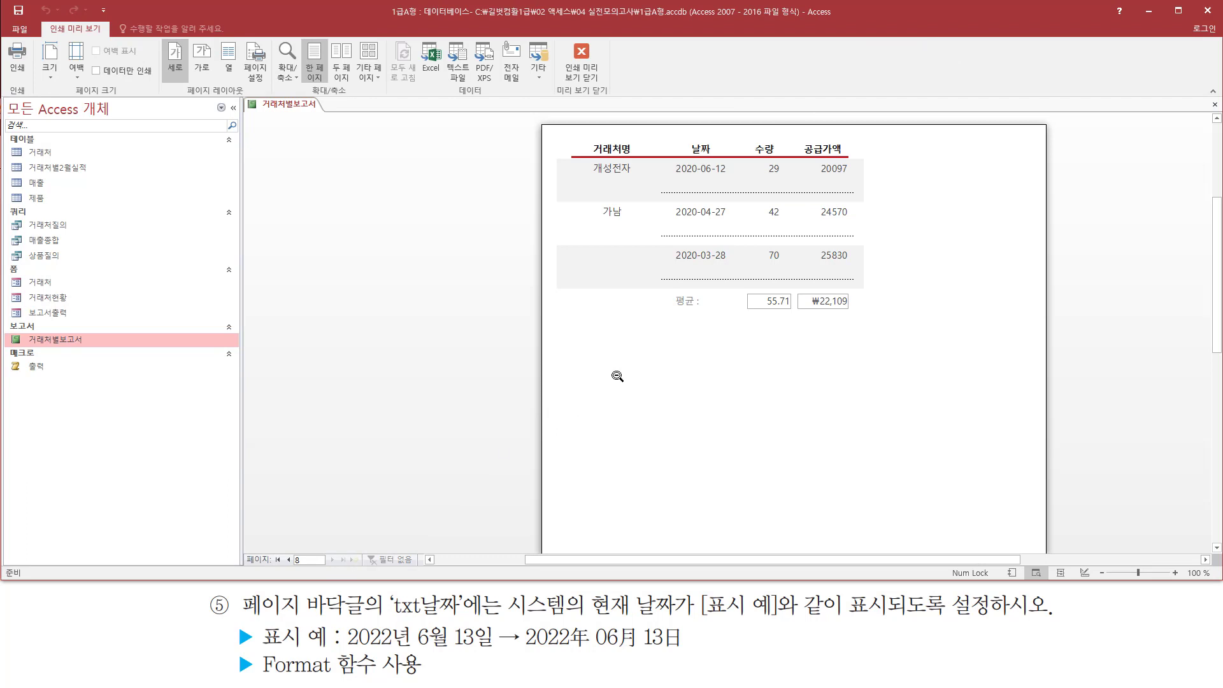
{"action": "scroll", "coordinate": [597, 383], "scroll_direction": "down", "scroll_amount": 2}
{"action": "scroll", "coordinate": [596, 382], "scroll_direction": "down", "scroll_amount": 5}
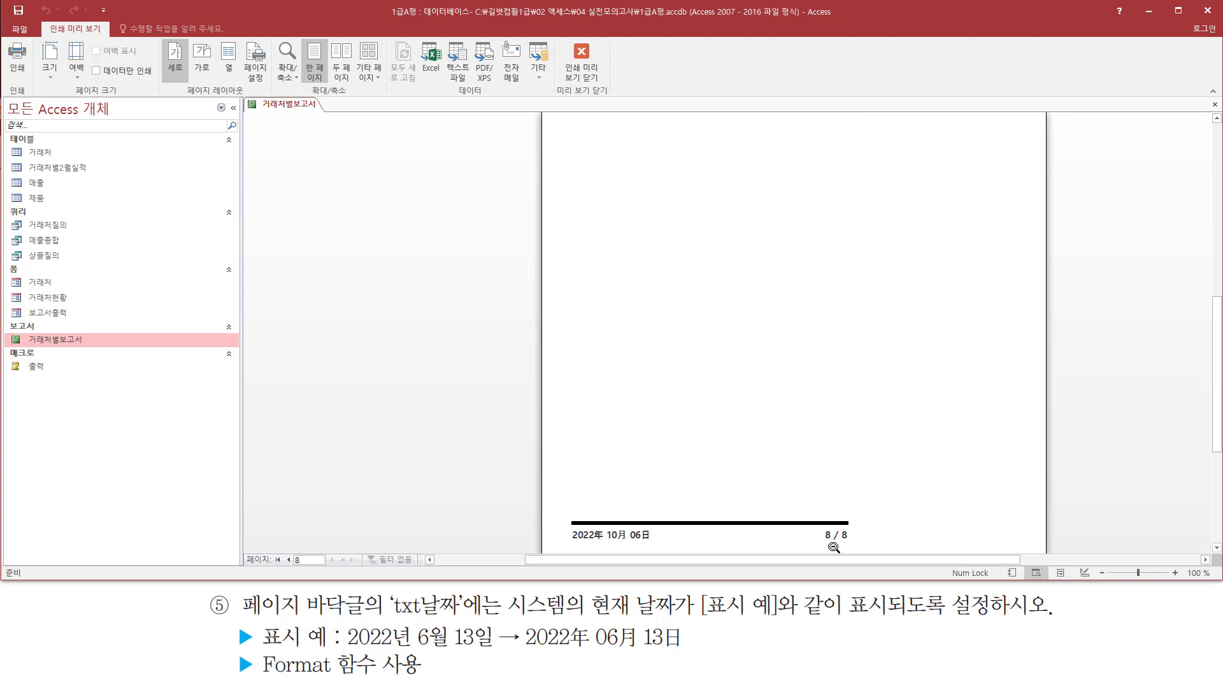
{"action": "right_click", "coordinate": [377, 150]}
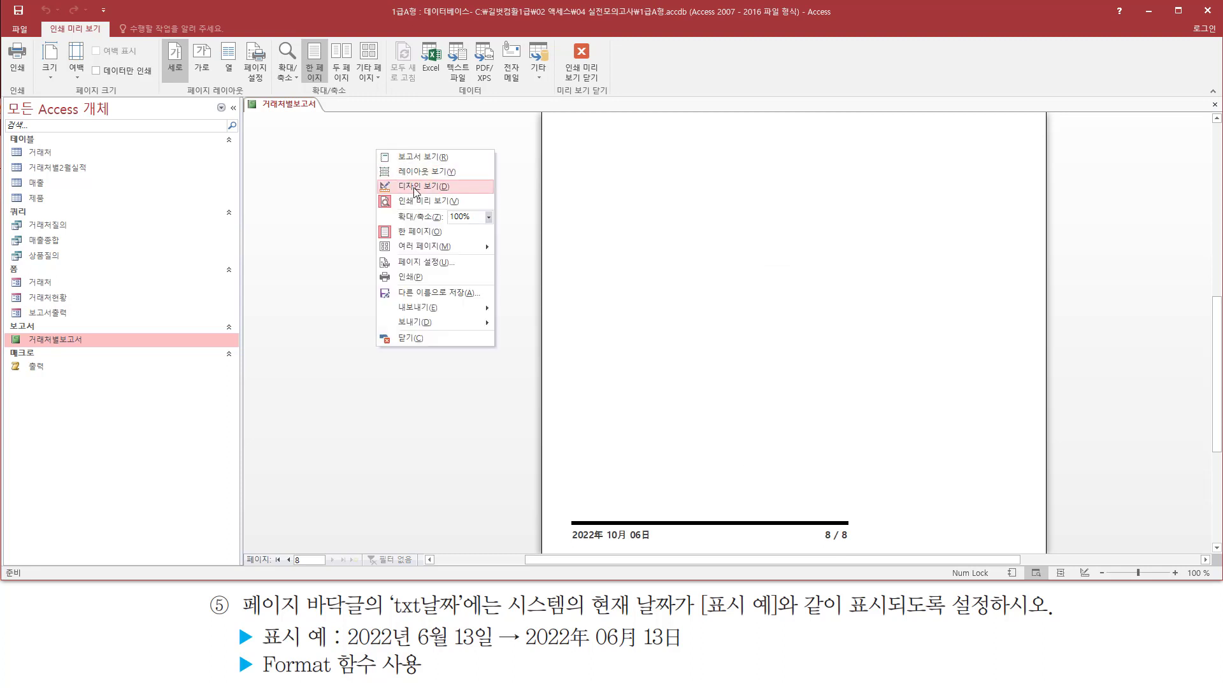
{"action": "left_click", "coordinate": [415, 189]}
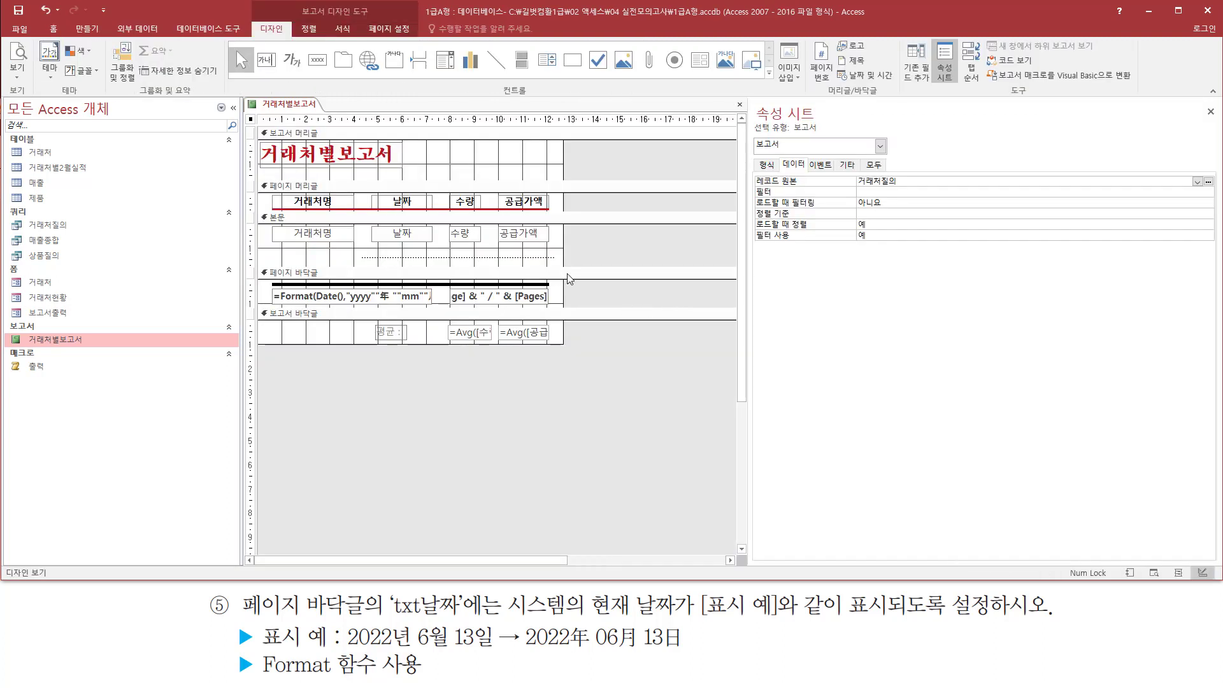
Reduce the 본문 section's height slightly and open the report in print preview again
{"action": "left_click_drag", "start_coordinate": [576, 267], "coordinate": [576, 265]}
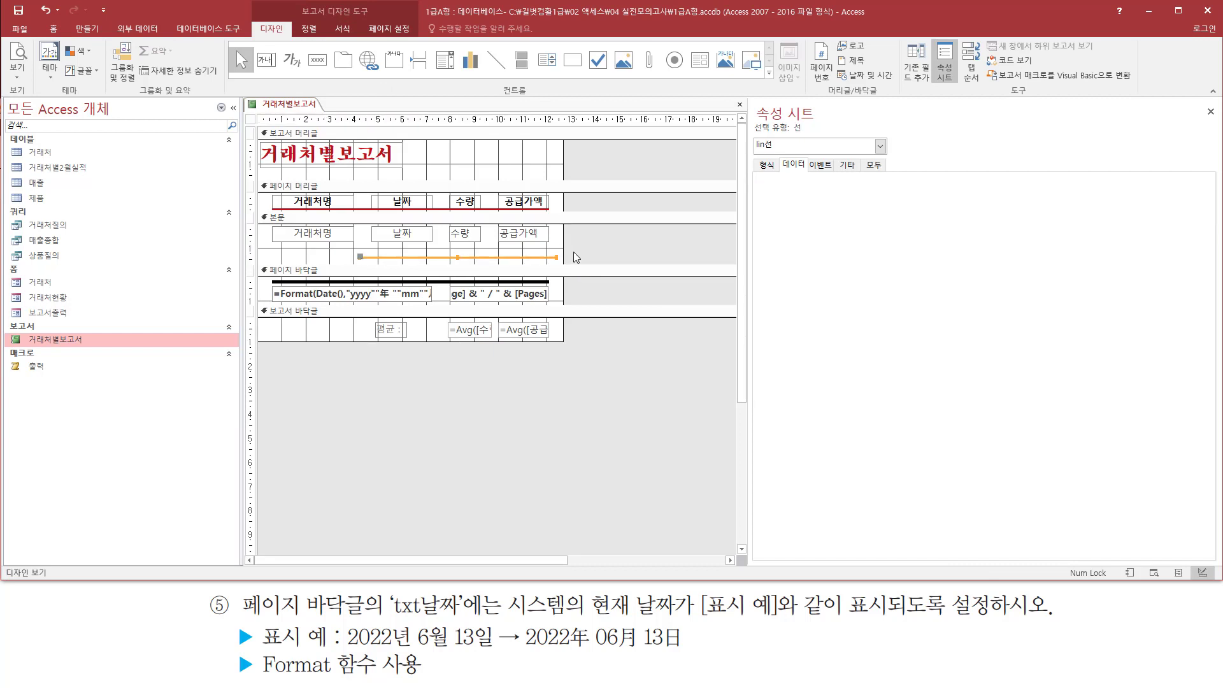
{"action": "right_click", "coordinate": [617, 239]}
{"action": "left_click", "coordinate": [657, 290]}
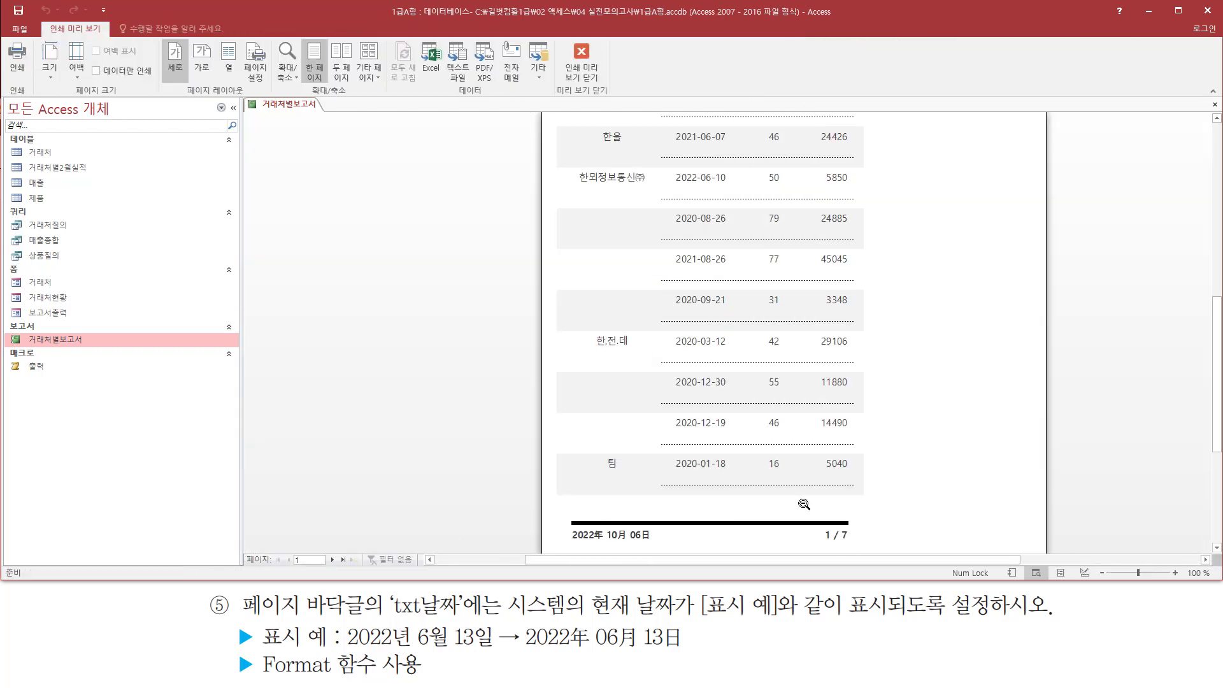
Check the page number in the first page's footer and go to the last page of the preview
{"action": "left_click_drag", "start_coordinate": [817, 513], "coordinate": [864, 549]}
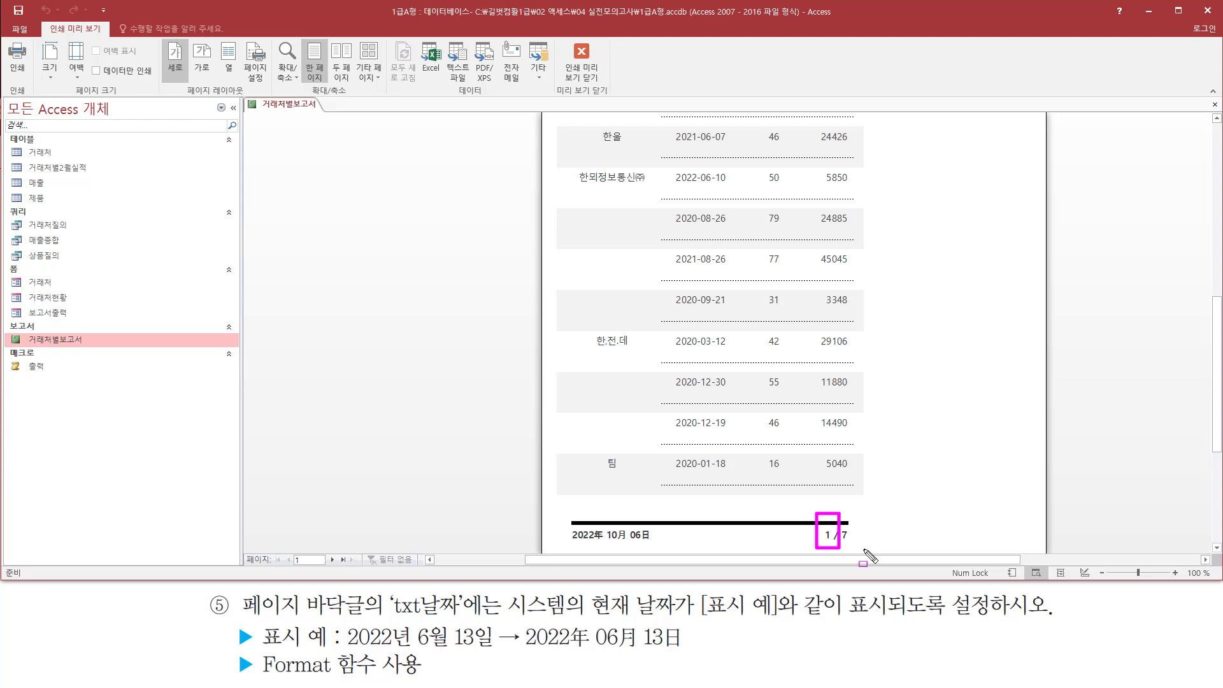
{"action": "left_click_drag", "start_coordinate": [337, 546], "coordinate": [354, 569]}
{"action": "key", "text": "Escape"}
{"action": "left_click", "coordinate": [342, 560]}
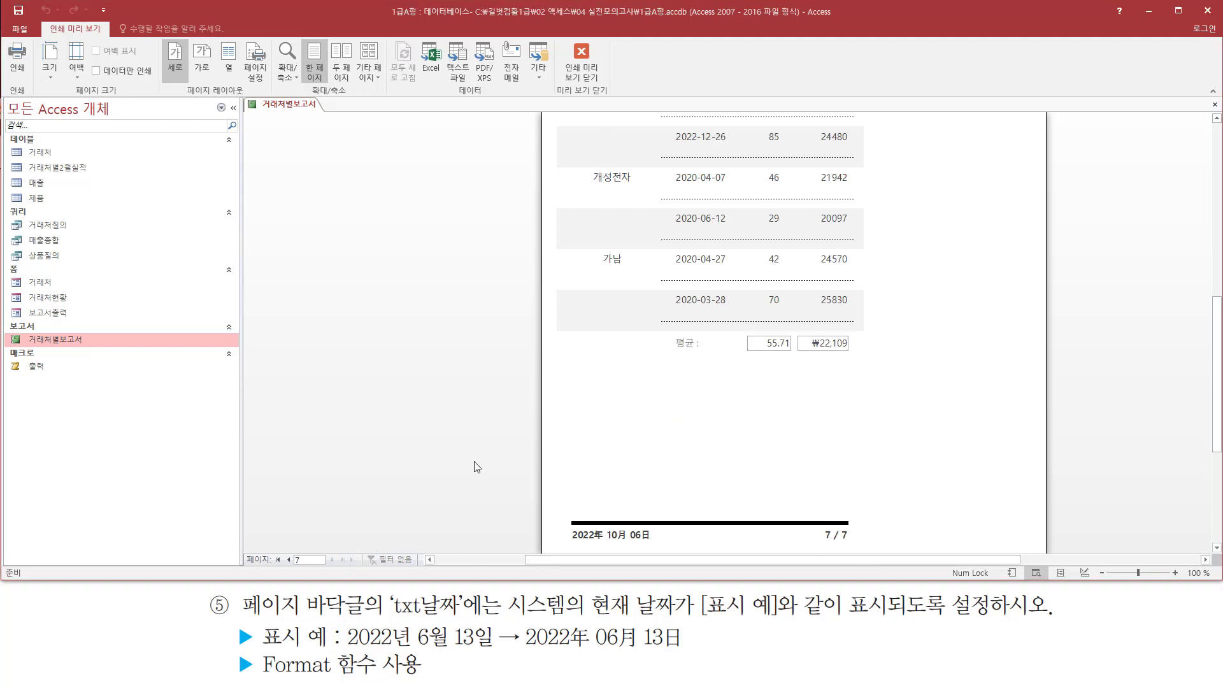
Examine the first customer record and the dotted line spacing on the last page, and return to design view
{"action": "scroll", "coordinate": [650, 409], "scroll_direction": "up", "scroll_amount": 7}
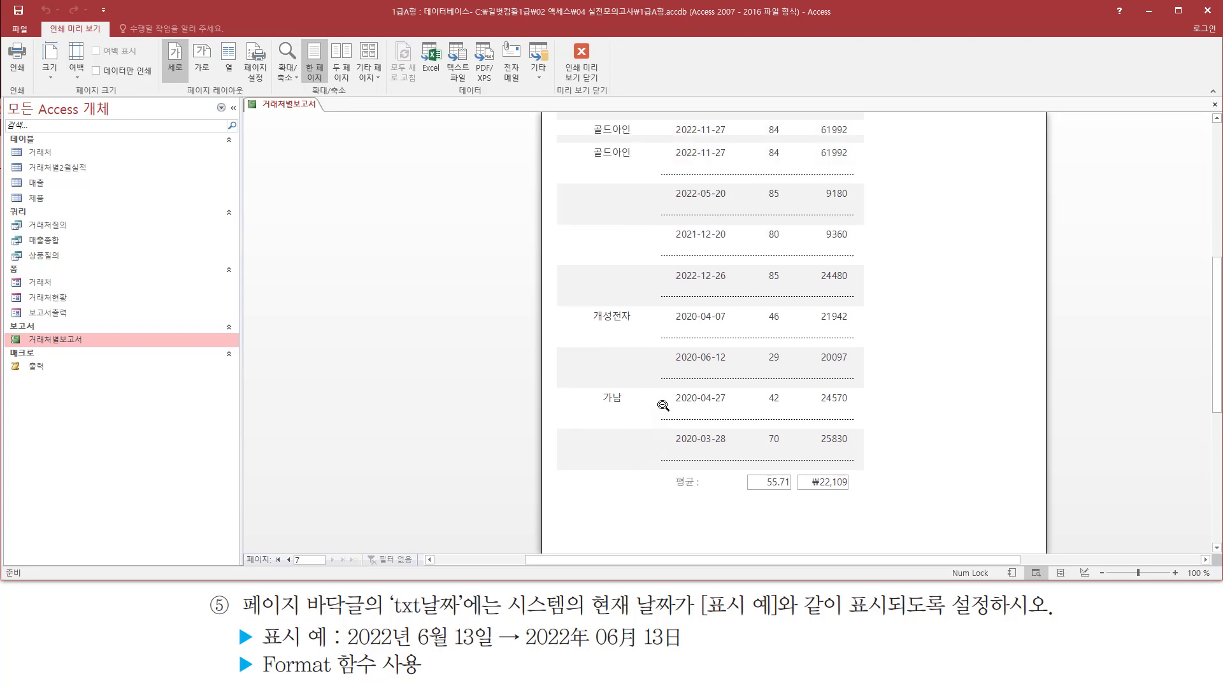
{"action": "scroll", "coordinate": [663, 405], "scroll_direction": "up", "scroll_amount": 4}
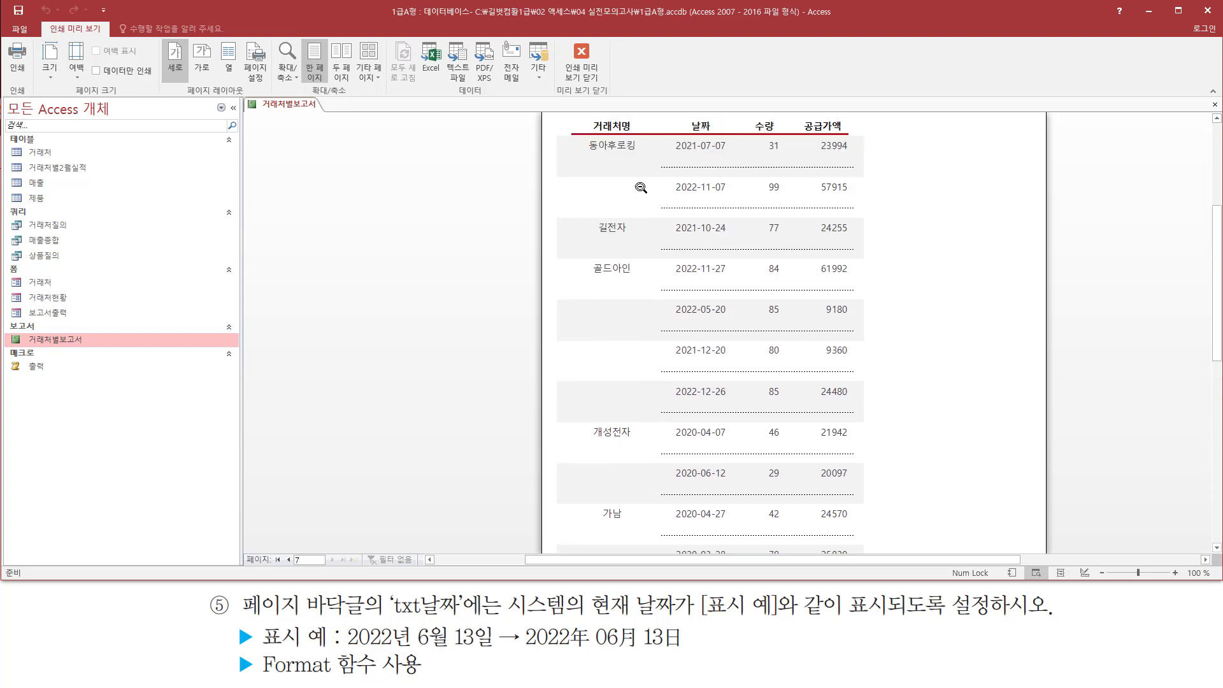
{"action": "key", "text": "ctrl+shift+d"}
{"action": "left_click_drag", "start_coordinate": [577, 154], "coordinate": [645, 155]}
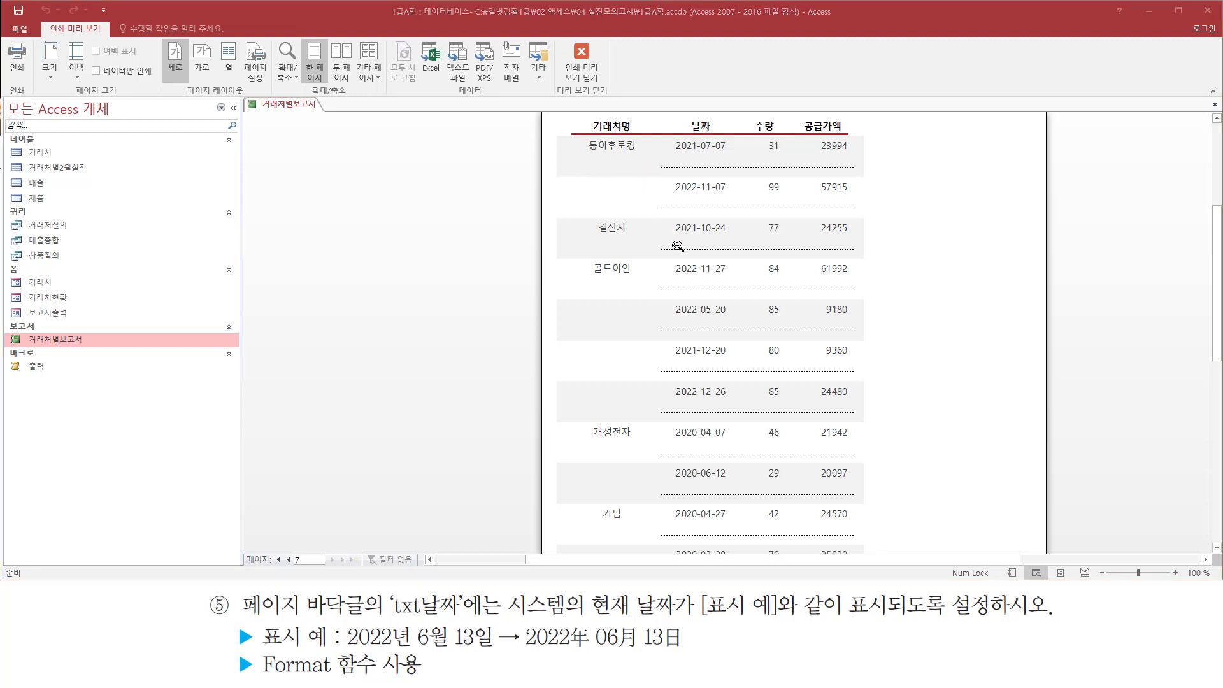
{"action": "scroll", "coordinate": [675, 255], "scroll_direction": "down", "scroll_amount": 6}
{"action": "scroll", "coordinate": [679, 262], "scroll_direction": "down", "scroll_amount": 2}
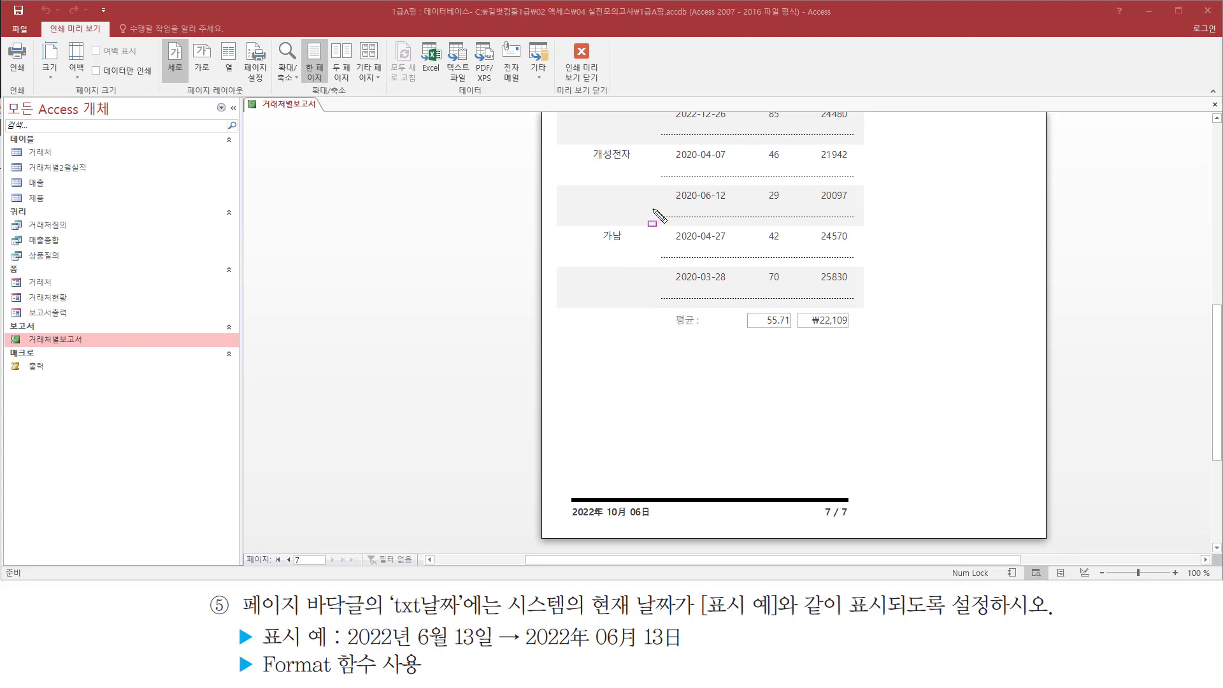
{"action": "left_click_drag", "start_coordinate": [651, 209], "coordinate": [862, 225]}
{"action": "key", "text": "Escape"}
{"action": "left_click", "coordinate": [582, 59]}
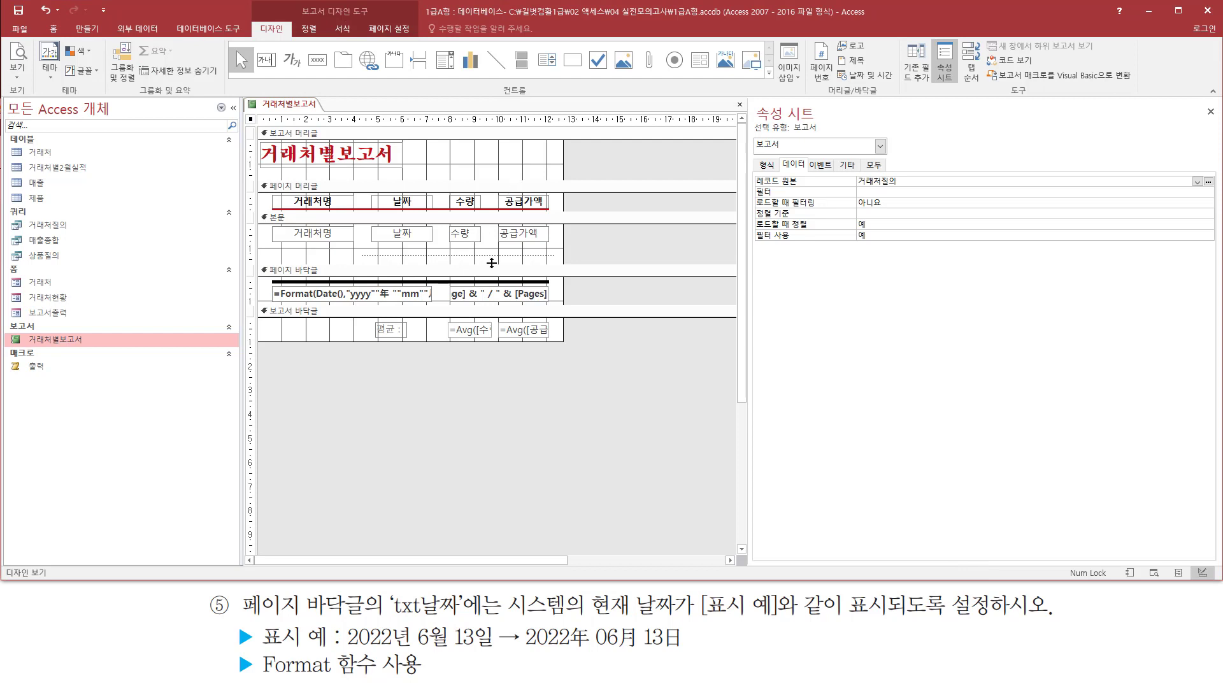
Move the dotted line in the 본문 section up slightly and open the report in print preview
{"action": "left_click", "coordinate": [512, 256]}
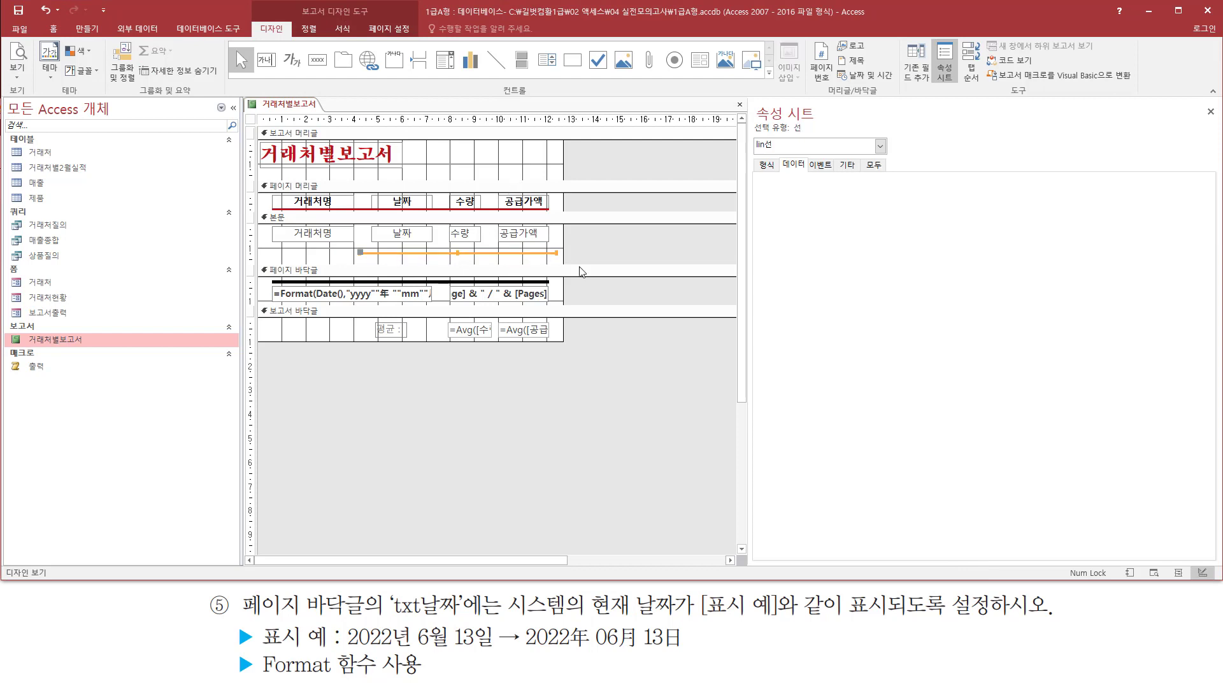
{"action": "key", "text": "Up"}
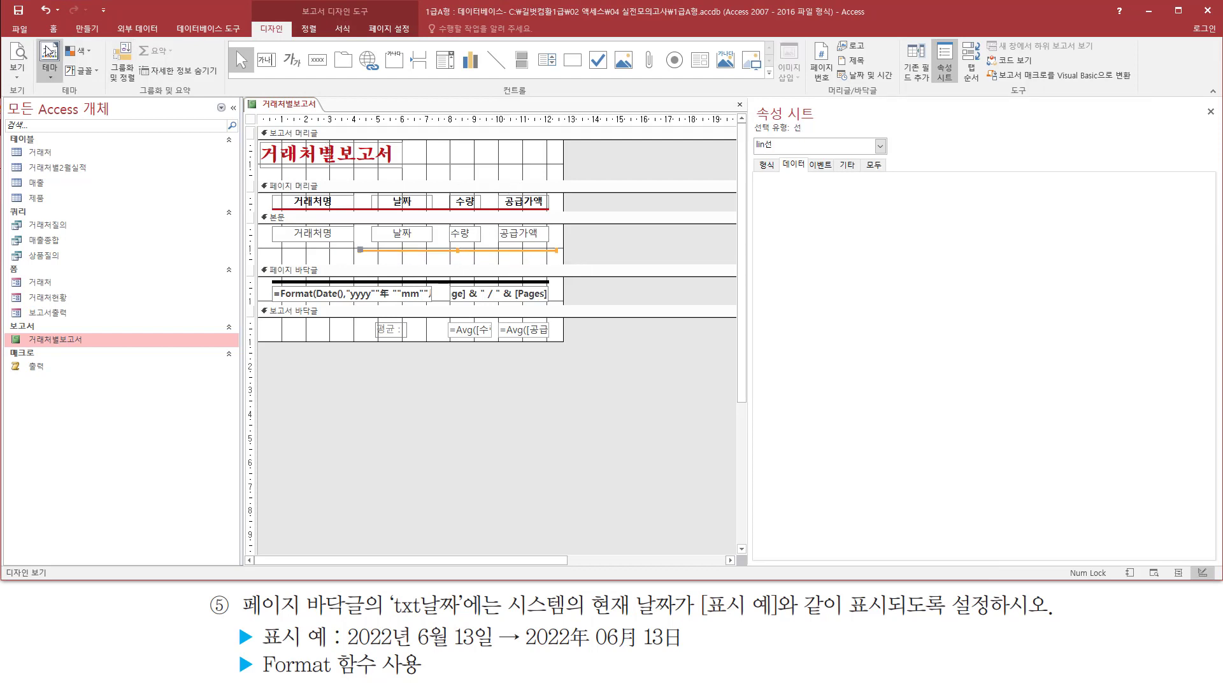
{"action": "right_click", "coordinate": [629, 165]}
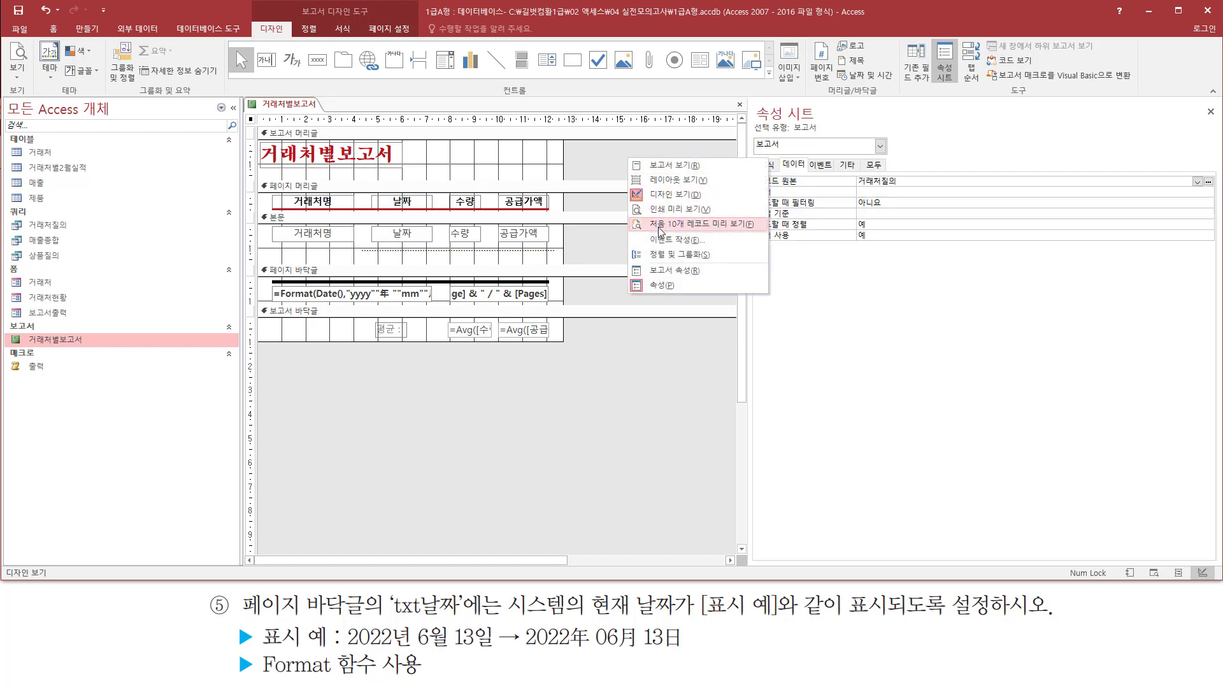
{"action": "left_click", "coordinate": [664, 209]}
{"action": "left_click", "coordinate": [639, 385]}
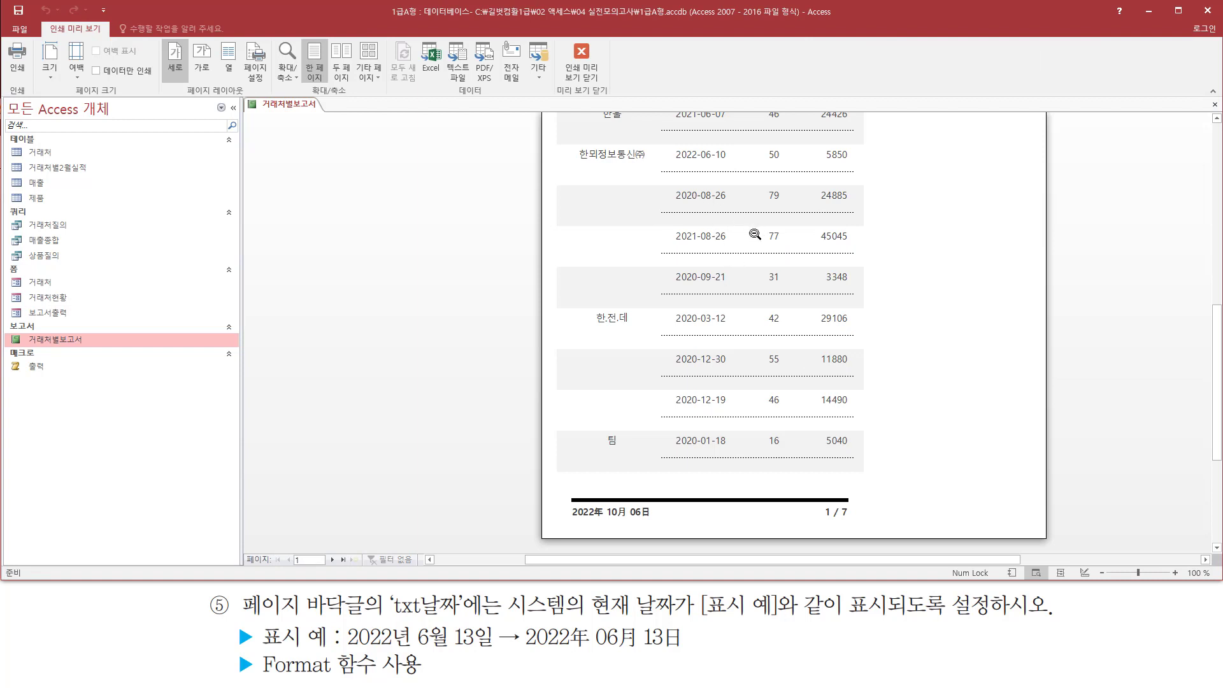
Go to the last page of the preview and check its records, dotted line spacing and page number
{"action": "left_click", "coordinate": [344, 559]}
{"action": "scroll", "coordinate": [690, 390], "scroll_direction": "up", "scroll_amount": 5}
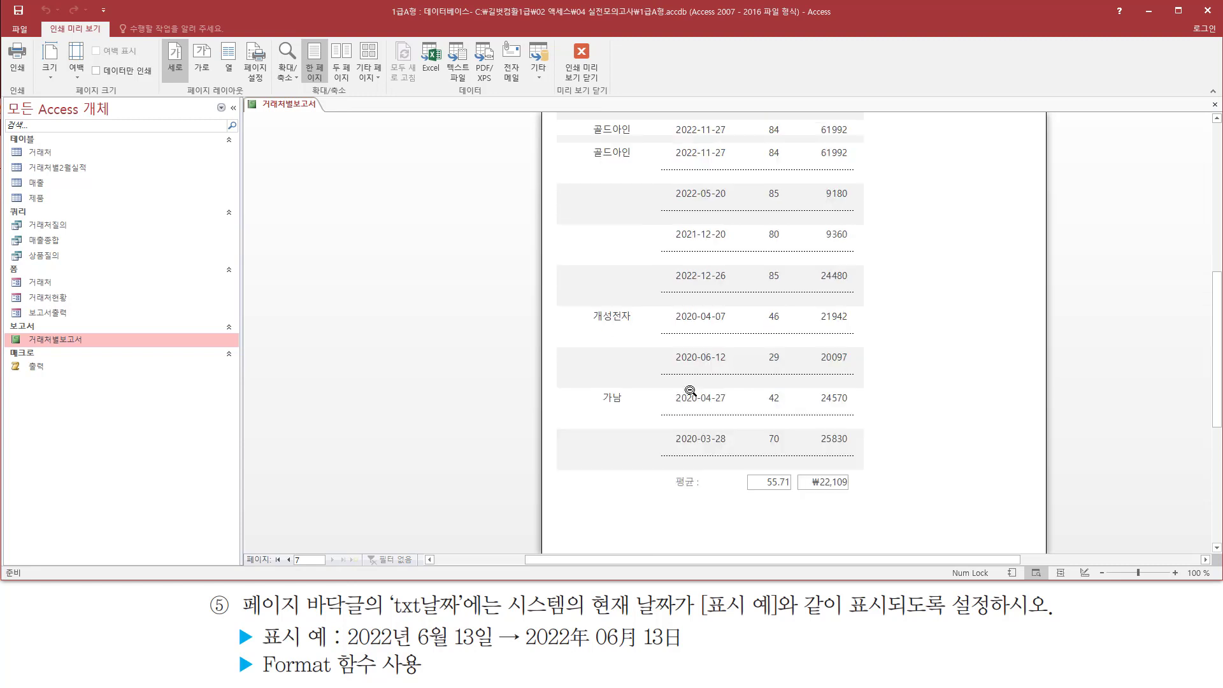
{"action": "scroll", "coordinate": [690, 391], "scroll_direction": "down", "scroll_amount": 5}
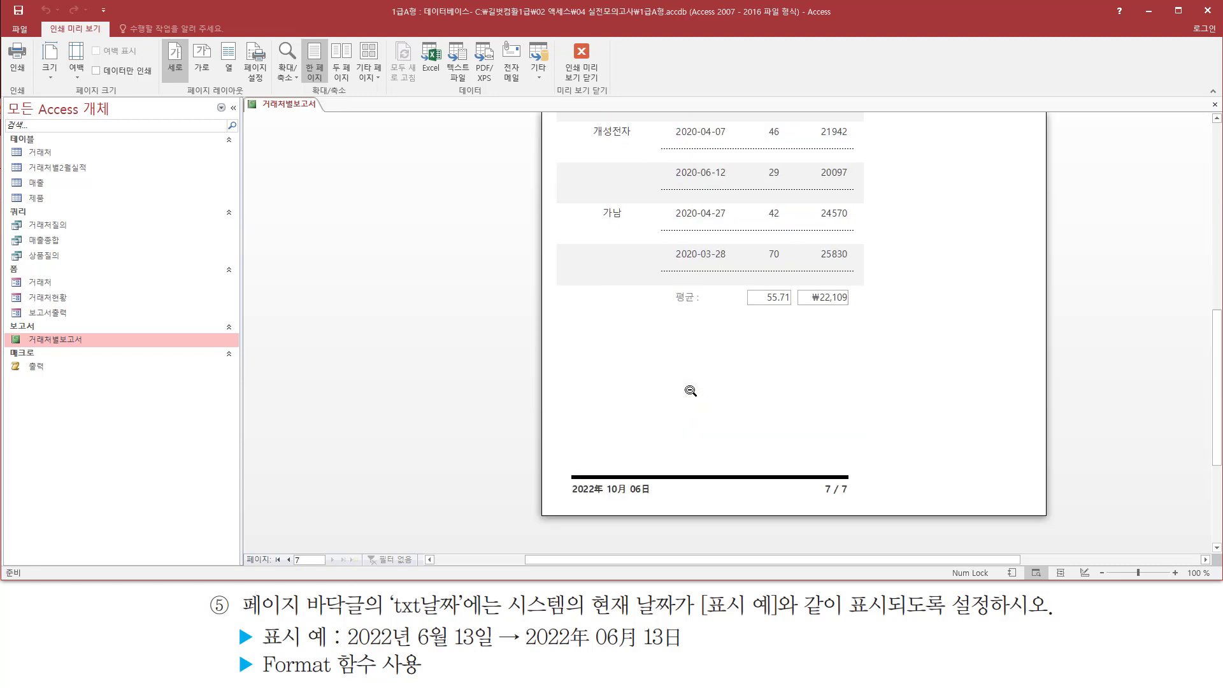
{"action": "scroll", "coordinate": [690, 390], "scroll_direction": "up", "scroll_amount": 5}
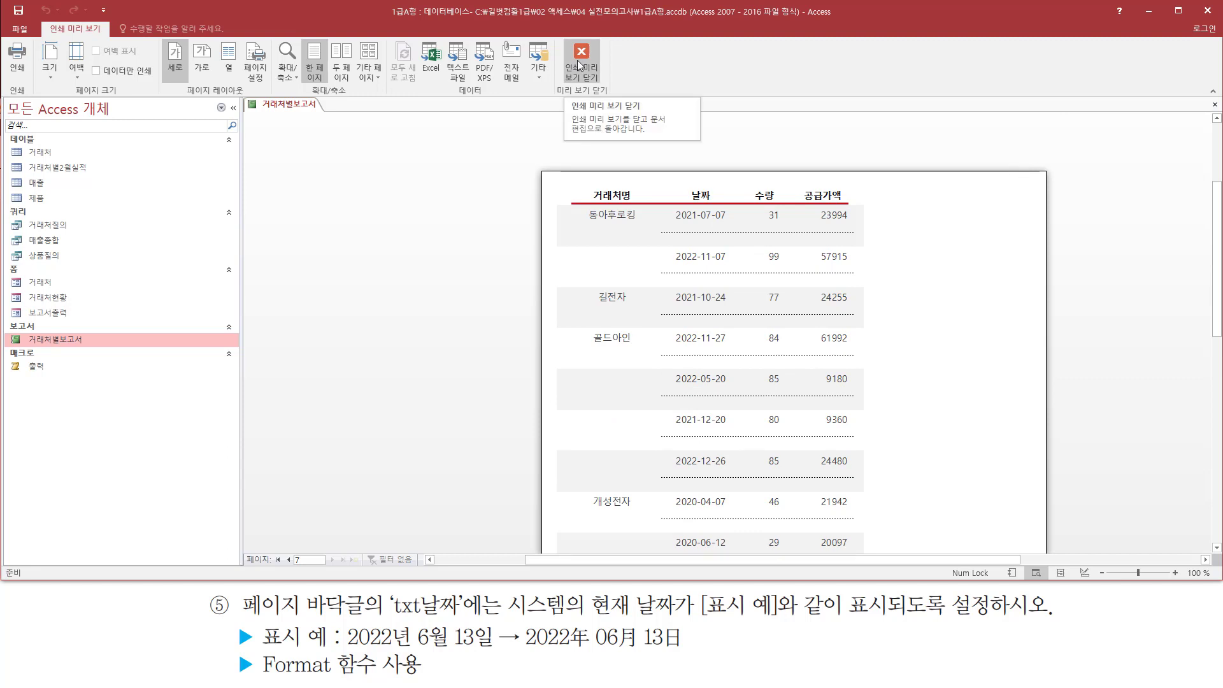
Close the 거래처별보고서 report and save its design changes
{"action": "right_click", "coordinate": [312, 110]}
{"action": "left_click", "coordinate": [350, 130]}
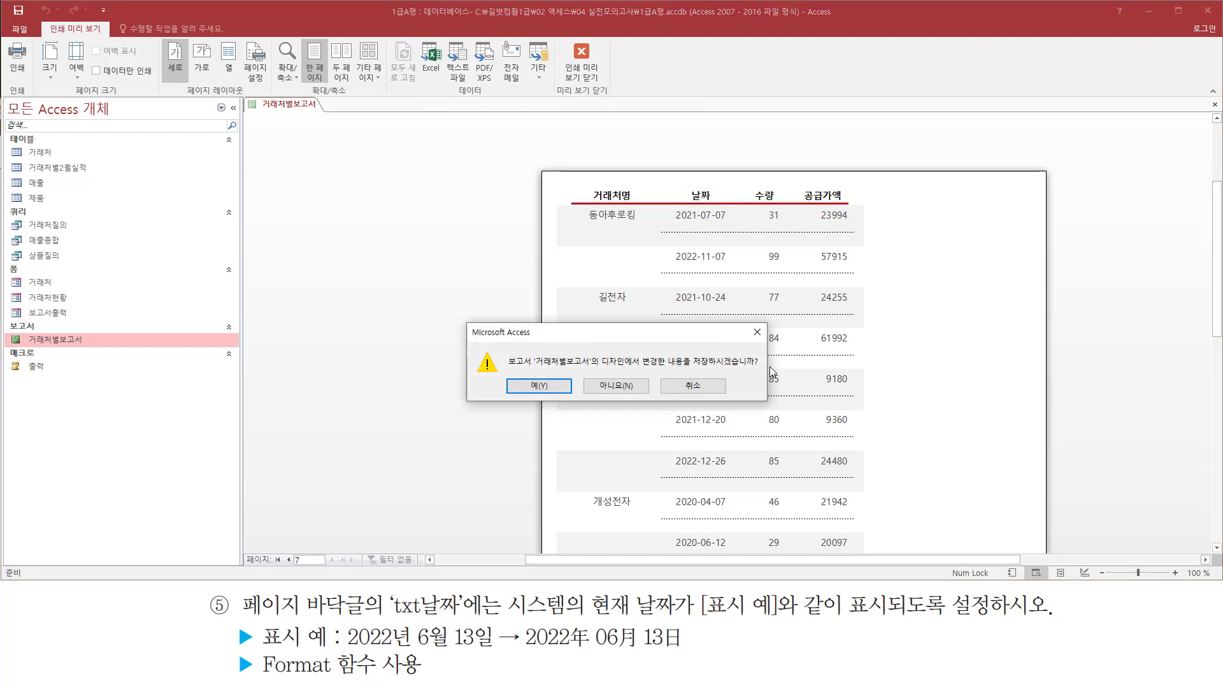
{"action": "left_click", "coordinate": [534, 387]}
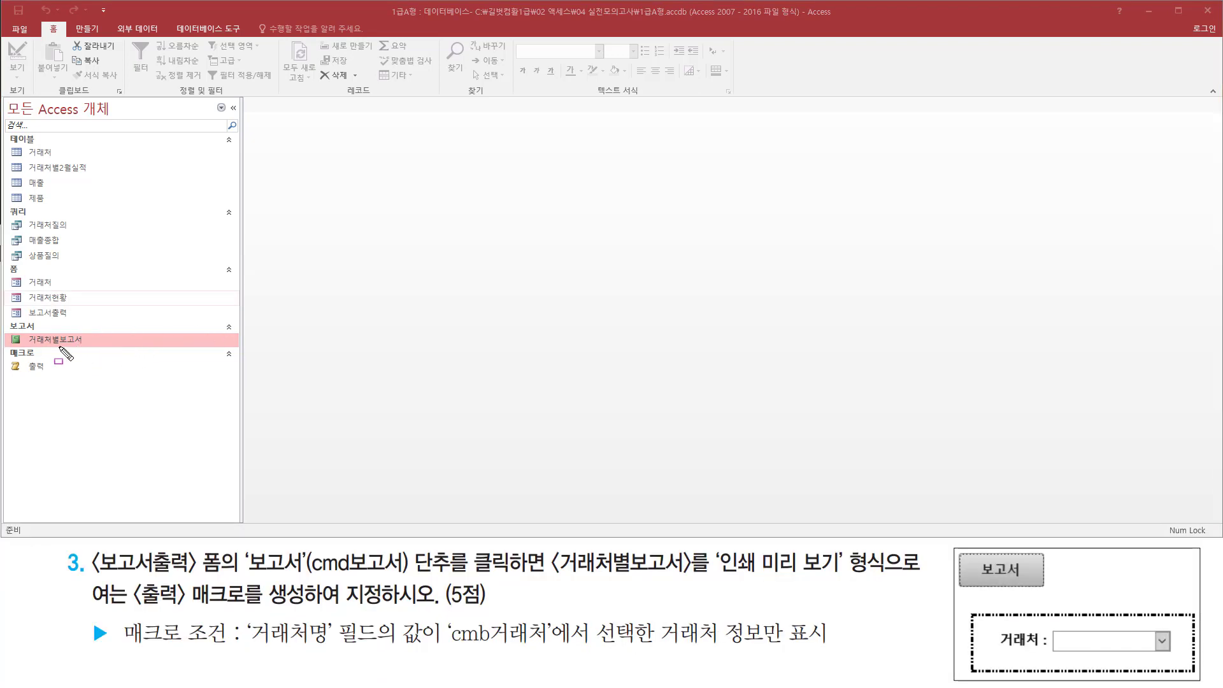
{"action": "left_click_drag", "start_coordinate": [13, 331], "coordinate": [104, 349]}
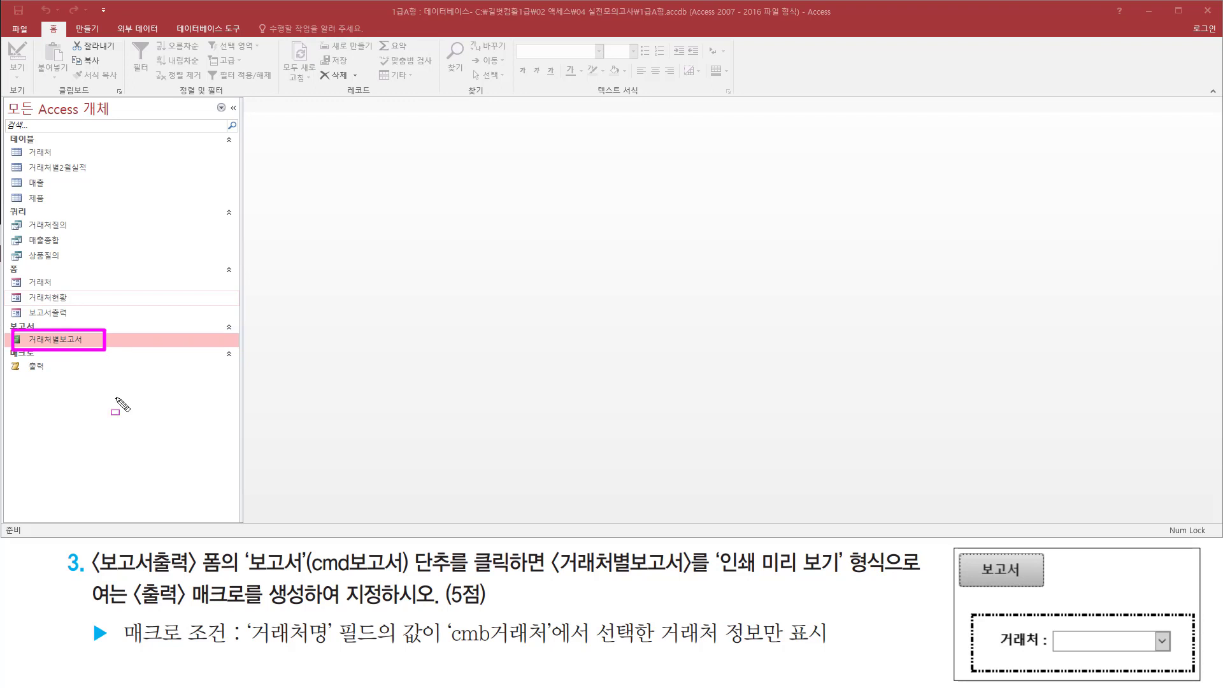
{"action": "mouse_move", "coordinate": [56, 540]}
{"action": "left_mouse_down"}
{"action": "mouse_move", "coordinate": [149, 614]}
{"action": "mouse_move", "coordinate": [930, 658]}
{"action": "left_mouse_up"}
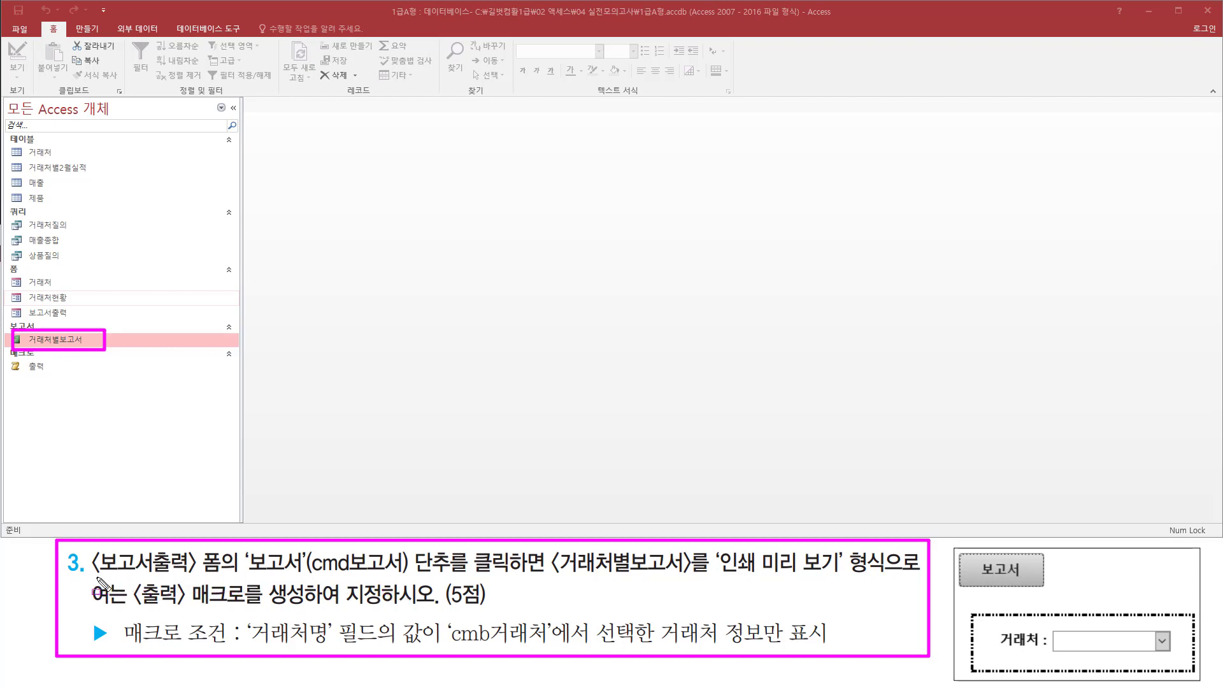
{"action": "left_click_drag", "start_coordinate": [94, 577], "coordinate": [229, 577]}
{"action": "key", "text": "Escape"}
Open the 보고서출력 form in form view
{"action": "left_click", "coordinate": [61, 313]}
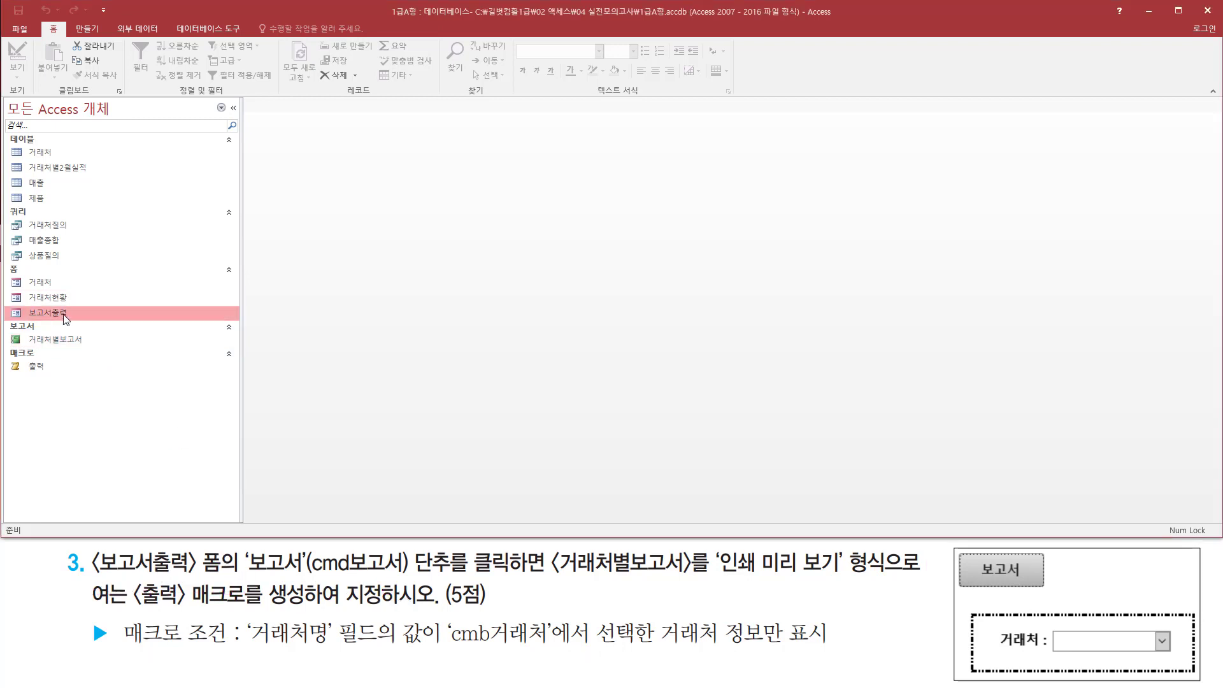
{"action": "double_click", "coordinate": [53, 314]}
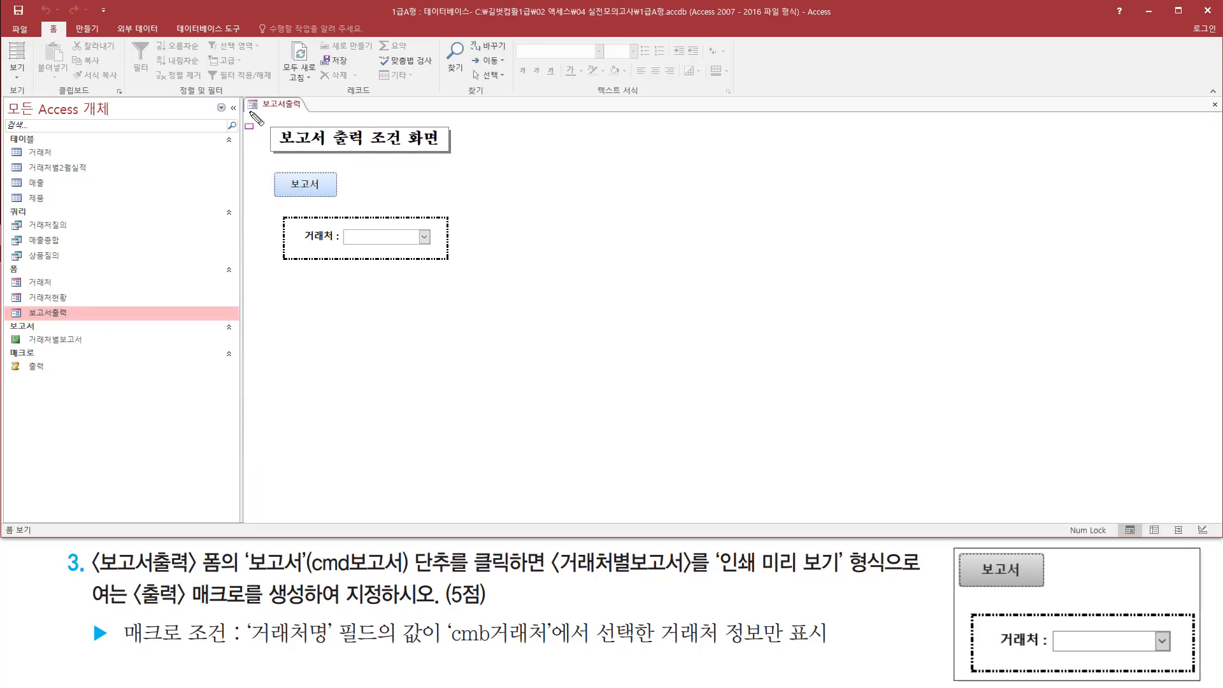
{"action": "mouse_move", "coordinate": [248, 111]}
{"action": "left_mouse_down"}
{"action": "mouse_move", "coordinate": [285, 229]}
{"action": "mouse_move", "coordinate": [484, 290]}
{"action": "left_mouse_up"}
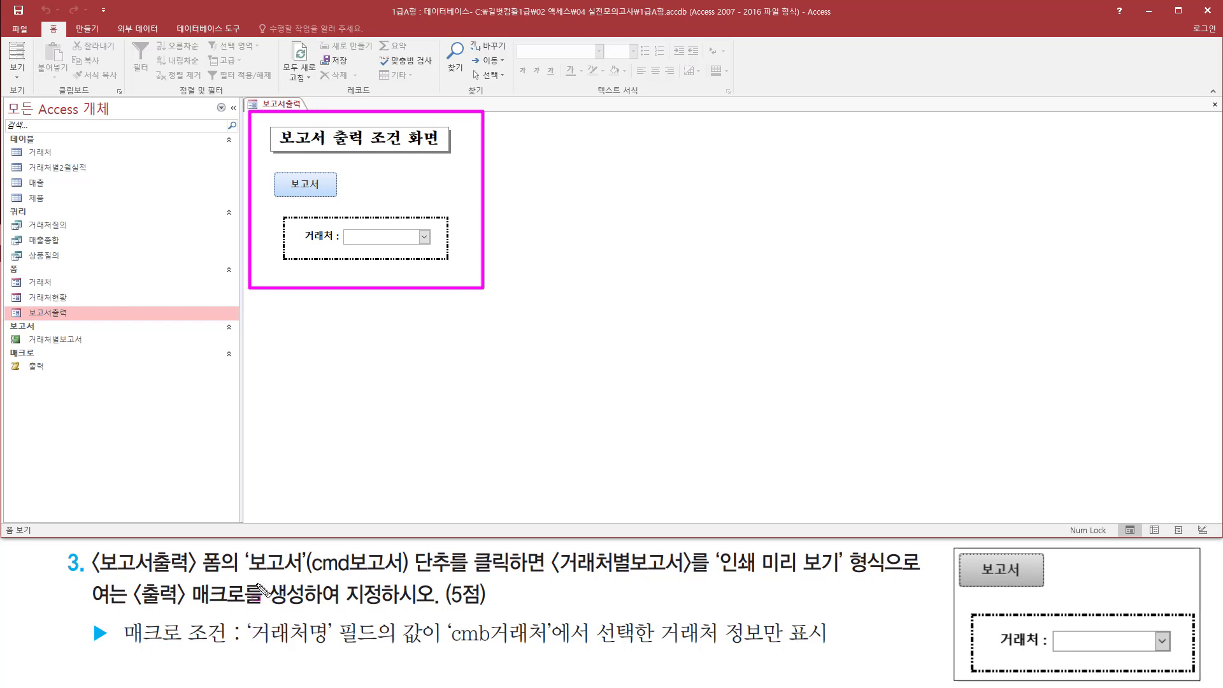
{"action": "left_click_drag", "start_coordinate": [240, 579], "coordinate": [507, 576]}
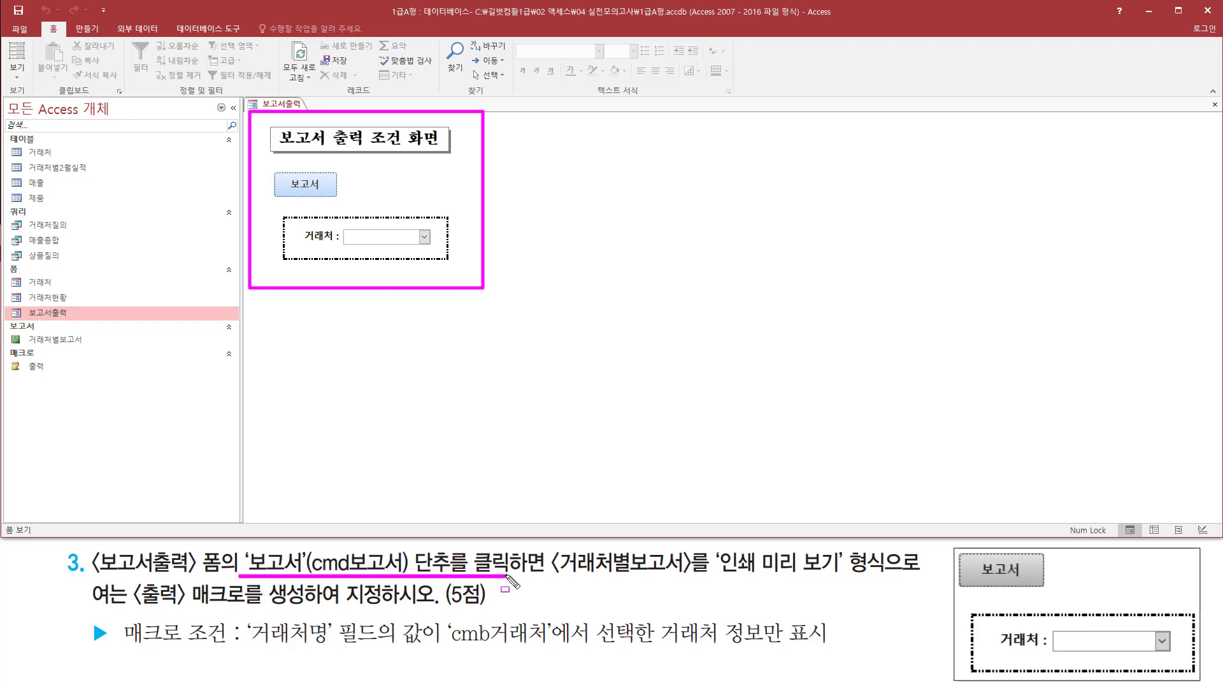
{"action": "left_click_drag", "start_coordinate": [274, 169], "coordinate": [341, 202]}
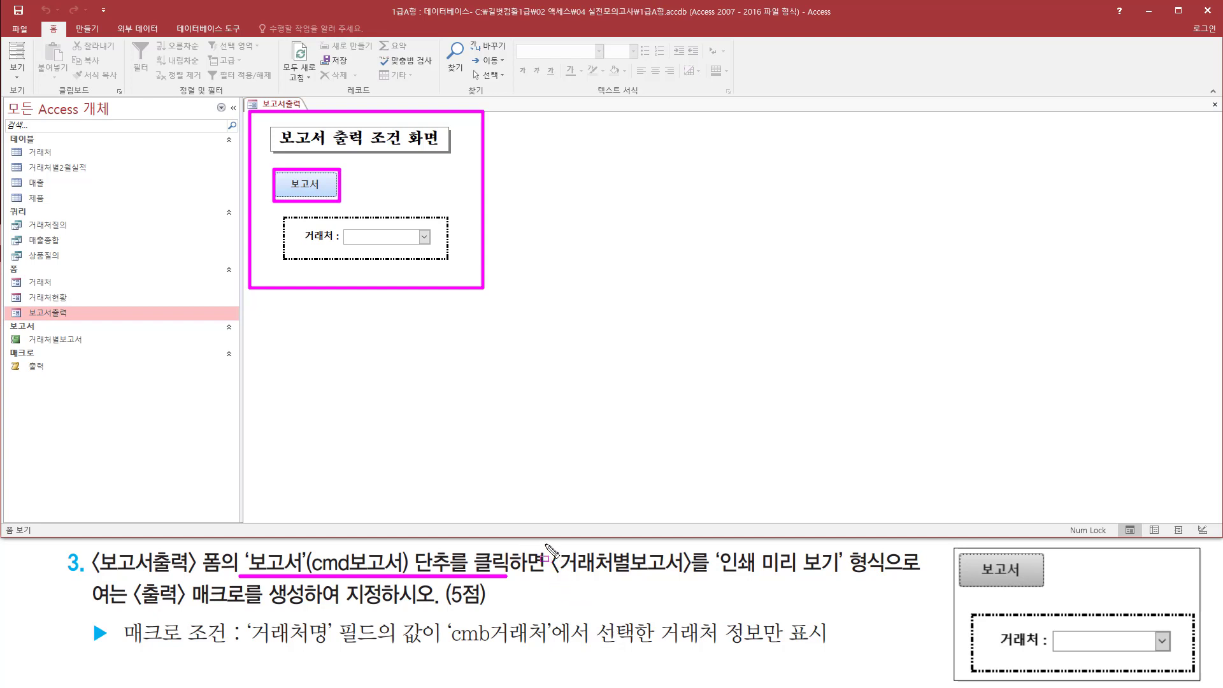
{"action": "mouse_move", "coordinate": [545, 543]}
{"action": "left_mouse_down"}
{"action": "mouse_move", "coordinate": [654, 581]}
{"action": "mouse_move", "coordinate": [846, 585]}
{"action": "left_mouse_up"}
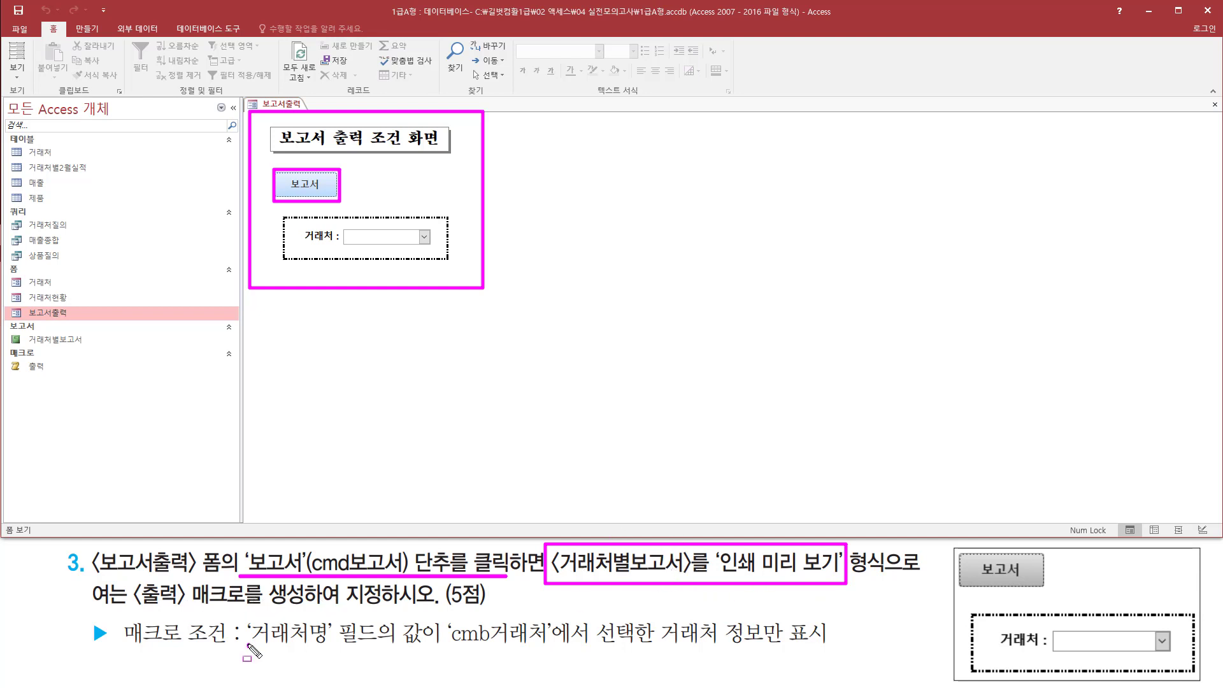
{"action": "left_click_drag", "start_coordinate": [248, 645], "coordinate": [386, 646]}
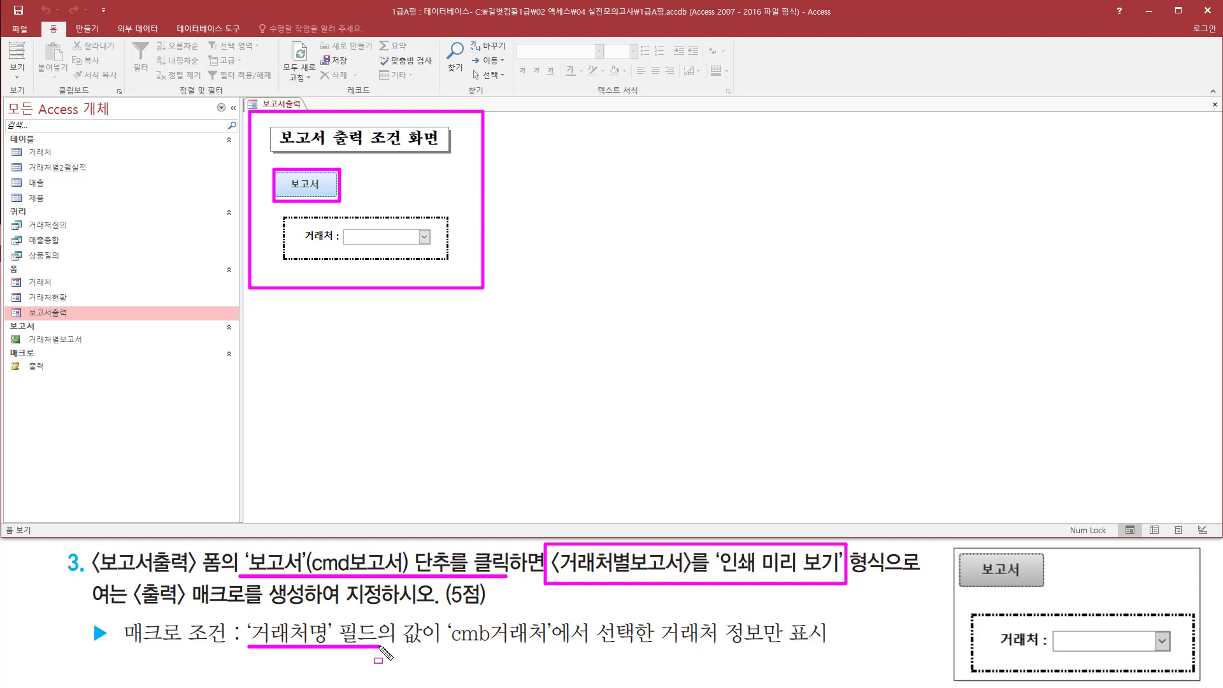
{"action": "mouse_move", "coordinate": [439, 615]}
{"action": "left_mouse_down"}
{"action": "mouse_move", "coordinate": [548, 656]}
{"action": "mouse_move", "coordinate": [844, 654]}
{"action": "left_mouse_up"}
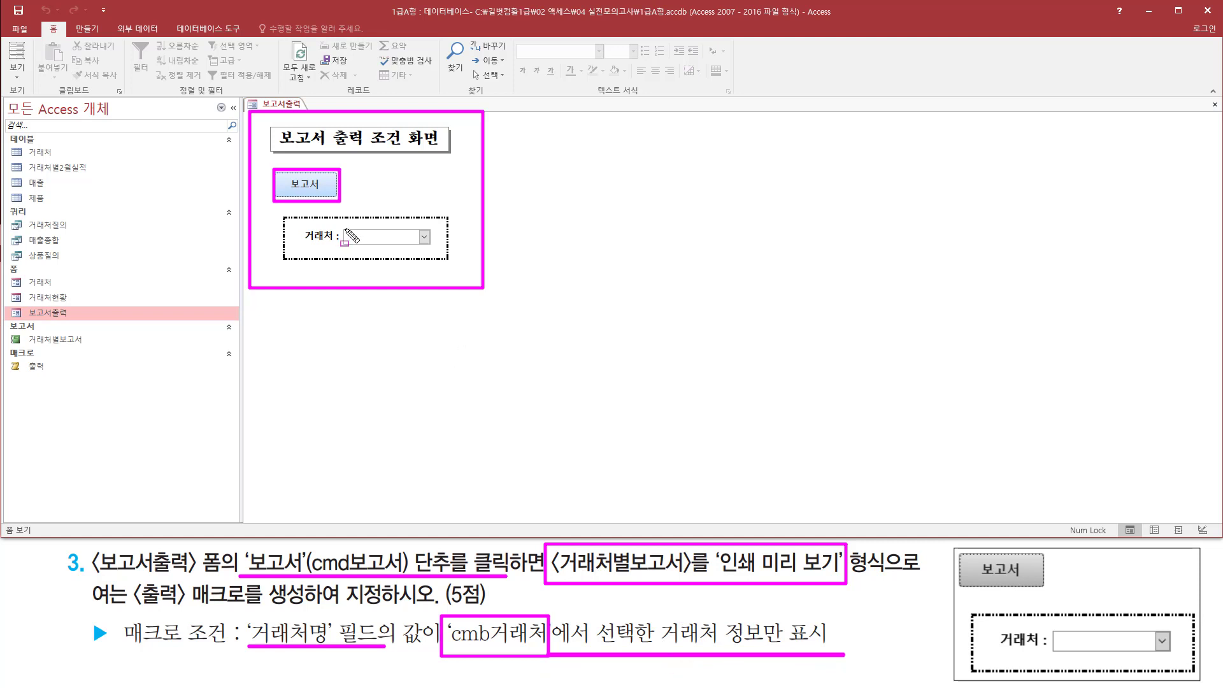
{"action": "mouse_move", "coordinate": [344, 227]}
{"action": "left_mouse_down"}
{"action": "mouse_move", "coordinate": [346, 239]}
{"action": "mouse_move", "coordinate": [438, 250]}
{"action": "left_mouse_up"}
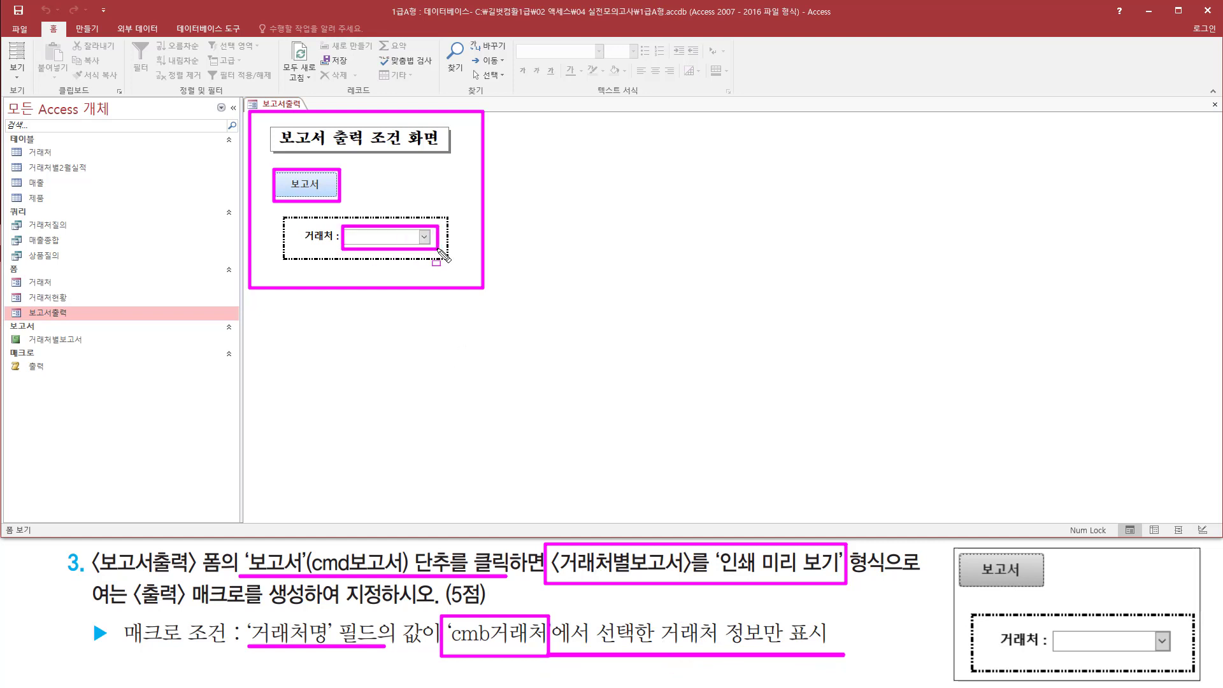
{"action": "key", "text": "Escape"}
Choose 빅컴퓨터 as the 거래처 and run the form's 보고서 command to examine the filtered report preview
{"action": "left_click", "coordinate": [424, 236]}
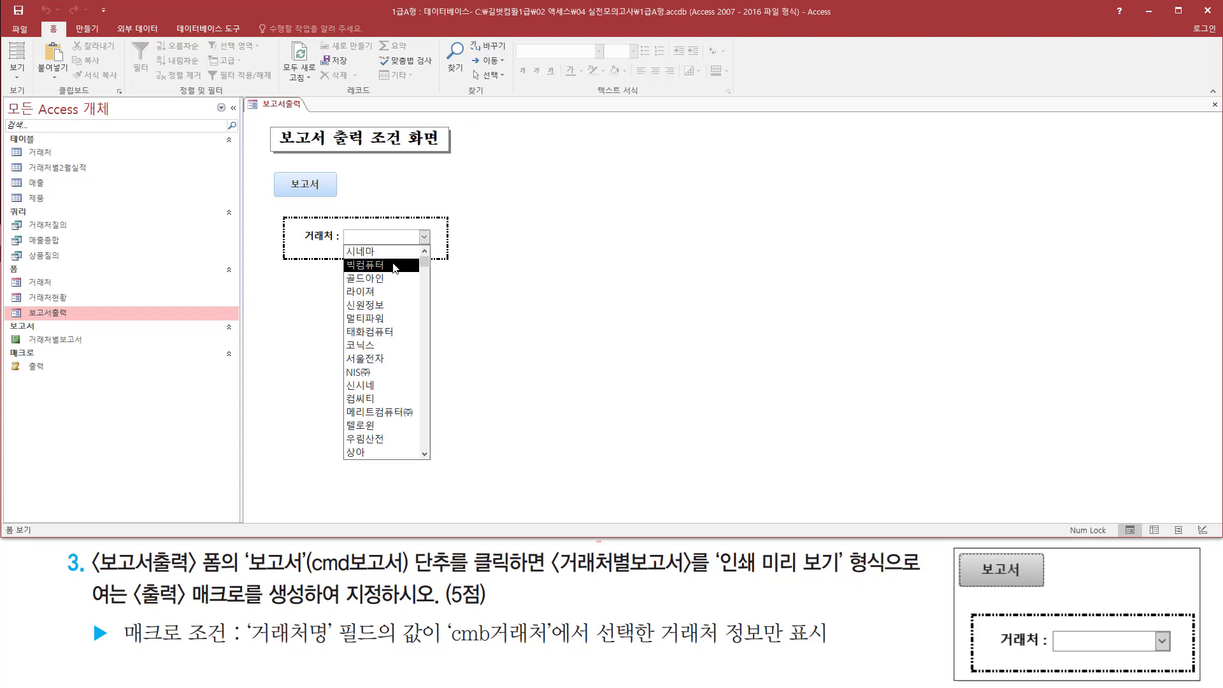
{"action": "left_click", "coordinate": [391, 267]}
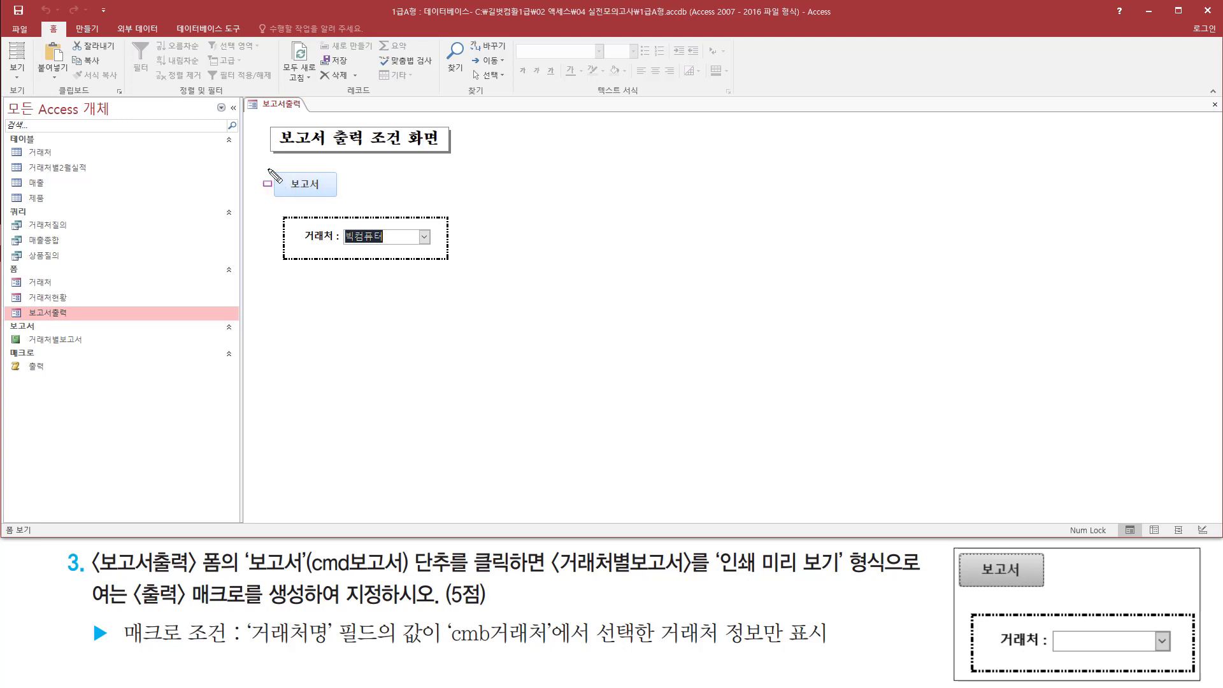
{"action": "mouse_move", "coordinate": [272, 165]}
{"action": "left_mouse_down"}
{"action": "mouse_move", "coordinate": [284, 188]}
{"action": "mouse_move", "coordinate": [349, 206]}
{"action": "left_mouse_up"}
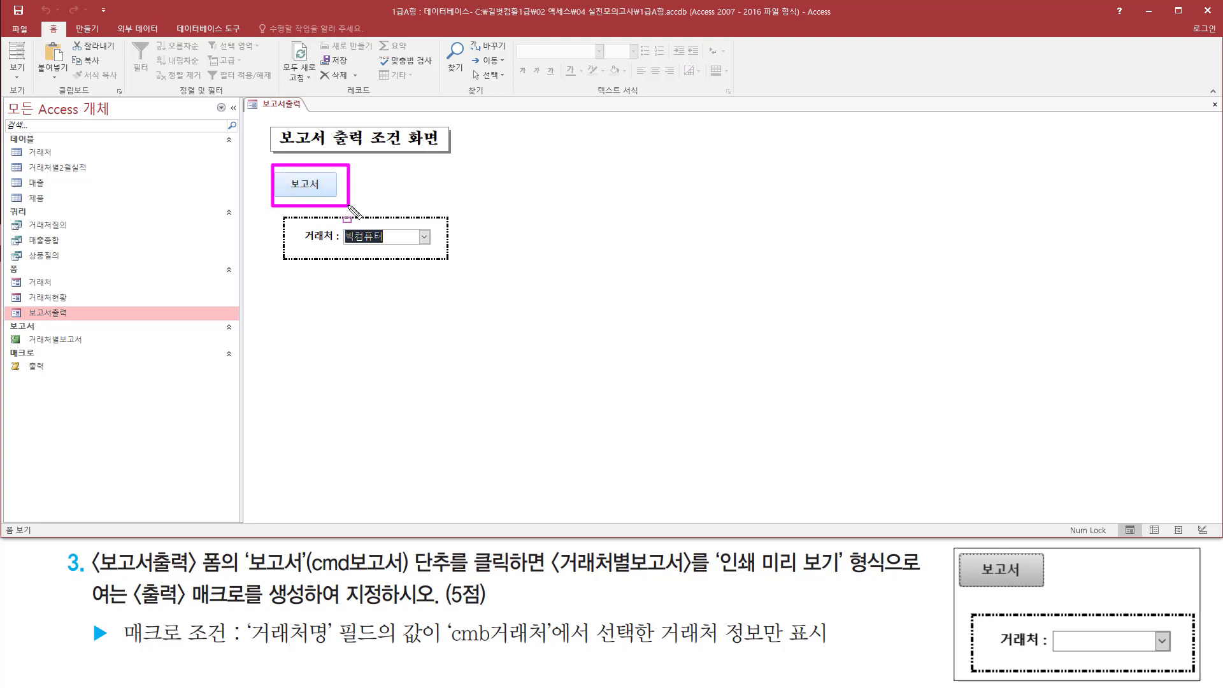
{"action": "key", "text": "Escape"}
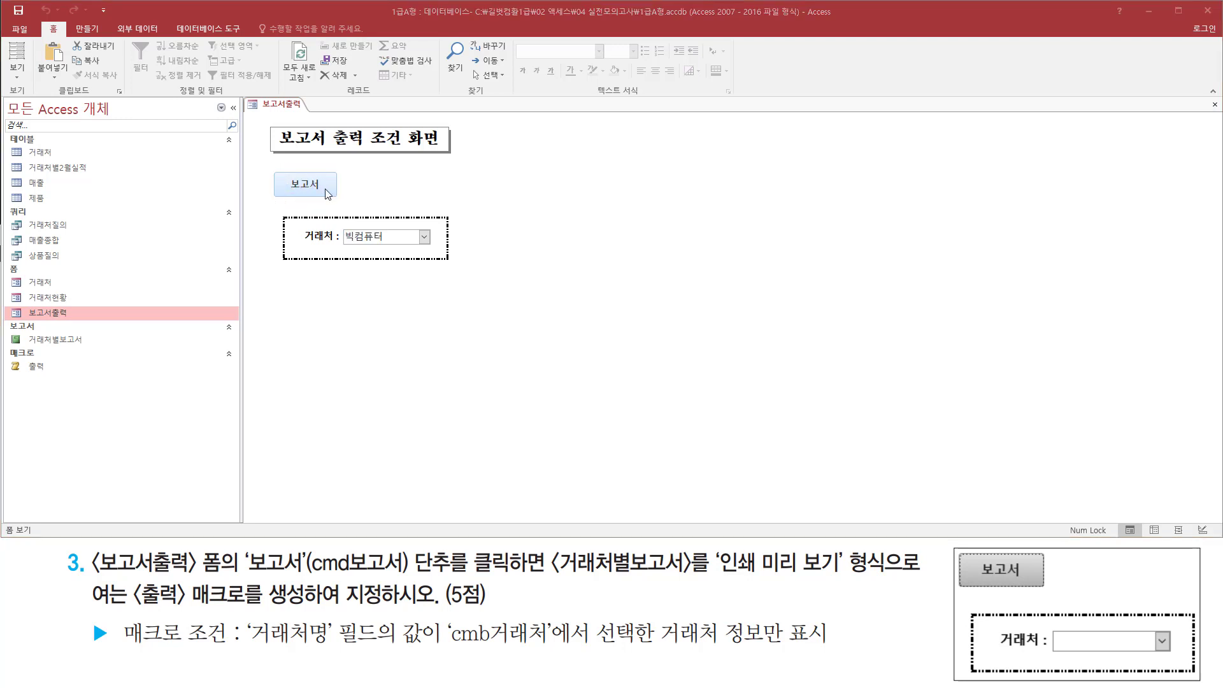
{"action": "left_click", "coordinate": [328, 194]}
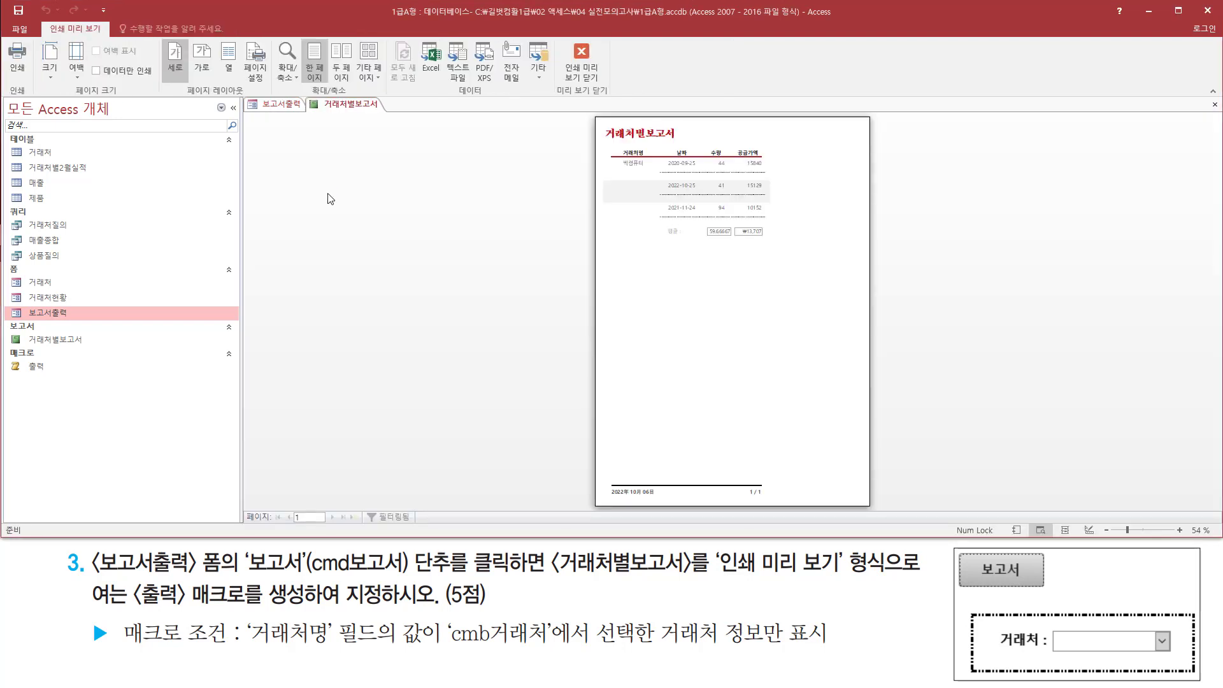
{"action": "left_click", "coordinate": [637, 177]}
{"action": "scroll", "coordinate": [642, 265], "scroll_direction": "up", "scroll_amount": 3}
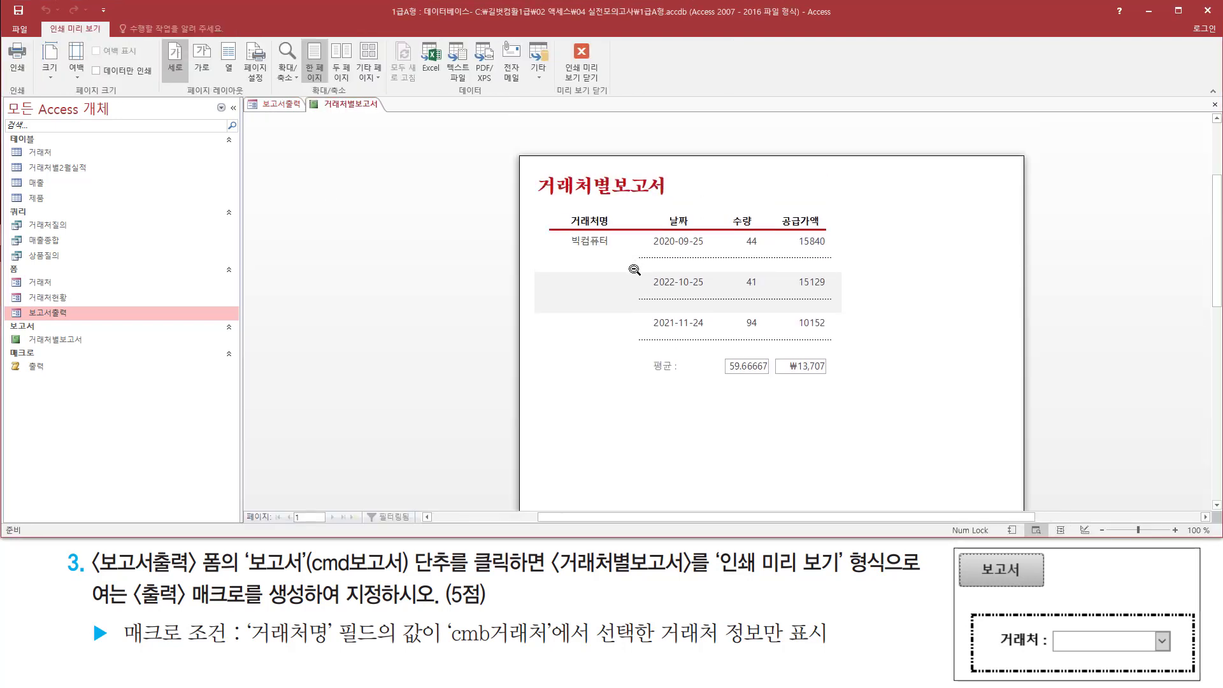
{"action": "key", "text": "ctrl+shift+d"}
{"action": "left_click_drag", "start_coordinate": [566, 252], "coordinate": [614, 253]}
{"action": "mouse_move", "coordinate": [54, 545]}
{"action": "left_mouse_down"}
{"action": "mouse_move", "coordinate": [75, 602]}
{"action": "mouse_move", "coordinate": [929, 658]}
{"action": "left_mouse_up"}
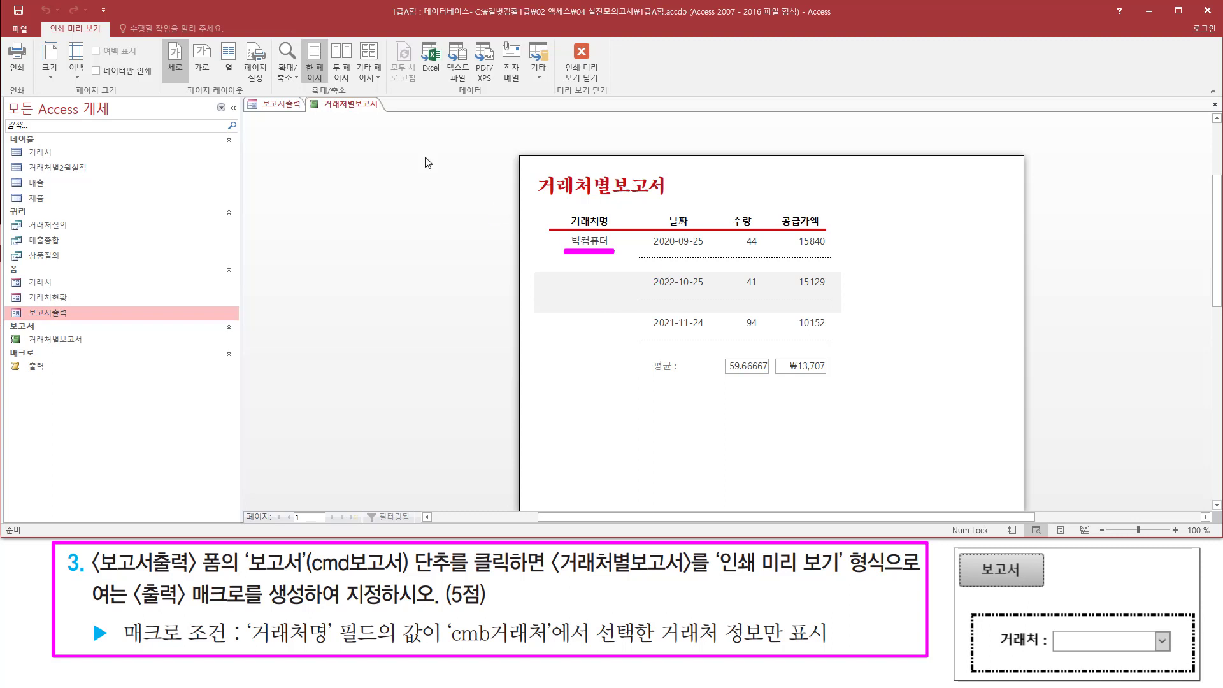
{"action": "key", "text": "Escape"}
Close the 거래처별보고서 preview and the 보고서출력 form
{"action": "right_click", "coordinate": [367, 136]}
{"action": "left_click", "coordinate": [392, 326]}
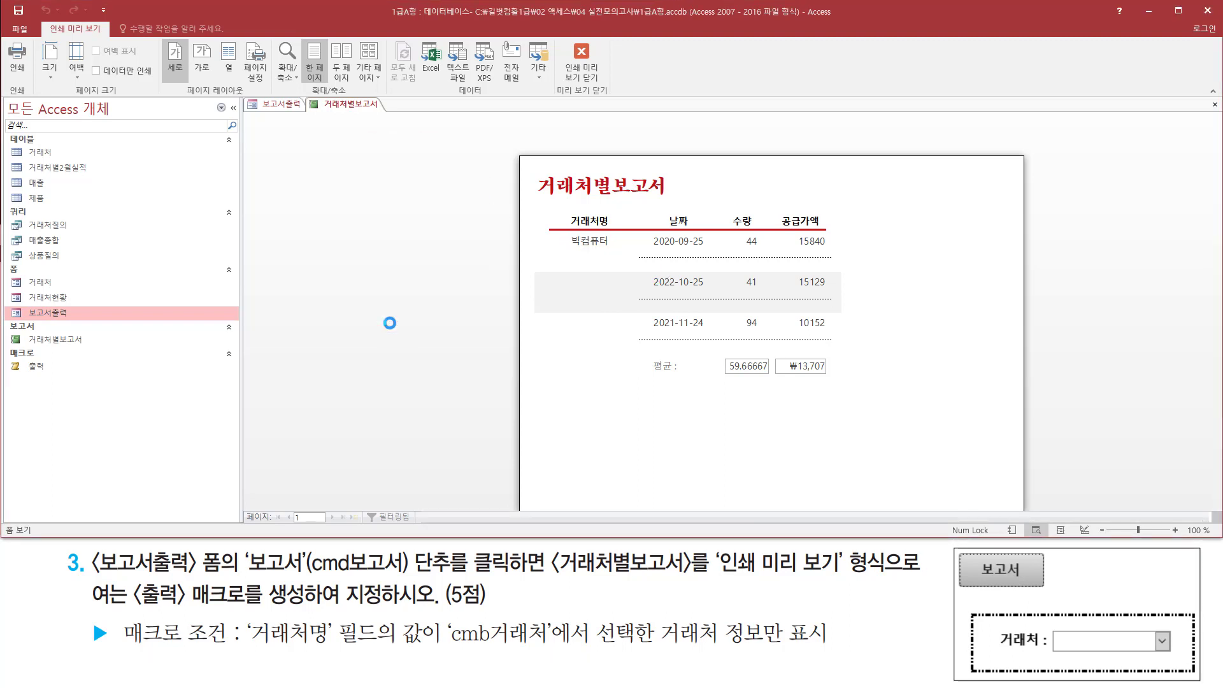
{"action": "right_click", "coordinate": [281, 105]}
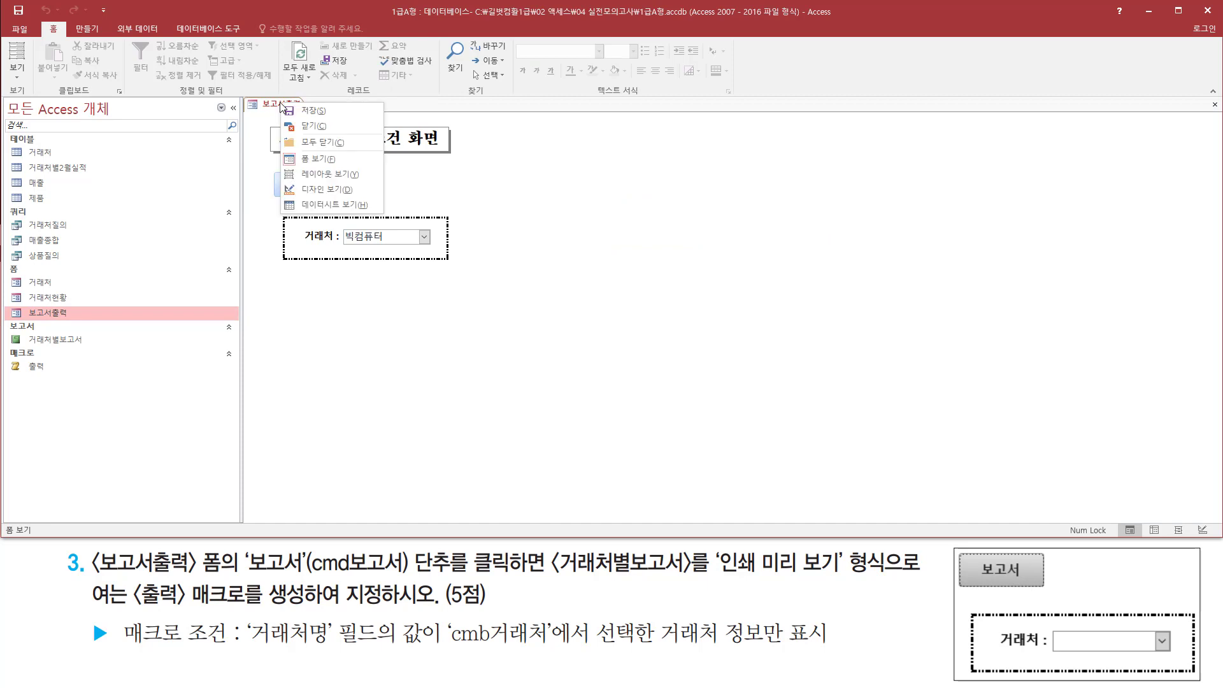
{"action": "left_click", "coordinate": [323, 127]}
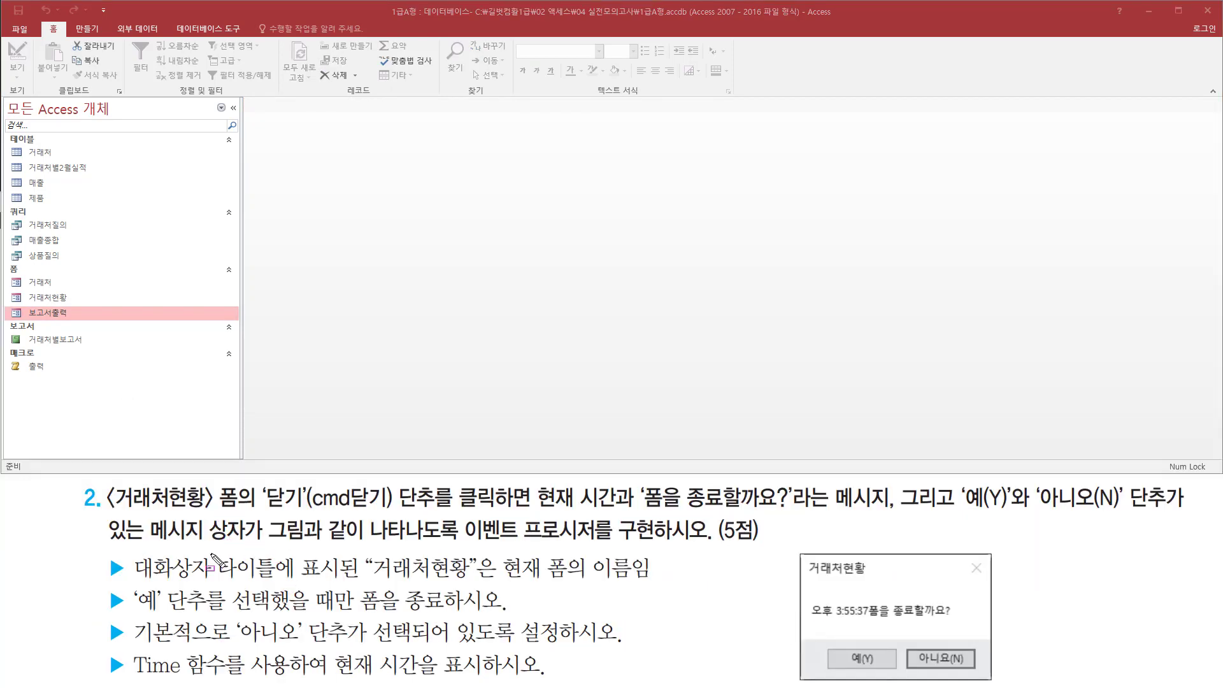
{"action": "mouse_move", "coordinate": [101, 480]}
{"action": "left_mouse_down"}
{"action": "mouse_move", "coordinate": [129, 516]}
{"action": "mouse_move", "coordinate": [241, 529]}
{"action": "mouse_move", "coordinate": [255, 514]}
{"action": "left_mouse_up"}
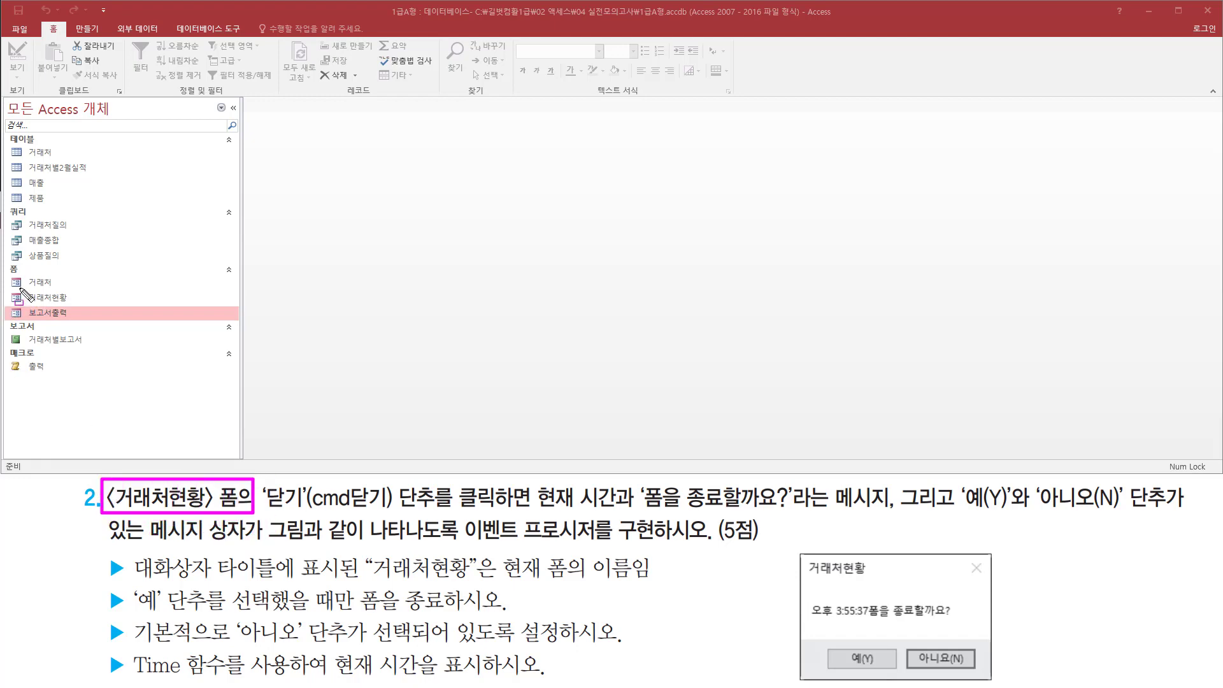
{"action": "left_click_drag", "start_coordinate": [17, 285], "coordinate": [75, 309]}
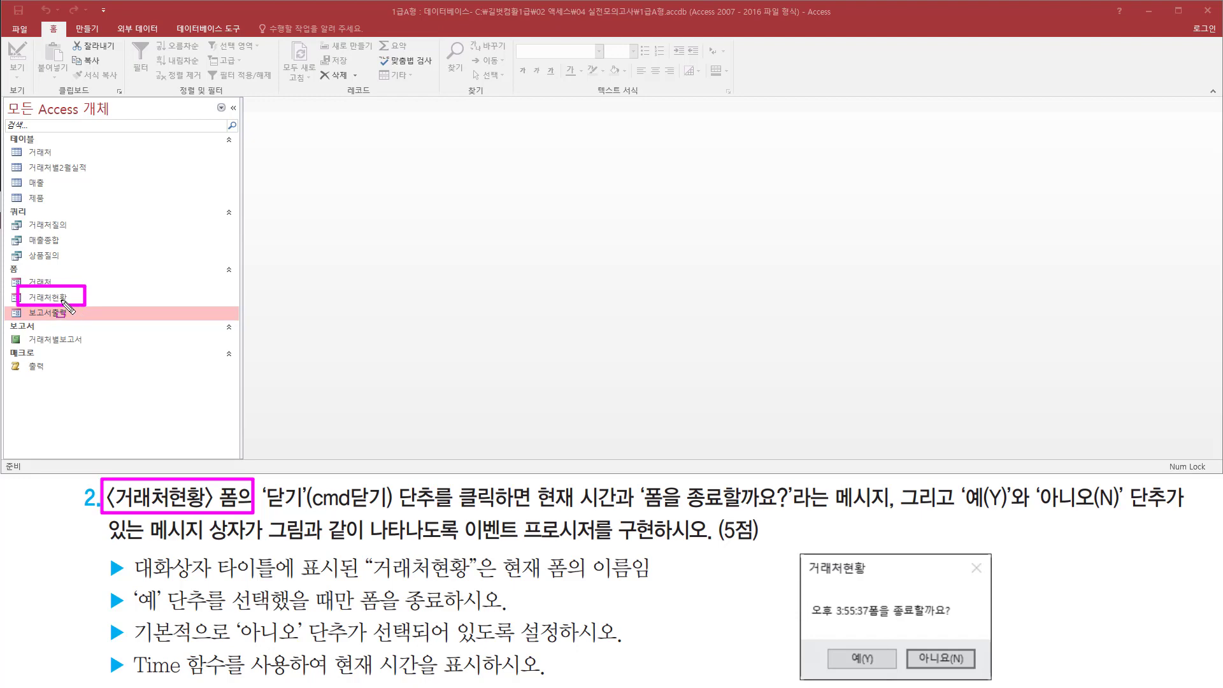
{"action": "key", "text": "Escape"}
Open the 거래처현황 form in form view
{"action": "left_click", "coordinate": [60, 298]}
{"action": "double_click", "coordinate": [60, 298]}
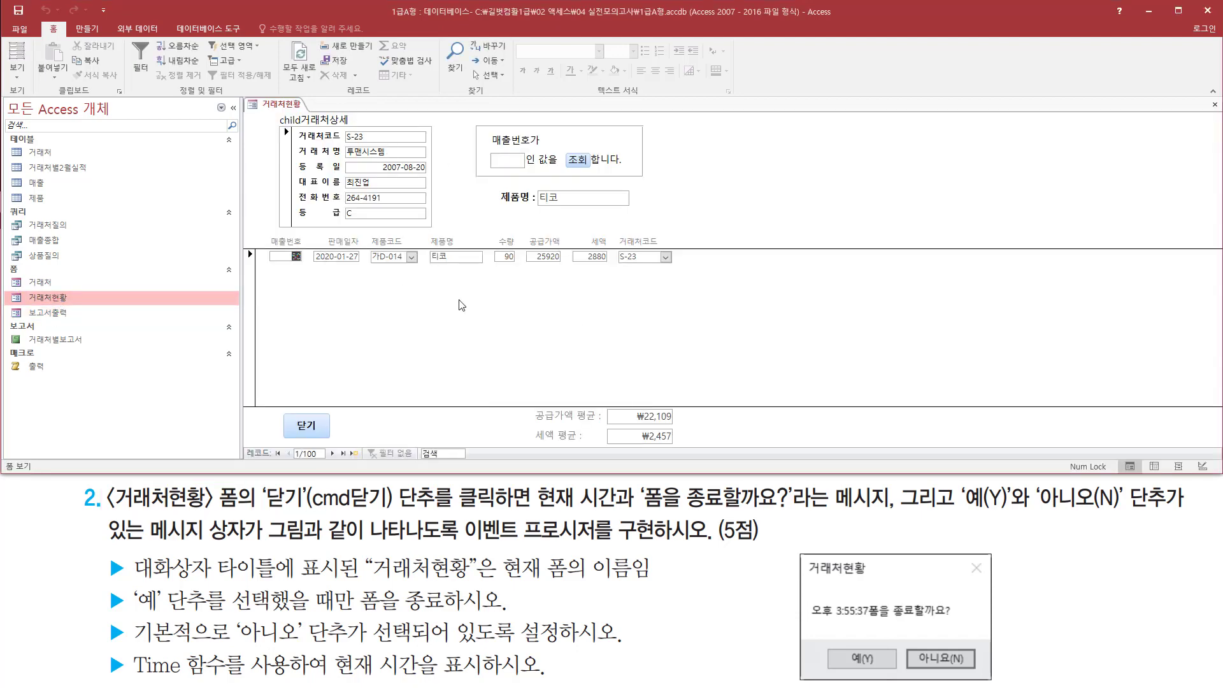
{"action": "key", "text": "ctrl+2"}
{"action": "left_click_drag", "start_coordinate": [261, 507], "coordinate": [439, 507]}
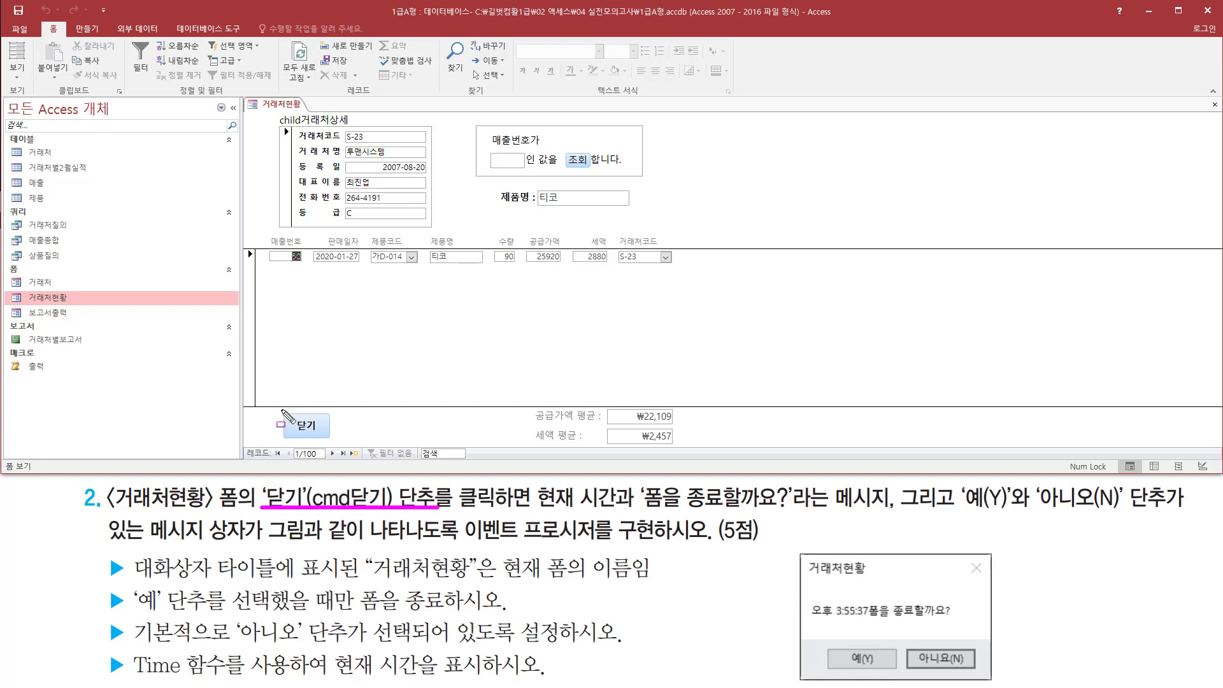
{"action": "left_click_drag", "start_coordinate": [280, 409], "coordinate": [334, 442]}
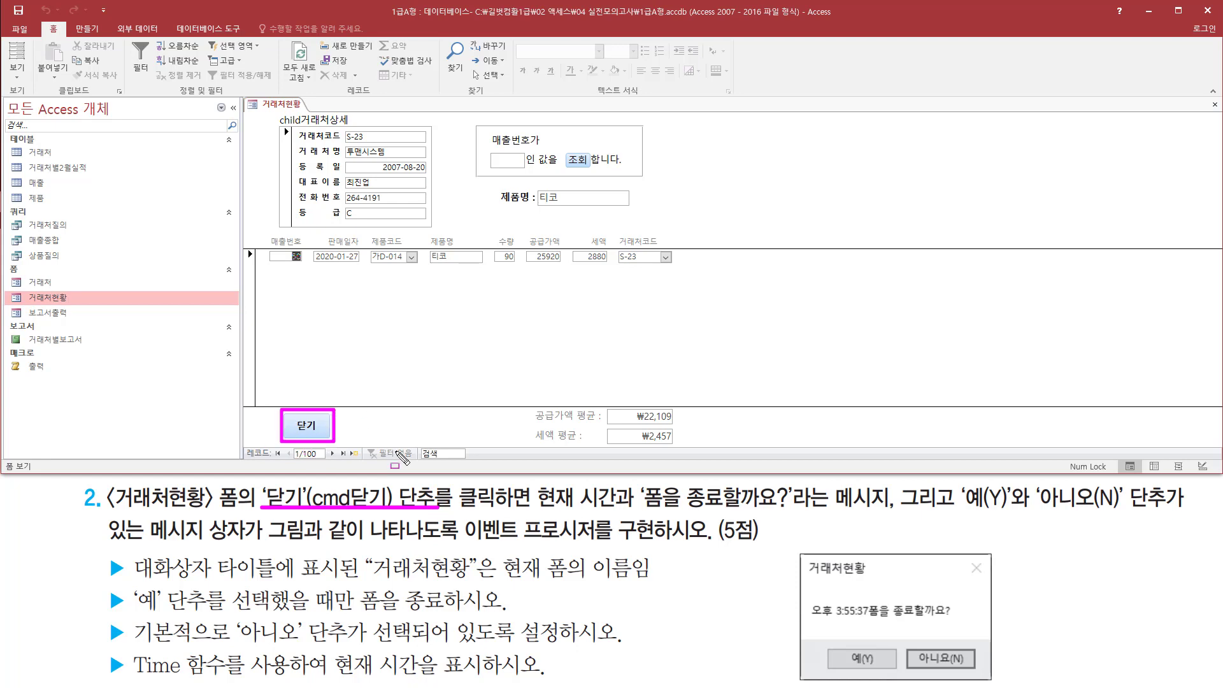
{"action": "mouse_move", "coordinate": [453, 481]}
{"action": "left_mouse_down"}
{"action": "mouse_move", "coordinate": [534, 513]}
{"action": "mouse_move", "coordinate": [1175, 515]}
{"action": "left_mouse_up"}
{"action": "left_click_drag", "start_coordinate": [144, 547], "coordinate": [711, 546]}
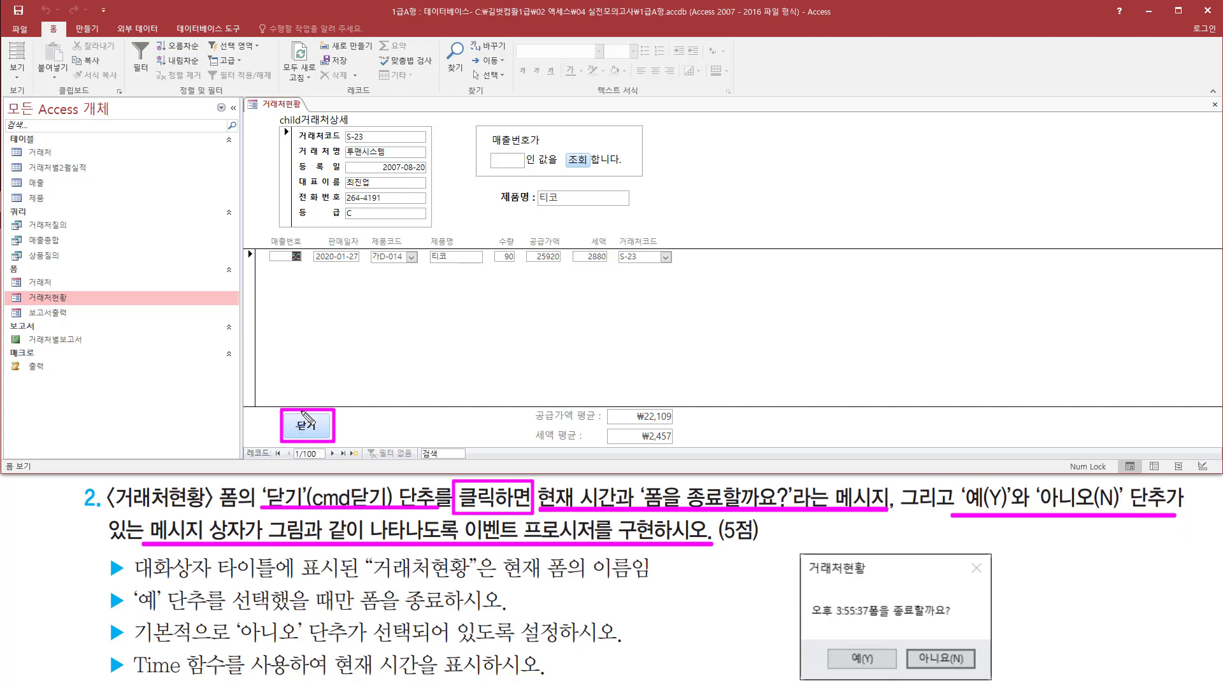
{"action": "mouse_move", "coordinate": [305, 403]}
{"action": "left_mouse_down"}
{"action": "mouse_move", "coordinate": [317, 419]}
{"action": "mouse_move", "coordinate": [336, 376]}
{"action": "left_mouse_up"}
{"action": "mouse_move", "coordinate": [800, 548]}
{"action": "left_mouse_down"}
{"action": "mouse_move", "coordinate": [832, 659]}
{"action": "mouse_move", "coordinate": [1034, 685]}
{"action": "mouse_move", "coordinate": [993, 680]}
{"action": "left_mouse_up"}
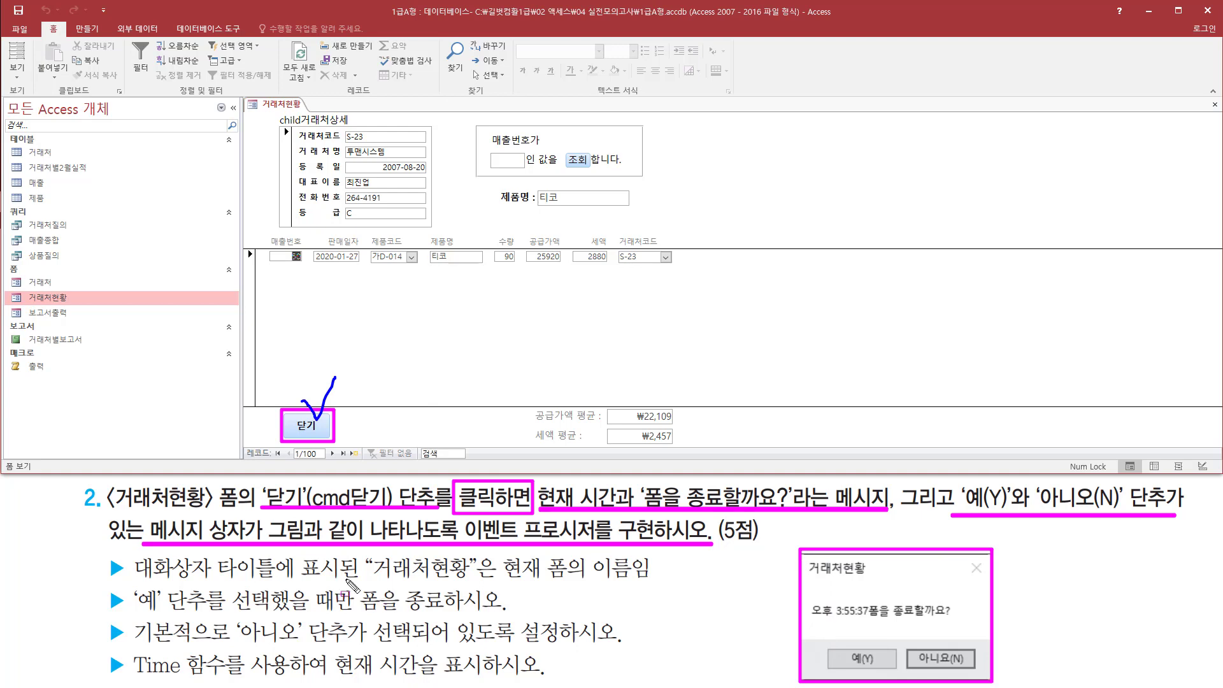
{"action": "left_click_drag", "start_coordinate": [130, 577], "coordinate": [470, 580]}
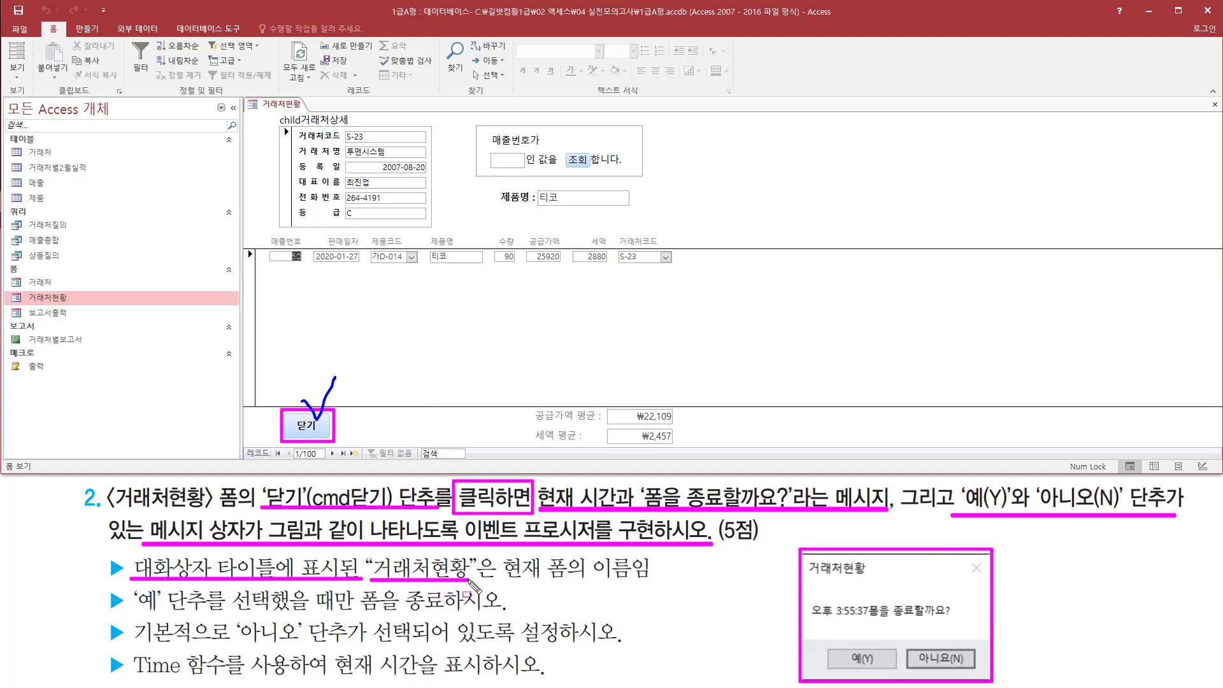
{"action": "left_click_drag", "start_coordinate": [810, 577], "coordinate": [860, 577]}
{"action": "left_click_drag", "start_coordinate": [497, 581], "coordinate": [640, 581]}
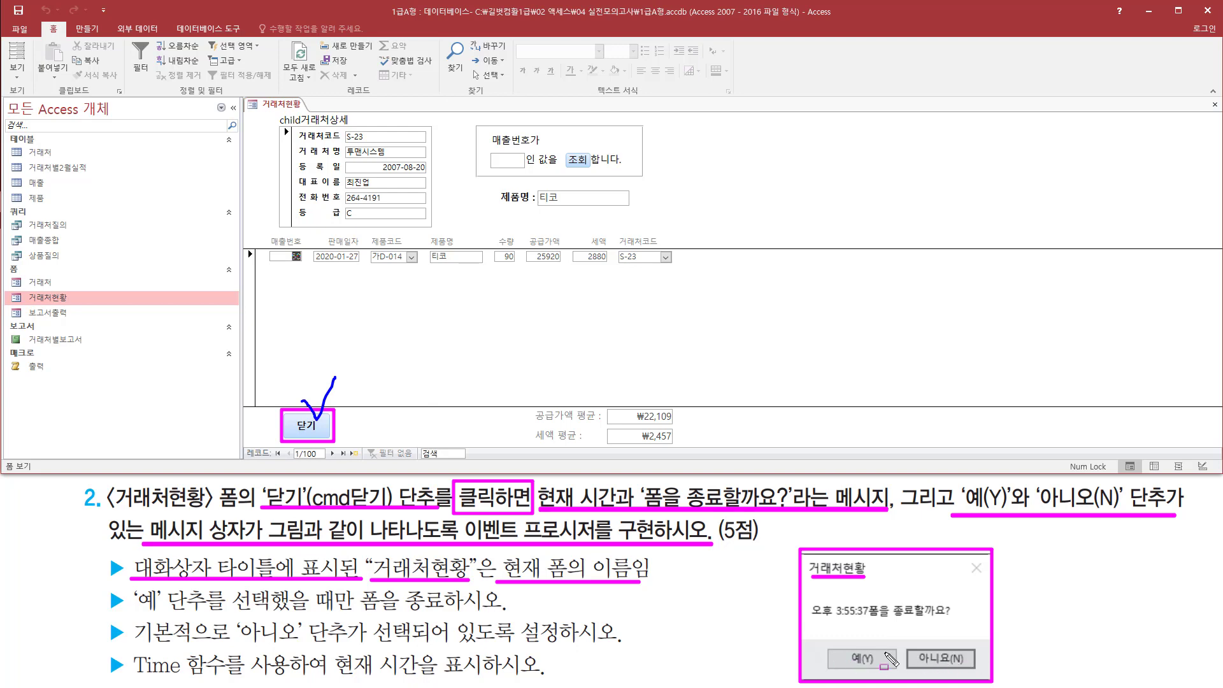
{"action": "mouse_move", "coordinate": [129, 587]}
{"action": "left_mouse_down"}
{"action": "mouse_move", "coordinate": [155, 612]}
{"action": "mouse_move", "coordinate": [506, 615]}
{"action": "left_mouse_up"}
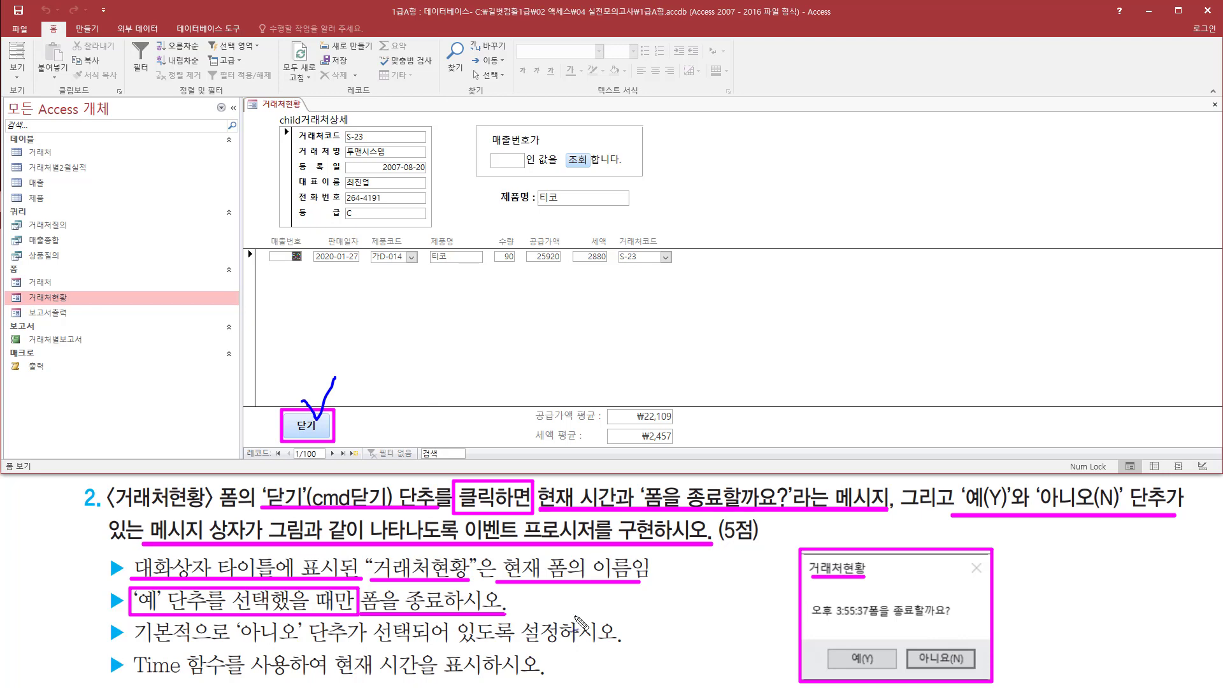
{"action": "mouse_move", "coordinate": [860, 646]}
{"action": "left_mouse_down"}
{"action": "mouse_move", "coordinate": [880, 632]}
{"action": "mouse_move", "coordinate": [854, 640]}
{"action": "left_mouse_up"}
{"action": "left_click_drag", "start_coordinate": [125, 644], "coordinate": [617, 646]}
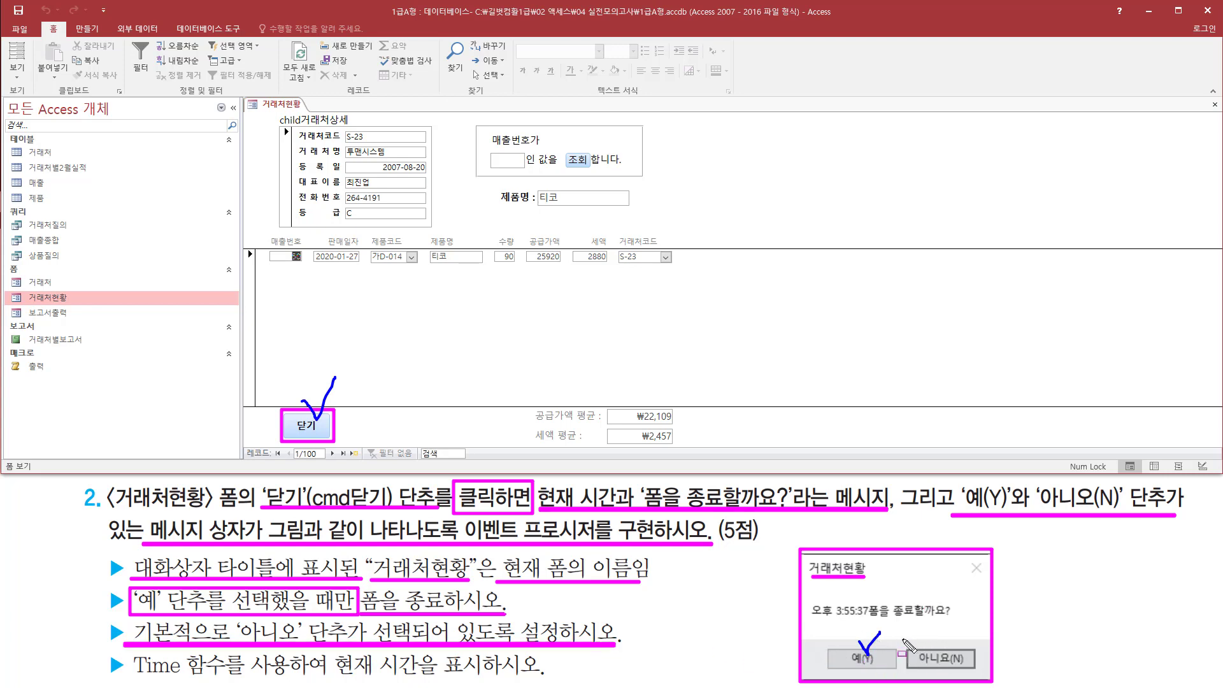
{"action": "mouse_move", "coordinate": [900, 639]}
{"action": "left_mouse_down"}
{"action": "mouse_move", "coordinate": [930, 679]}
{"action": "mouse_move", "coordinate": [985, 680]}
{"action": "left_mouse_up"}
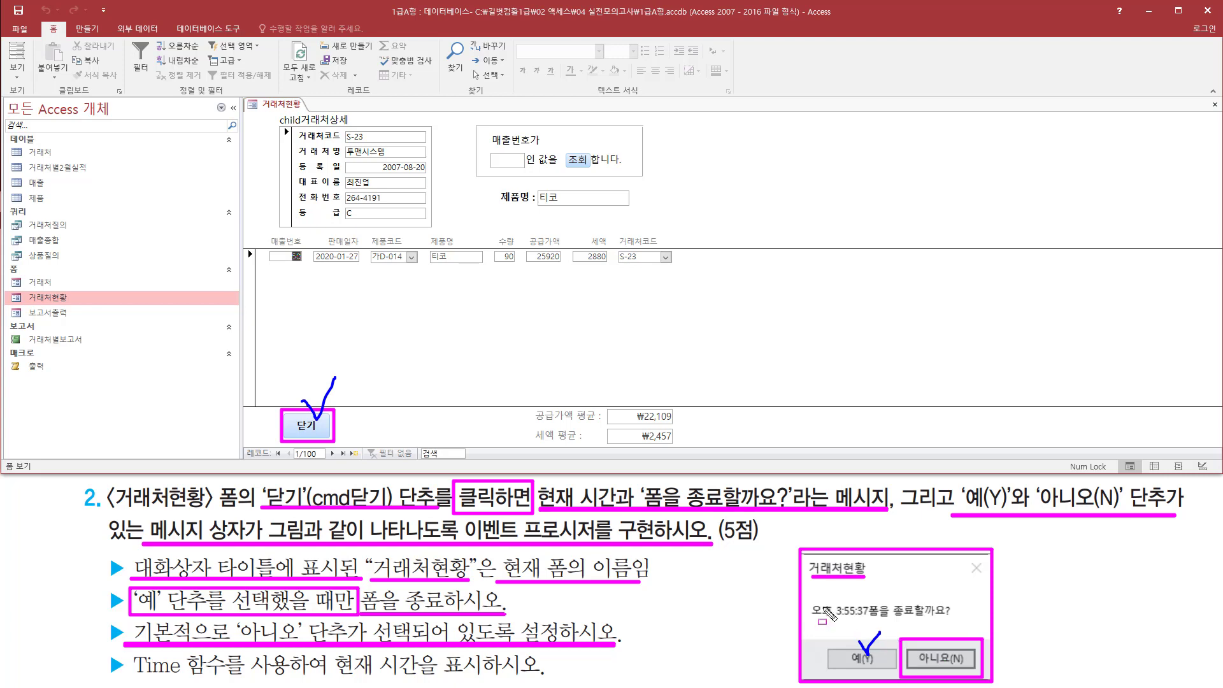
{"action": "left_click_drag", "start_coordinate": [810, 621], "coordinate": [873, 620]}
{"action": "left_click_drag", "start_coordinate": [131, 679], "coordinate": [516, 681]}
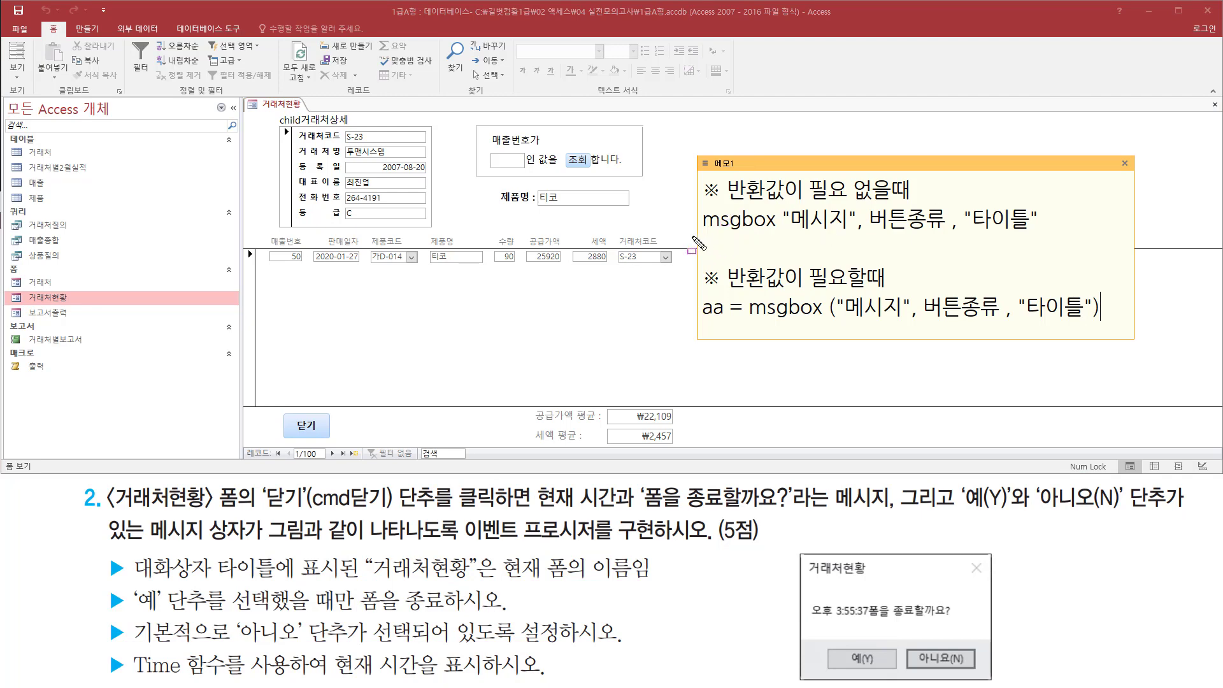
{"action": "left_click_drag", "start_coordinate": [699, 233], "coordinate": [1032, 234]}
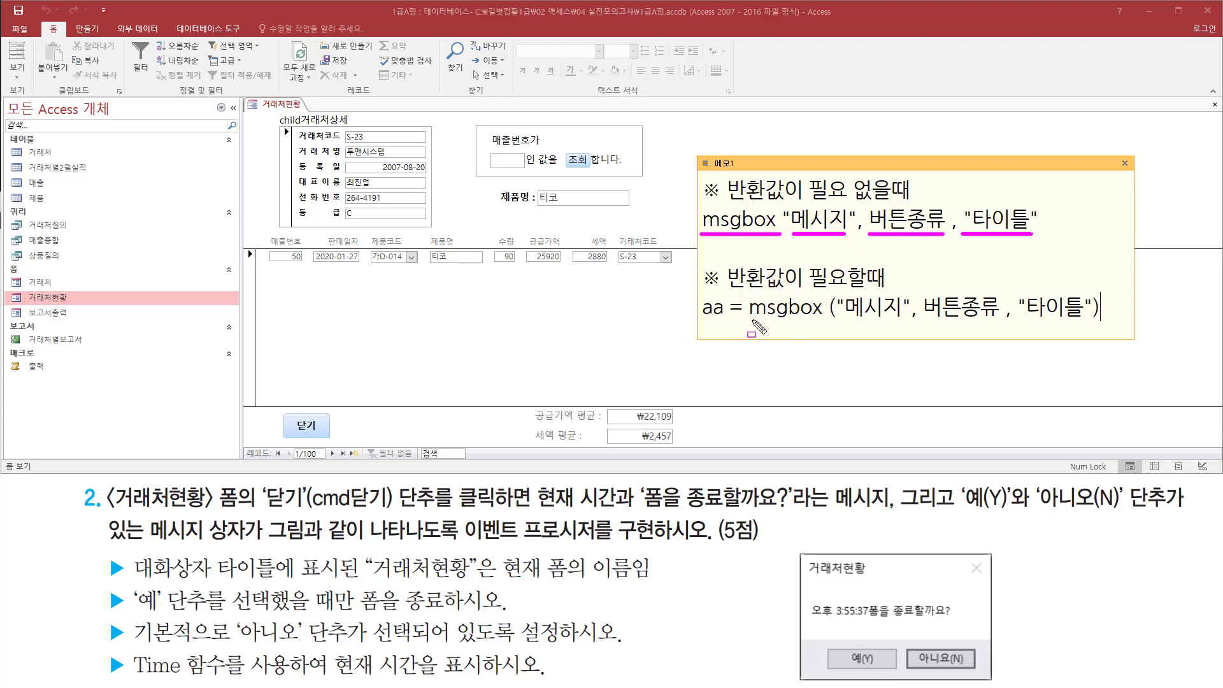
{"action": "left_click_drag", "start_coordinate": [746, 322], "coordinate": [836, 333]}
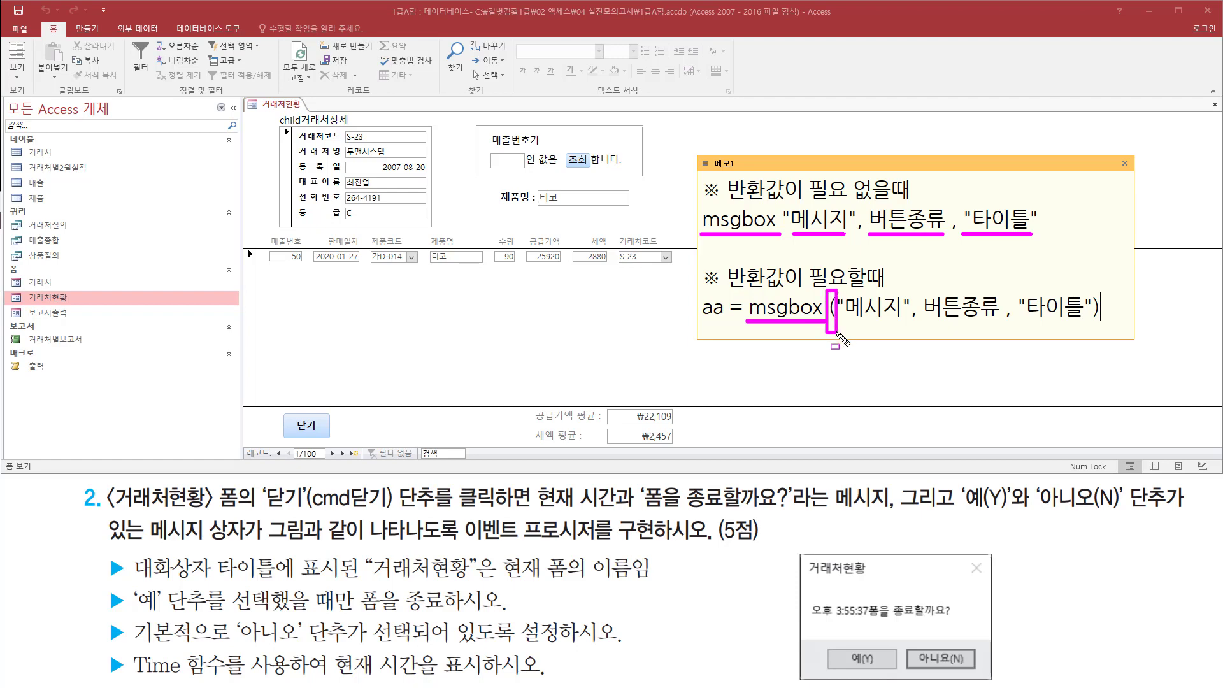
{"action": "left_click_drag", "start_coordinate": [1093, 288], "coordinate": [1102, 332]}
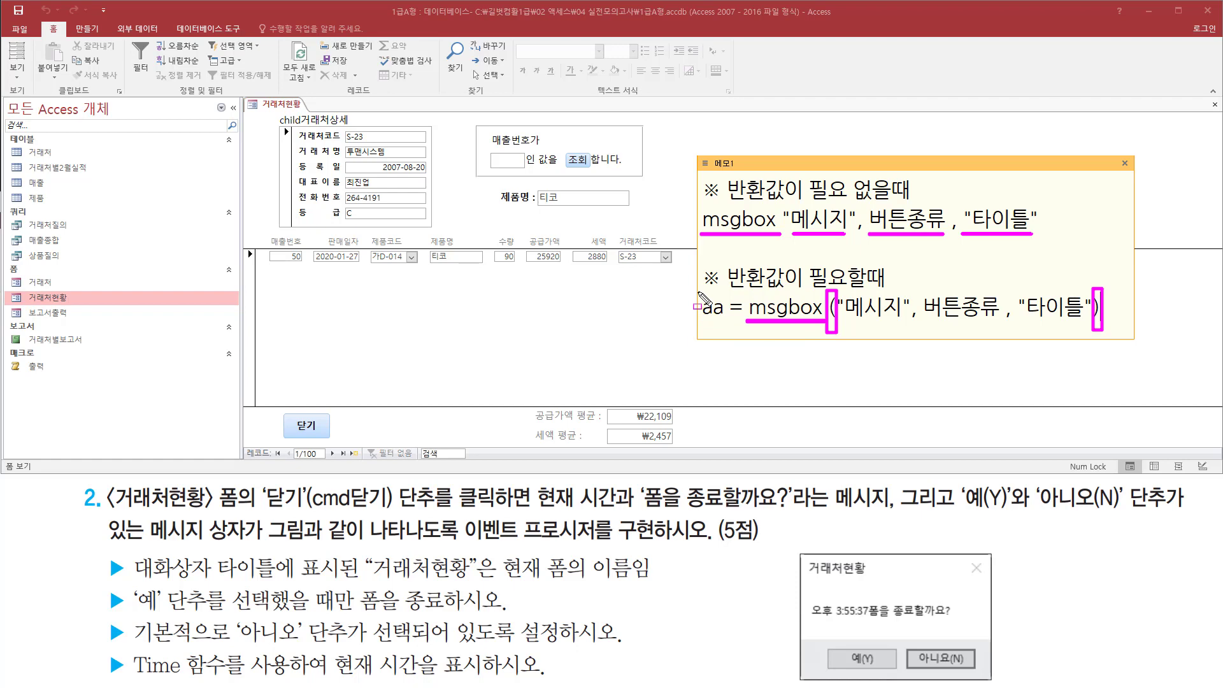
{"action": "left_click_drag", "start_coordinate": [698, 289], "coordinate": [747, 330]}
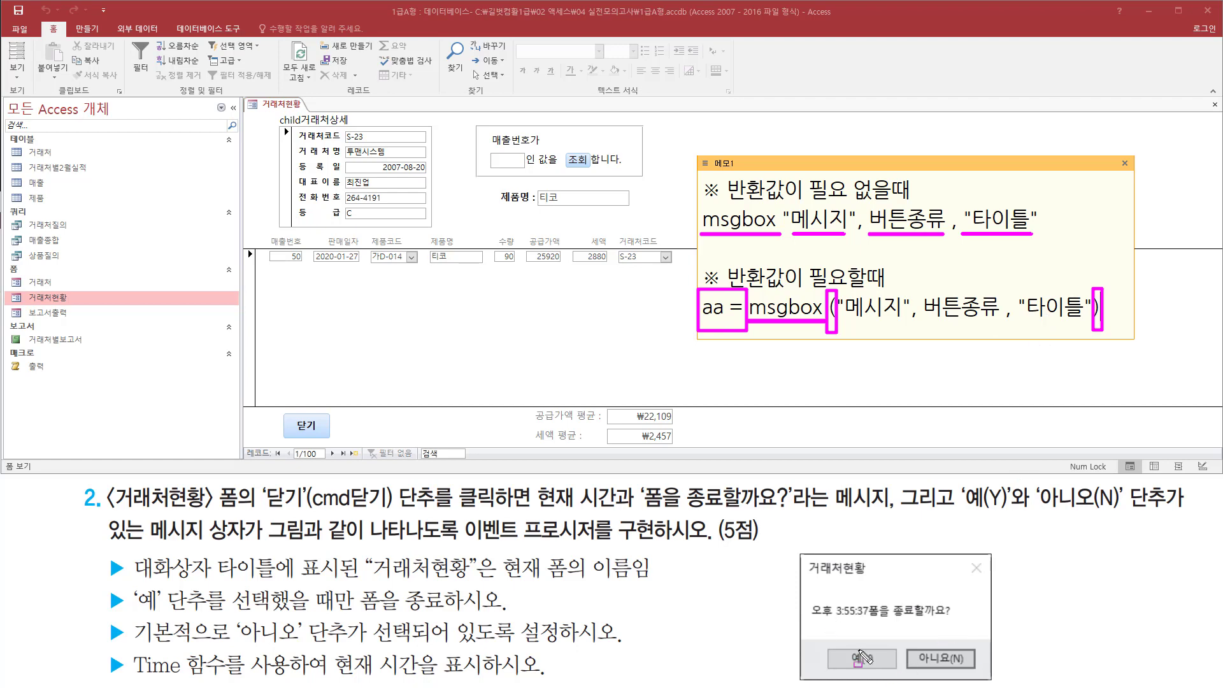
{"action": "left_click_drag", "start_coordinate": [829, 649], "coordinate": [886, 670]}
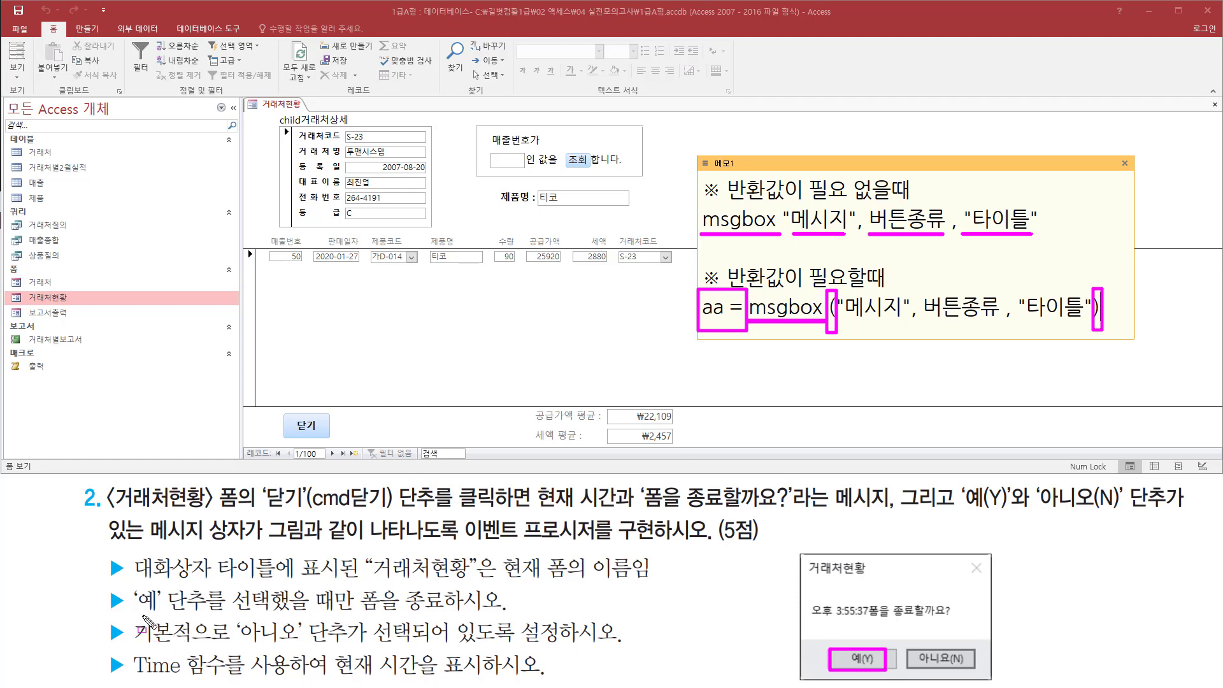
{"action": "mouse_move", "coordinate": [140, 615]}
{"action": "left_mouse_down"}
{"action": "mouse_move", "coordinate": [428, 625]}
{"action": "mouse_move", "coordinate": [509, 588]}
{"action": "left_mouse_up"}
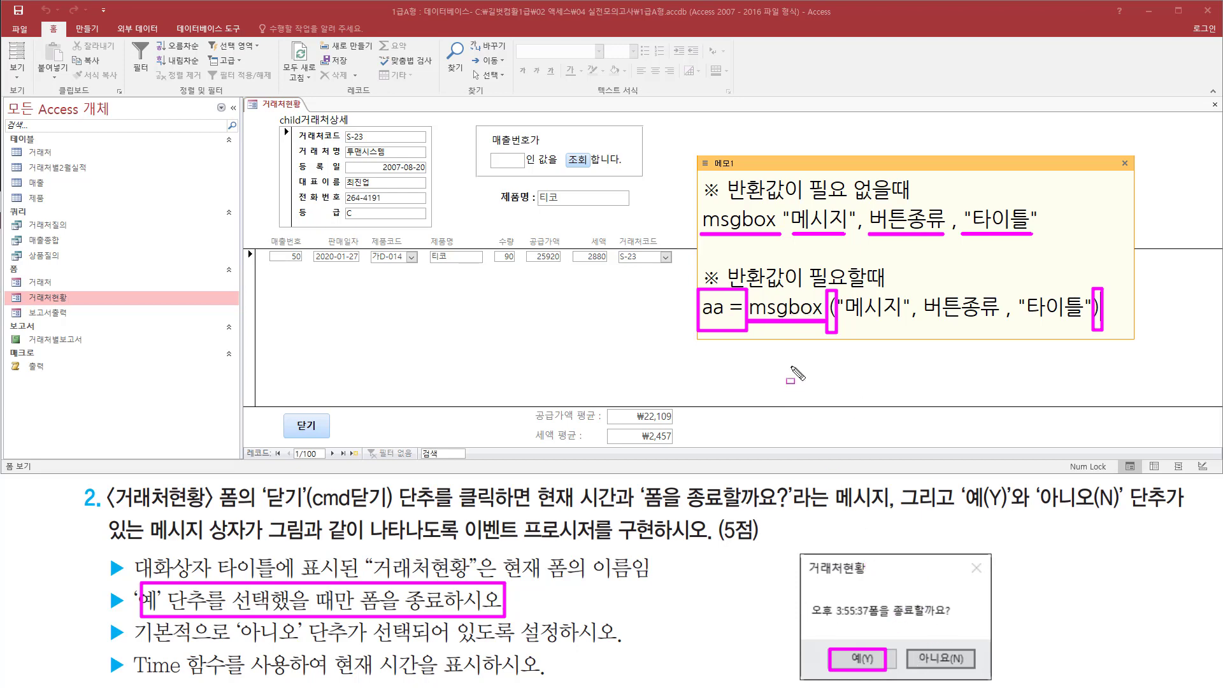
{"action": "key", "text": "Escape"}
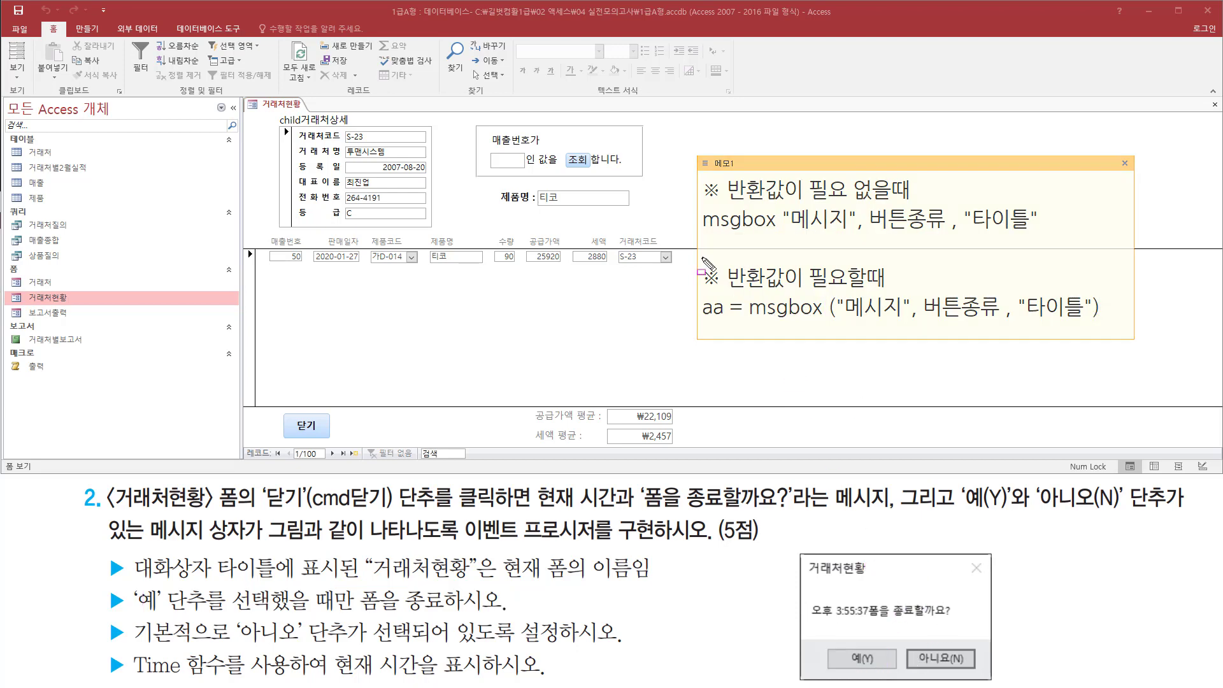
{"action": "key", "text": "ctrl+2"}
{"action": "mouse_move", "coordinate": [698, 258]}
{"action": "left_mouse_down"}
{"action": "mouse_move", "coordinate": [991, 331]}
{"action": "mouse_move", "coordinate": [1120, 336]}
{"action": "left_mouse_up"}
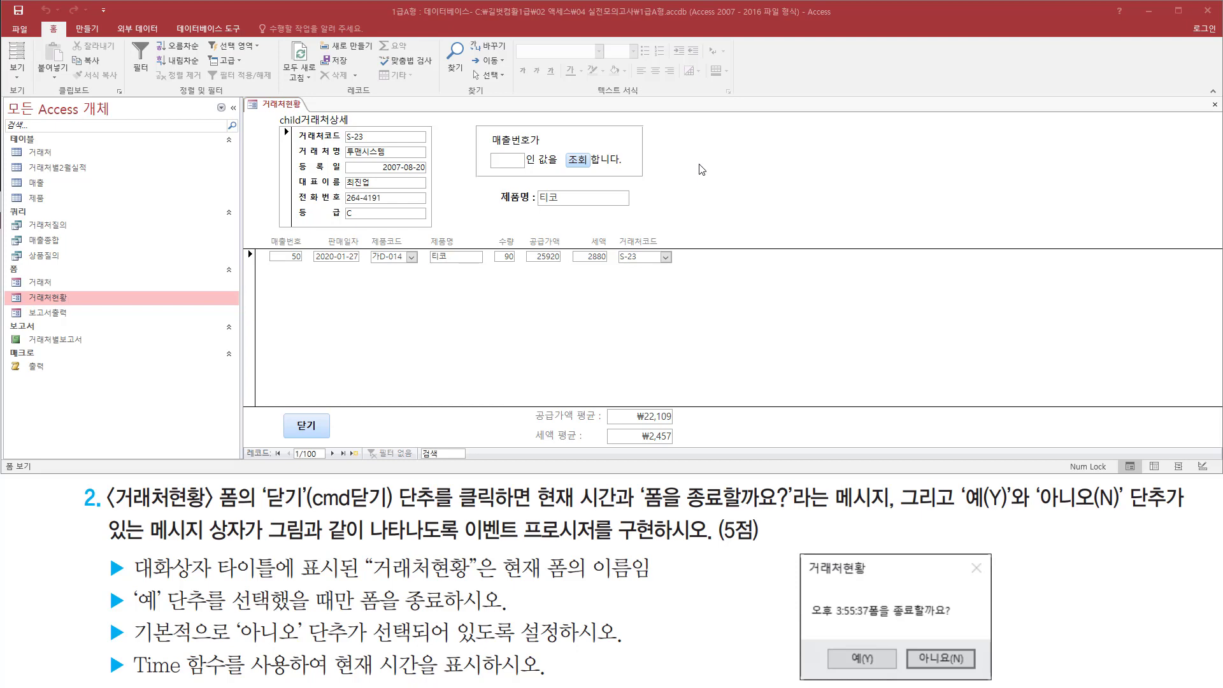
Switch the 거래처현황 form to design view
{"action": "right_click", "coordinate": [702, 169]}
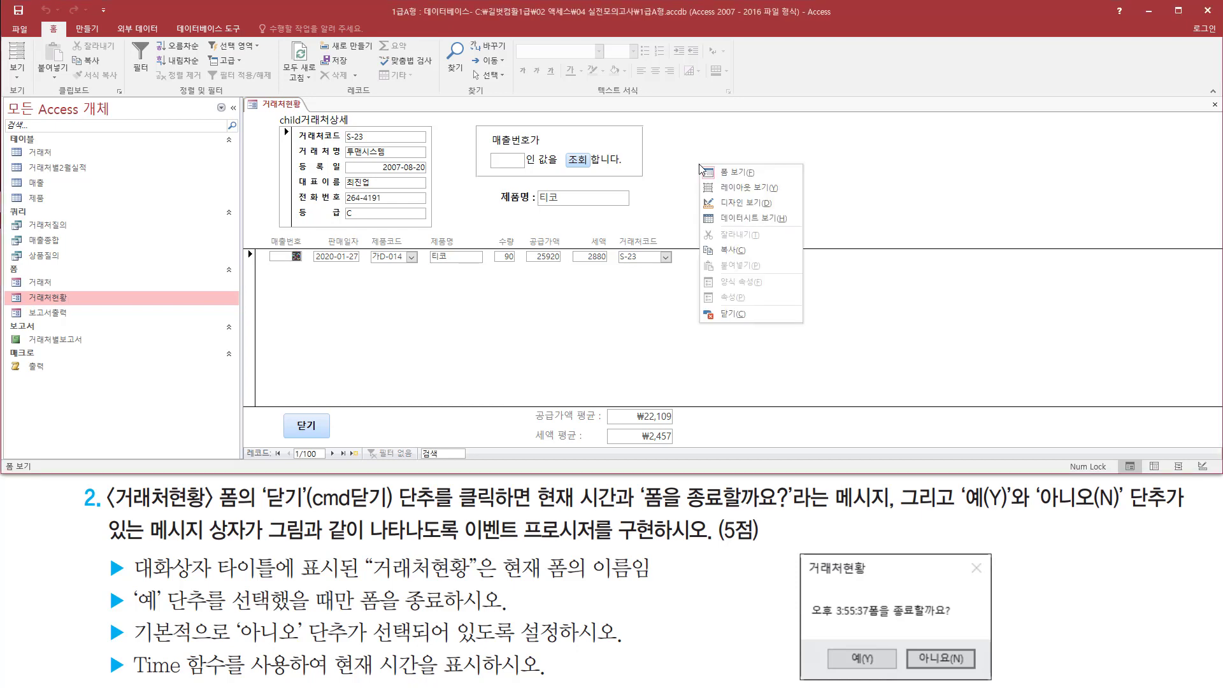
{"action": "left_click", "coordinate": [753, 210]}
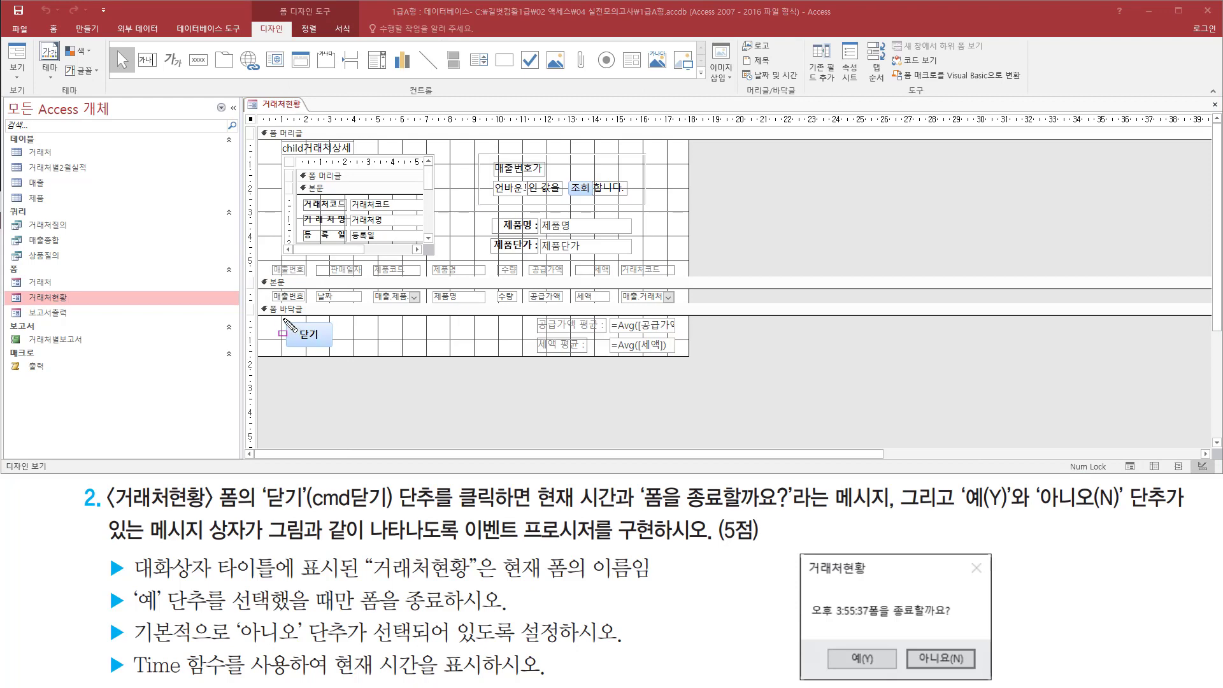
{"action": "left_click_drag", "start_coordinate": [283, 318], "coordinate": [338, 354]}
{"action": "left_click_drag", "start_coordinate": [262, 512], "coordinate": [535, 515]}
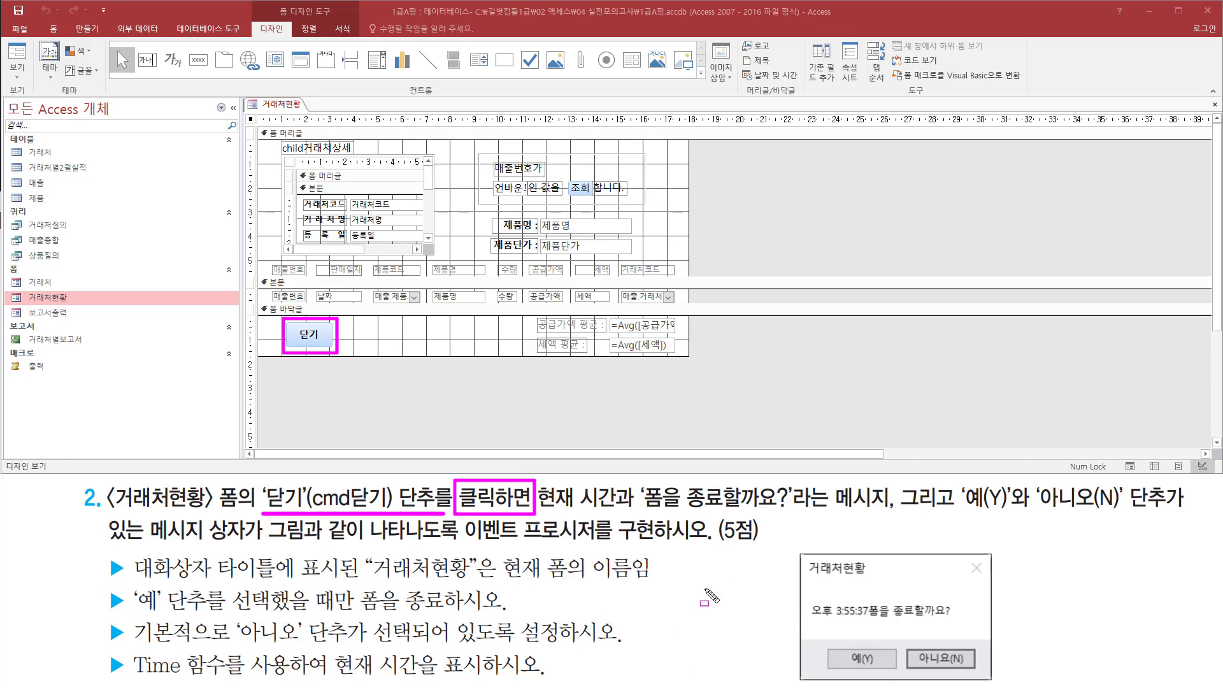
{"action": "left_click_drag", "start_coordinate": [460, 546], "coordinate": [603, 542]}
{"action": "key", "text": "Escape"}
Open the event properties of the 닫기 (cmd닫기) button in the form footer
{"action": "left_click", "coordinate": [317, 344]}
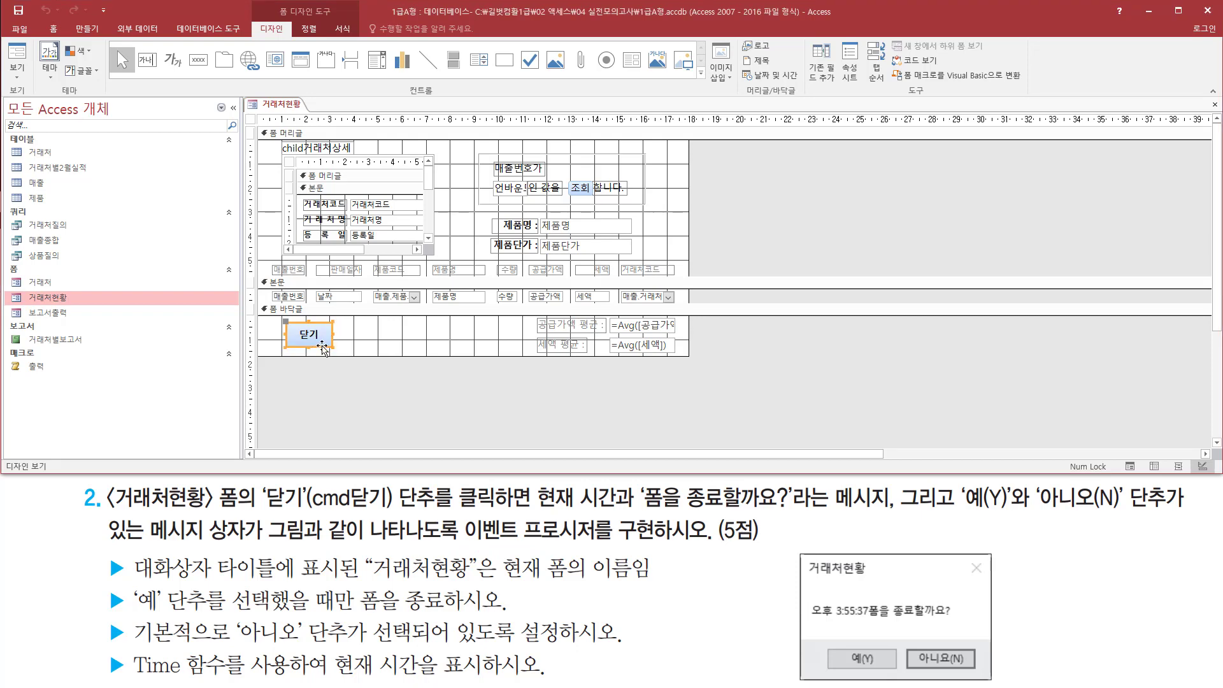
{"action": "double_click", "coordinate": [323, 349]}
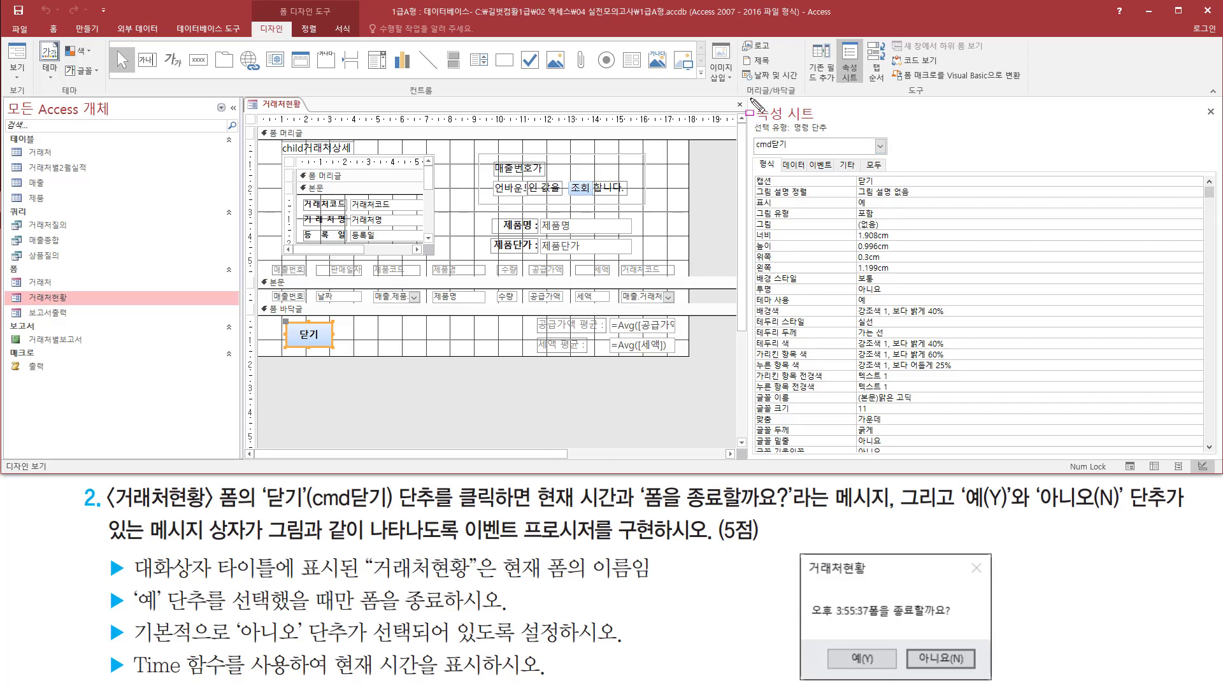
{"action": "left_click_drag", "start_coordinate": [750, 98], "coordinate": [826, 121]}
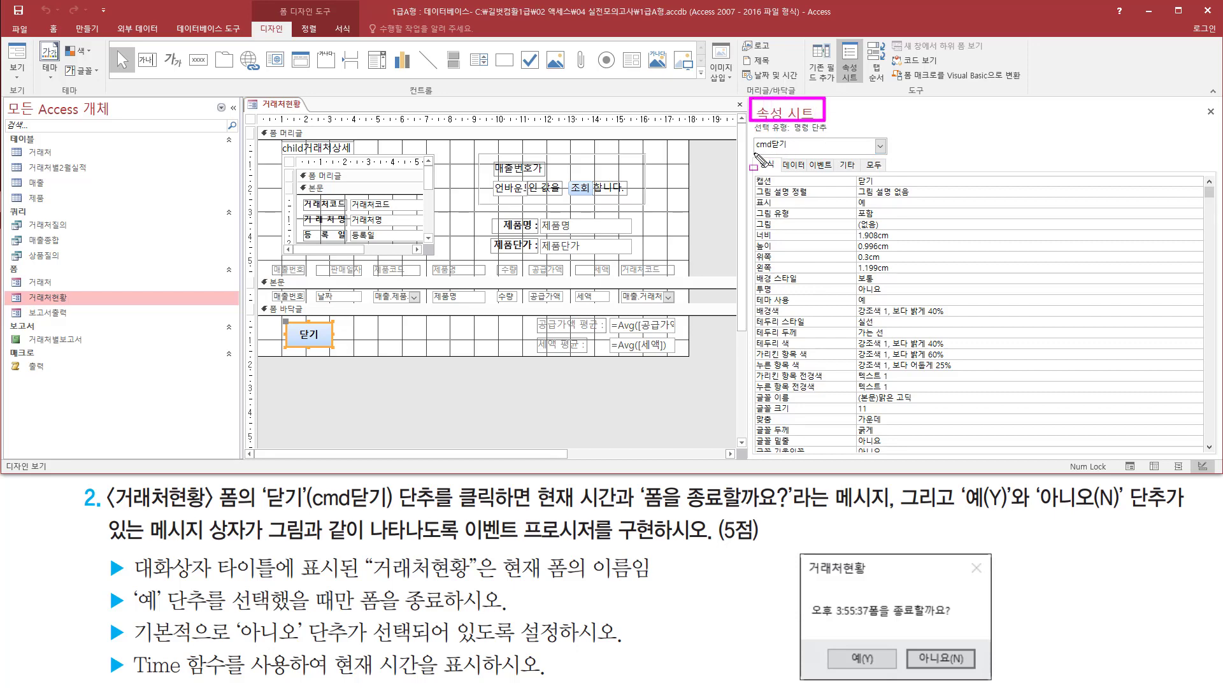
{"action": "left_click_drag", "start_coordinate": [755, 152], "coordinate": [790, 152]}
{"action": "left_click_drag", "start_coordinate": [808, 150], "coordinate": [834, 173]}
{"action": "left_click", "coordinate": [821, 166]}
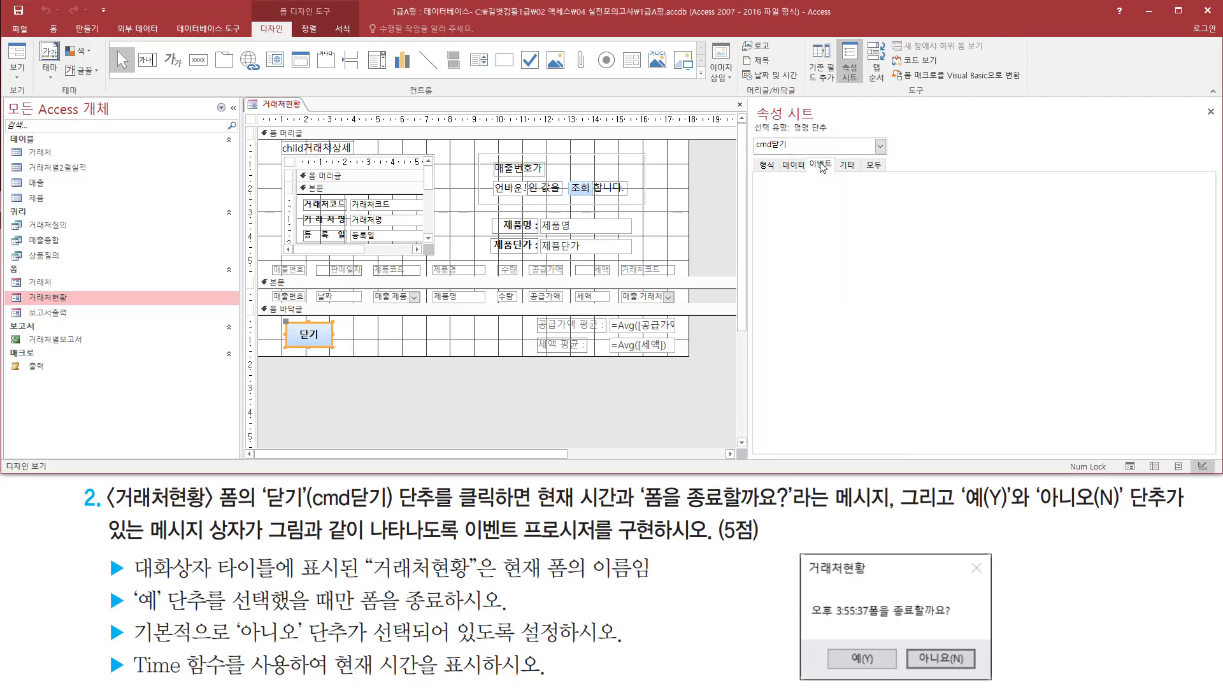
{"action": "mouse_move", "coordinate": [462, 513]}
{"action": "left_mouse_down"}
{"action": "mouse_move", "coordinate": [539, 510]}
{"action": "mouse_move", "coordinate": [541, 484]}
{"action": "left_mouse_up"}
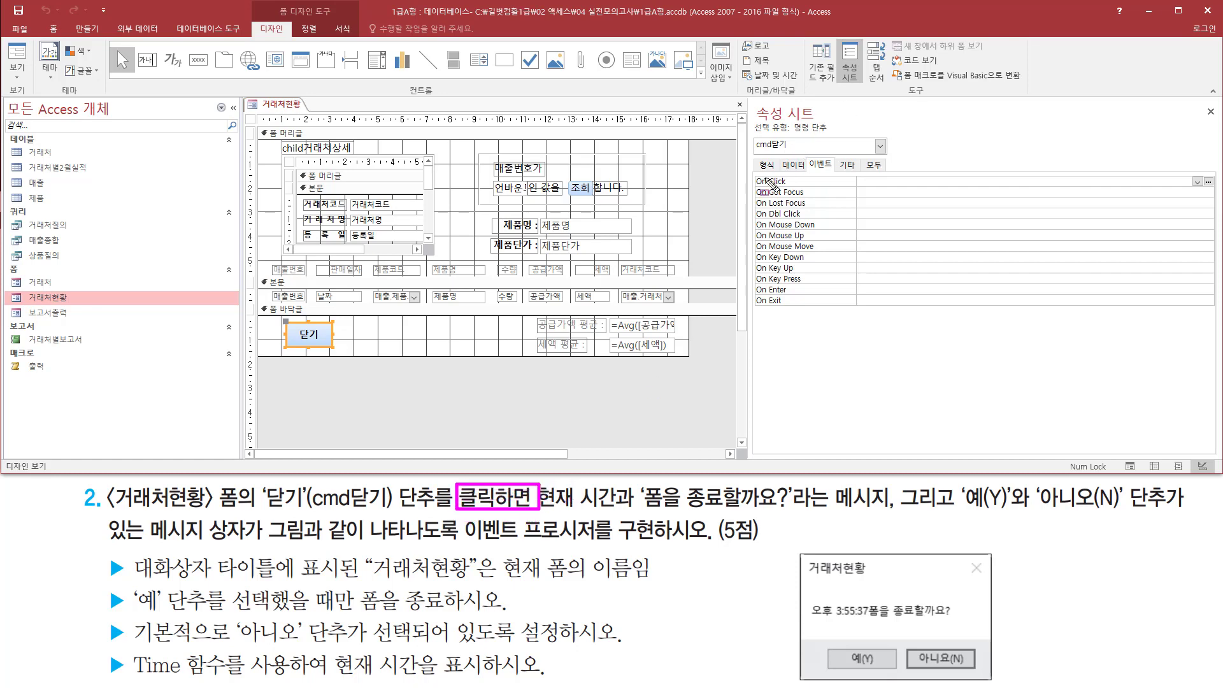
{"action": "left_click_drag", "start_coordinate": [750, 171], "coordinate": [795, 188]}
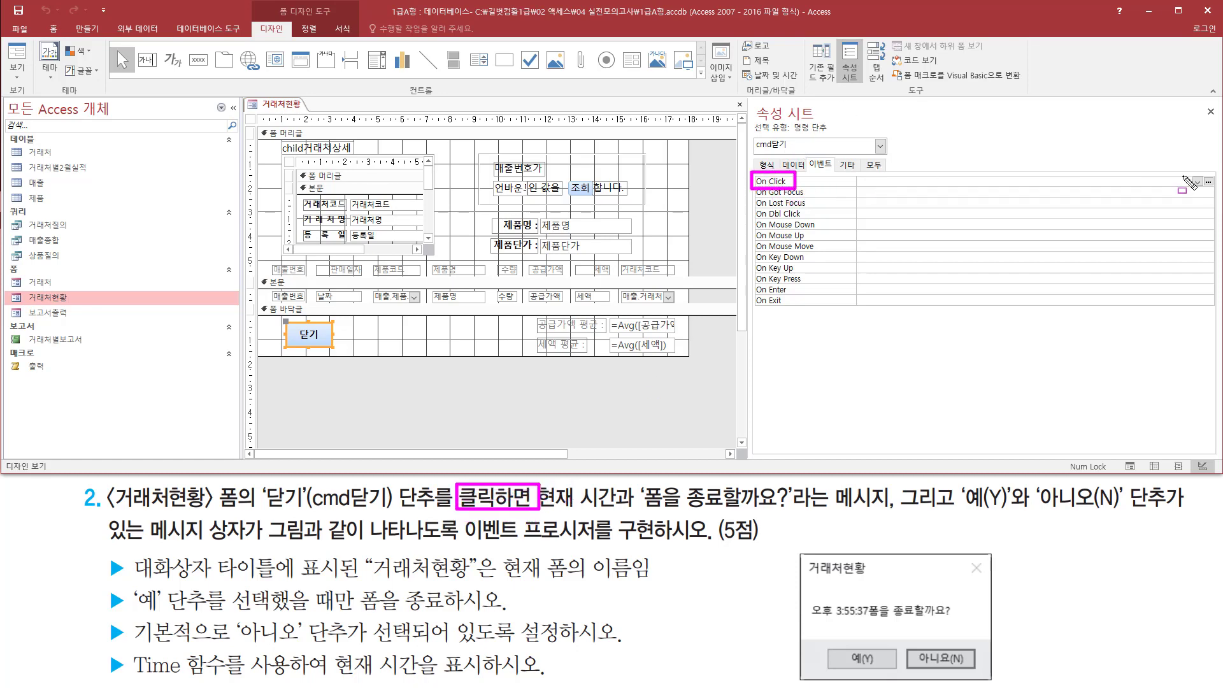
{"action": "mouse_move", "coordinate": [1201, 170]}
{"action": "left_mouse_down"}
{"action": "mouse_move", "coordinate": [1218, 171]}
{"action": "mouse_move", "coordinate": [1218, 190]}
{"action": "left_mouse_up"}
{"action": "key", "text": "Escape"}
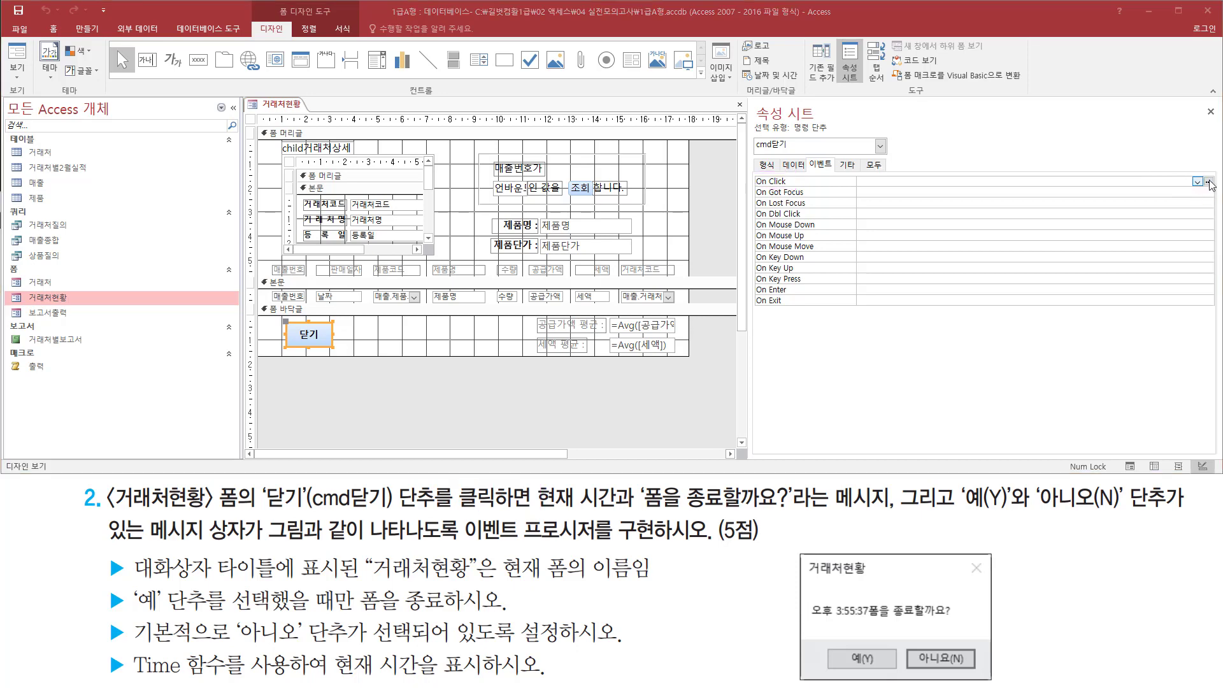
Create an On Click event procedure for the cmd닫기 button with the 코드 작성기
{"action": "left_click", "coordinate": [1209, 183]}
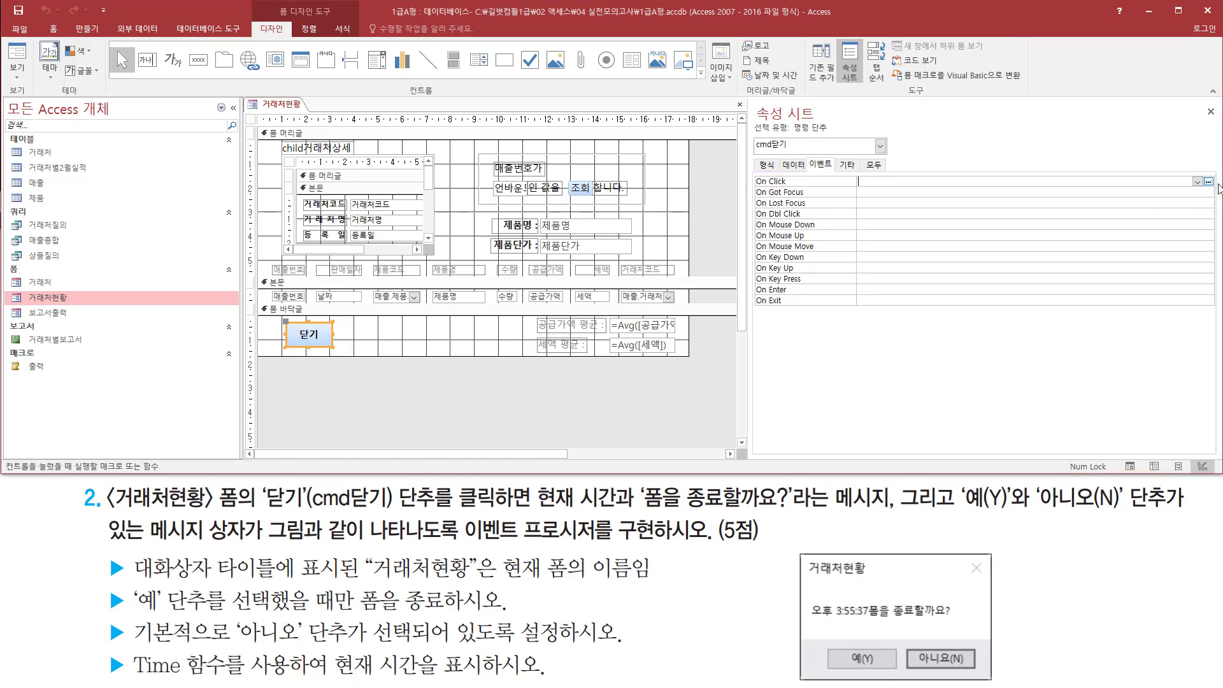
{"action": "left_click", "coordinate": [1208, 182]}
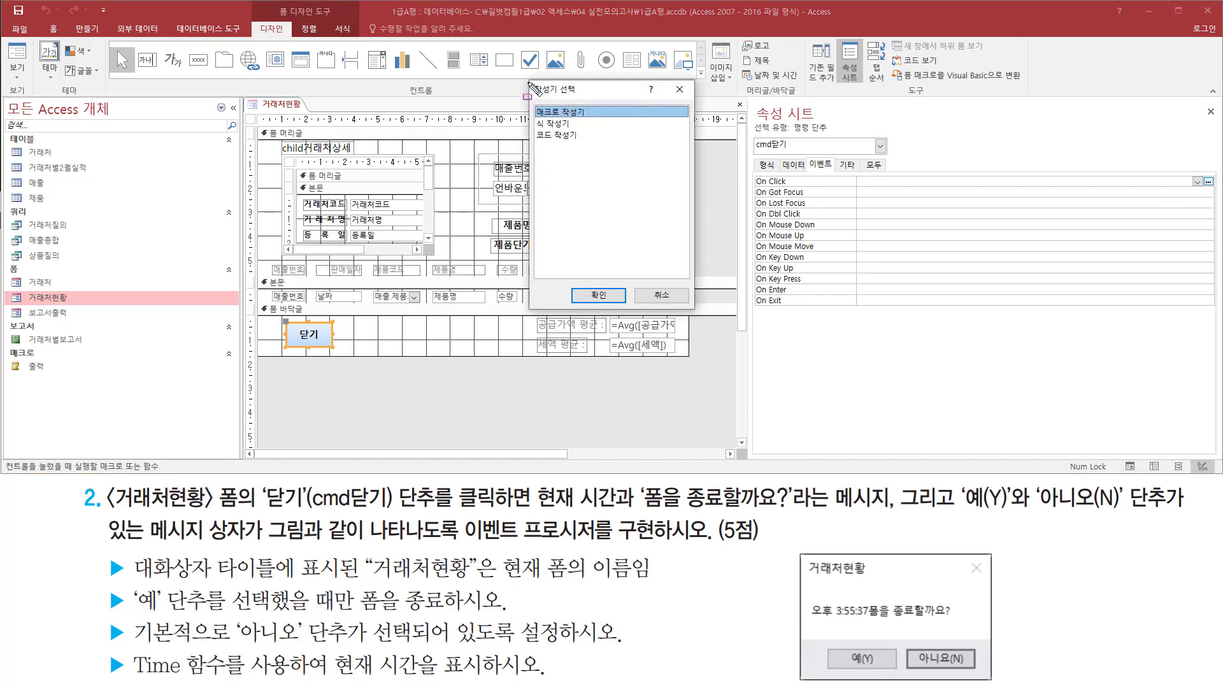
{"action": "mouse_move", "coordinate": [529, 81]}
{"action": "left_mouse_down"}
{"action": "mouse_move", "coordinate": [666, 315]}
{"action": "mouse_move", "coordinate": [701, 321]}
{"action": "mouse_move", "coordinate": [696, 310]}
{"action": "left_mouse_up"}
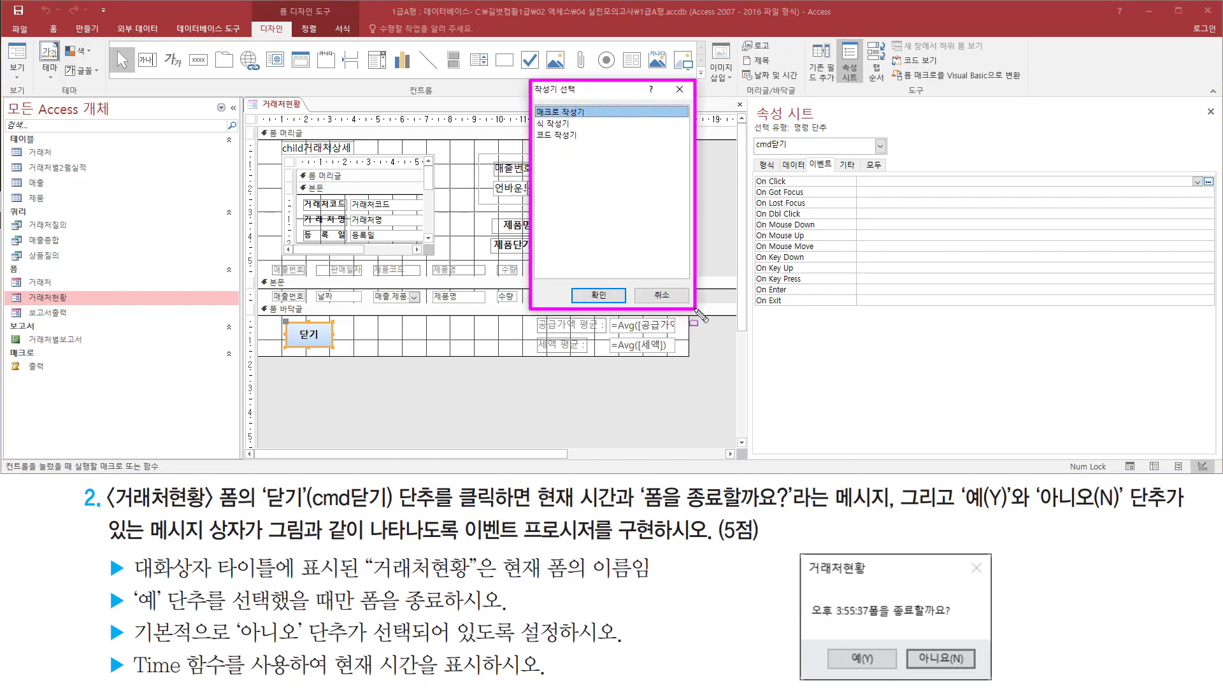
{"action": "left_click_drag", "start_coordinate": [463, 544], "coordinate": [600, 542]}
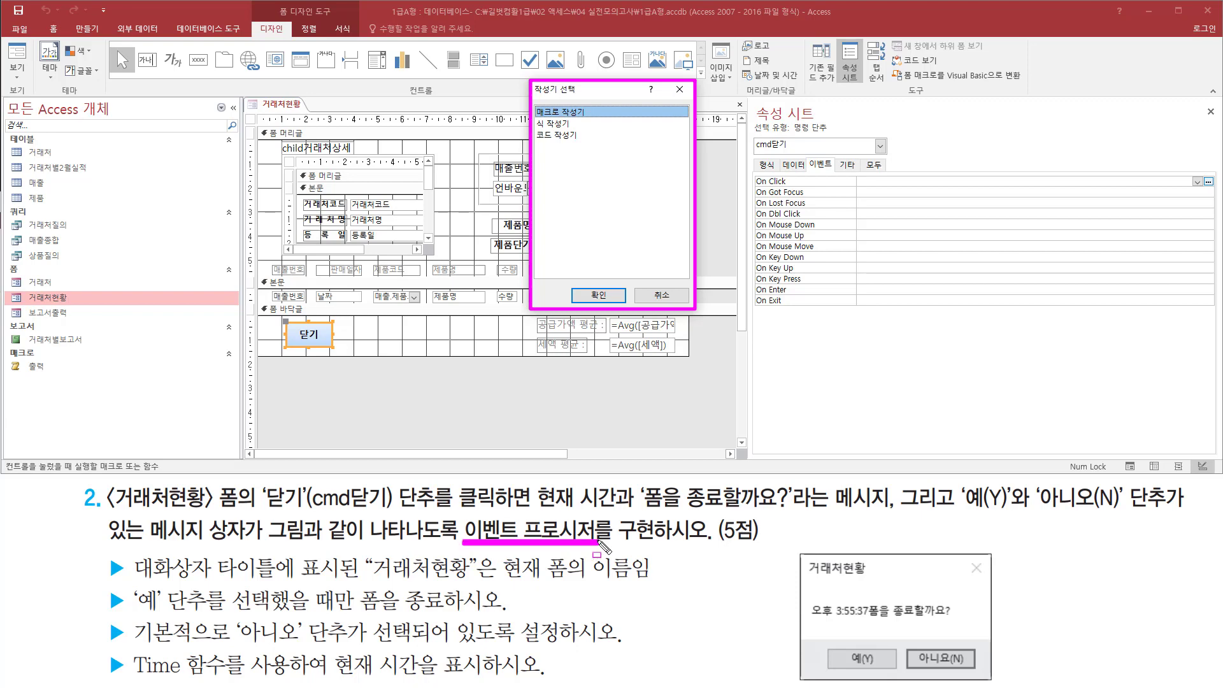
{"action": "left_click_drag", "start_coordinate": [534, 141], "coordinate": [591, 141]}
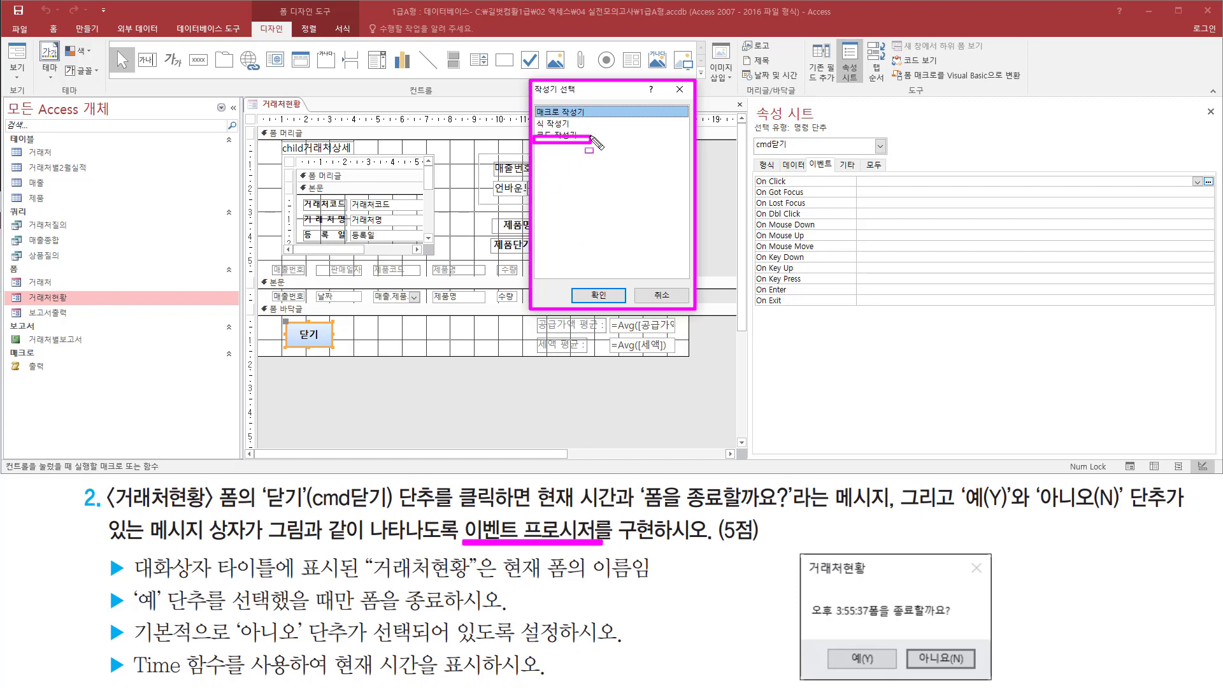
{"action": "key", "text": "Escape"}
{"action": "left_click", "coordinate": [575, 136]}
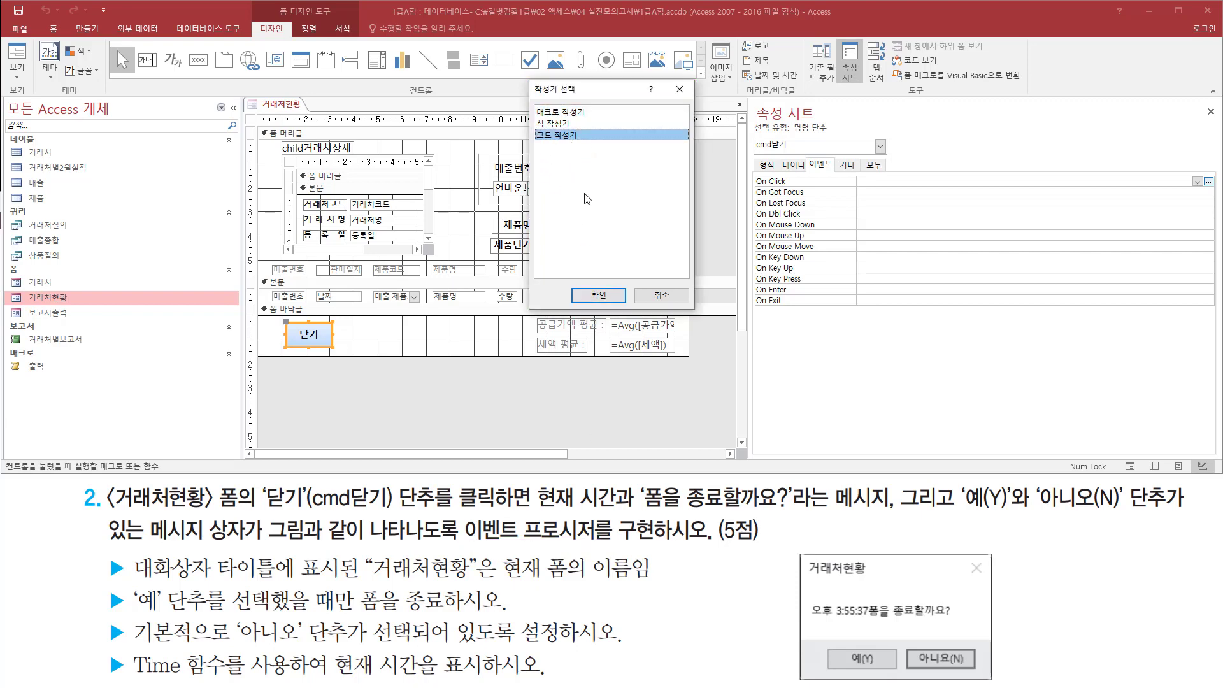
{"action": "left_click_drag", "start_coordinate": [573, 279], "coordinate": [630, 312]}
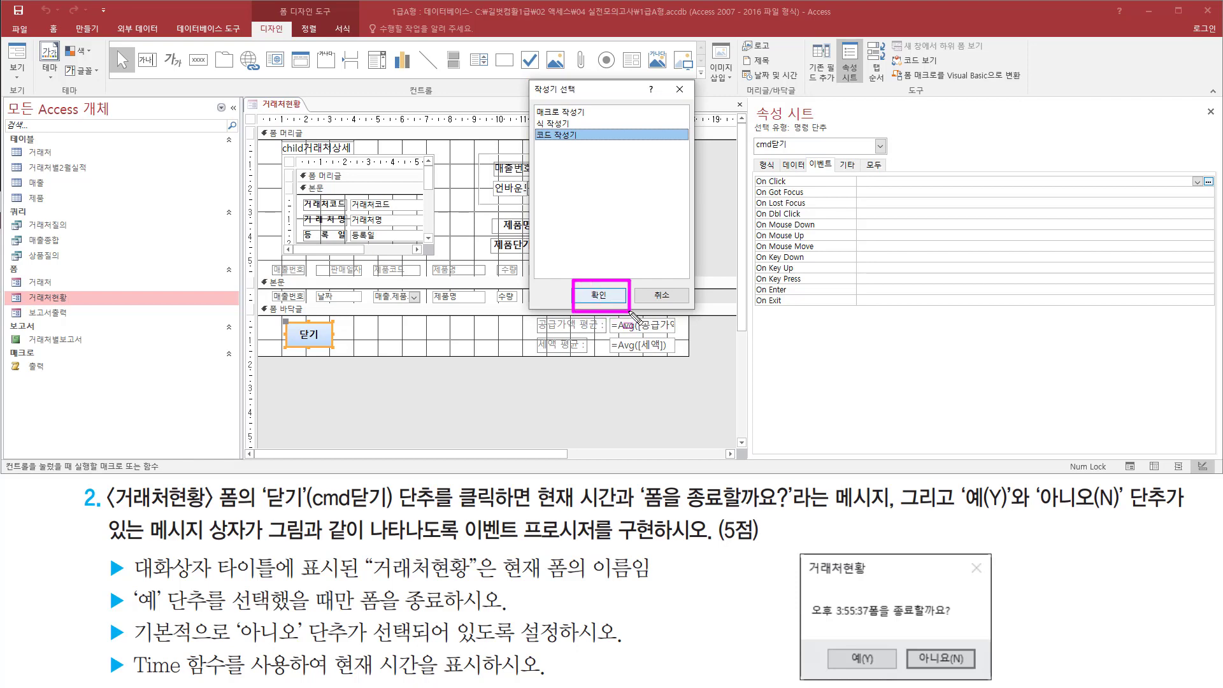
{"action": "key", "text": "Escape"}
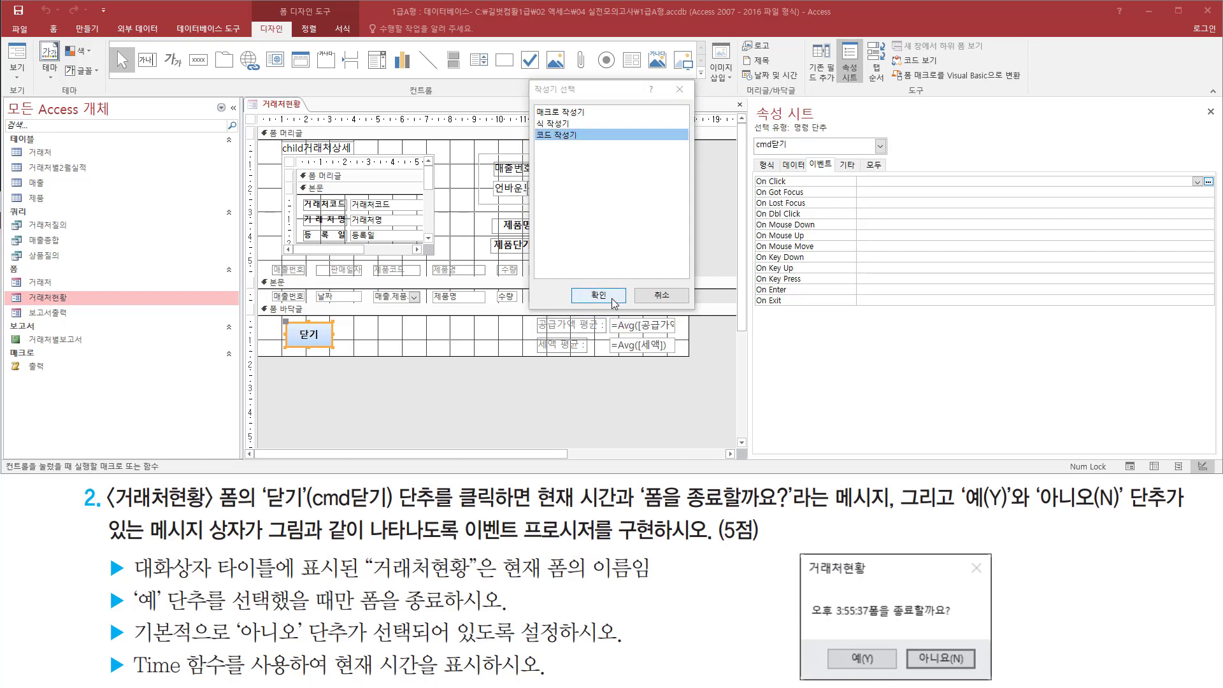
{"action": "left_click", "coordinate": [612, 299]}
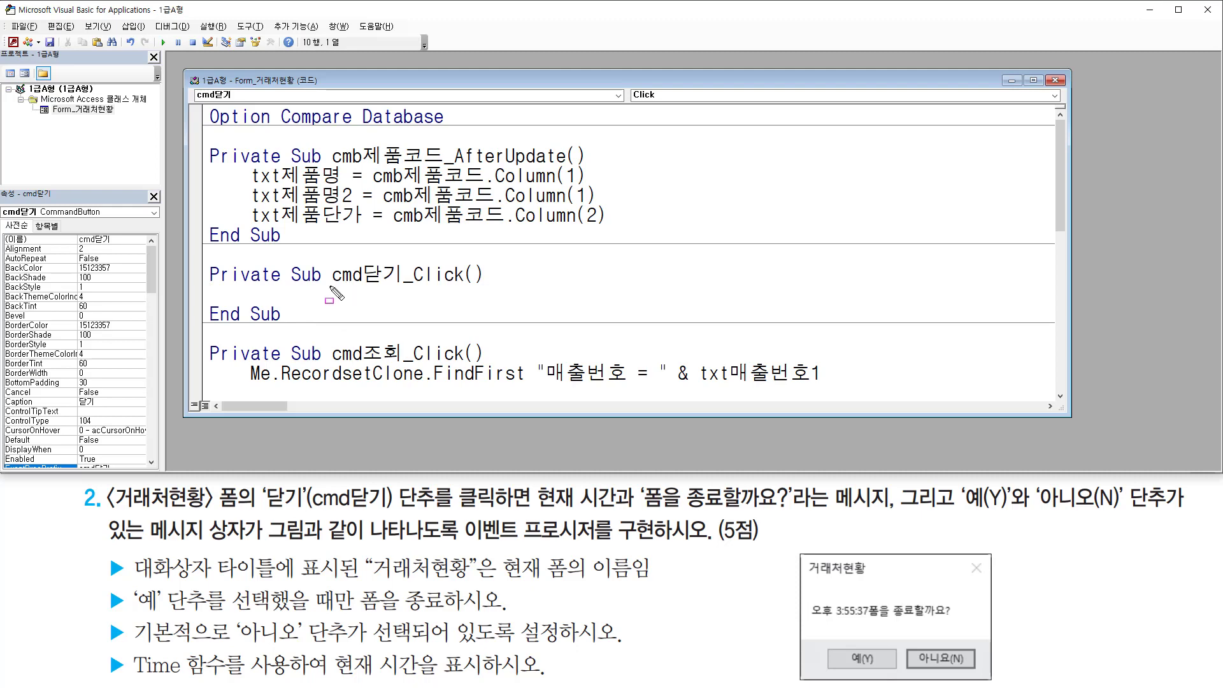
{"action": "left_click_drag", "start_coordinate": [329, 286], "coordinate": [492, 287]}
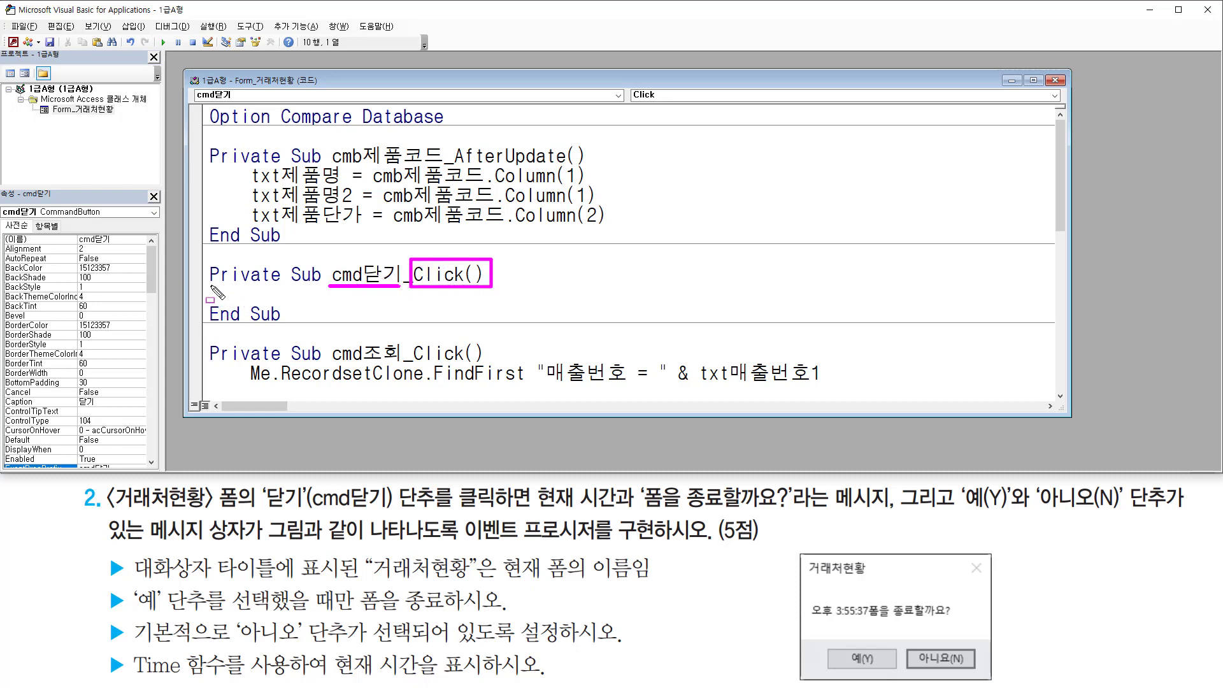
{"action": "left_click_drag", "start_coordinate": [210, 286], "coordinate": [289, 301]}
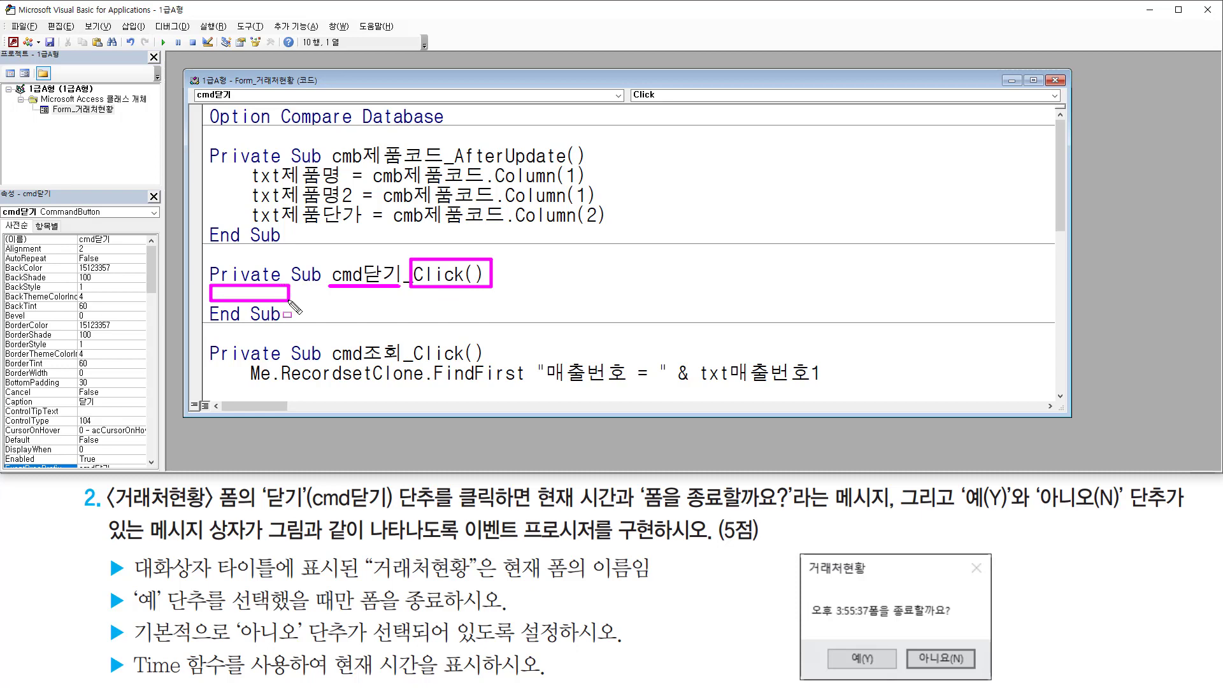
{"action": "key", "text": "Escape"}
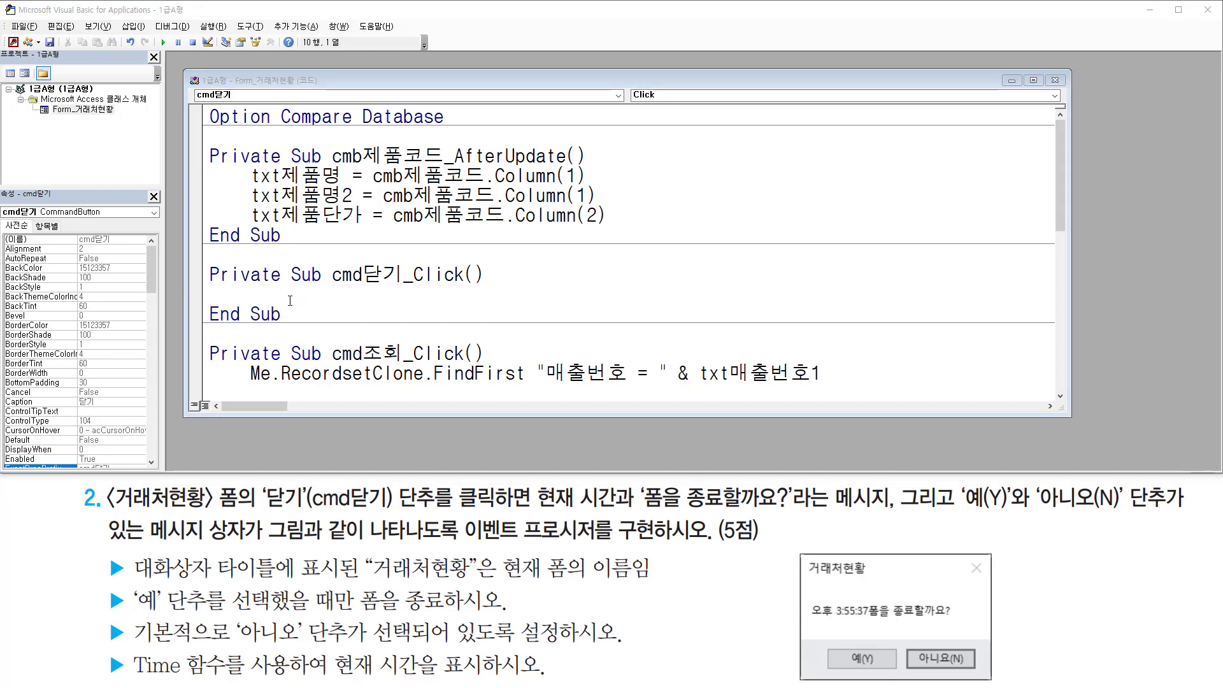
Insert blank lines inside the cmd닫기_Click procedure and begin a msgbox( call there
{"action": "left_click", "coordinate": [294, 295]}
{"action": "key", "text": "Return"}
{"action": "key", "text": "Return"}
{"action": "key", "text": "Return"}
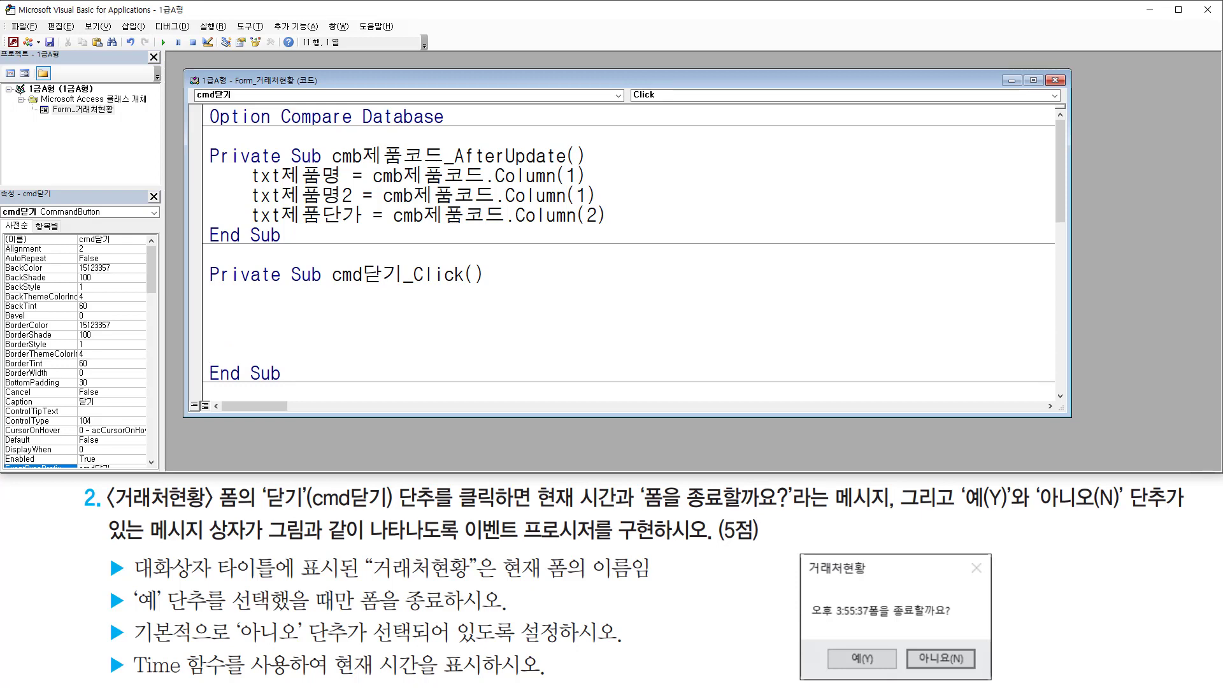
{"action": "type", "text": "ㅡㄴ"}
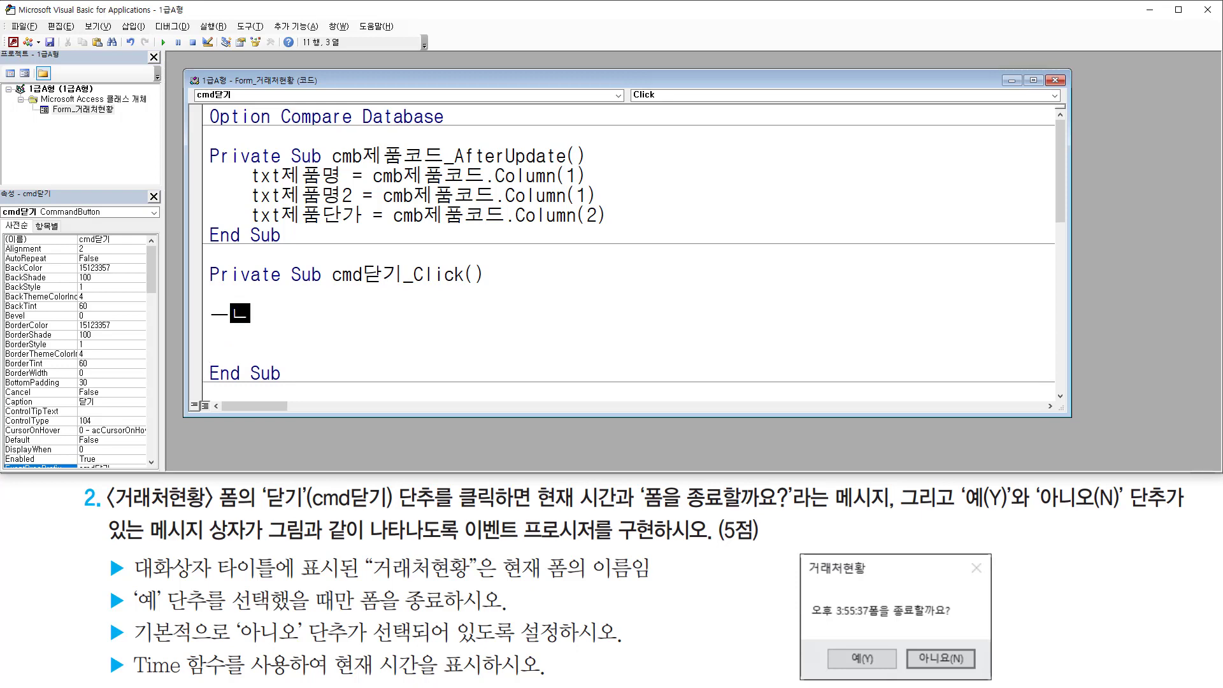
{"action": "key", "text": "BackSpace"}
{"action": "key", "text": "BackSpace"}
{"action": "type", "text": "msgbox("}
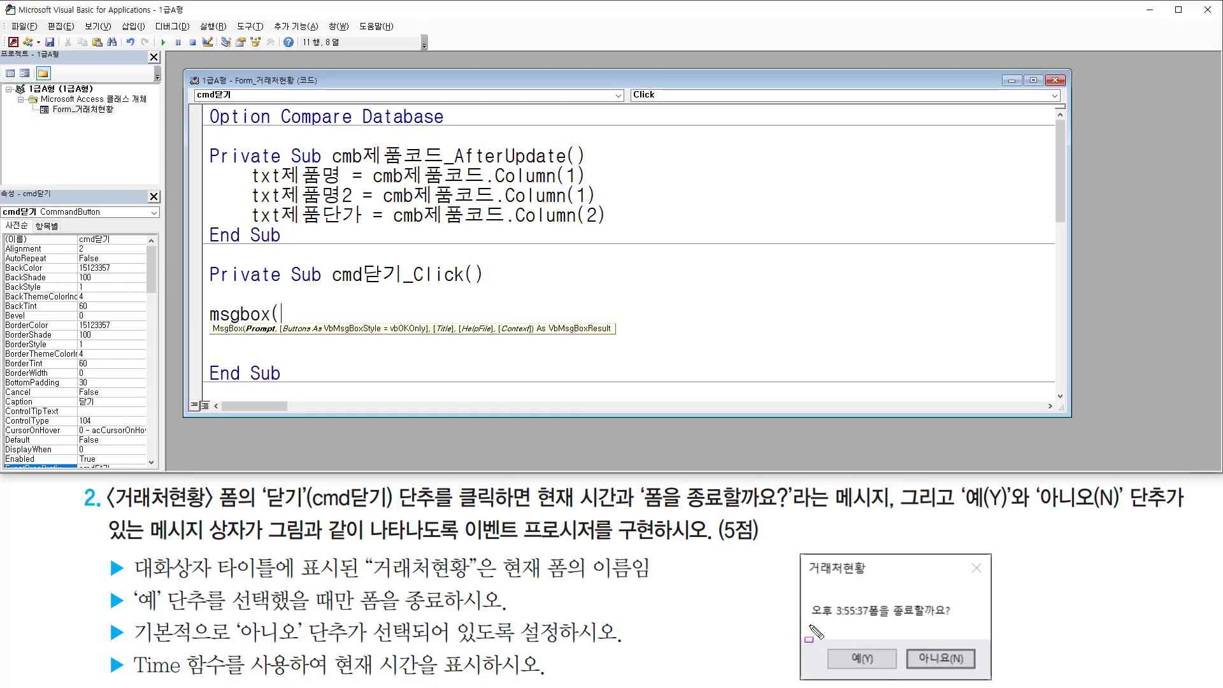
Enter time & "폼을 종료할까요?" as the prompt argument of the msgbox call
{"action": "left_click_drag", "start_coordinate": [811, 621], "coordinate": [869, 621]}
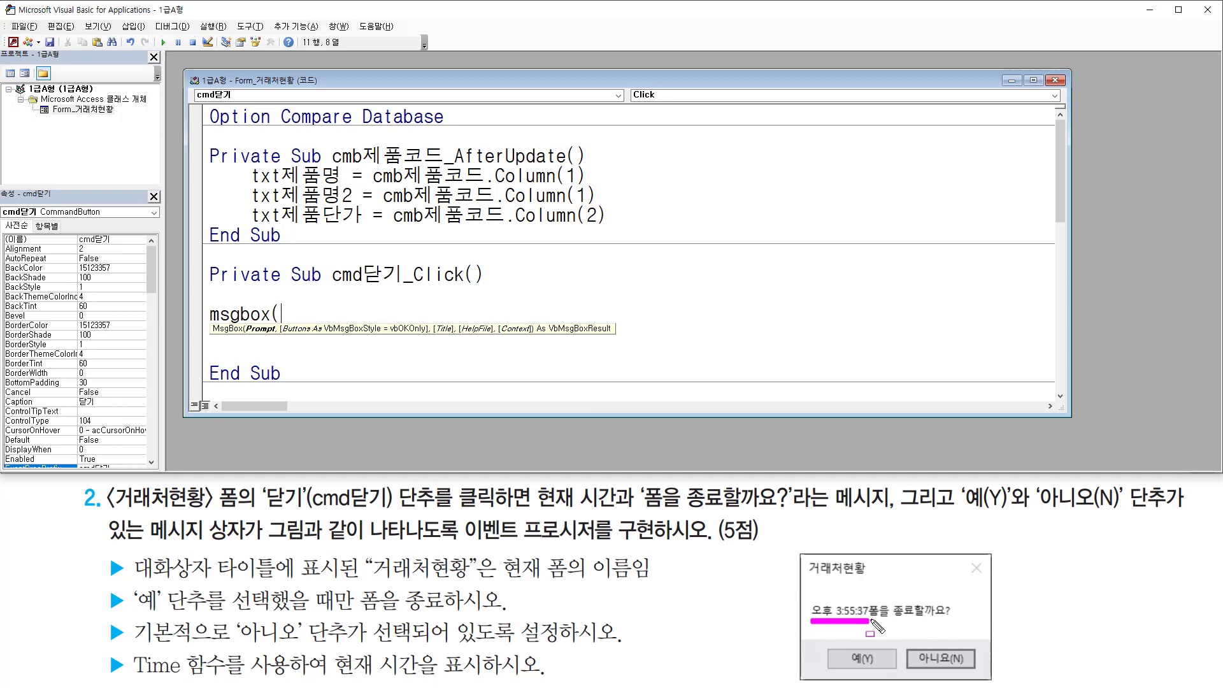
{"action": "left_click_drag", "start_coordinate": [870, 621], "coordinate": [953, 620]}
{"action": "key", "text": "Escape"}
{"action": "left_click", "coordinate": [328, 312]}
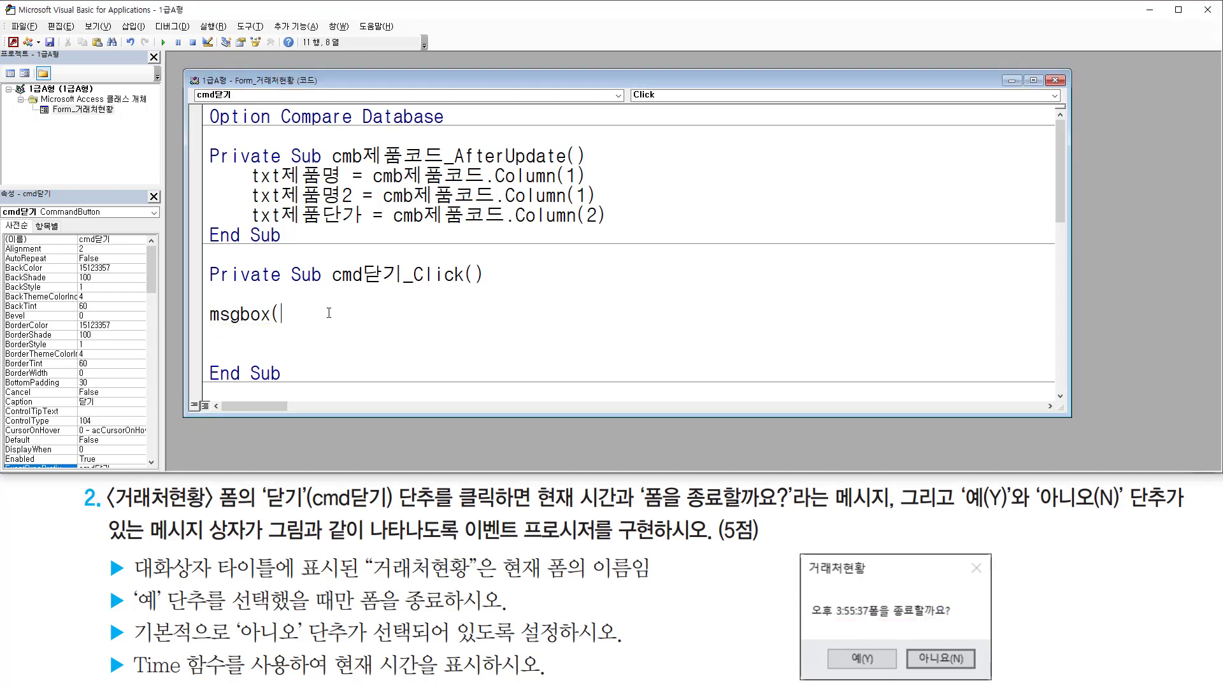
{"action": "type", "text": "time"}
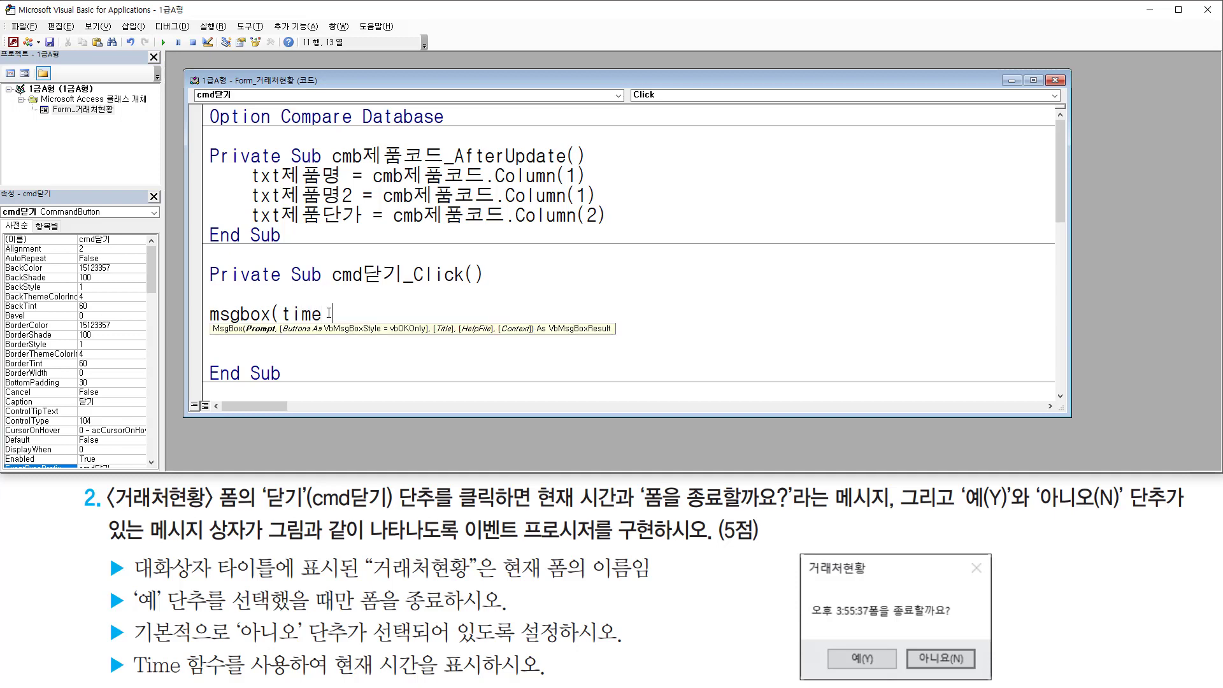
{"action": "type", "text": " & \"폼을 종료"}
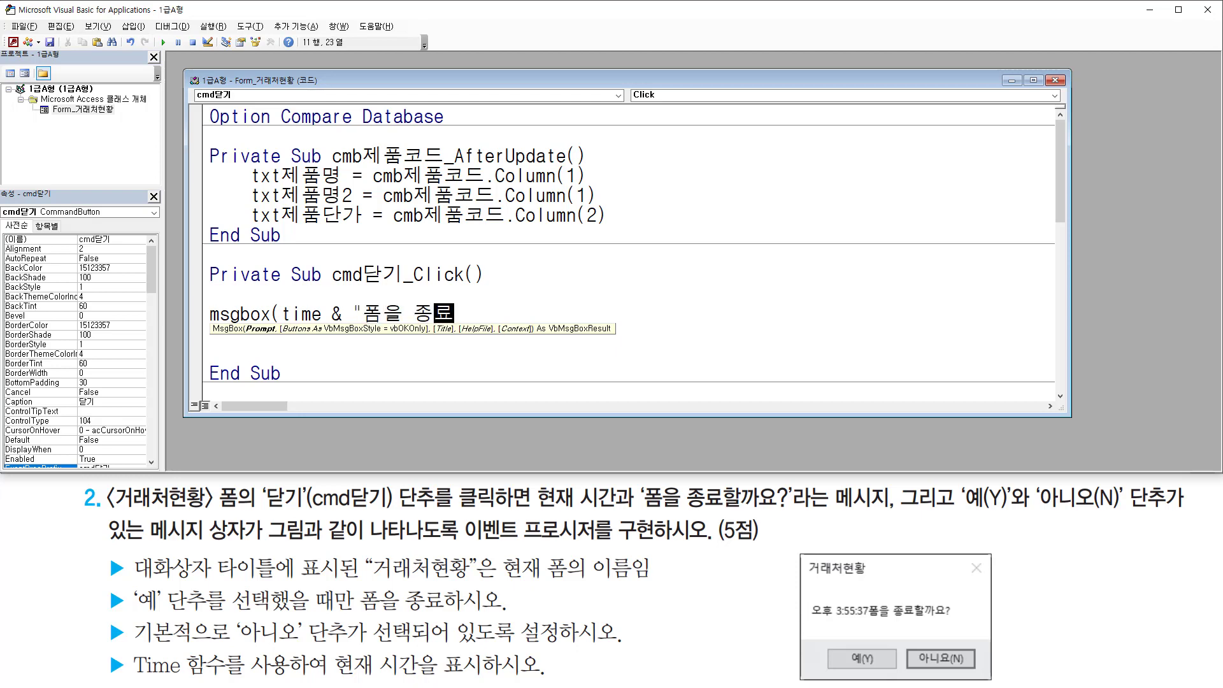
{"action": "type", "text": "할까요?"}
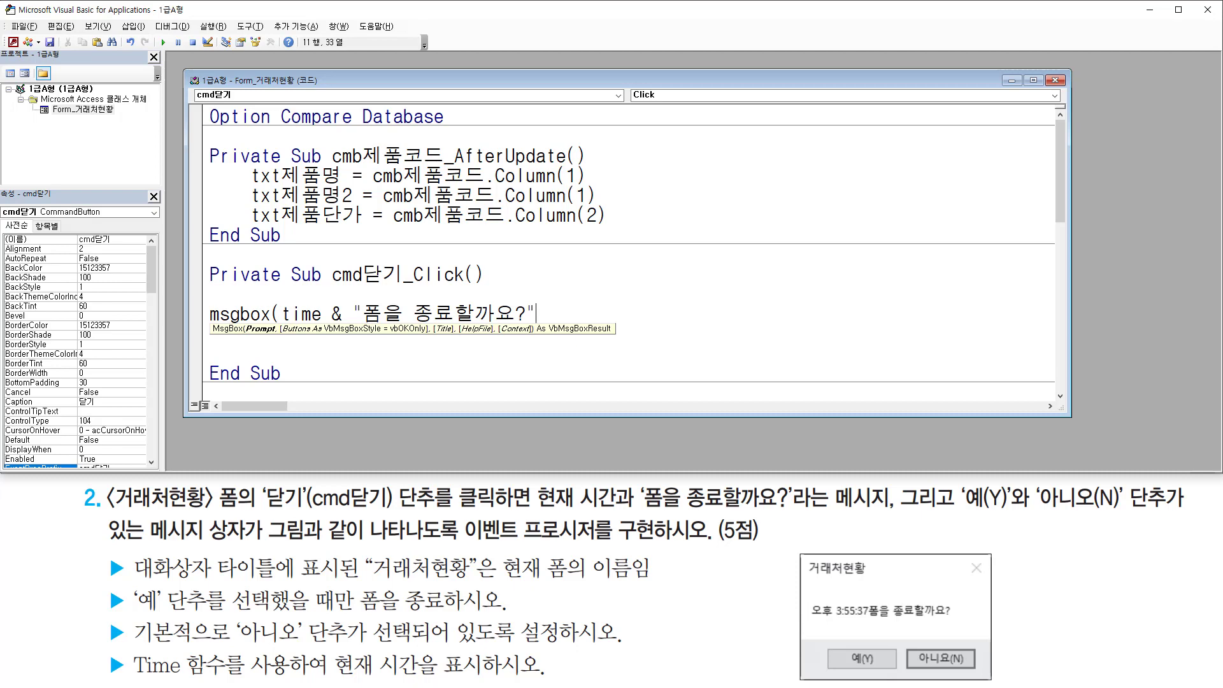
Add vbYesNo as the buttons argument of the msgbox call
{"action": "type", "text": ","}
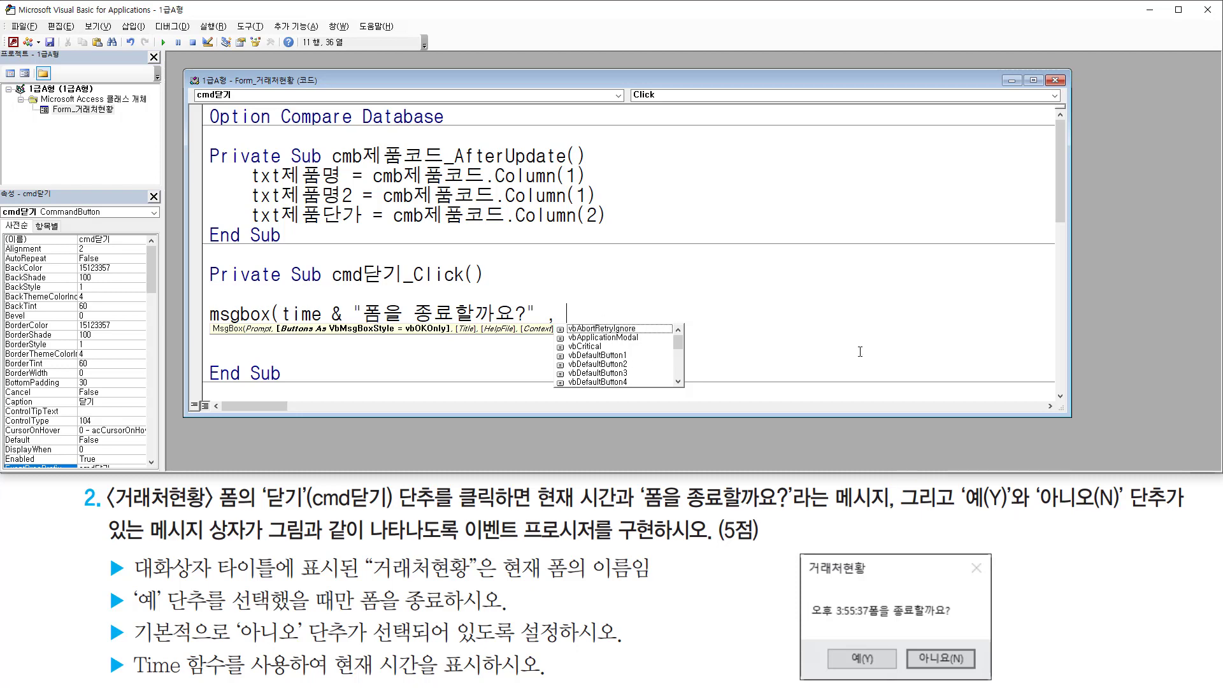
{"action": "type", "text": "v"}
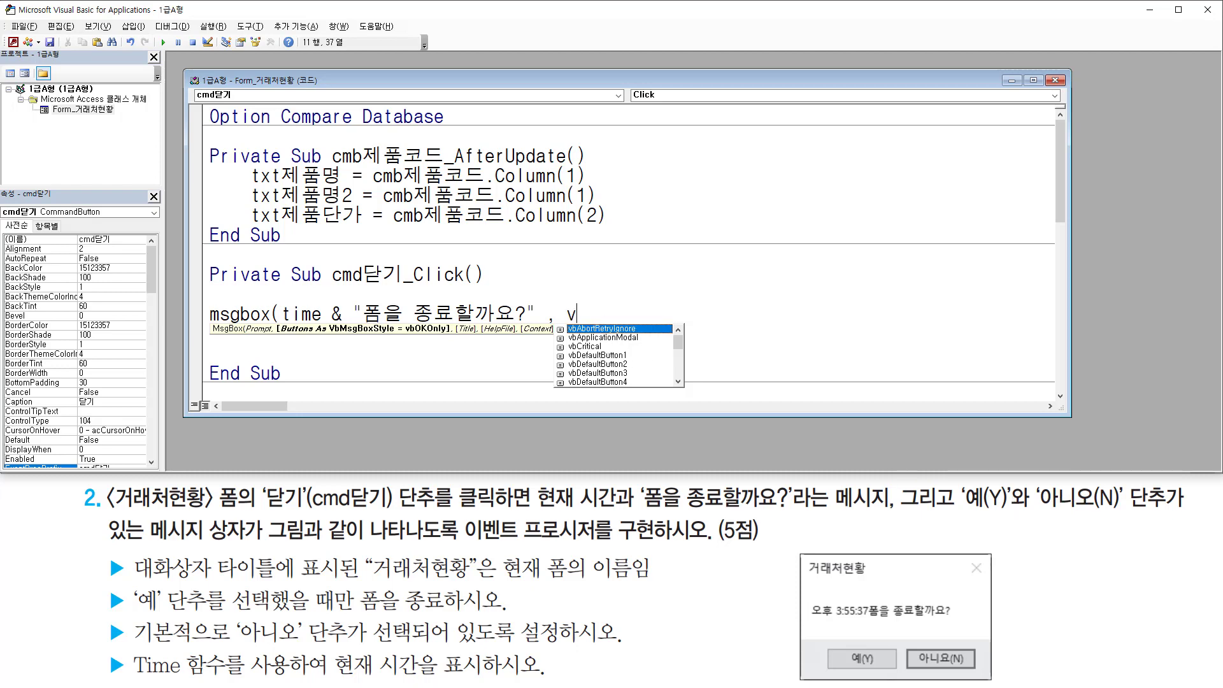
{"action": "type", "text": "byesno"}
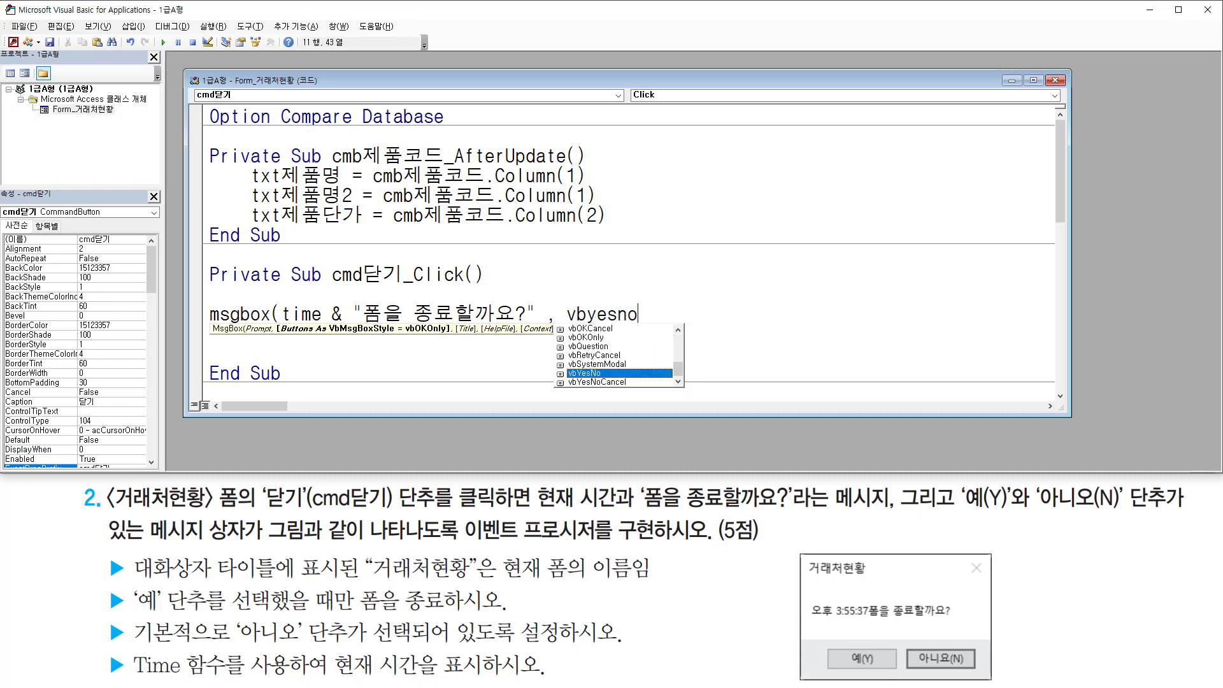
{"action": "key", "text": "Tab"}
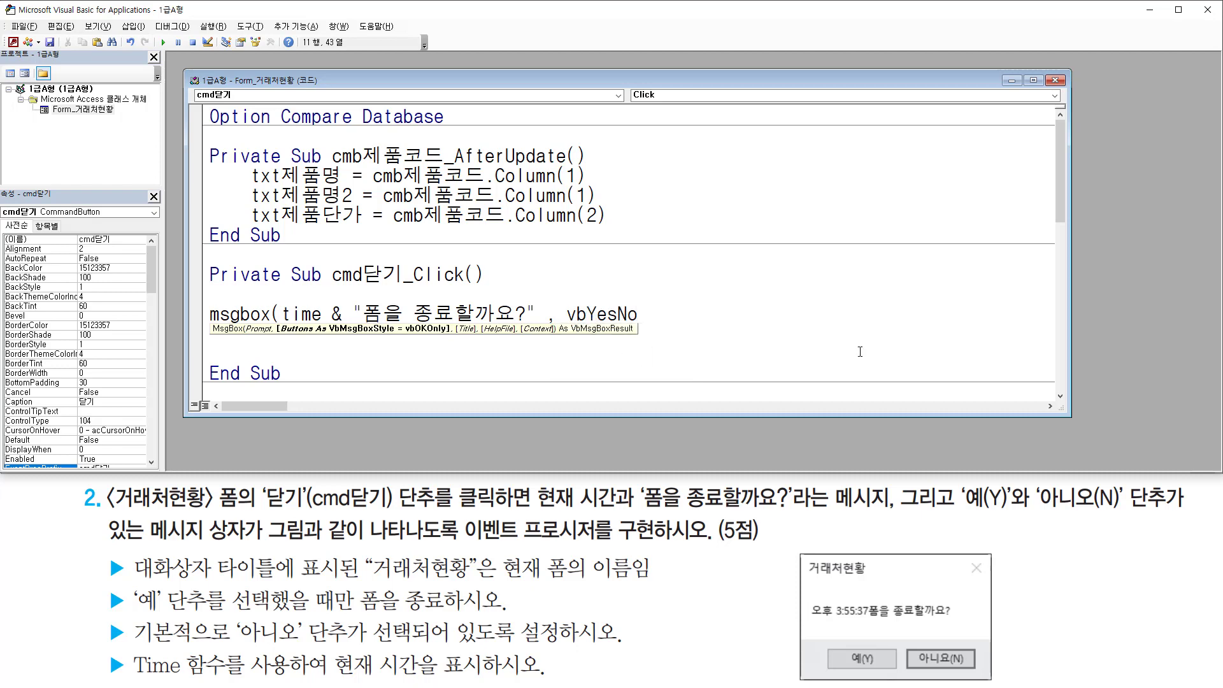
{"action": "type", "text": ","}
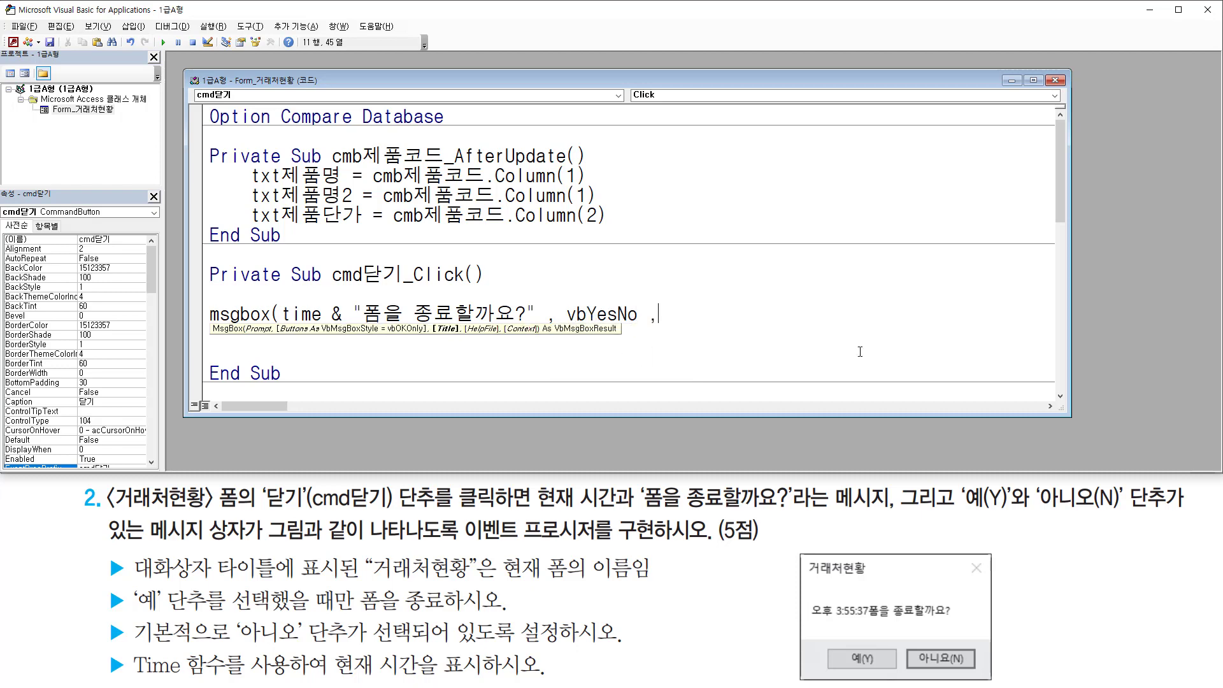
{"action": "key", "text": "BackSpace"}
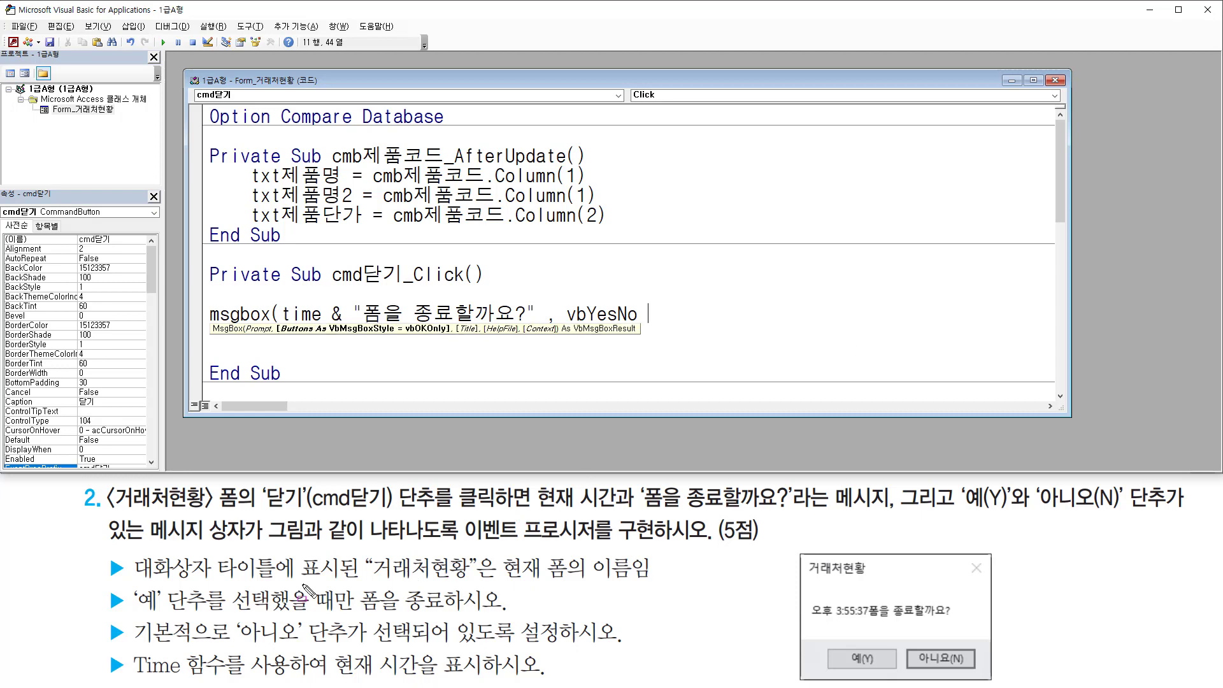
Append + vbDefaultButton2 to the buttons argument so that the 아니오 button is the default
{"action": "mouse_move", "coordinate": [133, 652]}
{"action": "left_mouse_down"}
{"action": "mouse_move", "coordinate": [478, 653]}
{"action": "mouse_move", "coordinate": [615, 640]}
{"action": "mouse_move", "coordinate": [624, 608]}
{"action": "left_mouse_up"}
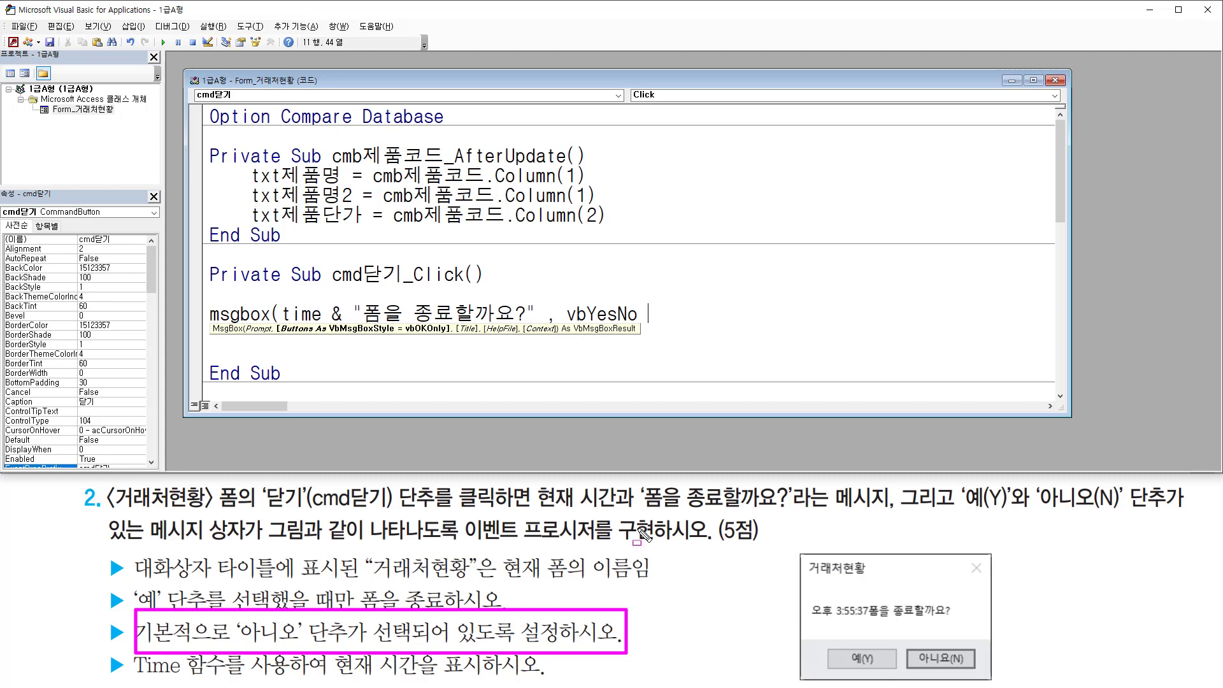
{"action": "key", "text": "Escape"}
{"action": "left_click", "coordinate": [665, 308]}
{"action": "type", "text": "+"}
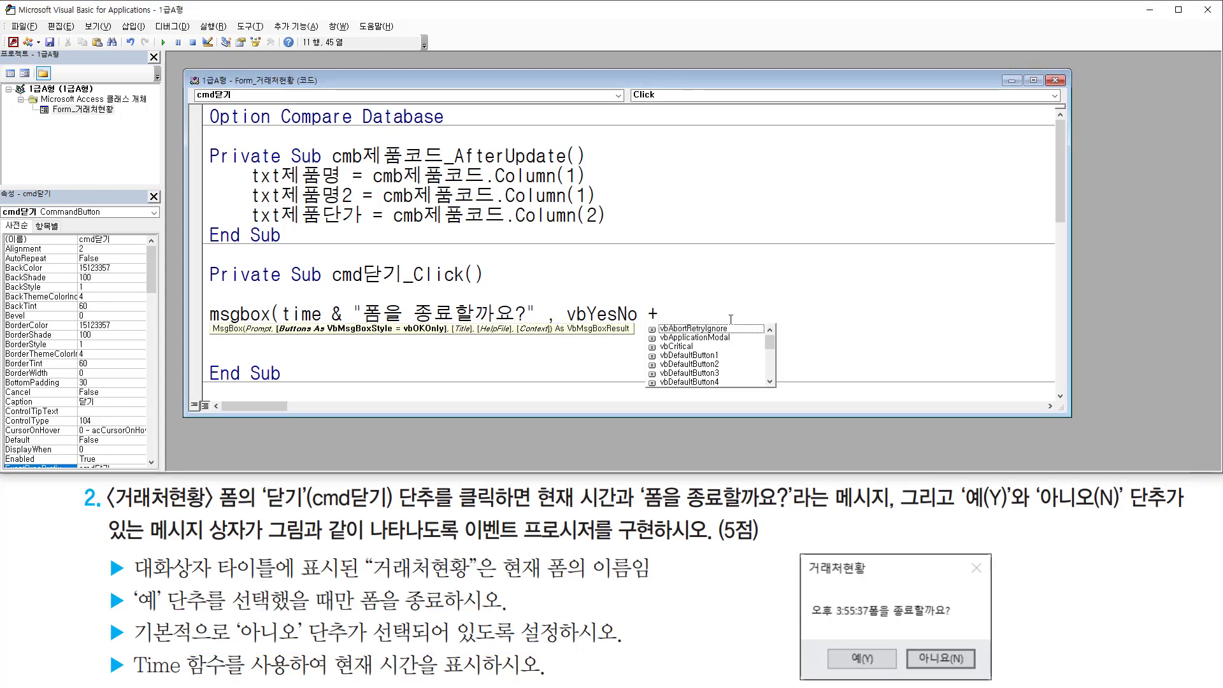
{"action": "type", "text": " vb"}
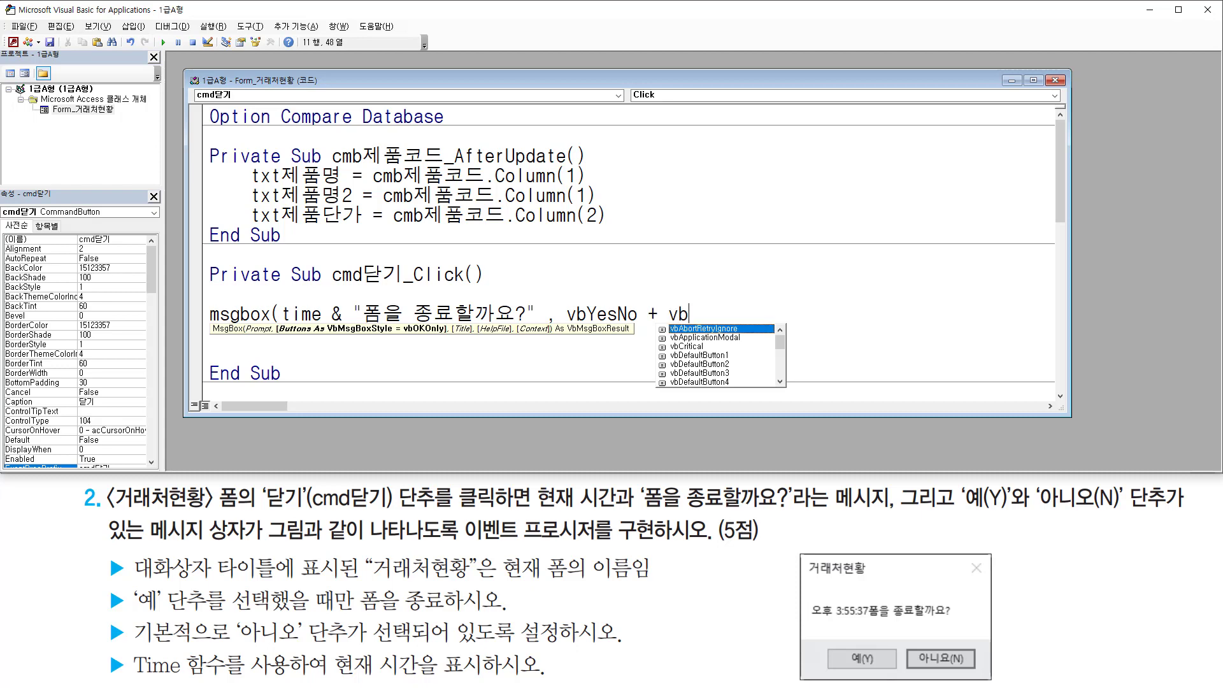
{"action": "type", "text": "de"}
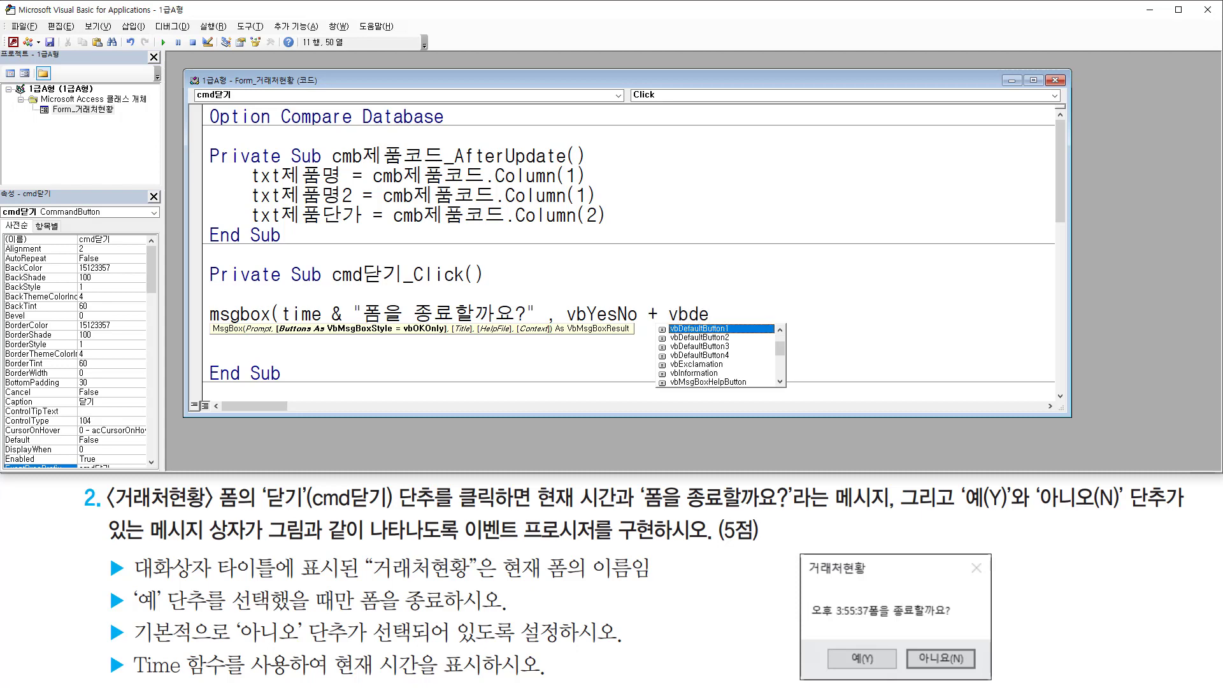
{"action": "key", "text": "Down"}
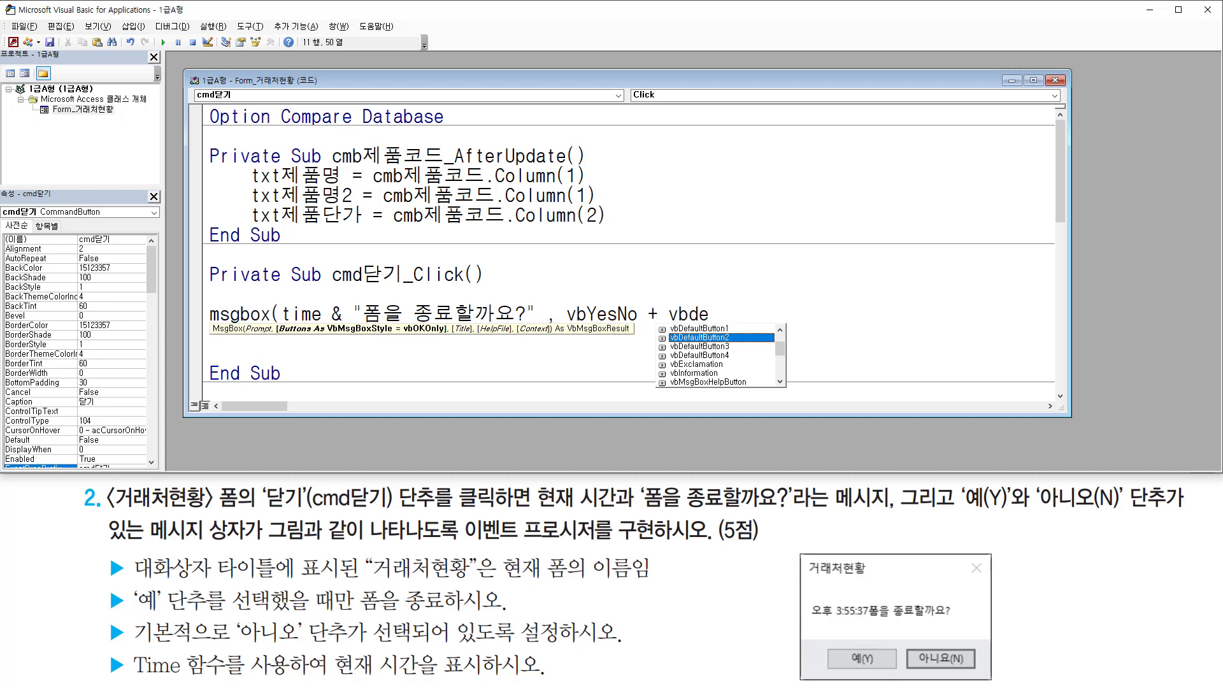
{"action": "key", "text": "Tab"}
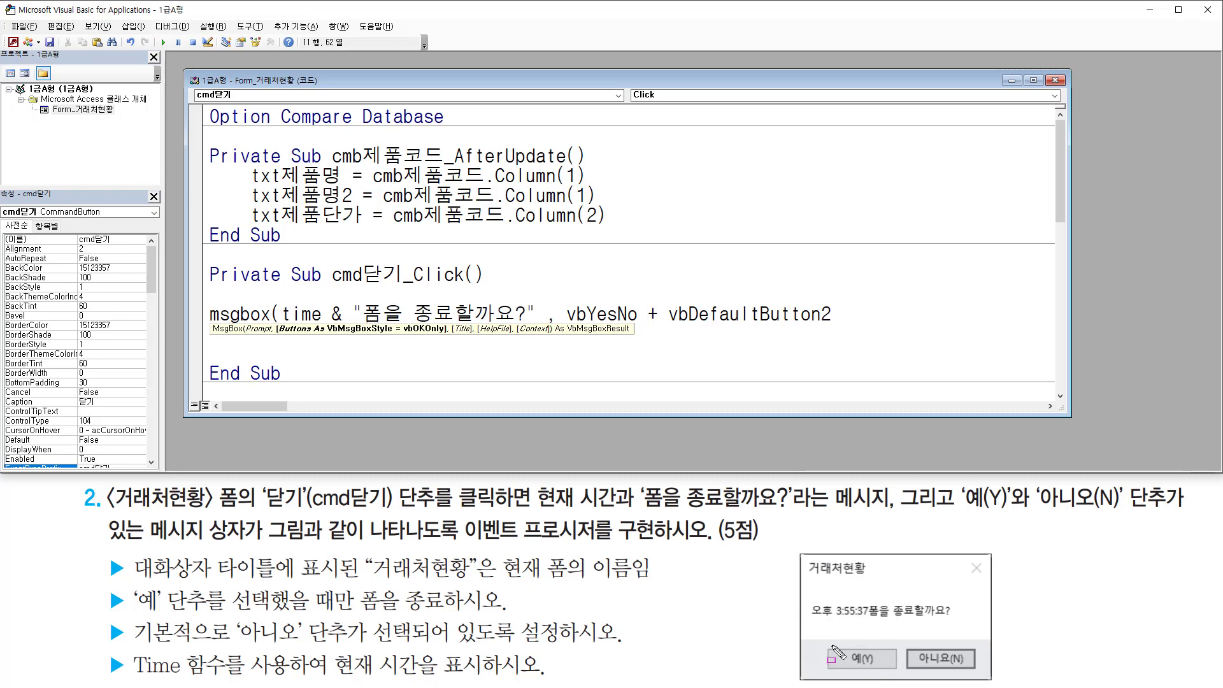
Add a comma after vbDefaultButton2 to begin the title argument of the msgbox call
{"action": "mouse_move", "coordinate": [830, 644]}
{"action": "left_mouse_down"}
{"action": "mouse_move", "coordinate": [892, 671]}
{"action": "mouse_move", "coordinate": [975, 670]}
{"action": "left_mouse_up"}
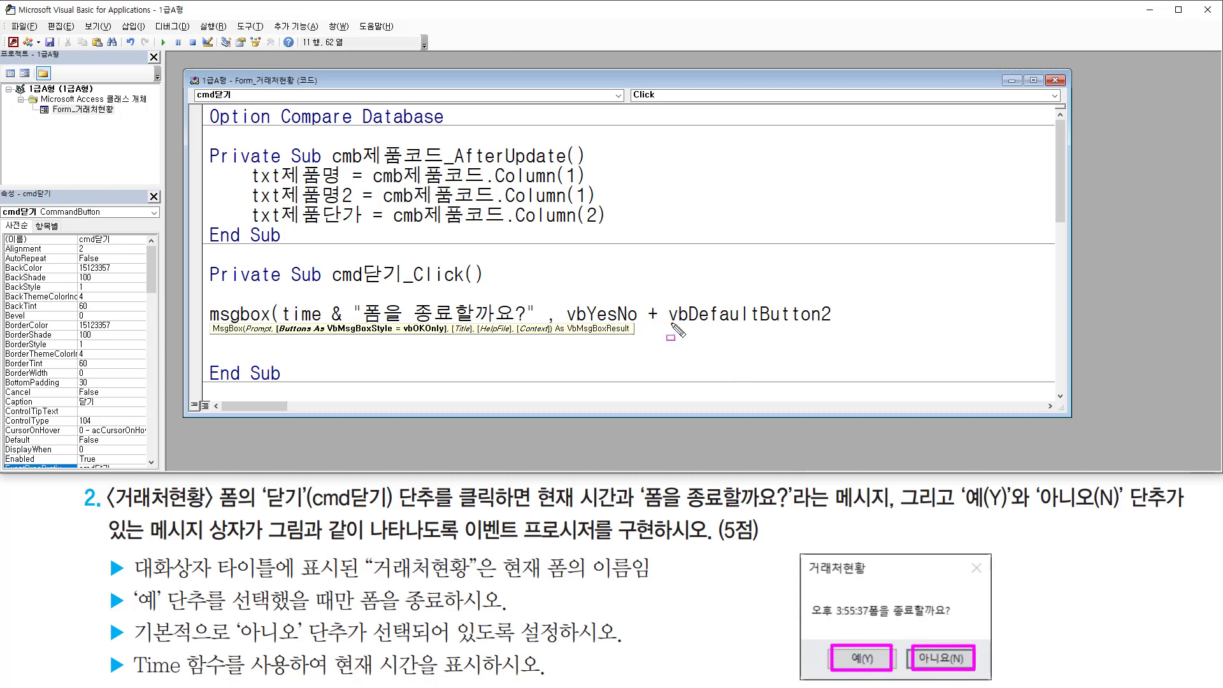
{"action": "left_click_drag", "start_coordinate": [672, 324], "coordinate": [839, 325]}
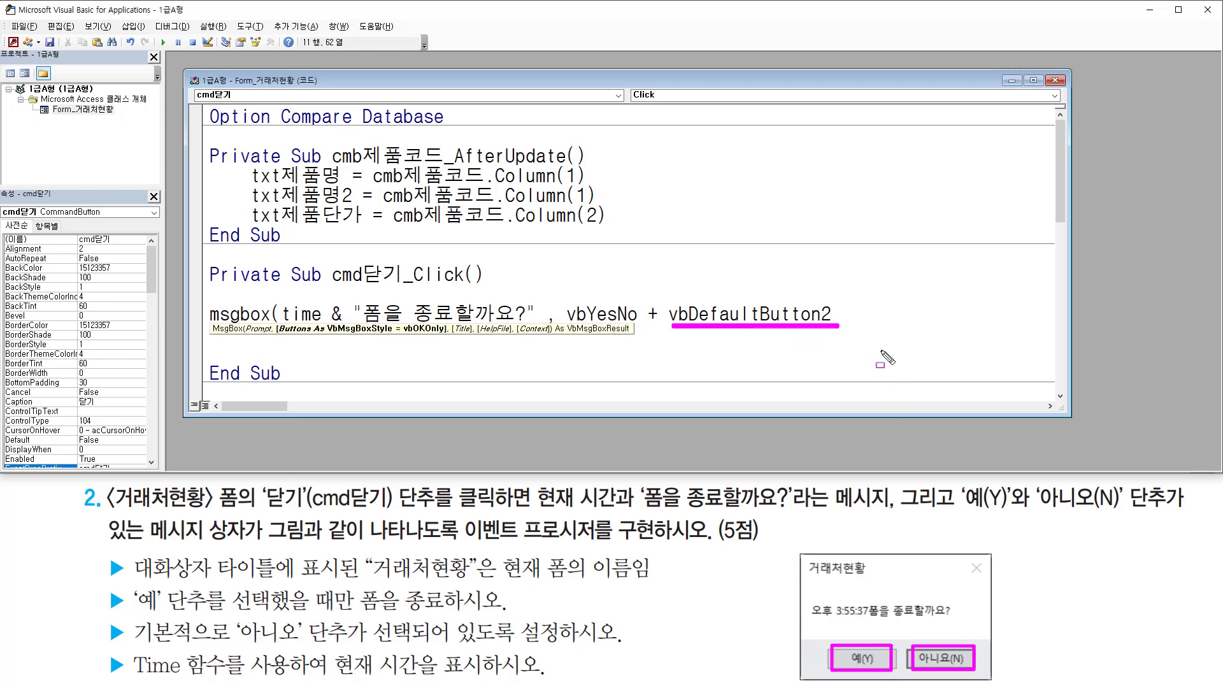
{"action": "key", "text": "Escape"}
{"action": "type", "text": ","}
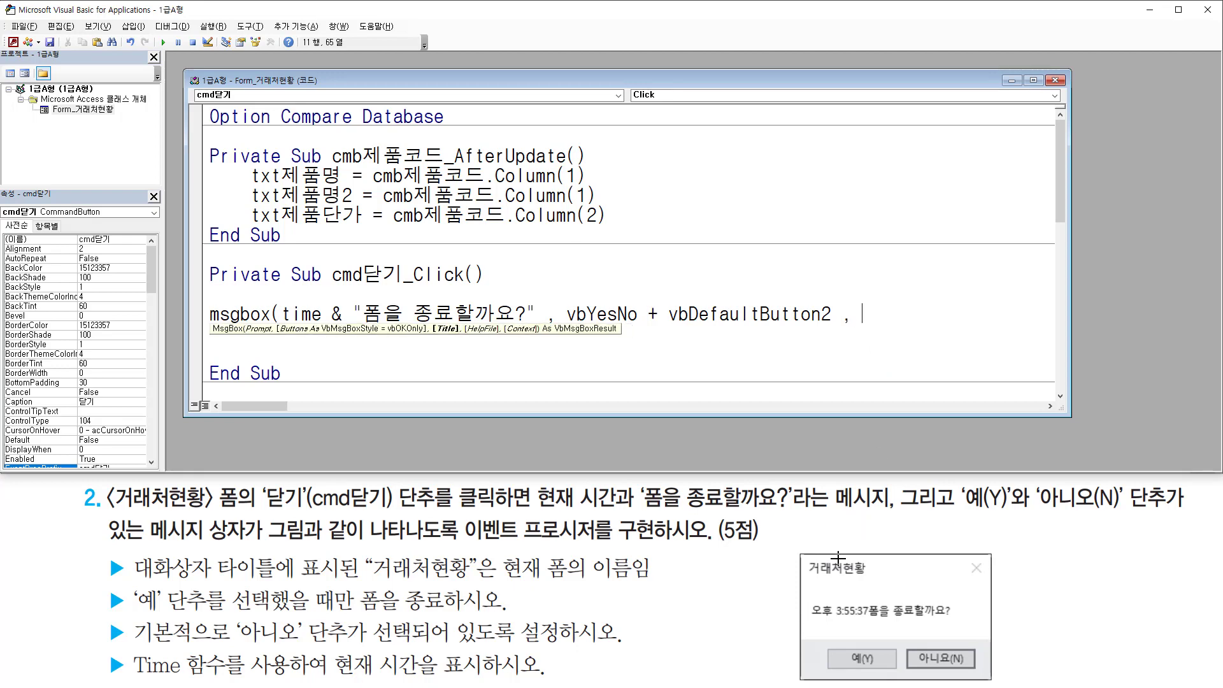
{"action": "left_click_drag", "start_coordinate": [804, 582], "coordinate": [874, 582]}
{"action": "left_click_drag", "start_coordinate": [856, 299], "coordinate": [965, 334]}
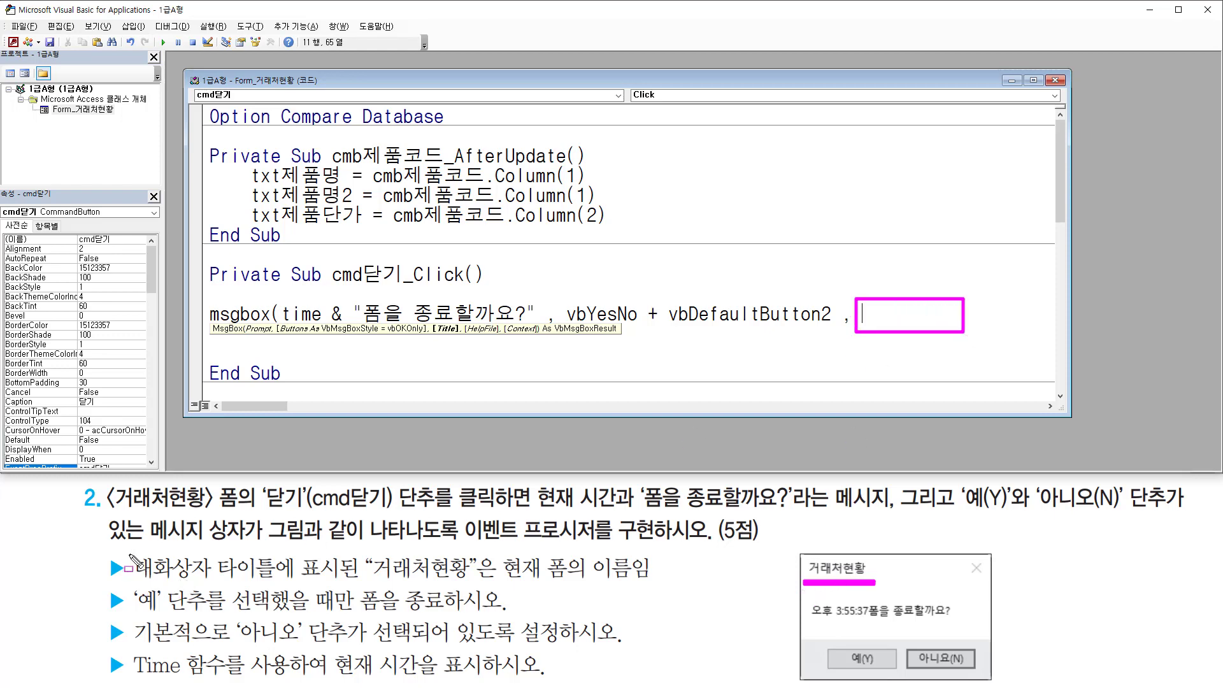
{"action": "mouse_move", "coordinate": [129, 553]}
{"action": "left_mouse_down"}
{"action": "mouse_move", "coordinate": [287, 586]}
{"action": "mouse_move", "coordinate": [468, 580]}
{"action": "left_mouse_up"}
{"action": "left_click_drag", "start_coordinate": [803, 553], "coordinate": [867, 576]}
{"action": "left_click_drag", "start_coordinate": [502, 580], "coordinate": [656, 579]}
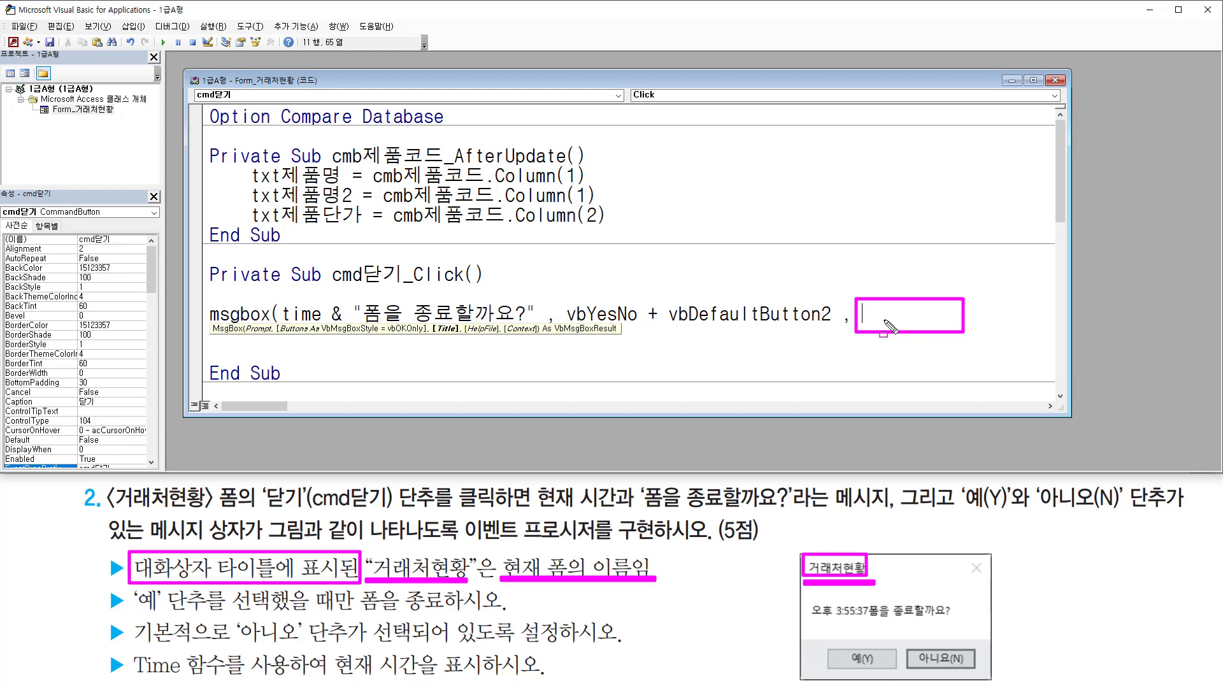
{"action": "key", "text": "Escape"}
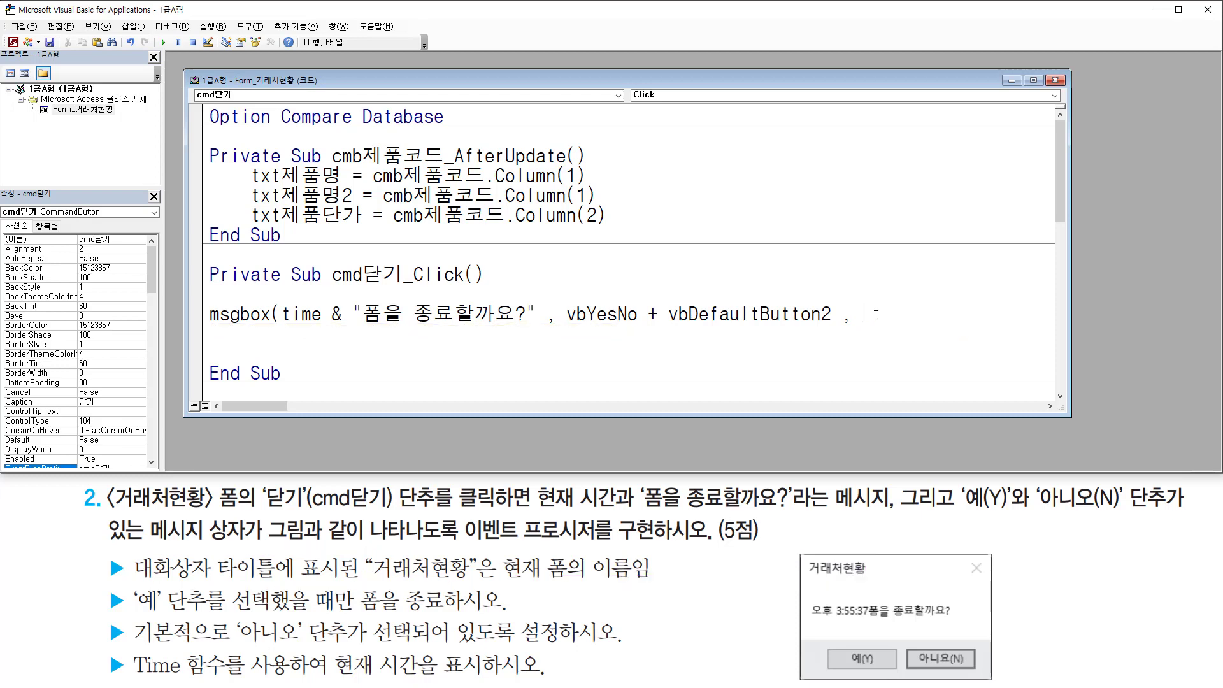
{"action": "key", "text": "ctrl+2"}
{"action": "left_click_drag", "start_coordinate": [6, 33], "coordinate": [28, 57]}
{"action": "key", "text": "Escape"}
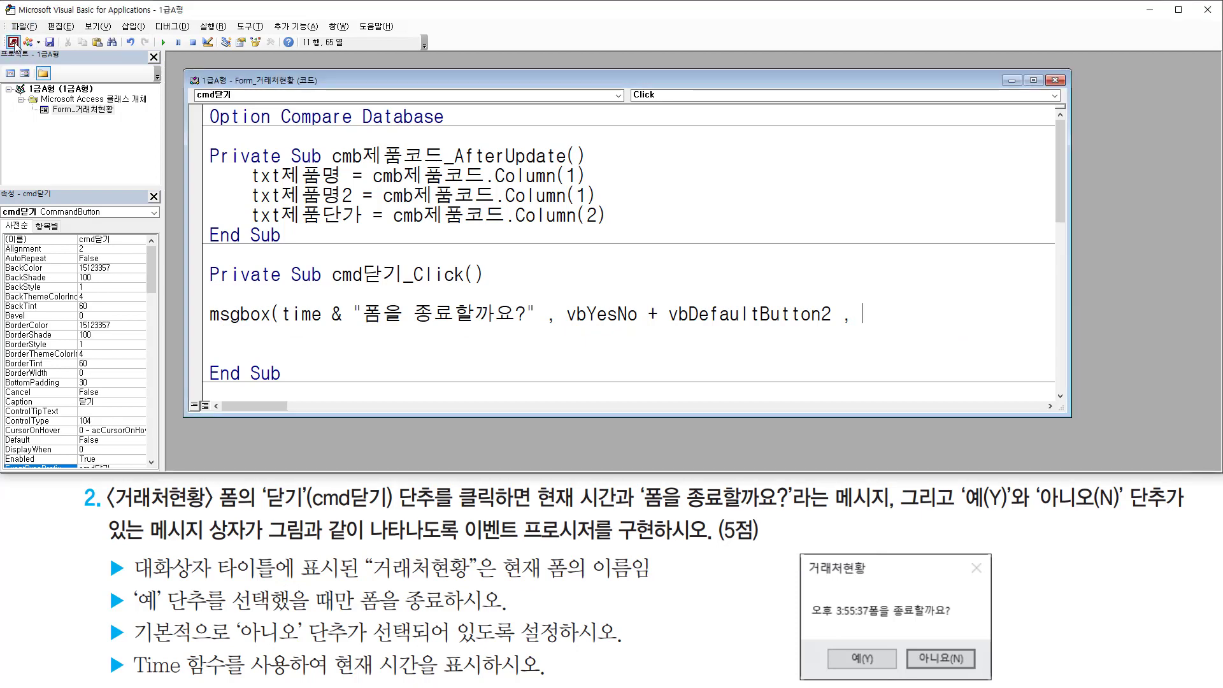
Switch back to Access and select the whole 거래처현황 form in design view to show its properties
{"action": "left_click", "coordinate": [14, 43]}
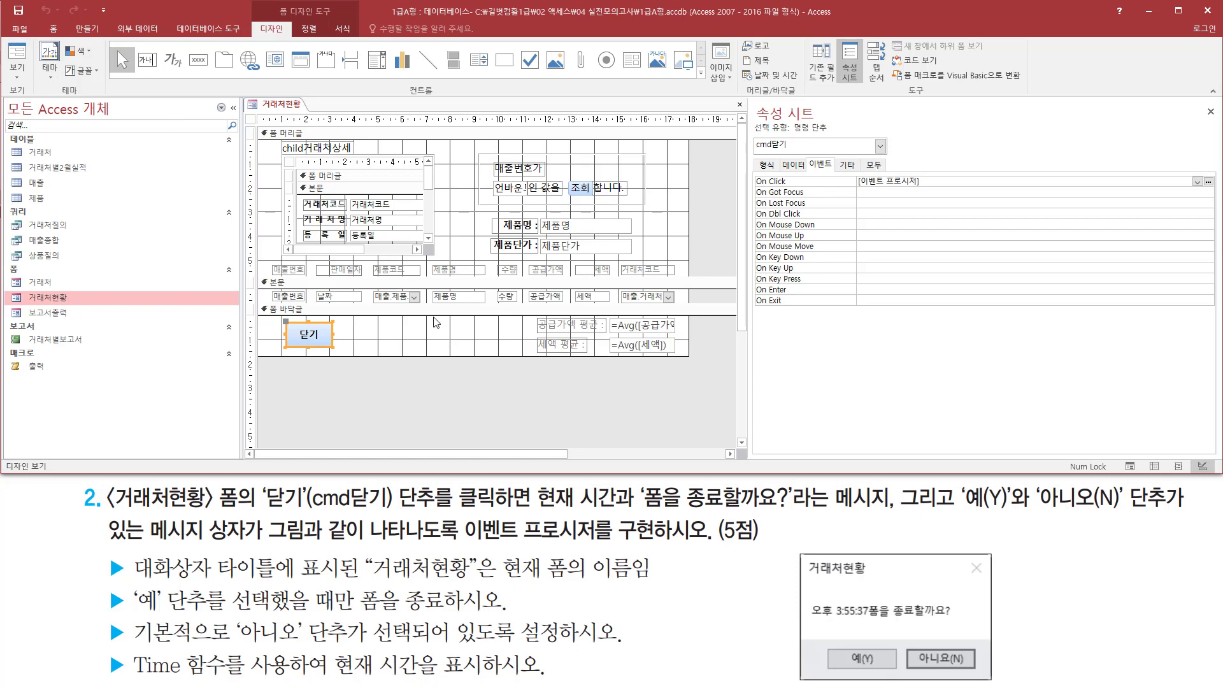
{"action": "key", "text": "ctrl+2"}
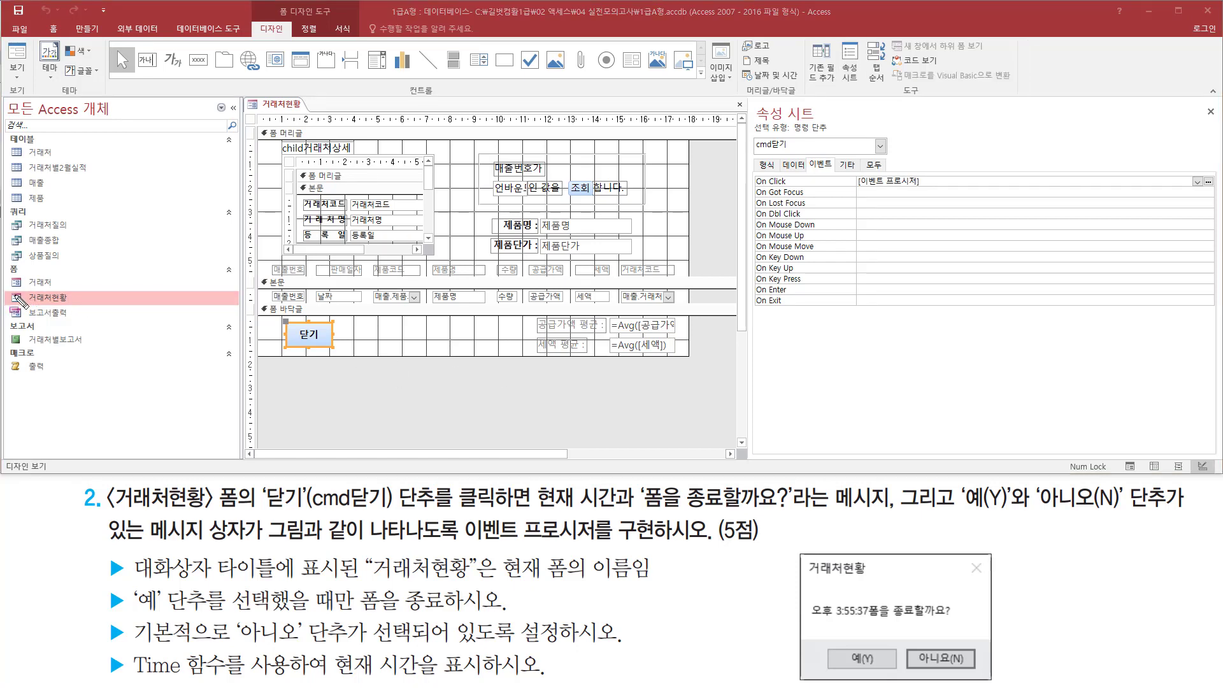
{"action": "left_click_drag", "start_coordinate": [10, 284], "coordinate": [87, 311]}
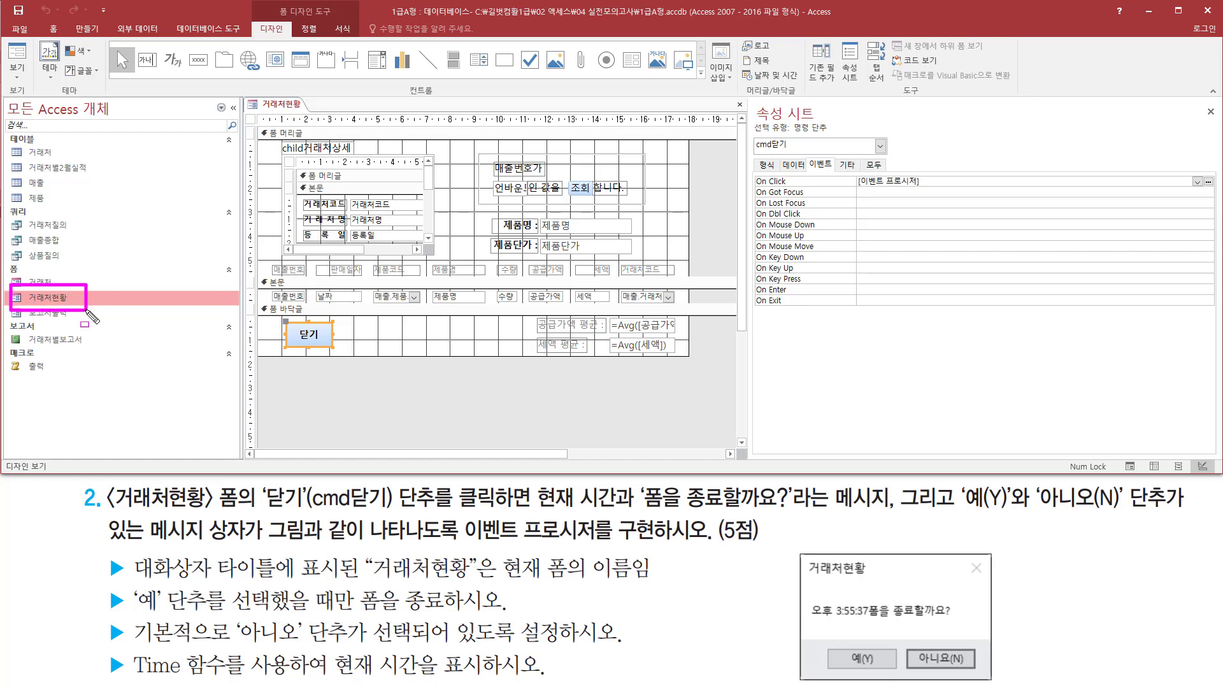
{"action": "key", "text": "e"}
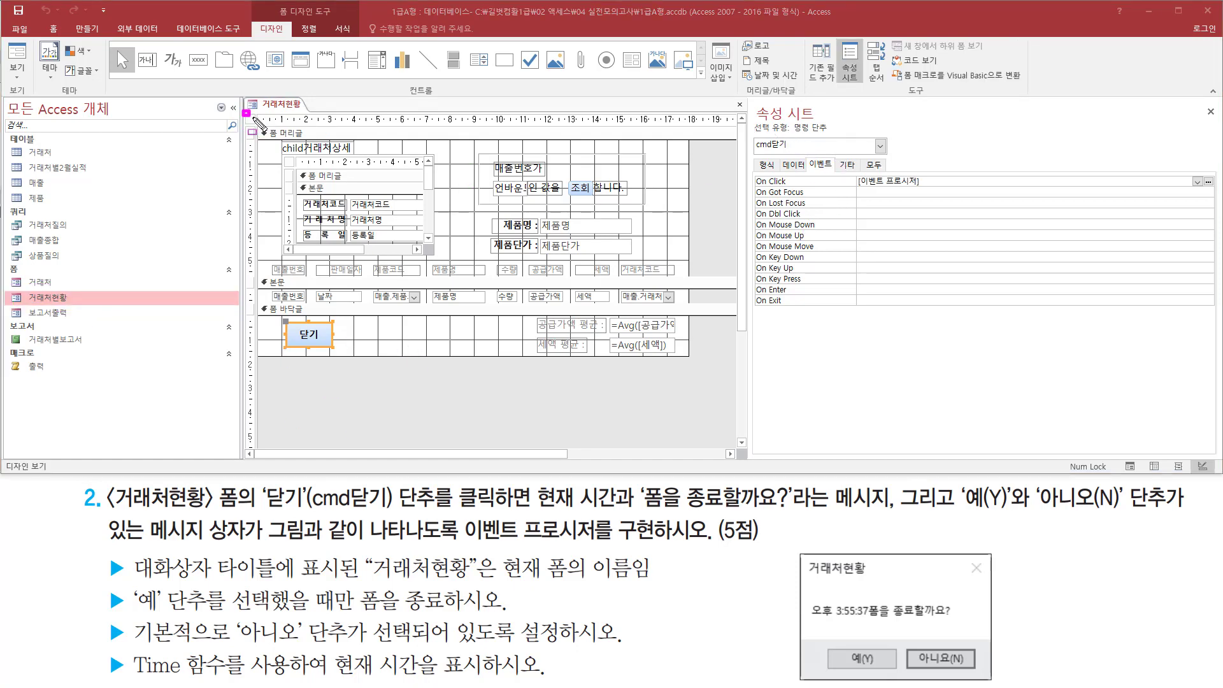
{"action": "key", "text": "Escape"}
{"action": "left_click", "coordinate": [251, 119]}
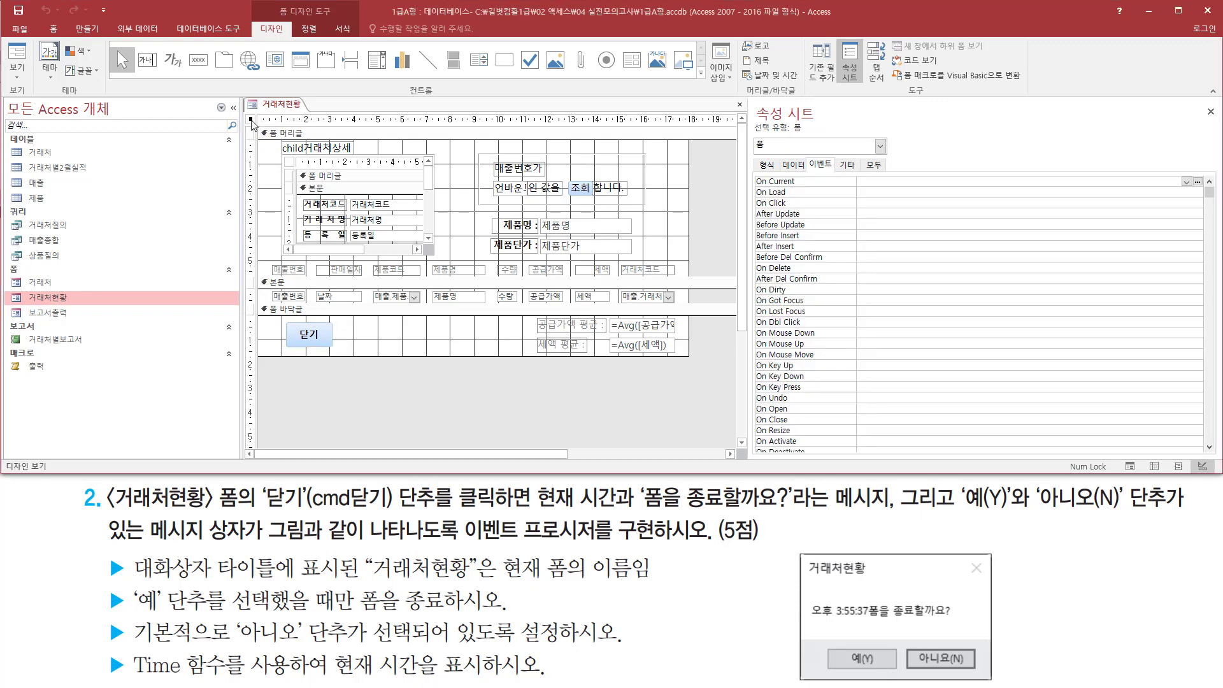
Examine the 기타 properties of the 거래처현황 form for one that holds the form's name
{"action": "key", "text": "ctrl+2"}
{"action": "mouse_move", "coordinate": [744, 97]}
{"action": "left_mouse_down"}
{"action": "mouse_move", "coordinate": [796, 152]}
{"action": "mouse_move", "coordinate": [834, 155]}
{"action": "left_mouse_up"}
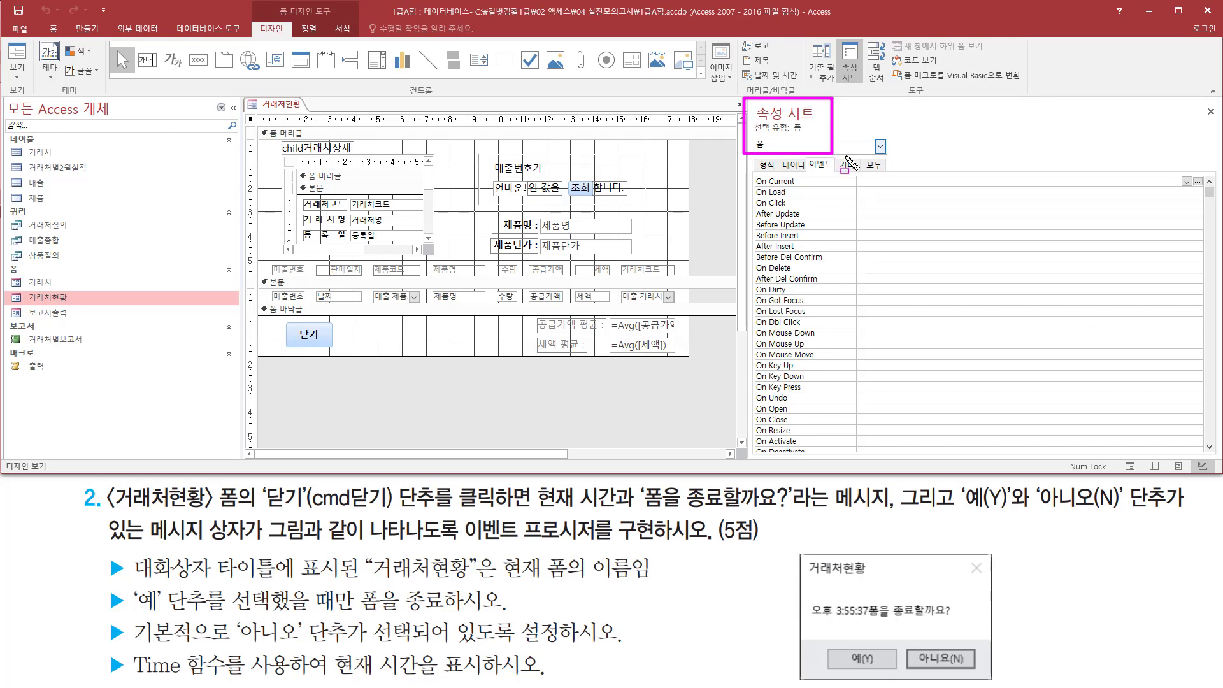
{"action": "left_click_drag", "start_coordinate": [836, 153], "coordinate": [861, 171]}
{"action": "key", "text": "Escape"}
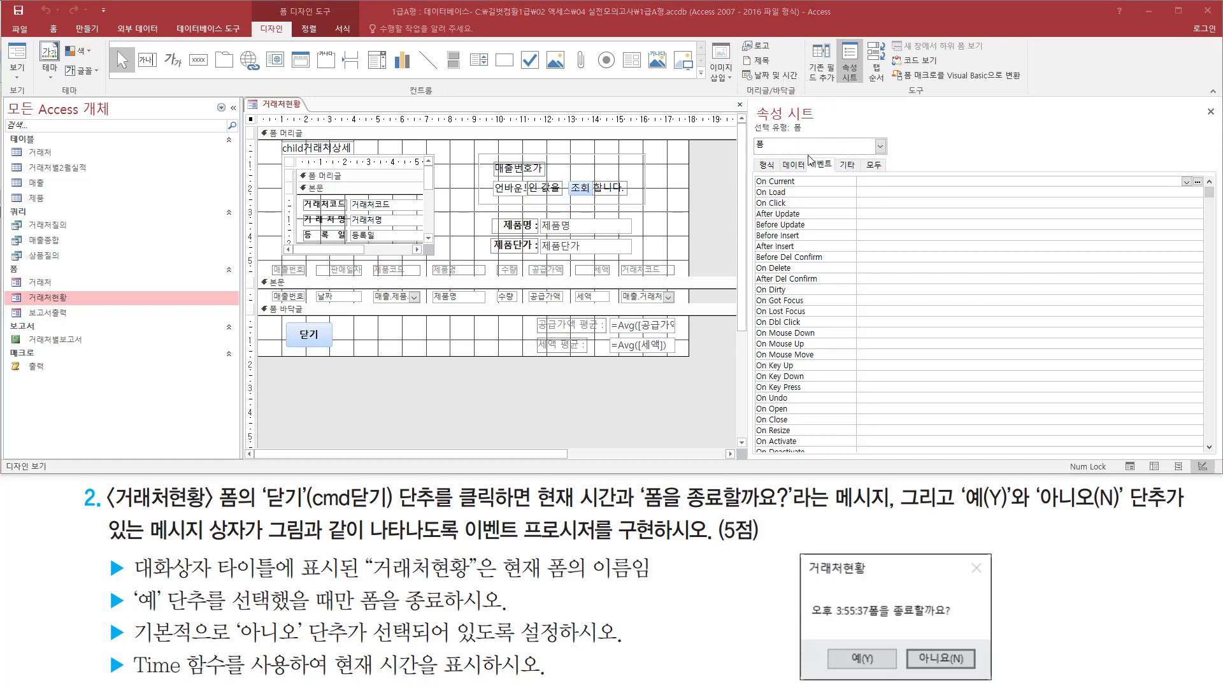
{"action": "left_click", "coordinate": [847, 165]}
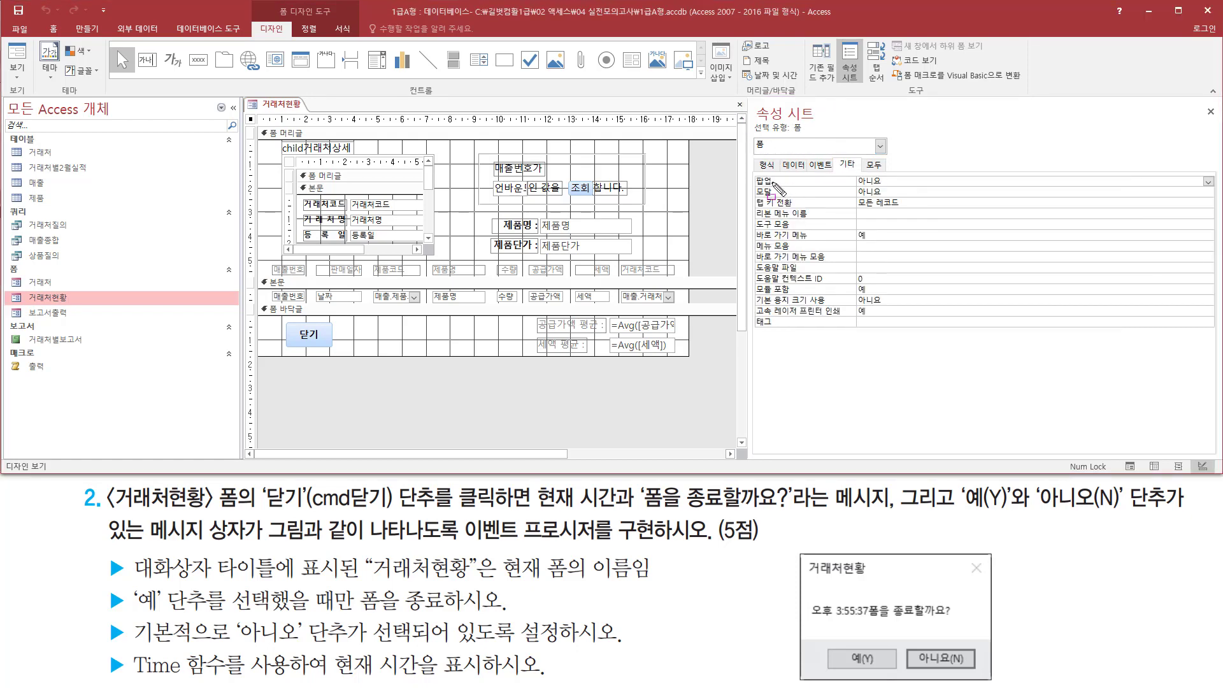
{"action": "key", "text": "ctrl+shift+d"}
{"action": "mouse_move", "coordinate": [753, 170]}
{"action": "left_mouse_down"}
{"action": "mouse_move", "coordinate": [899, 207]}
{"action": "mouse_move", "coordinate": [898, 334]}
{"action": "mouse_move", "coordinate": [911, 342]}
{"action": "left_mouse_up"}
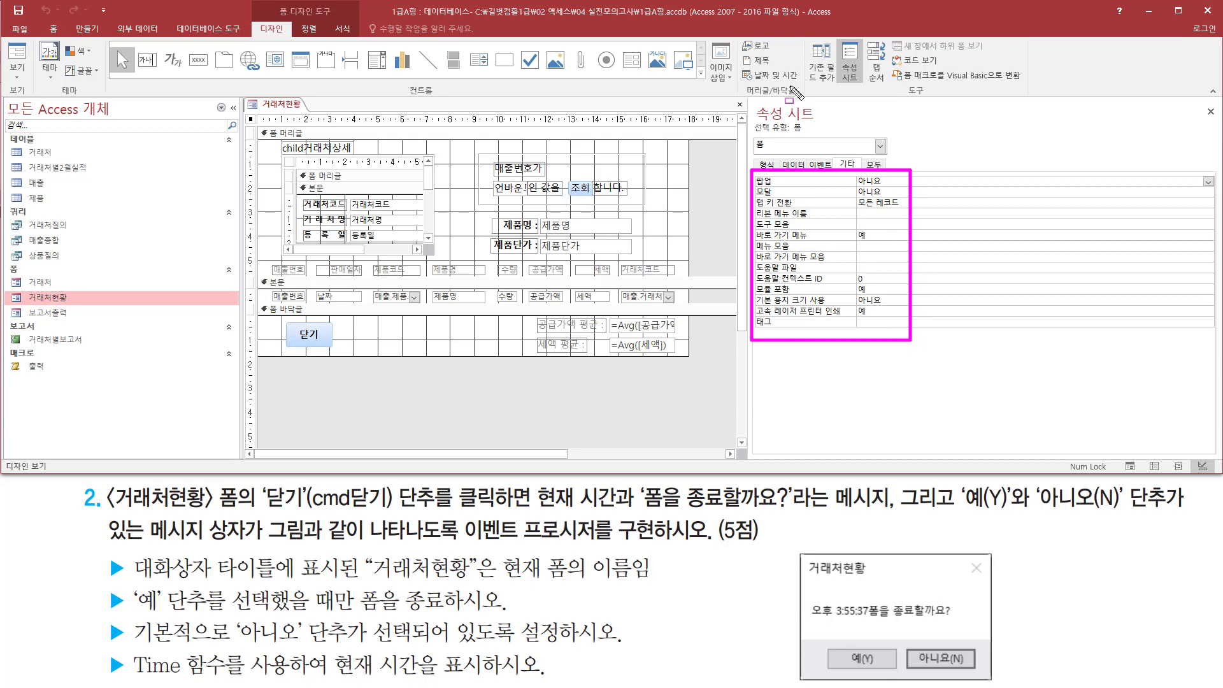
{"action": "key", "text": "Escape"}
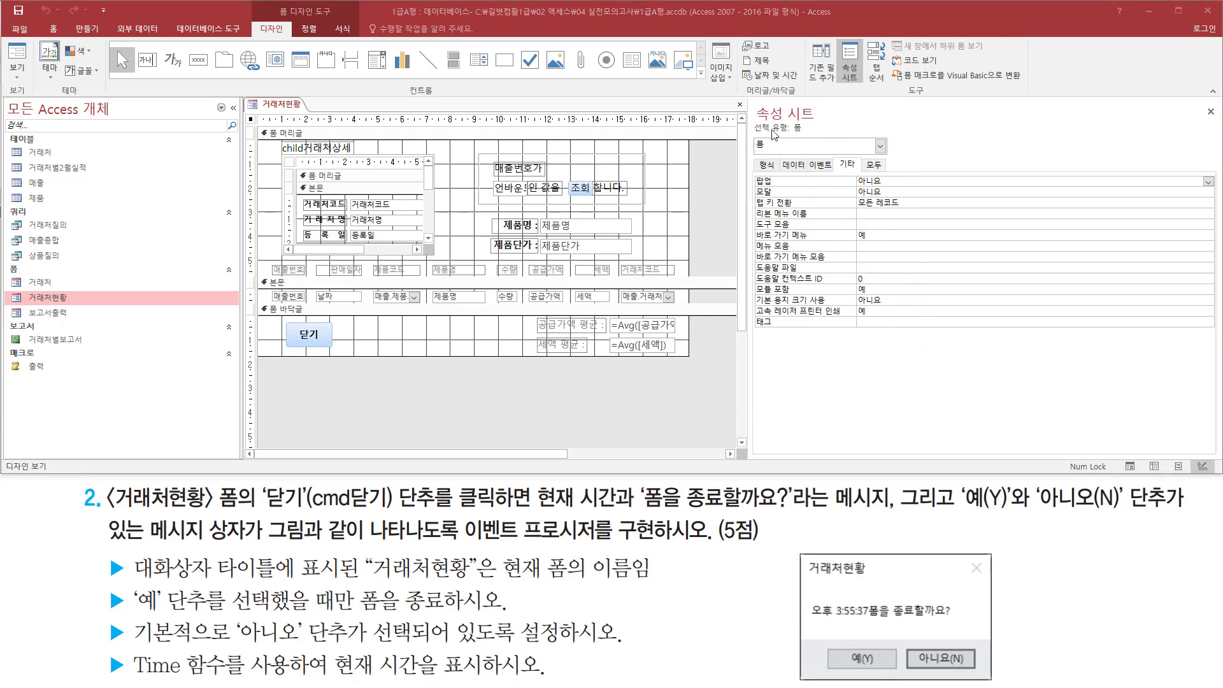
Examine the form's 캡션 among its 형식 properties and compare it with the title in the example message box
{"action": "left_click_drag", "start_coordinate": [749, 96], "coordinate": [828, 152]}
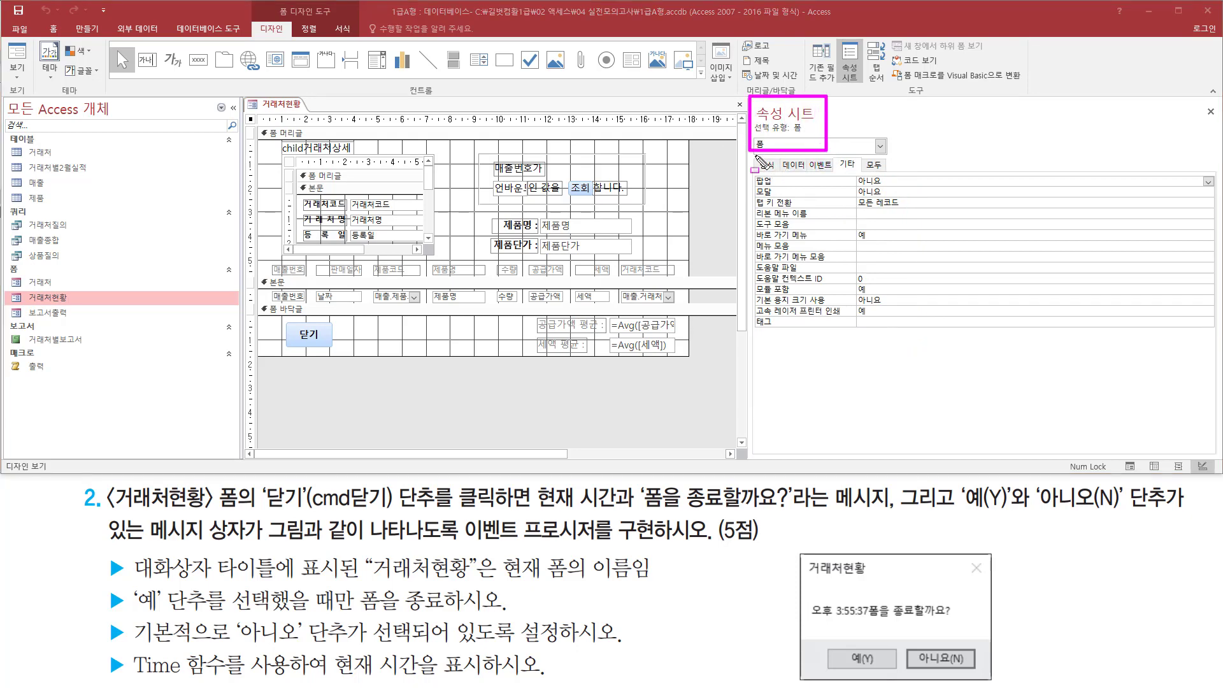
{"action": "left_click_drag", "start_coordinate": [754, 155], "coordinate": [783, 174]}
{"action": "key", "text": "Escape"}
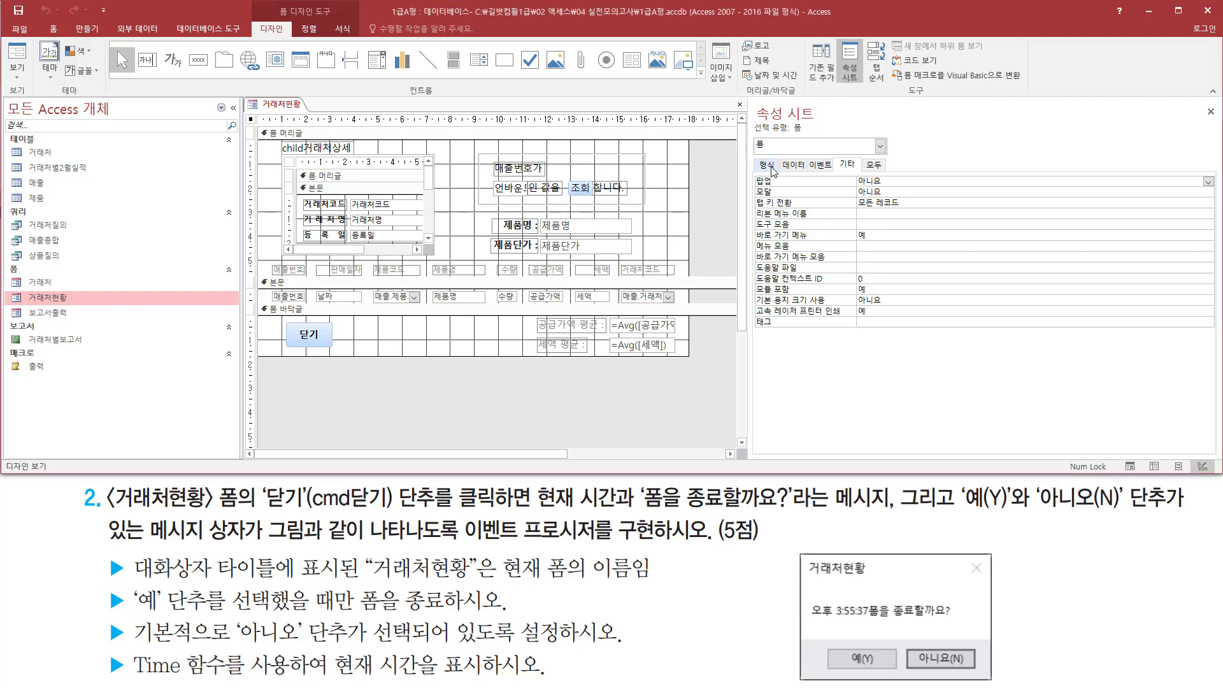
{"action": "left_click", "coordinate": [767, 165]}
{"action": "mouse_move", "coordinate": [747, 176]}
{"action": "left_mouse_down"}
{"action": "mouse_move", "coordinate": [790, 191]}
{"action": "mouse_move", "coordinate": [926, 192]}
{"action": "mouse_move", "coordinate": [889, 187]}
{"action": "mouse_move", "coordinate": [907, 187]}
{"action": "left_mouse_up"}
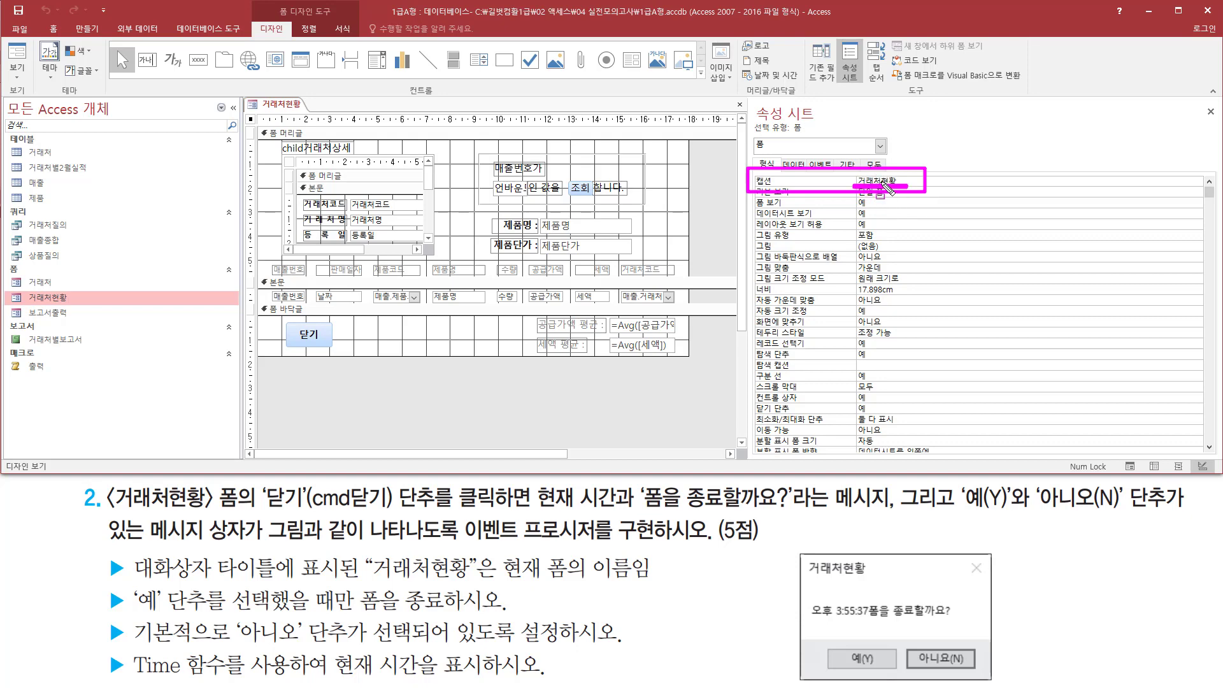
{"action": "key", "text": "Escape"}
{"action": "left_click", "coordinate": [908, 181]}
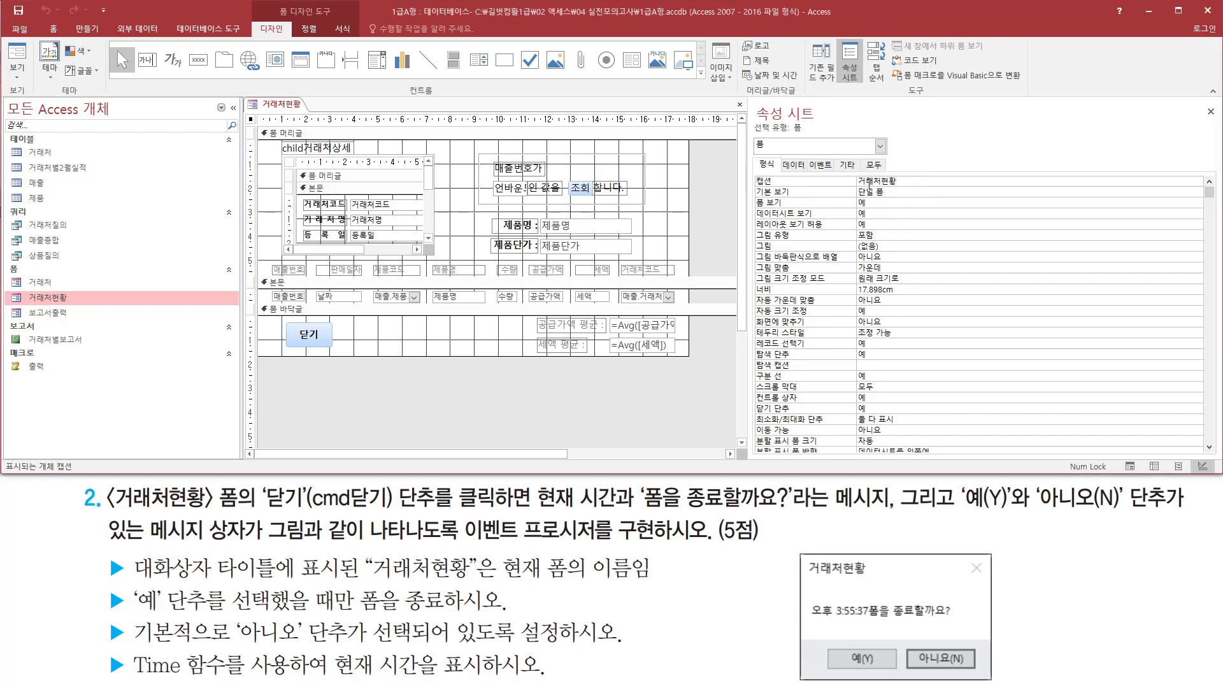
{"action": "key", "text": "ctrl+2"}
{"action": "mouse_move", "coordinate": [753, 172]}
{"action": "left_mouse_down"}
{"action": "mouse_move", "coordinate": [797, 191]}
{"action": "mouse_move", "coordinate": [909, 189]}
{"action": "left_mouse_up"}
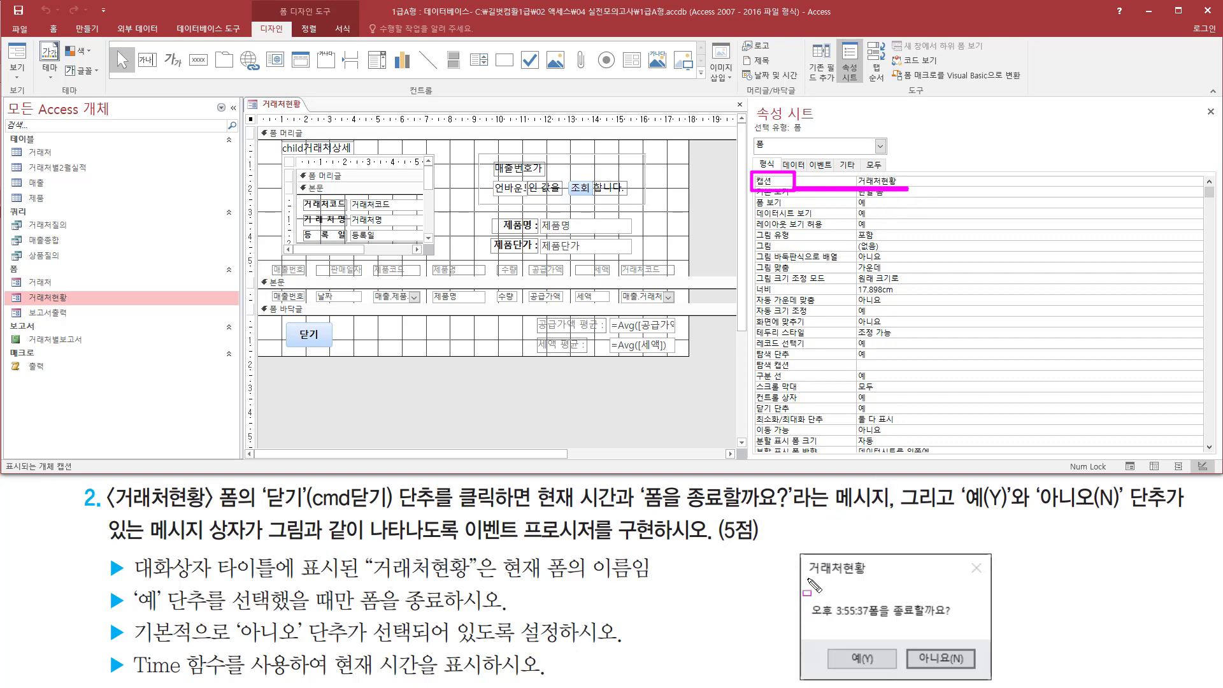
{"action": "left_click_drag", "start_coordinate": [808, 579], "coordinate": [868, 577]}
{"action": "key", "text": "Escape"}
Select the 닫기 button in the form footer and open the code of its On Click event procedure
{"action": "left_click", "coordinate": [327, 339]}
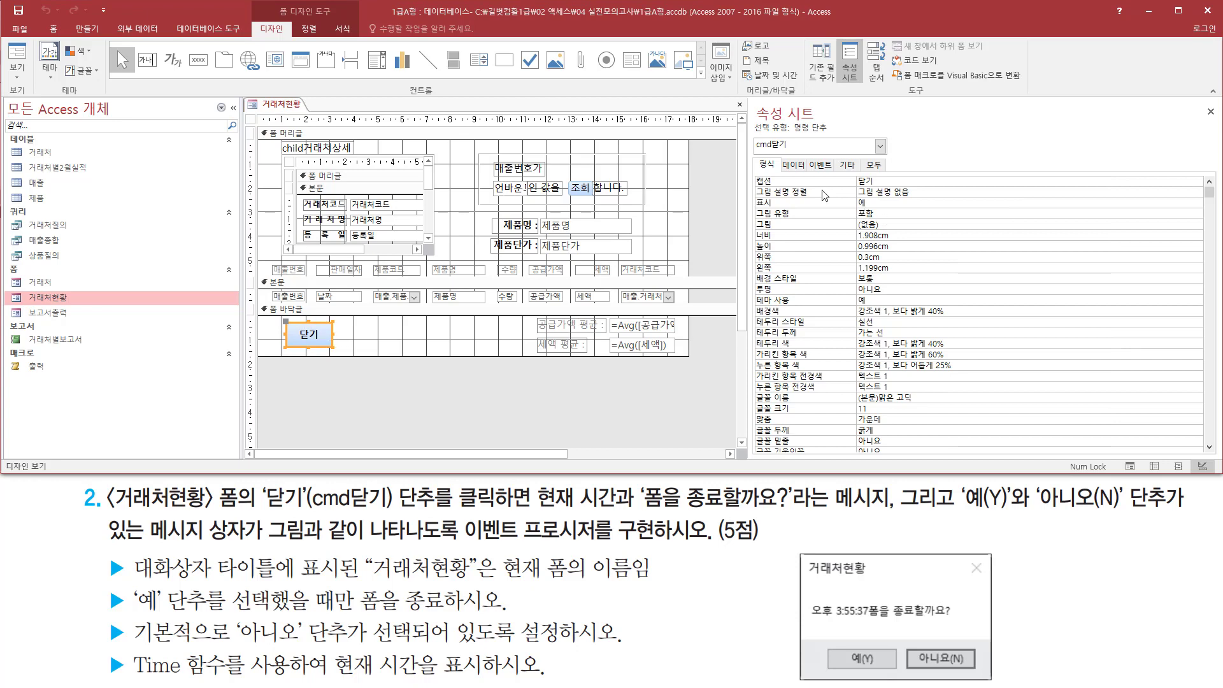
{"action": "left_click", "coordinate": [820, 164]}
{"action": "left_click", "coordinate": [932, 181]}
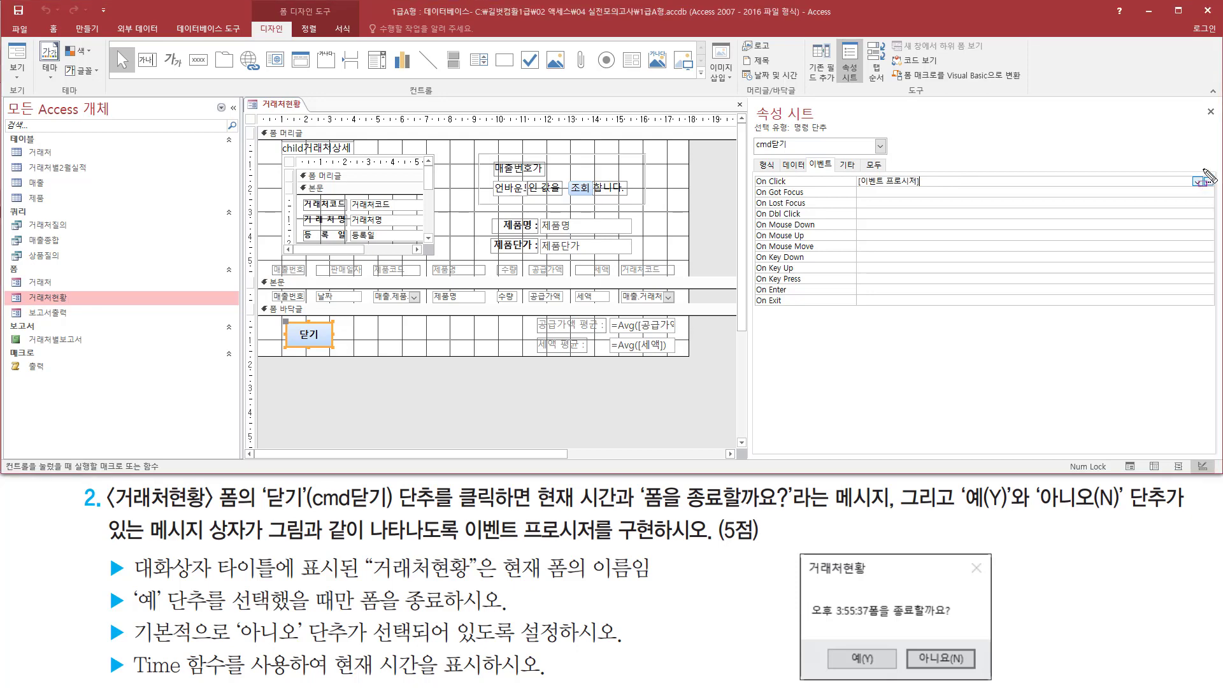
{"action": "left_click_drag", "start_coordinate": [1203, 169], "coordinate": [1216, 192]}
{"action": "key", "text": "Escape"}
{"action": "left_click", "coordinate": [1209, 183]}
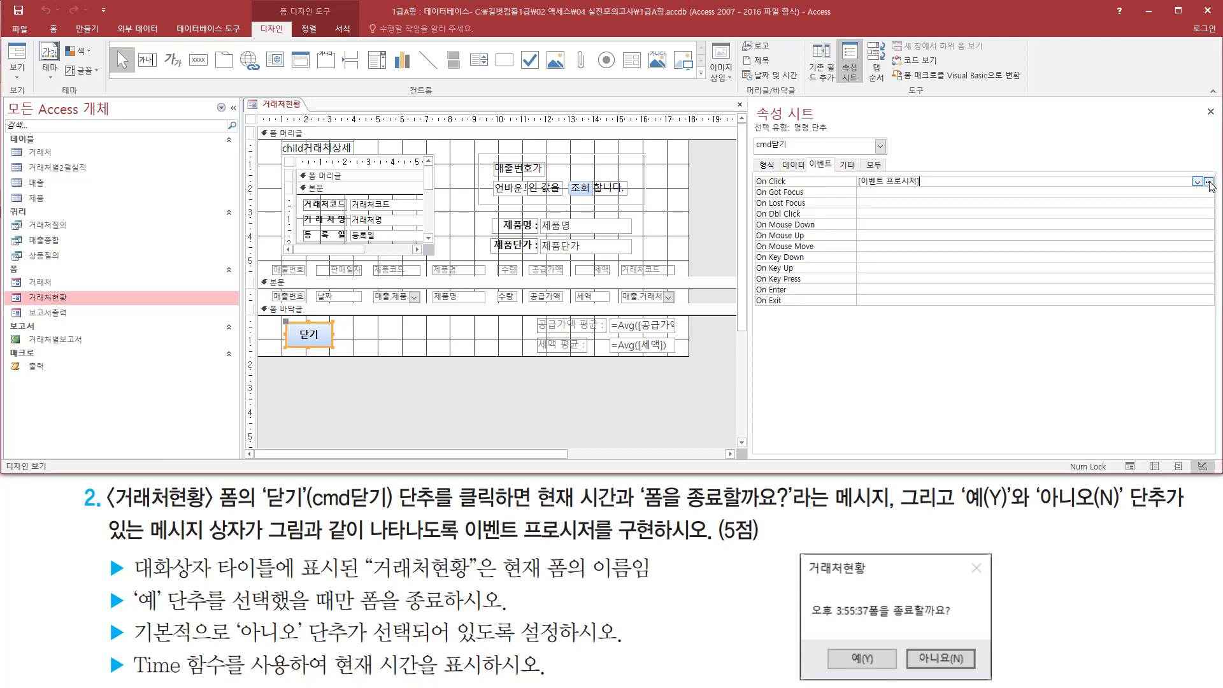
{"action": "left_click", "coordinate": [1209, 183]}
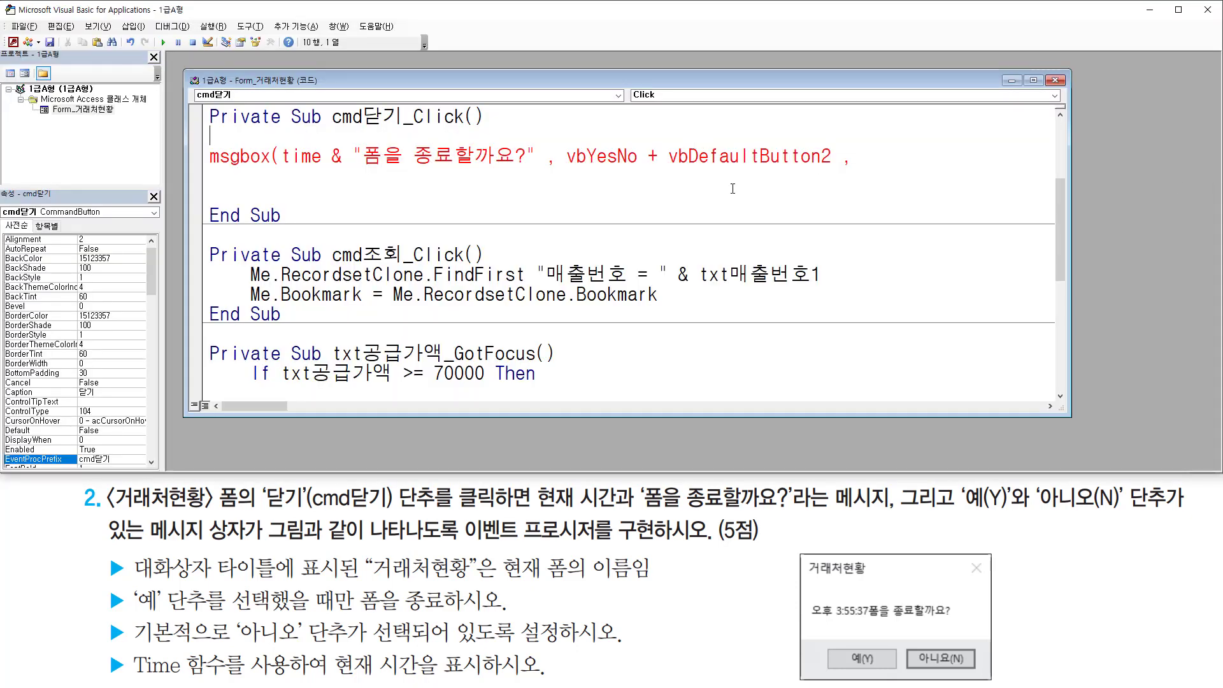
Complete the msgbox call with me.Caption as the title argument and a closing parenthesis
{"action": "left_click", "coordinate": [876, 153]}
{"action": "key", "text": "Return"}
{"action": "type", "text": "me"}
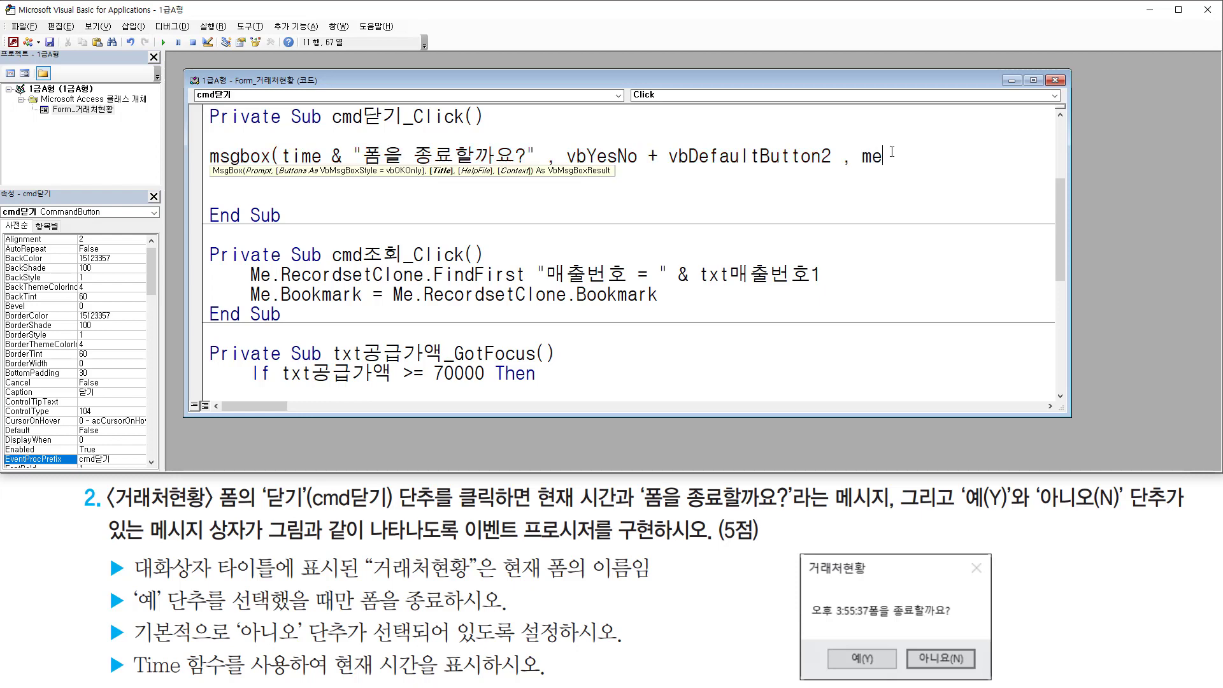
{"action": "type", "text": "."}
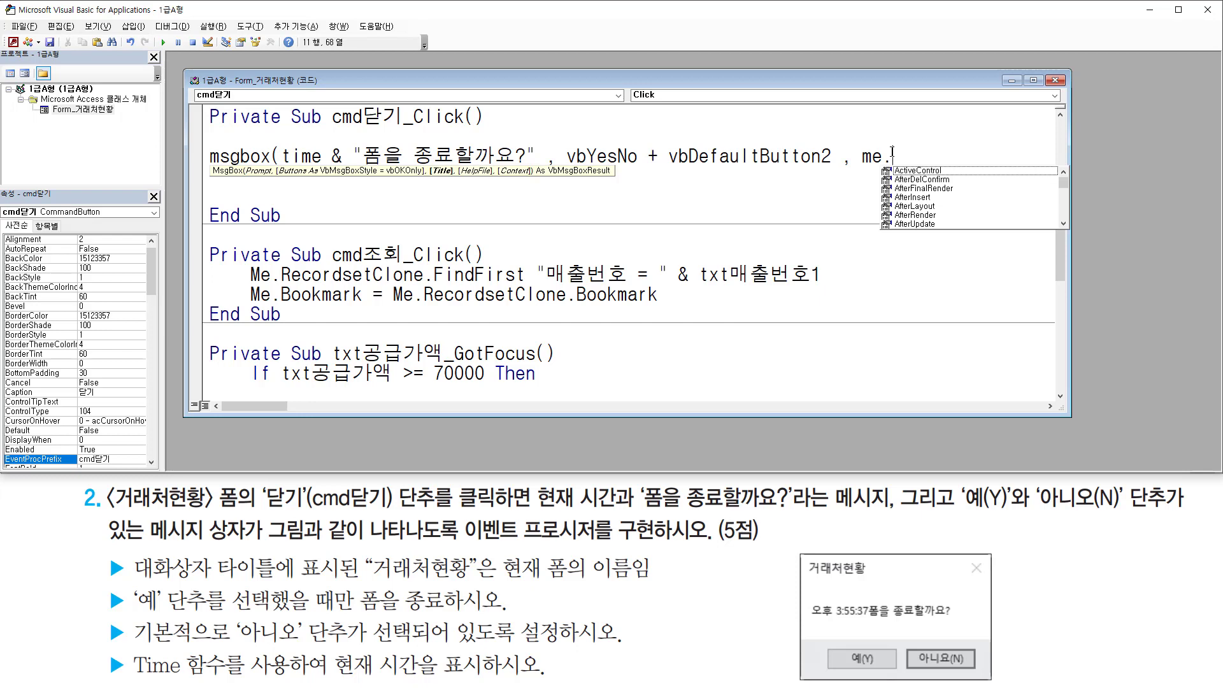
{"action": "type", "text": "Caption"}
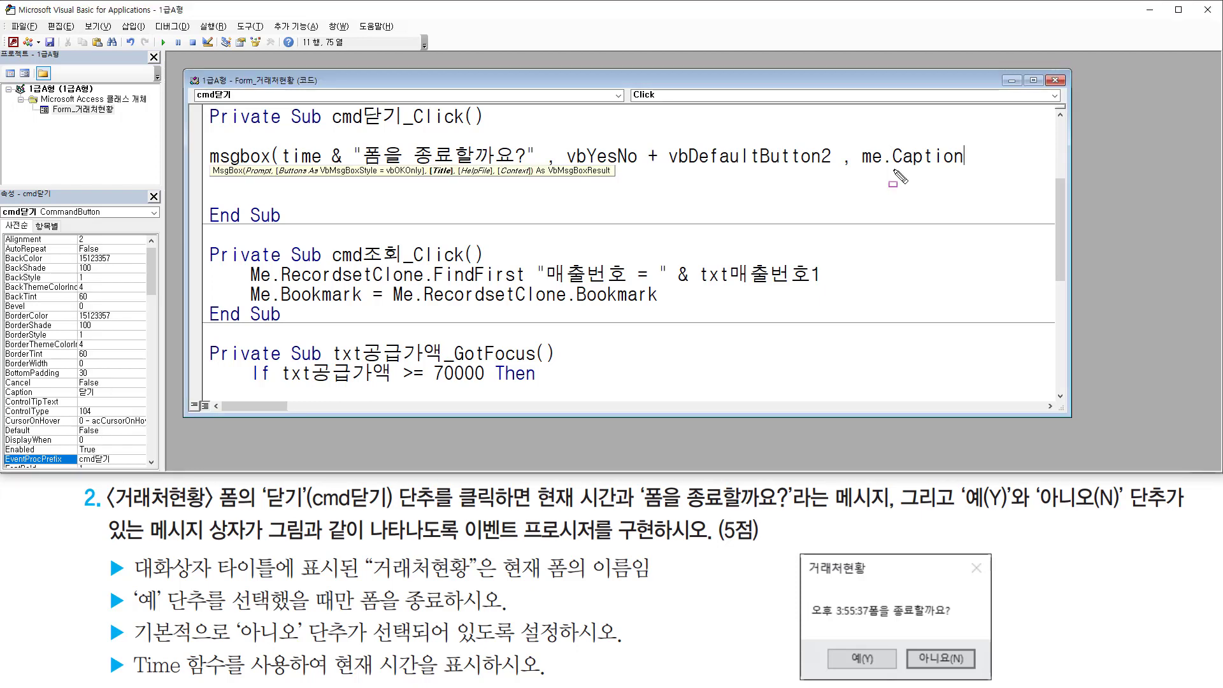
{"action": "left_click_drag", "start_coordinate": [892, 170], "coordinate": [962, 169]}
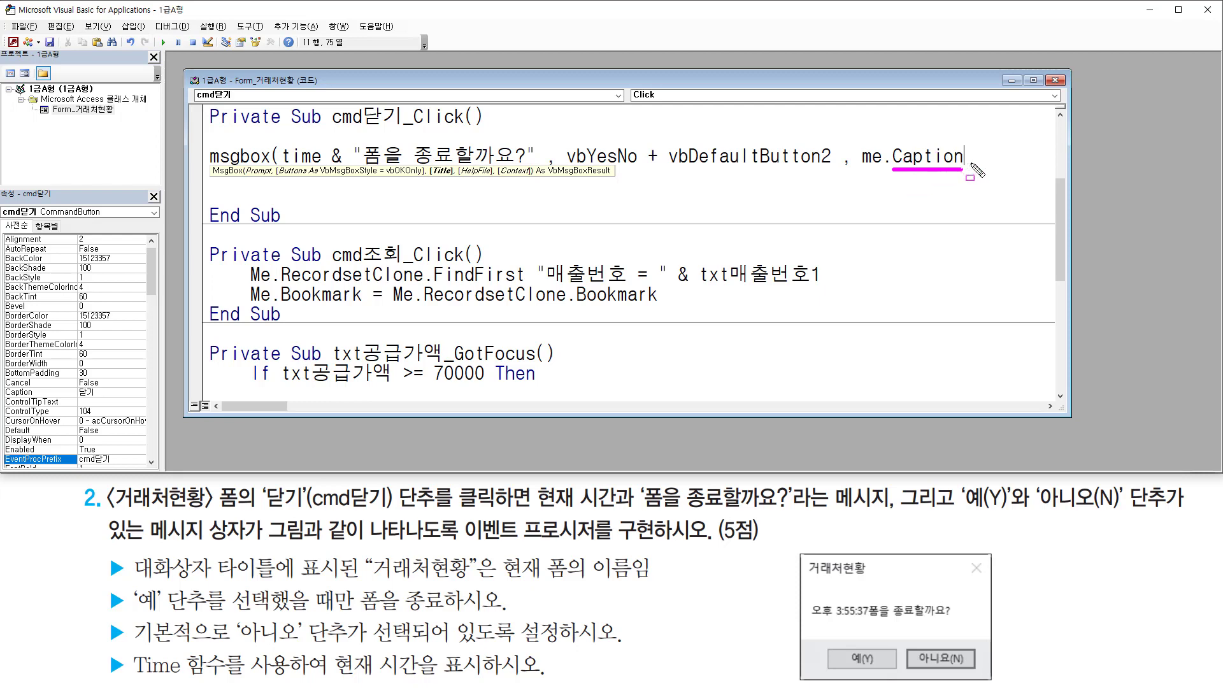
{"action": "key", "text": "Escape"}
{"action": "key", "text": "ctrl+shift+d"}
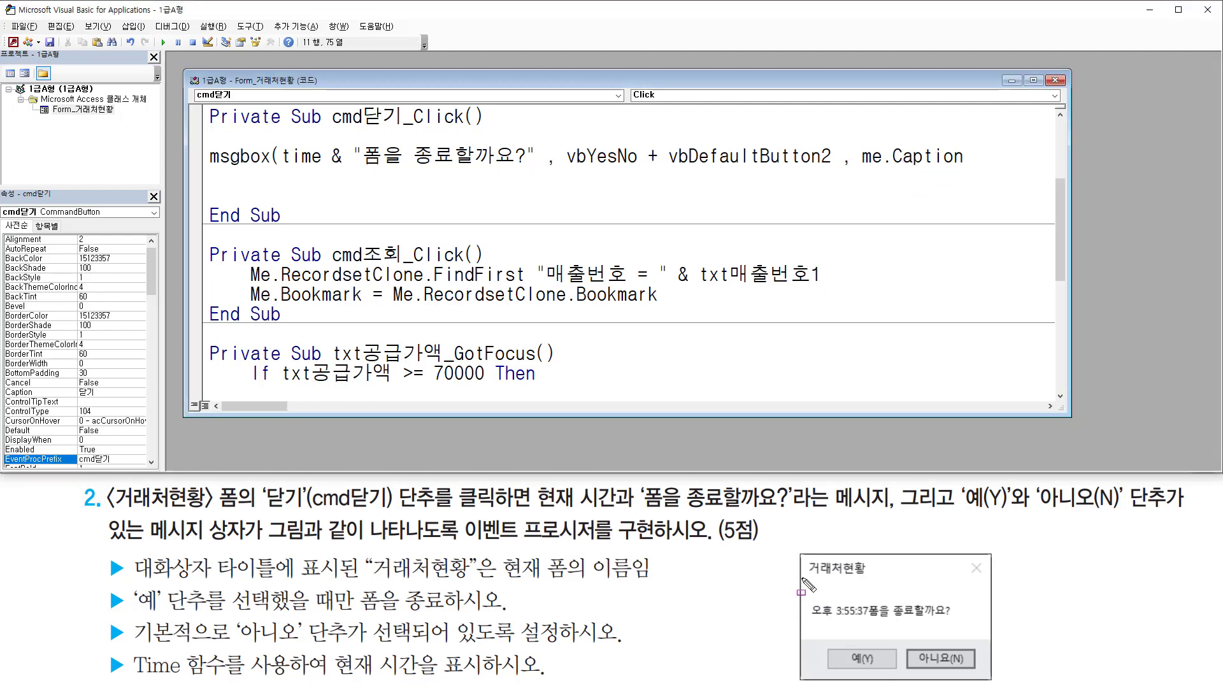
{"action": "mouse_move", "coordinate": [801, 578]}
{"action": "left_mouse_down"}
{"action": "mouse_move", "coordinate": [857, 578]}
{"action": "mouse_move", "coordinate": [871, 555]}
{"action": "left_mouse_up"}
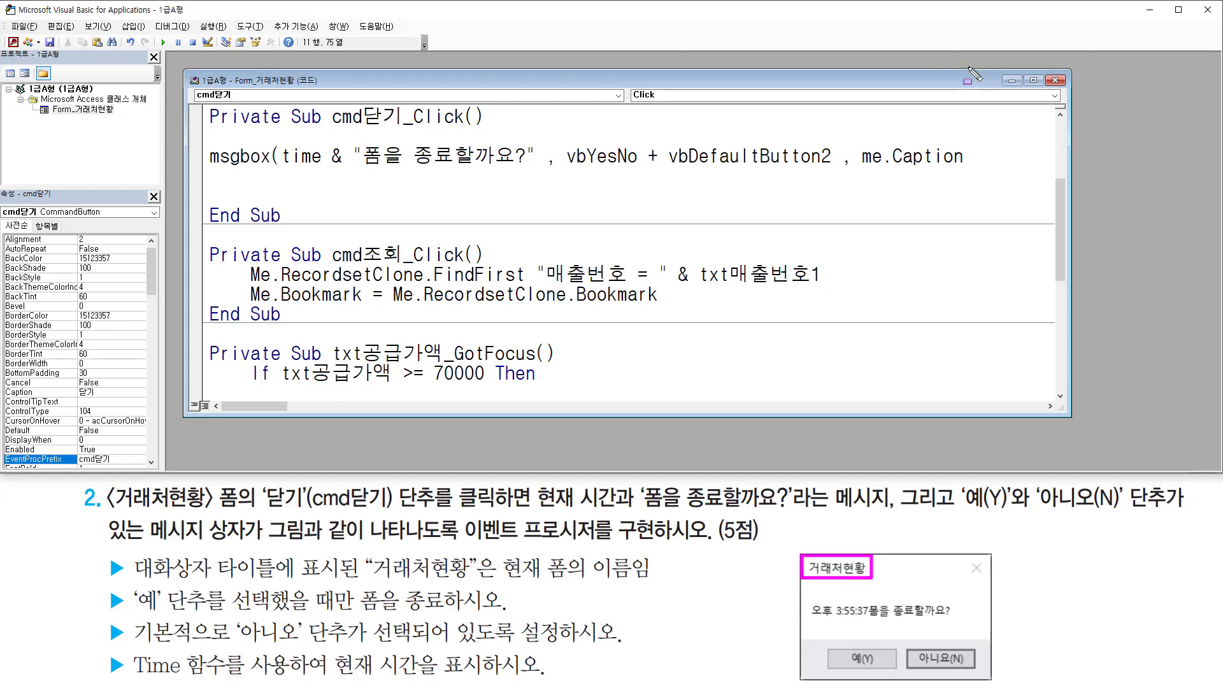
{"action": "key", "text": "Escape"}
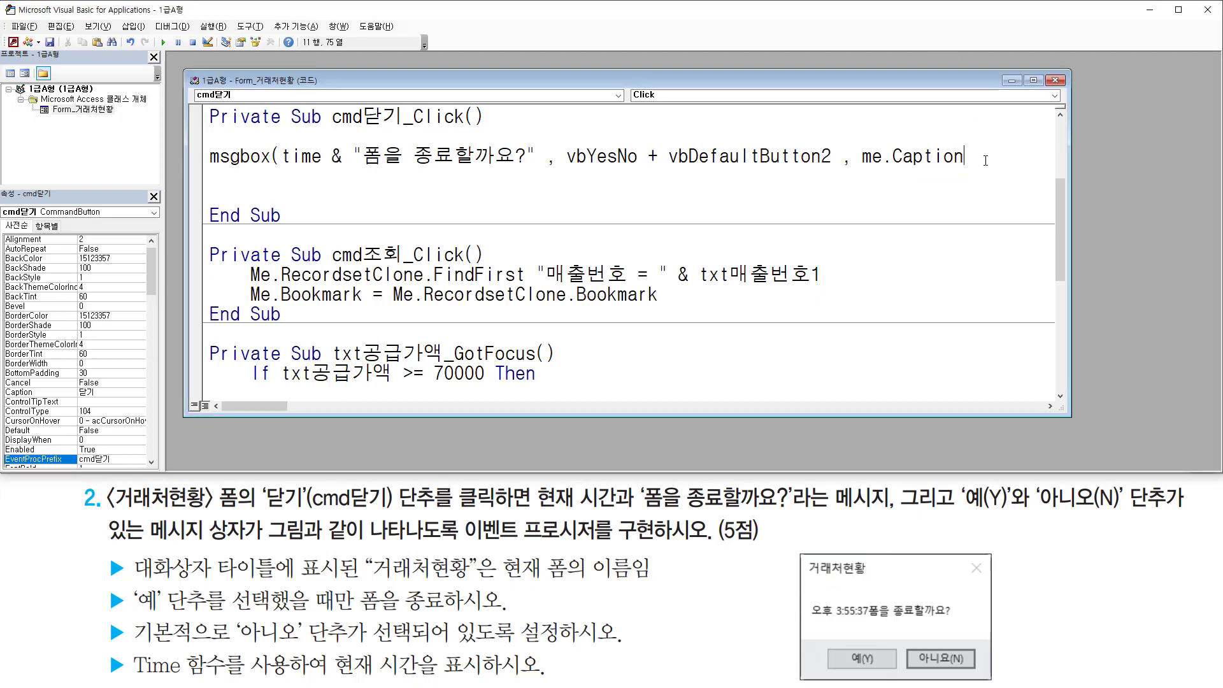
{"action": "type", "text": ")"}
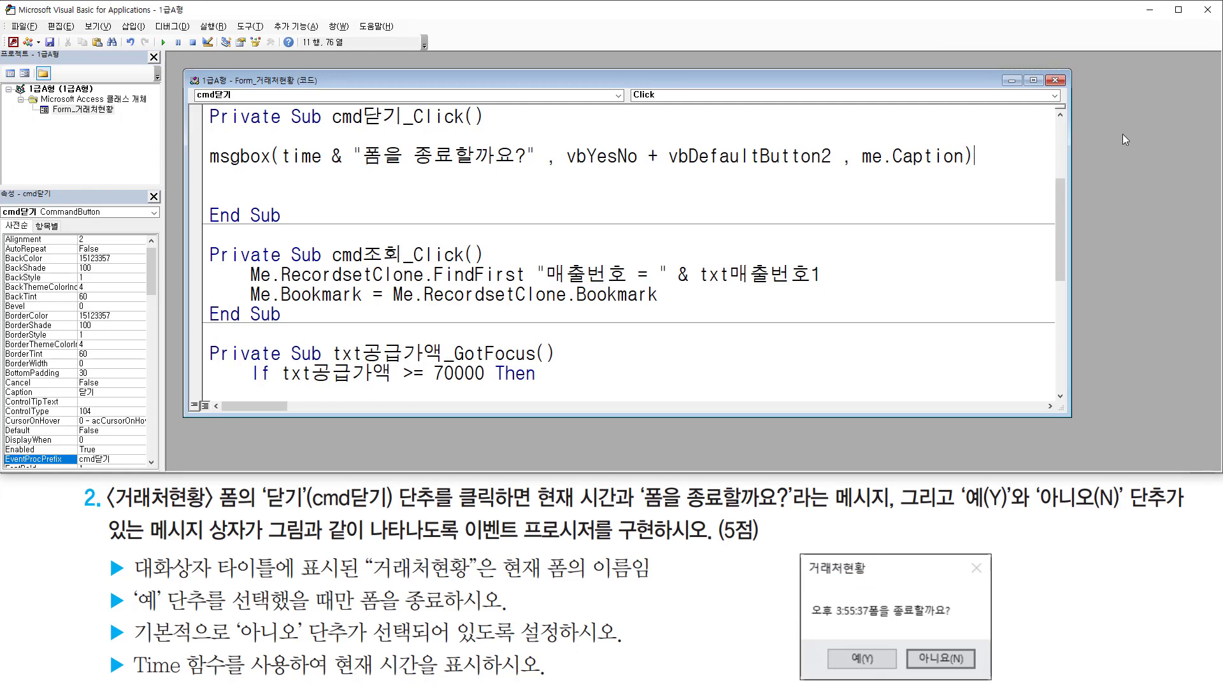
{"action": "left_click_drag", "start_coordinate": [564, 170], "coordinate": [637, 171]}
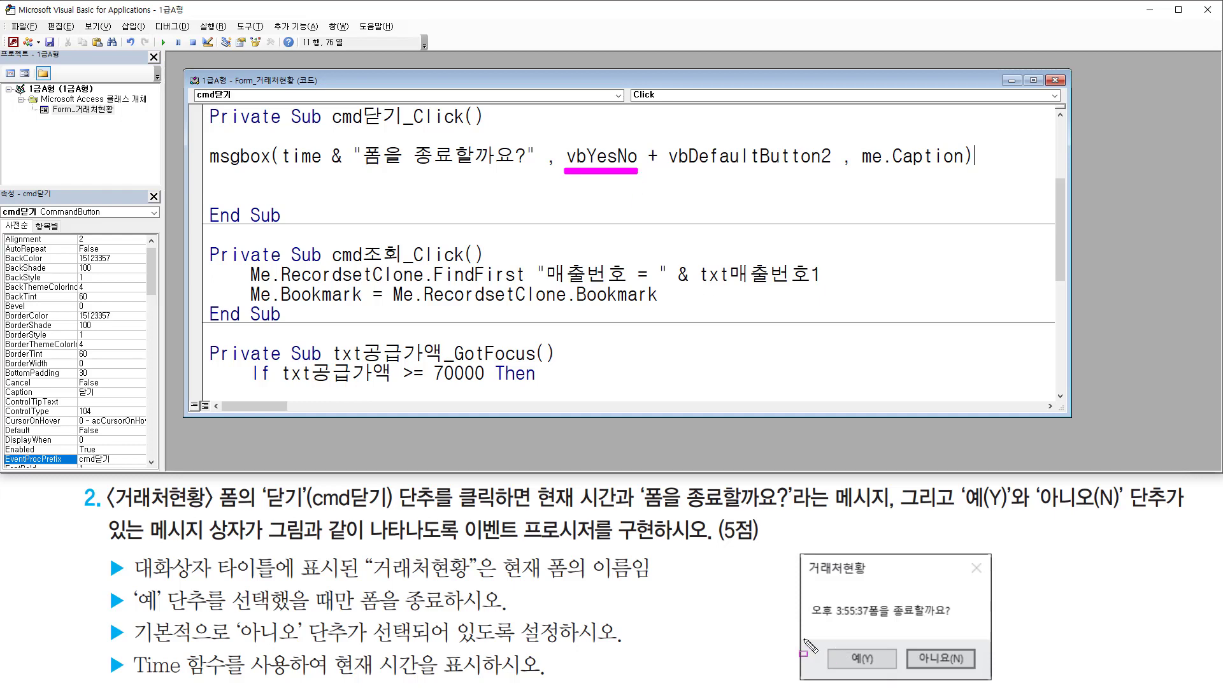
{"action": "mouse_move", "coordinate": [830, 648]}
{"action": "left_mouse_down"}
{"action": "mouse_move", "coordinate": [892, 673]}
{"action": "mouse_move", "coordinate": [968, 670]}
{"action": "left_mouse_up"}
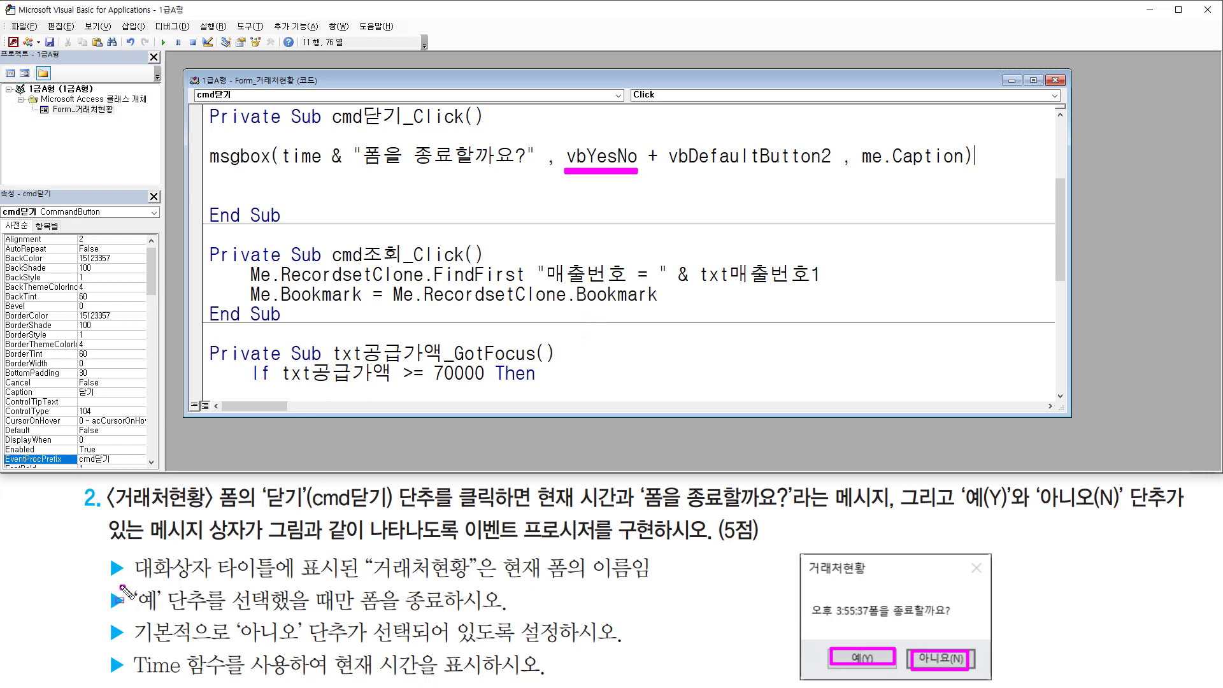
{"action": "mouse_move", "coordinate": [123, 588]}
{"action": "left_mouse_down"}
{"action": "mouse_move", "coordinate": [197, 614]}
{"action": "mouse_move", "coordinate": [479, 615]}
{"action": "left_mouse_up"}
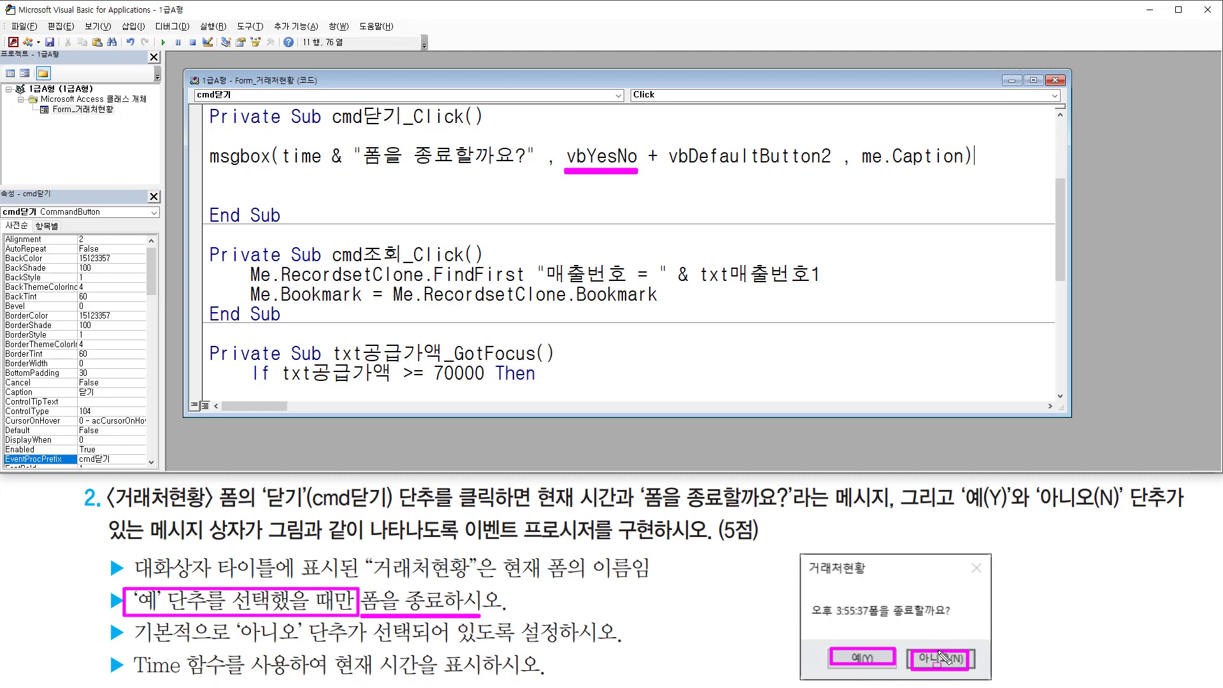
Assign the return value of the msgbox call to the variable aa
{"action": "left_click", "coordinate": [222, 155]}
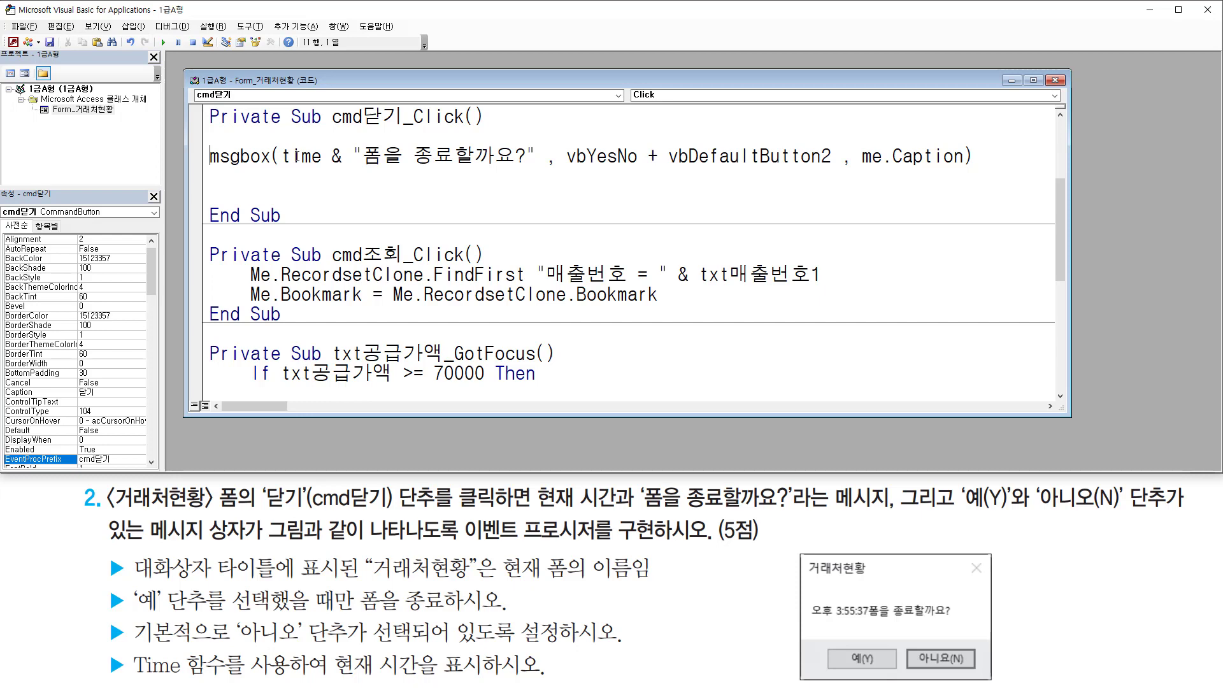
{"action": "type", "text": "aa"}
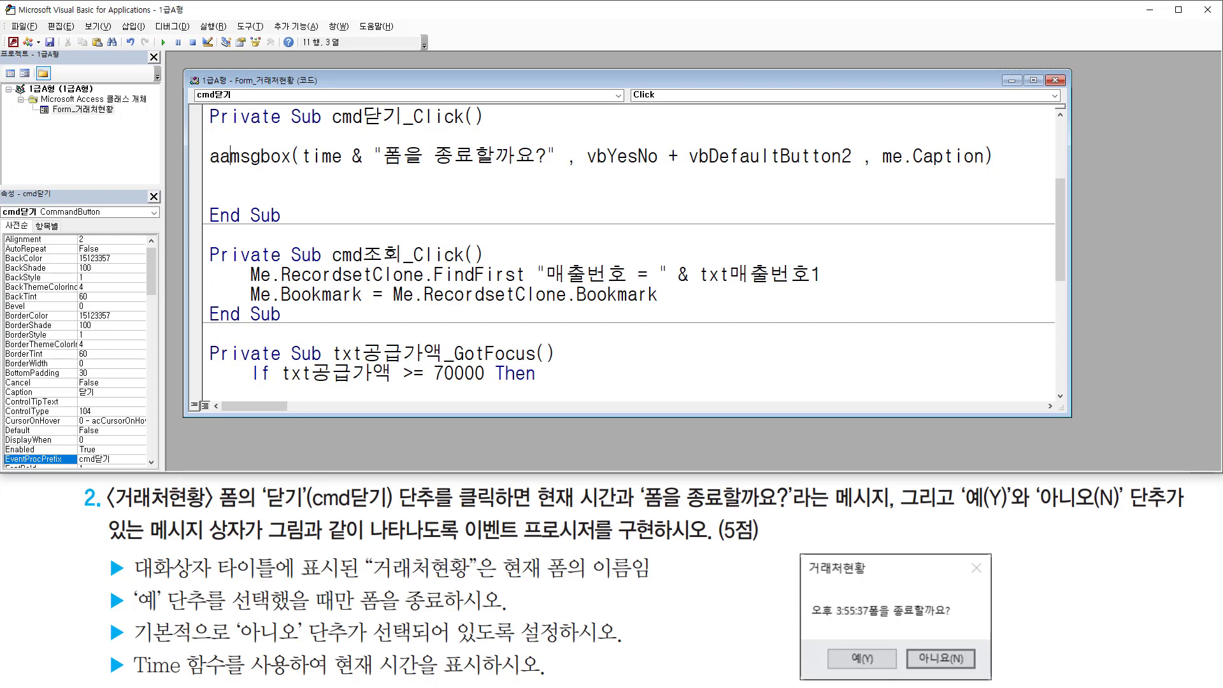
{"action": "type", "text": "="}
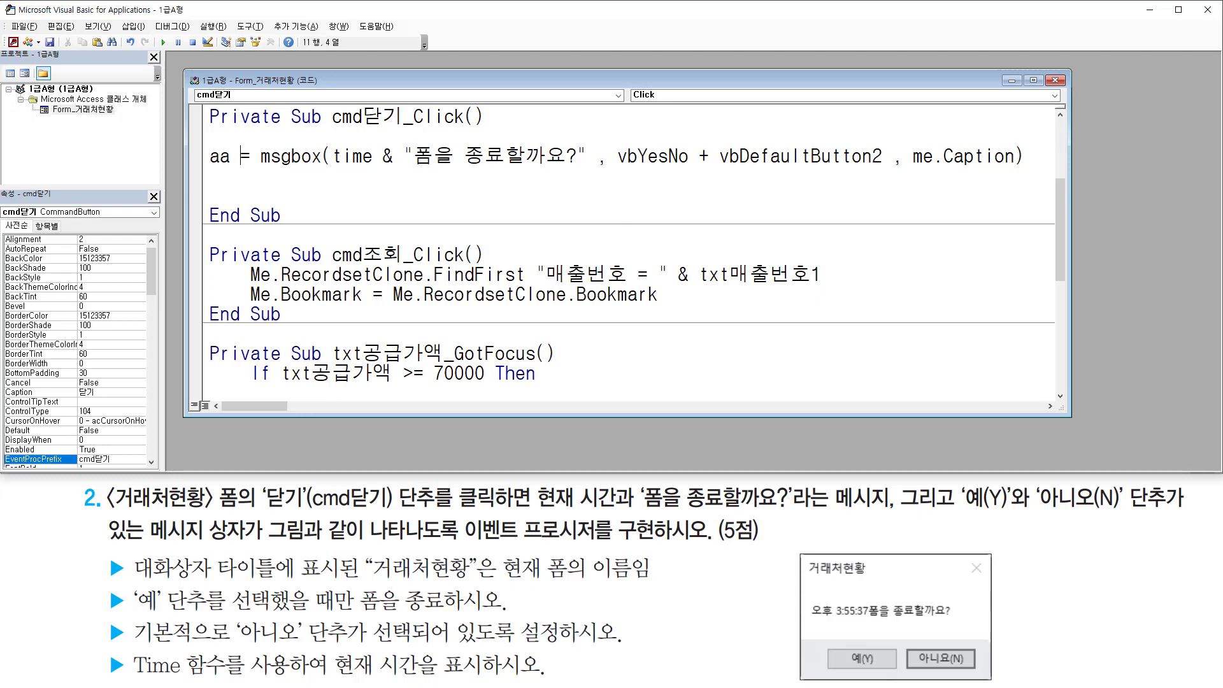
{"action": "key", "text": "Down"}
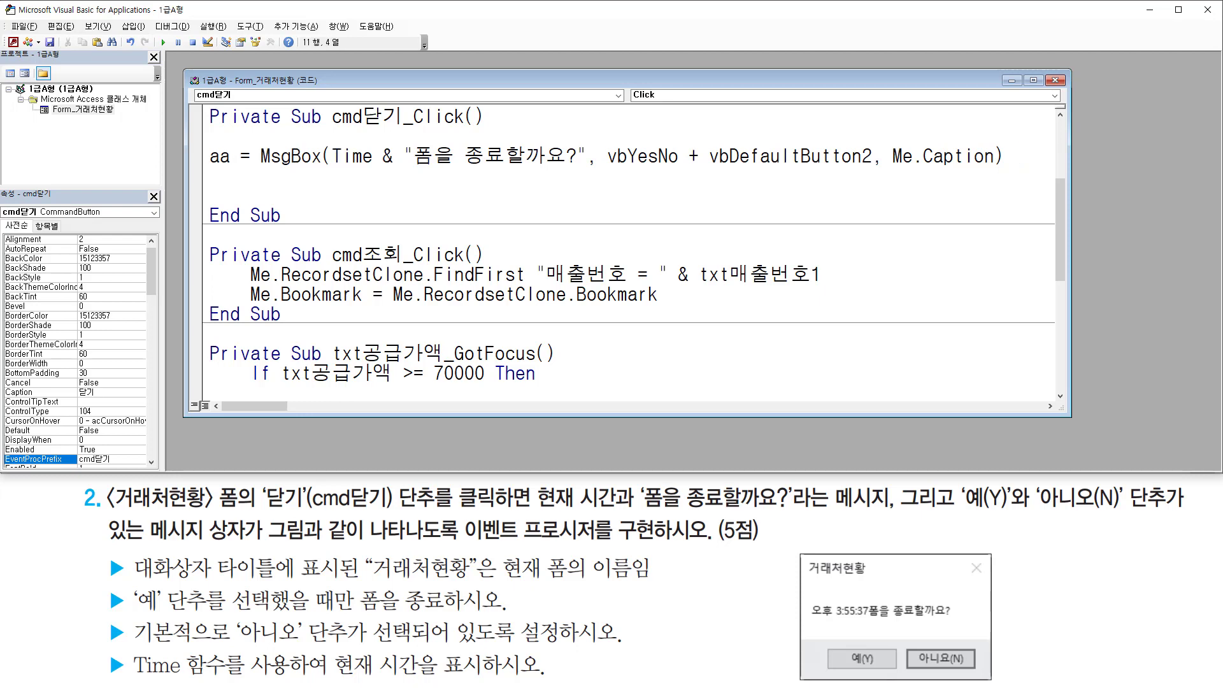
Insert a line above the MsgBox assignment that declares the variable with Dim aa
{"action": "key", "text": "shift+Home"}
{"action": "key", "text": "Up"}
{"action": "key", "text": "Return"}
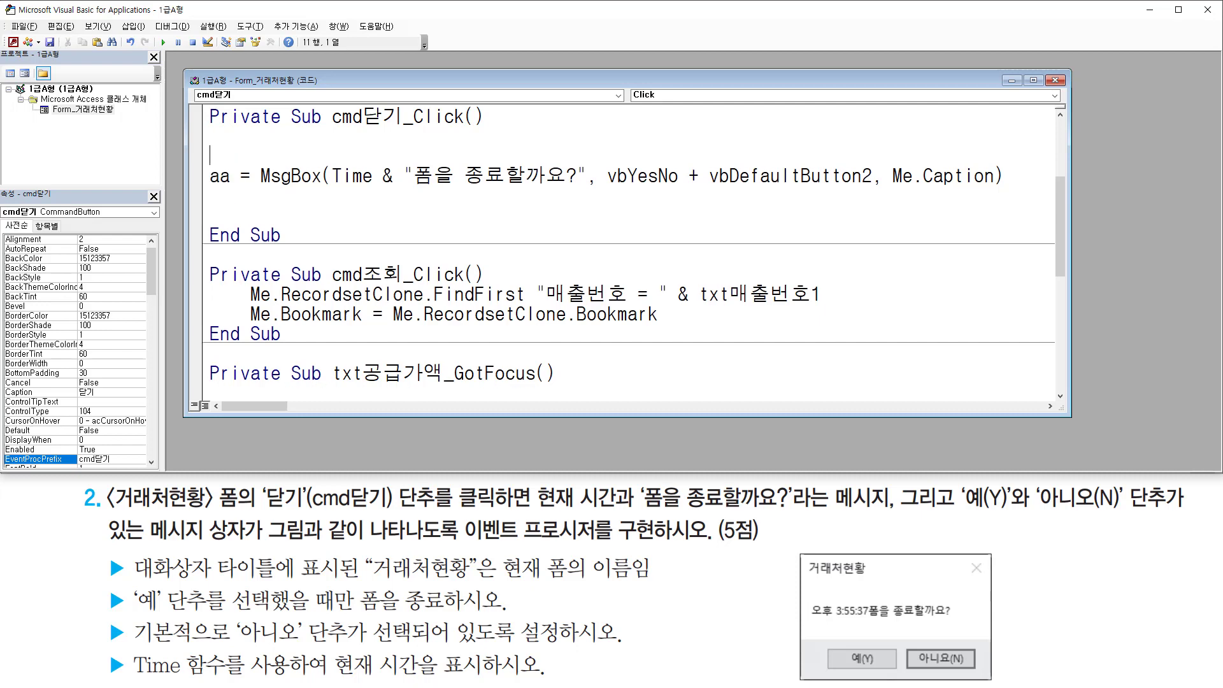
{"action": "type", "text": "dim aa"}
{"action": "key", "text": "shift+Left"}
{"action": "key", "text": "shift+Left"}
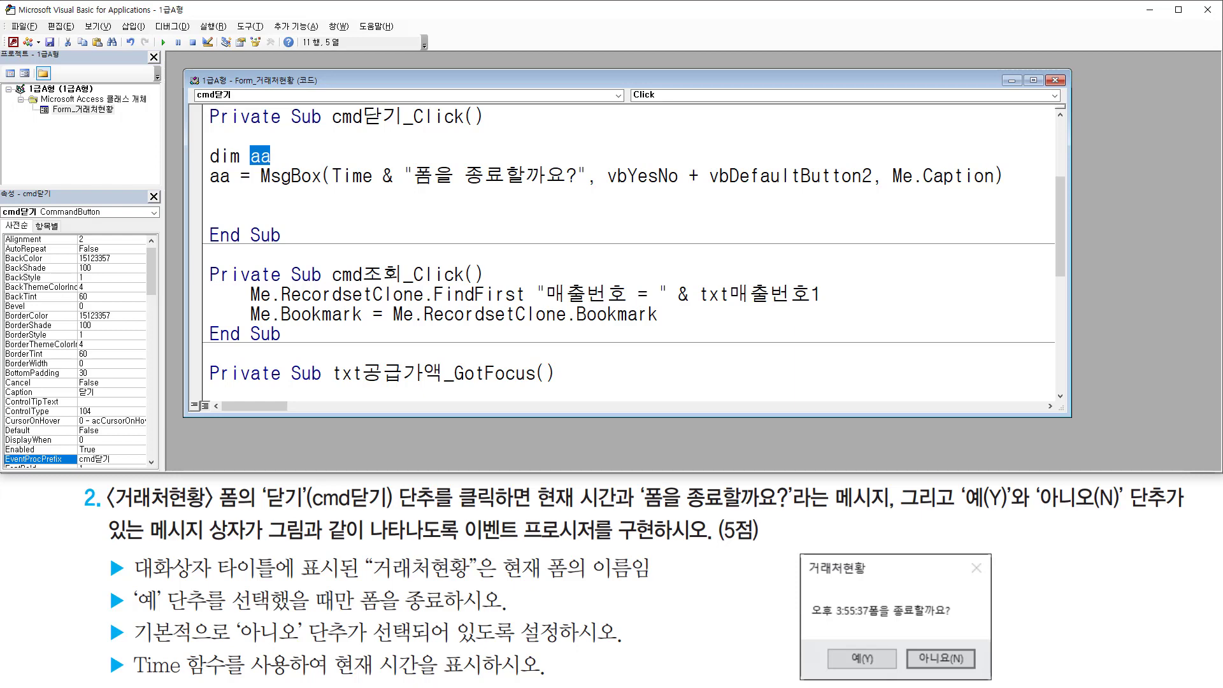
{"action": "key", "text": "Down"}
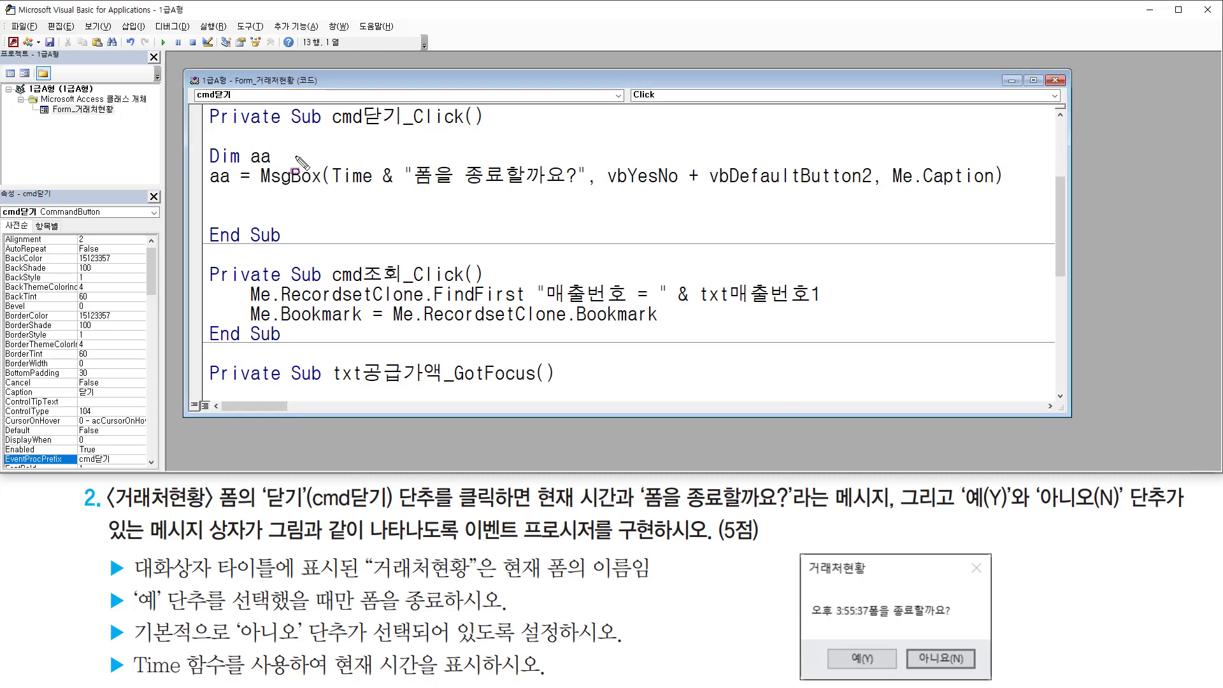
{"action": "left_click_drag", "start_coordinate": [926, 647], "coordinate": [970, 673]}
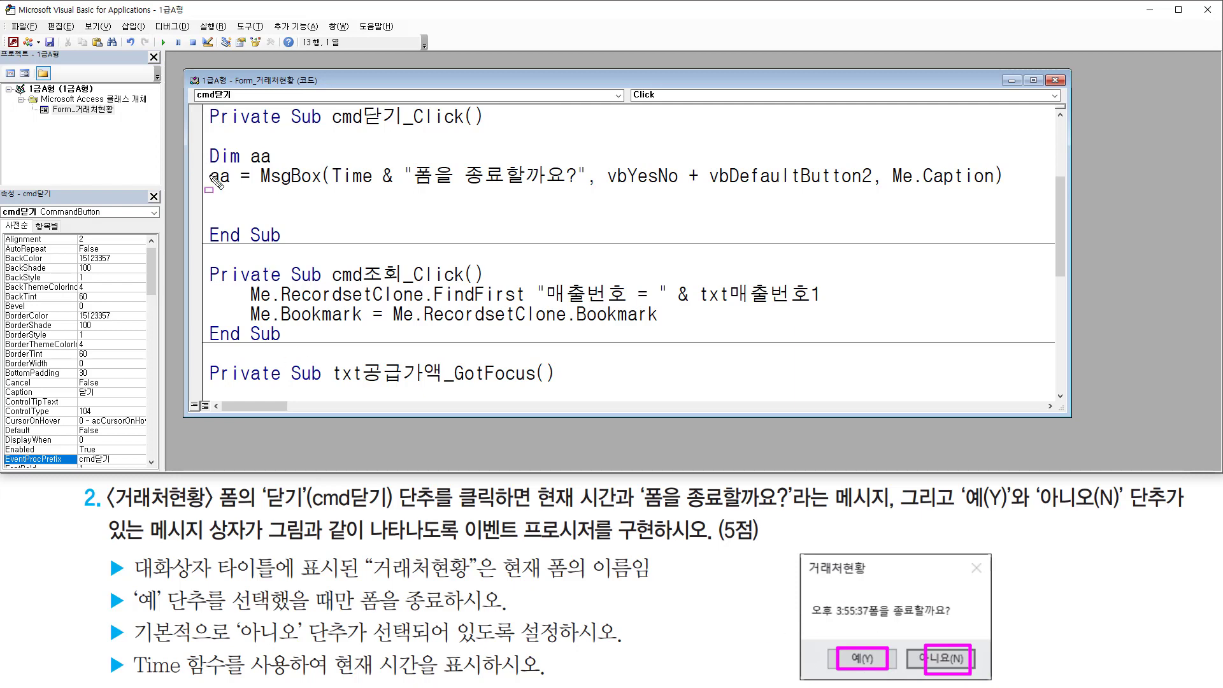
{"action": "left_click_drag", "start_coordinate": [205, 188], "coordinate": [238, 189]}
{"action": "mouse_move", "coordinate": [841, 635]}
{"action": "left_mouse_down"}
{"action": "mouse_move", "coordinate": [868, 639]}
{"action": "mouse_move", "coordinate": [876, 623]}
{"action": "left_mouse_up"}
{"action": "left_click_drag", "start_coordinate": [934, 634], "coordinate": [983, 613]}
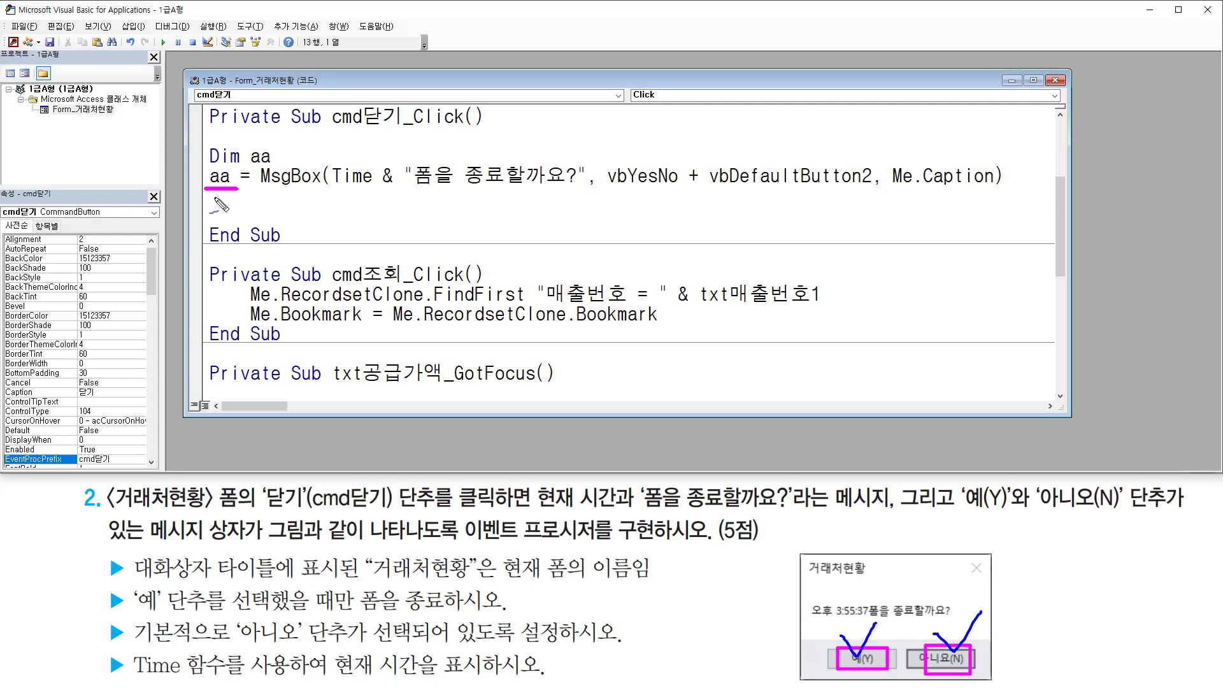
{"action": "key", "text": "Escape"}
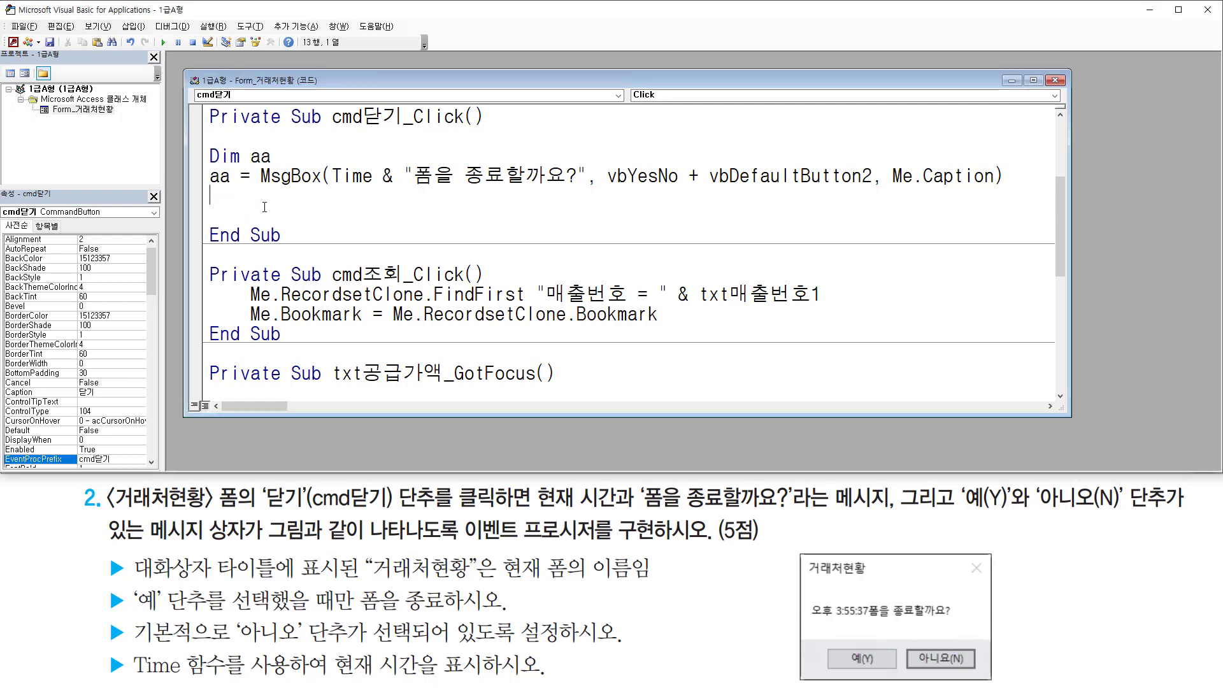
Below the MsgBox assignment, add the line If aa = vbYes Then to test for the Yes answer
{"action": "key", "text": "Return"}
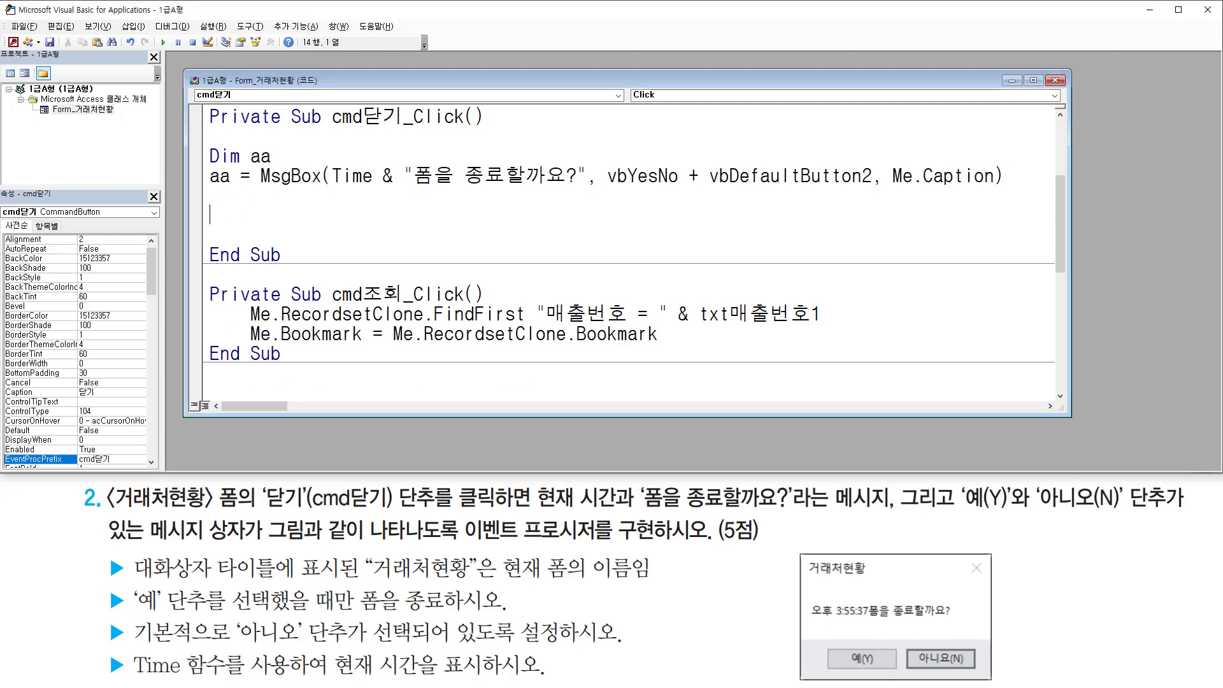
{"action": "type", "text": "if aa"}
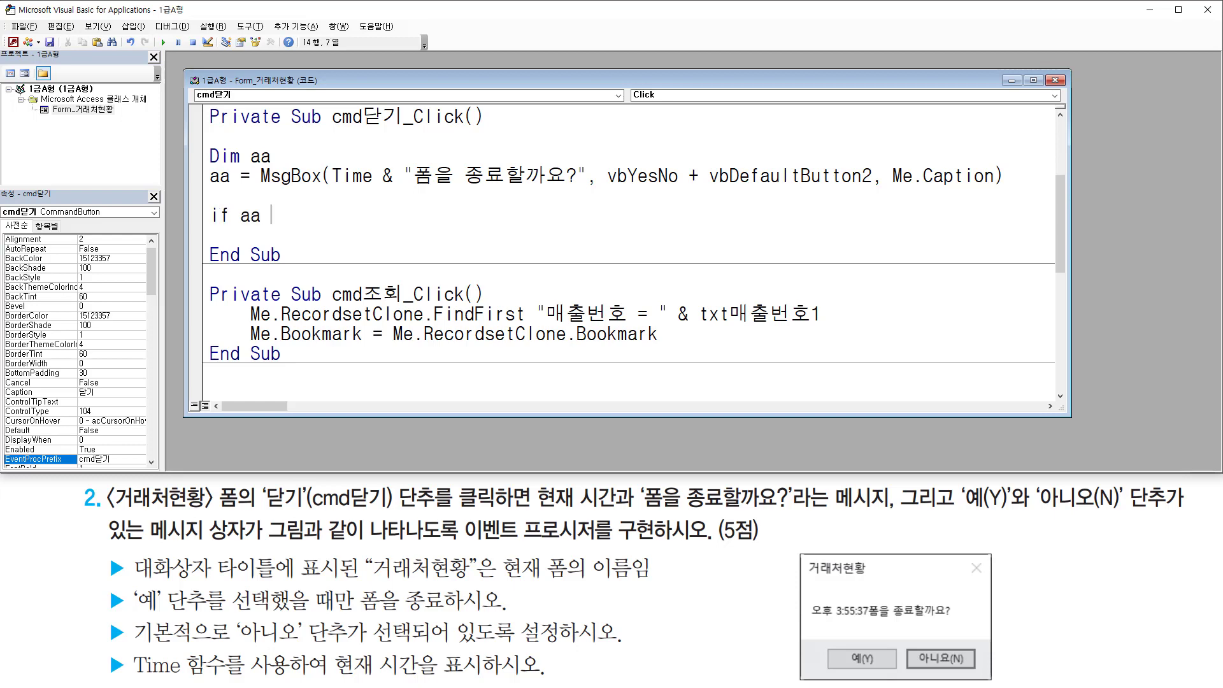
{"action": "type", "text": " = vbyes then"}
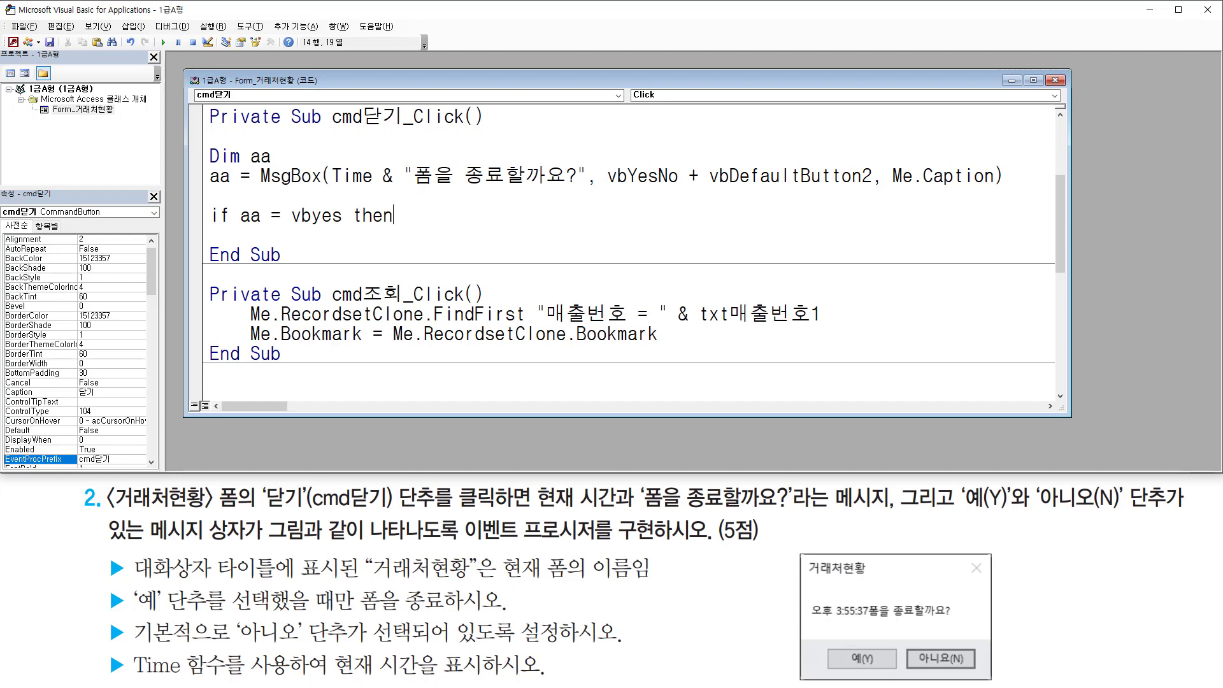
{"action": "key", "text": "Return"}
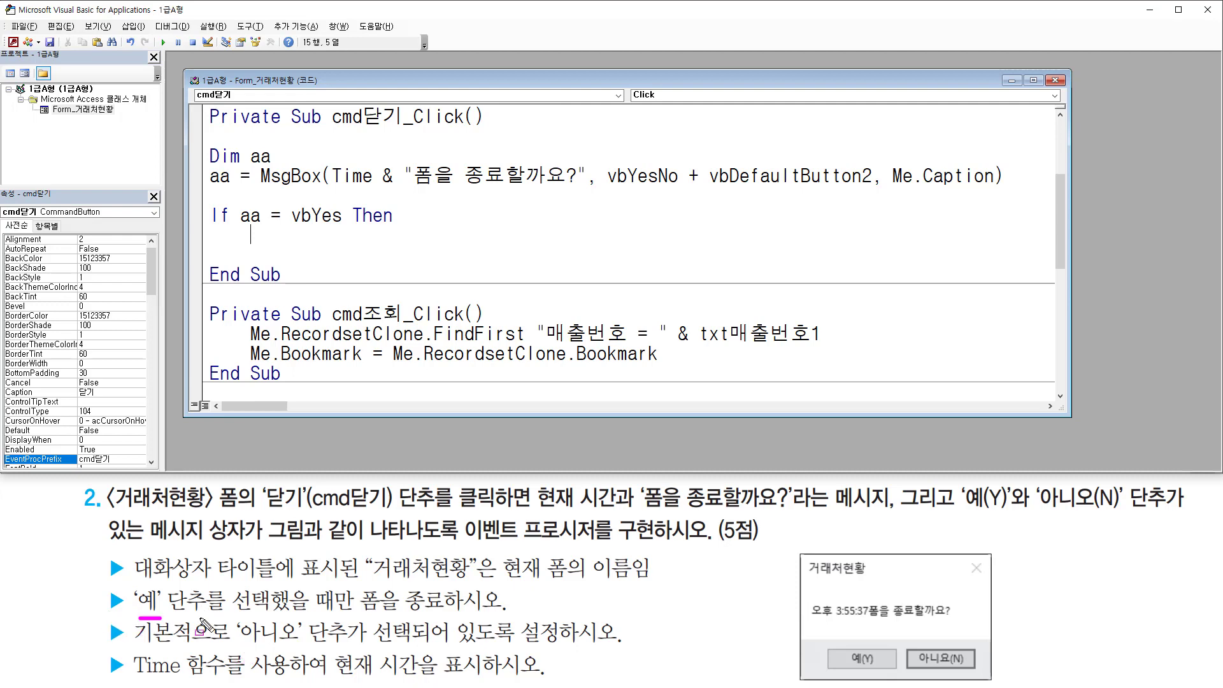
{"action": "mouse_move", "coordinate": [139, 615]}
{"action": "left_mouse_down"}
{"action": "mouse_move", "coordinate": [380, 606]}
{"action": "mouse_move", "coordinate": [446, 617]}
{"action": "left_mouse_up"}
{"action": "key", "text": "Escape"}
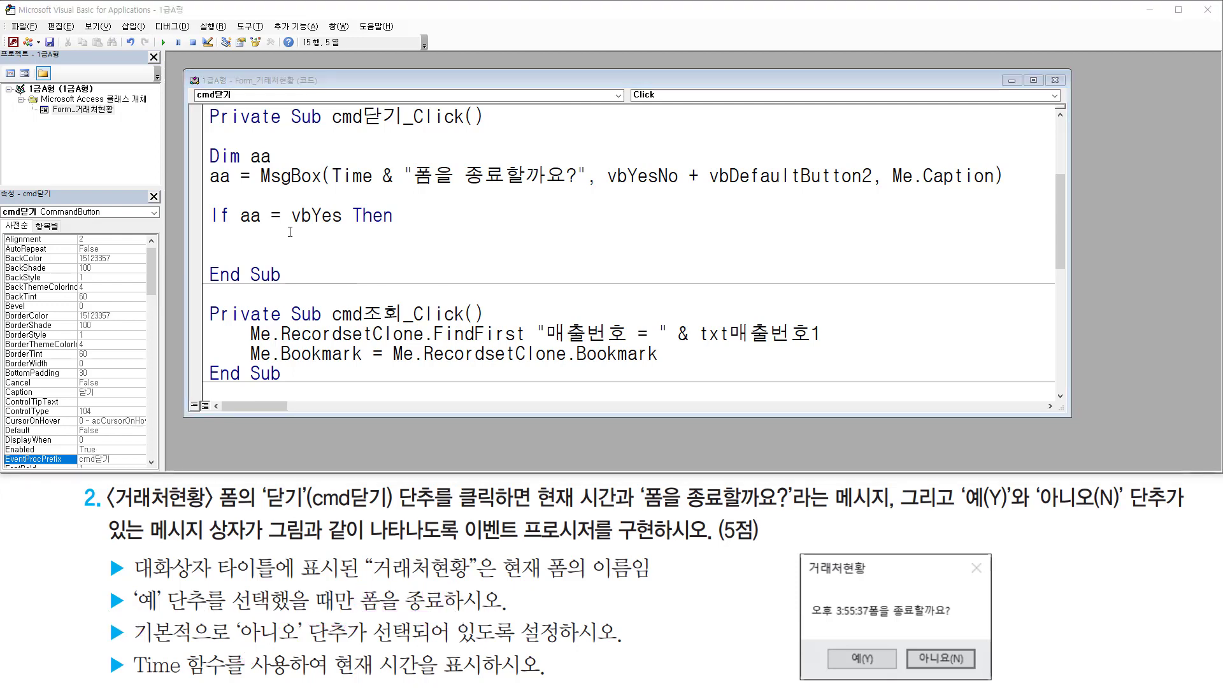
Add DoCmd.Close inside the If block and finish the block with End If
{"action": "type", "text": "docmd"}
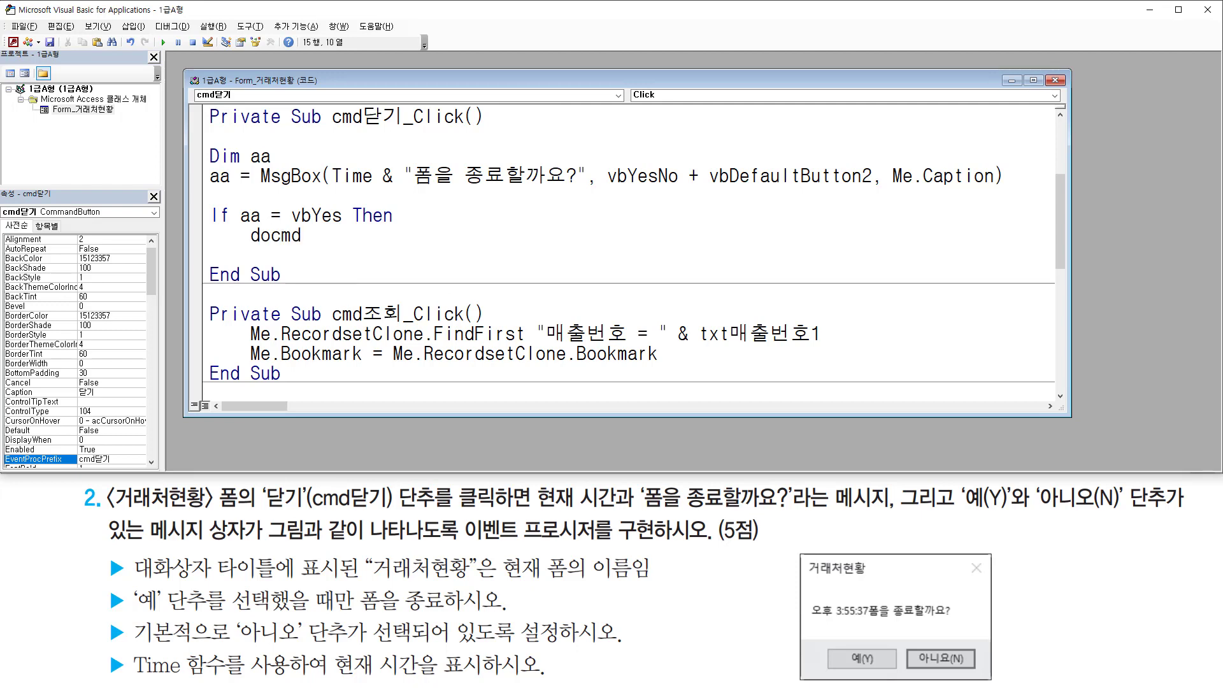
{"action": "type", "text": ".clo"}
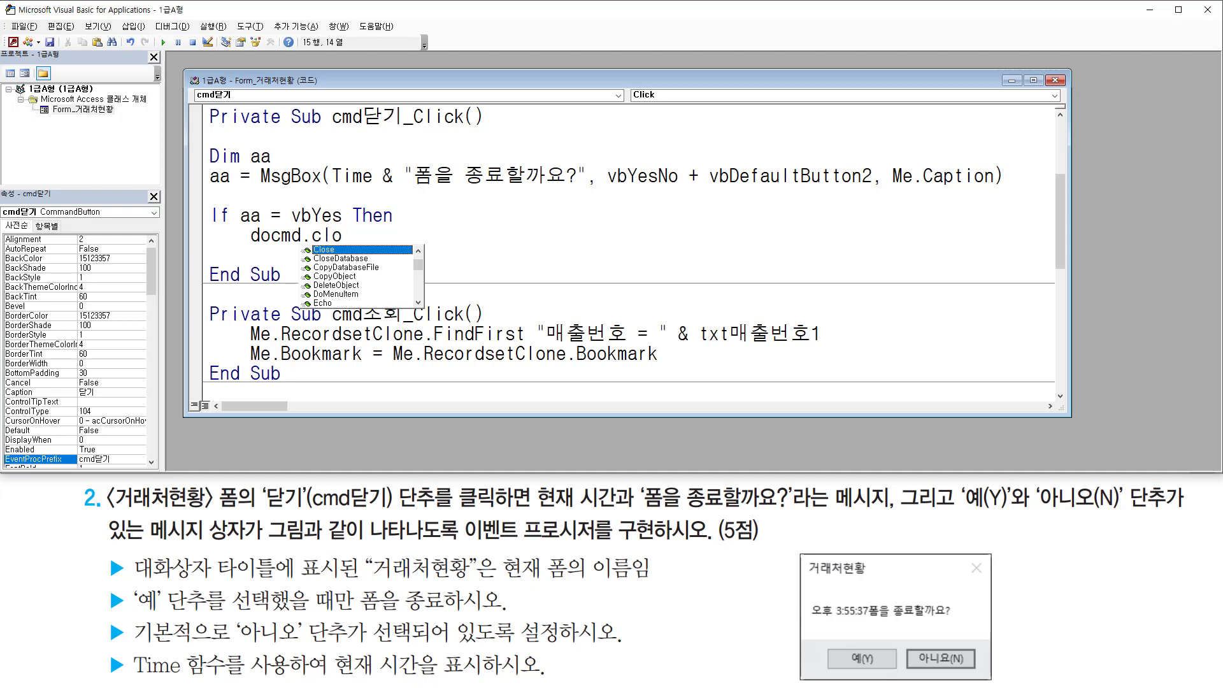
{"action": "key", "text": "Tab"}
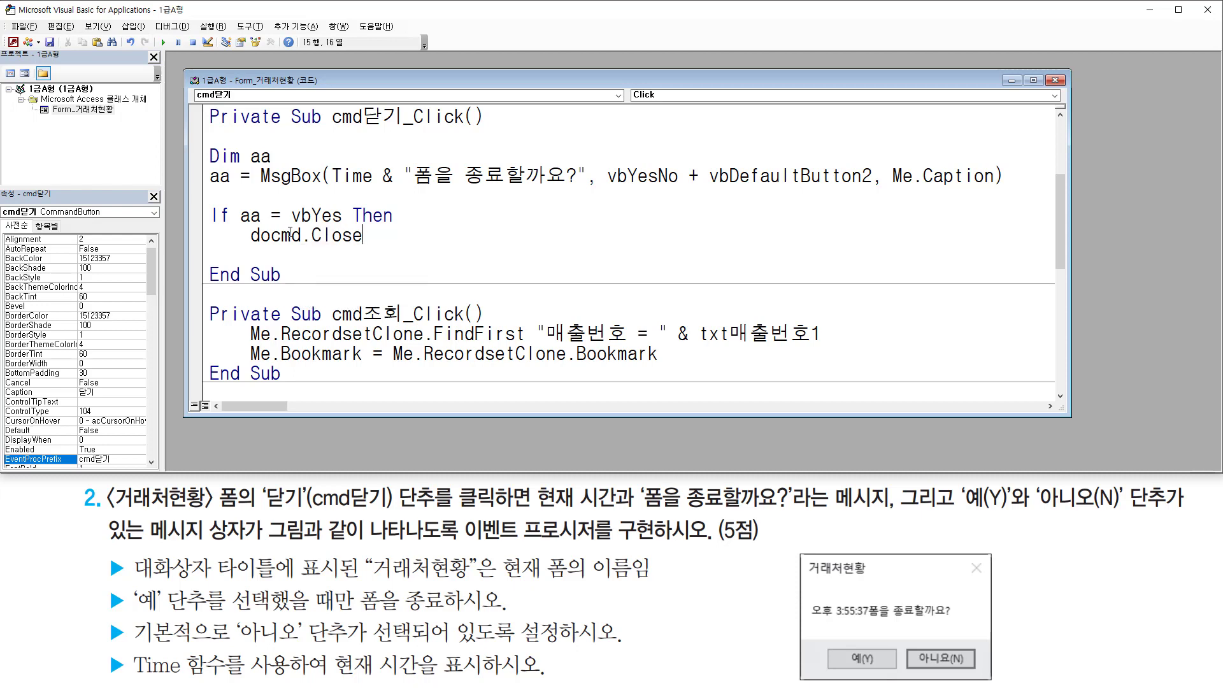
{"action": "key", "text": "Return"}
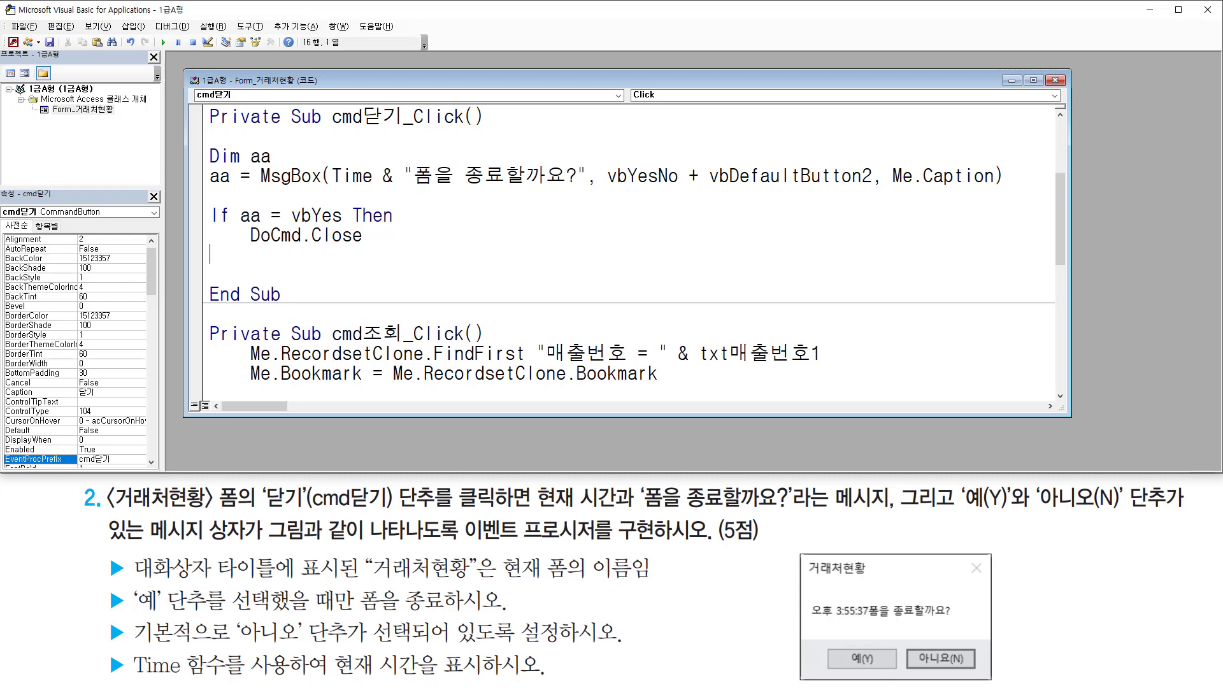
{"action": "type", "text": "endif"}
{"action": "key", "text": "Return"}
{"action": "left_click_drag", "start_coordinate": [889, 192], "coordinate": [999, 192]}
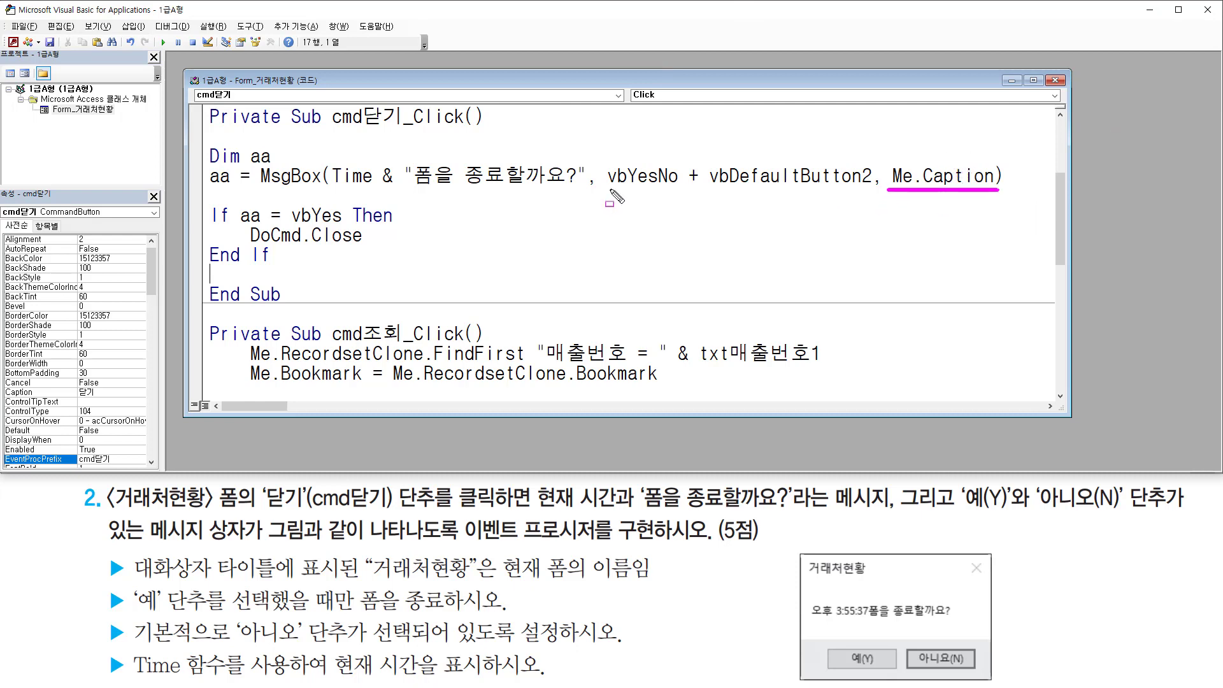
{"action": "left_click_drag", "start_coordinate": [607, 188], "coordinate": [675, 189]}
{"action": "mouse_move", "coordinate": [685, 158]}
{"action": "left_mouse_down"}
{"action": "mouse_move", "coordinate": [704, 188]}
{"action": "mouse_move", "coordinate": [877, 194]}
{"action": "left_mouse_up"}
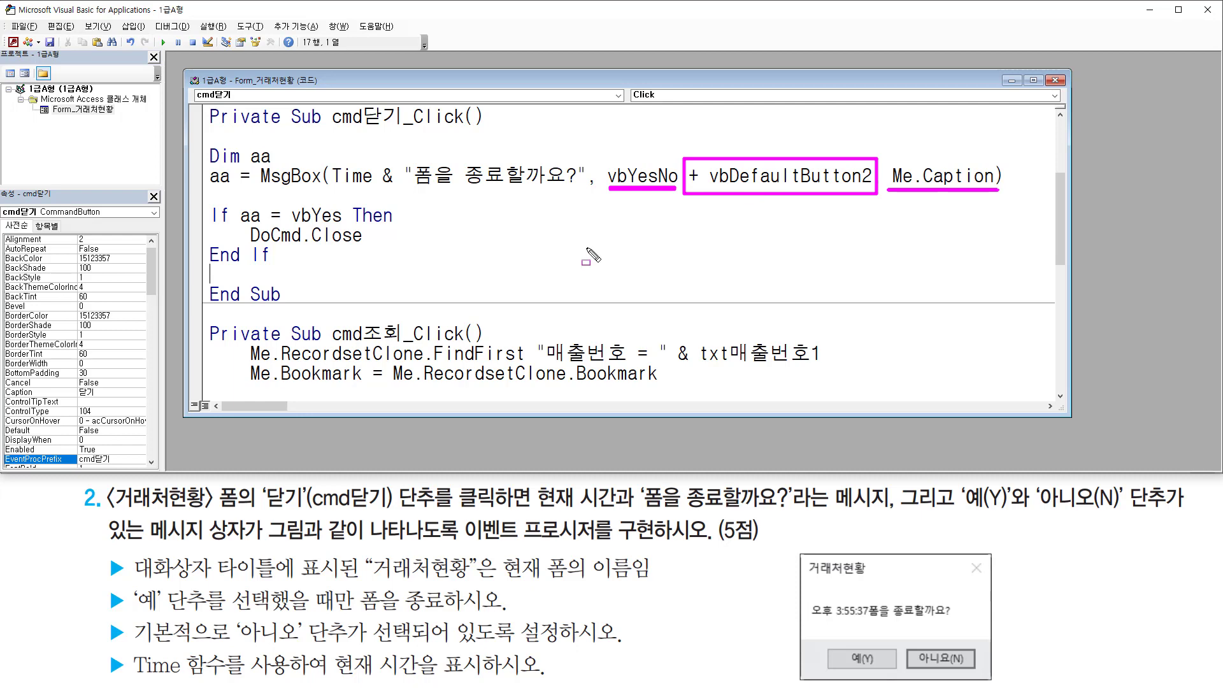
{"action": "key", "text": "Escape"}
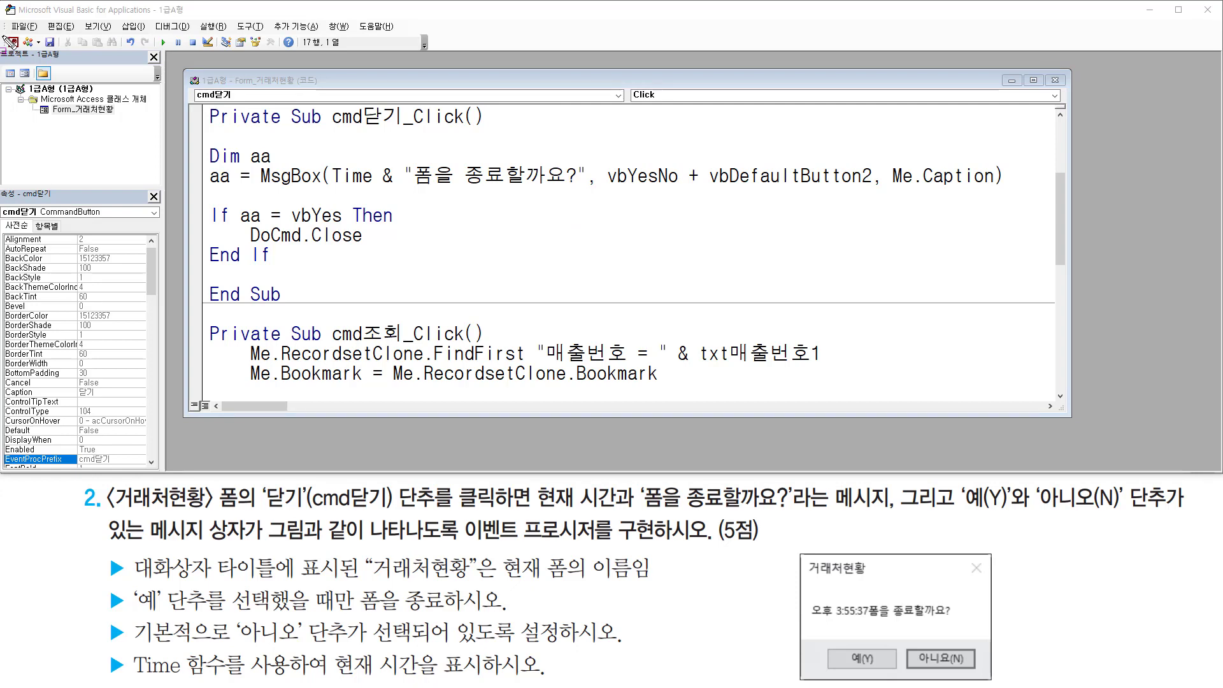
{"action": "key", "text": "ctrl+2"}
{"action": "left_click_drag", "start_coordinate": [4, 31], "coordinate": [26, 53]}
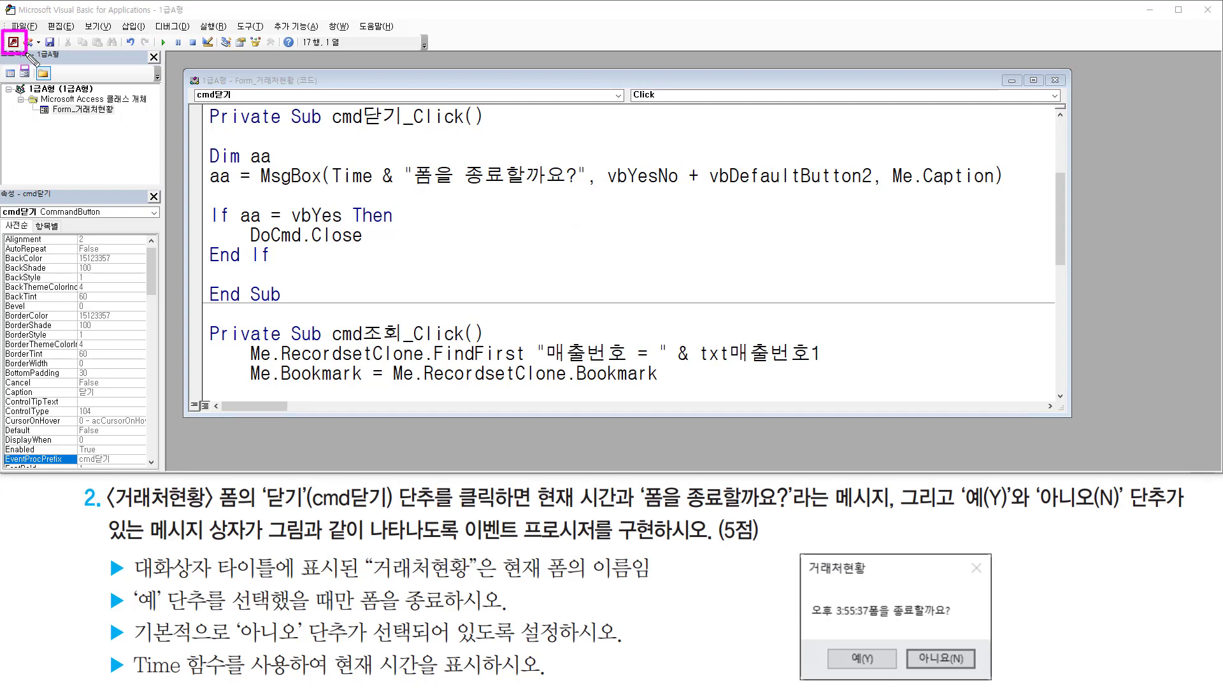
{"action": "key", "text": "Escape"}
Switch back to Access and display the 거래처현황 form in Form View
{"action": "left_click", "coordinate": [13, 42]}
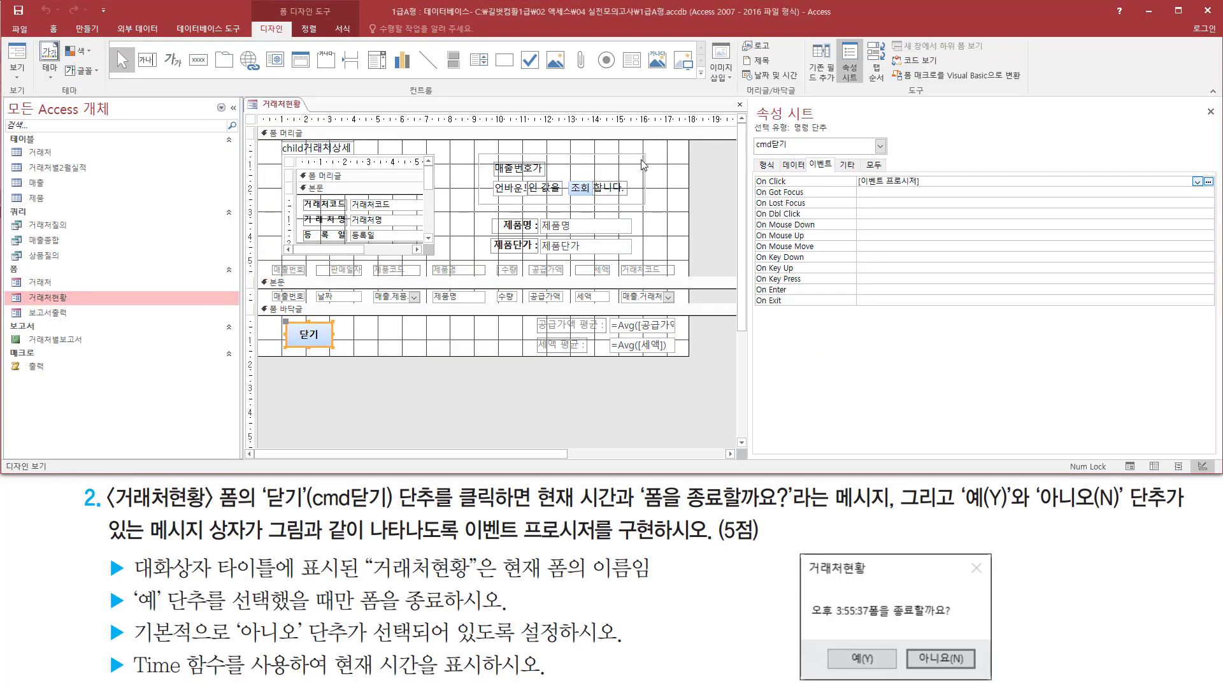
{"action": "left_click", "coordinate": [497, 388]}
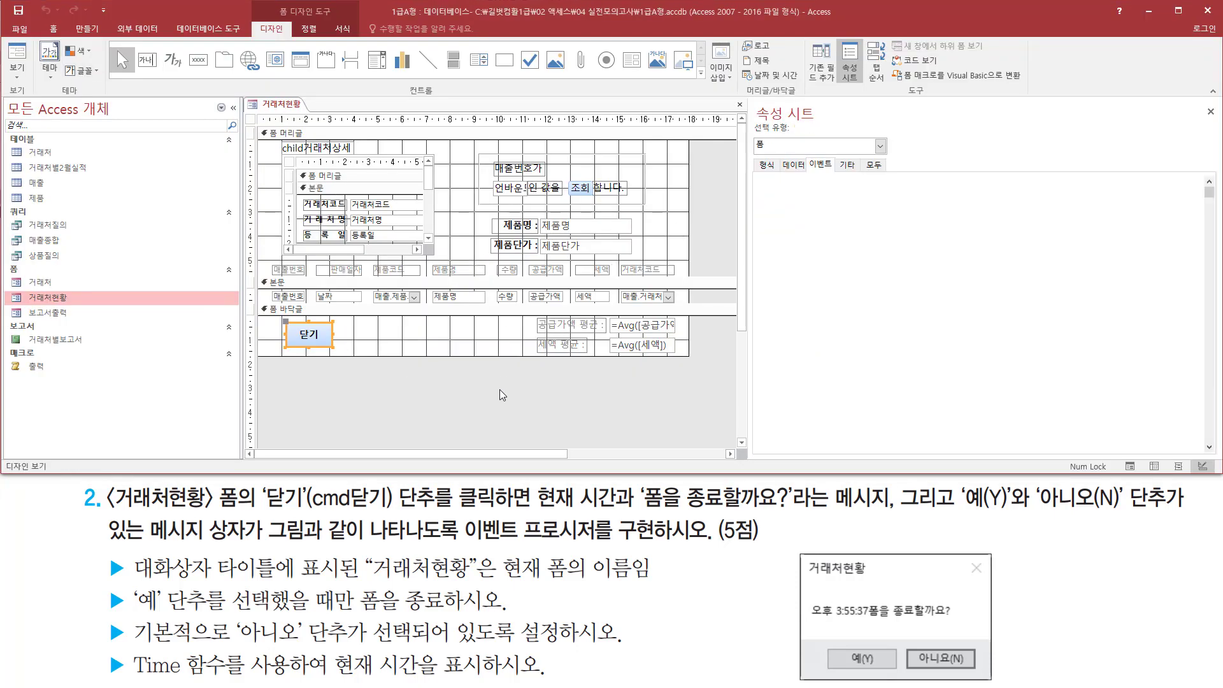
{"action": "right_click", "coordinate": [363, 384]}
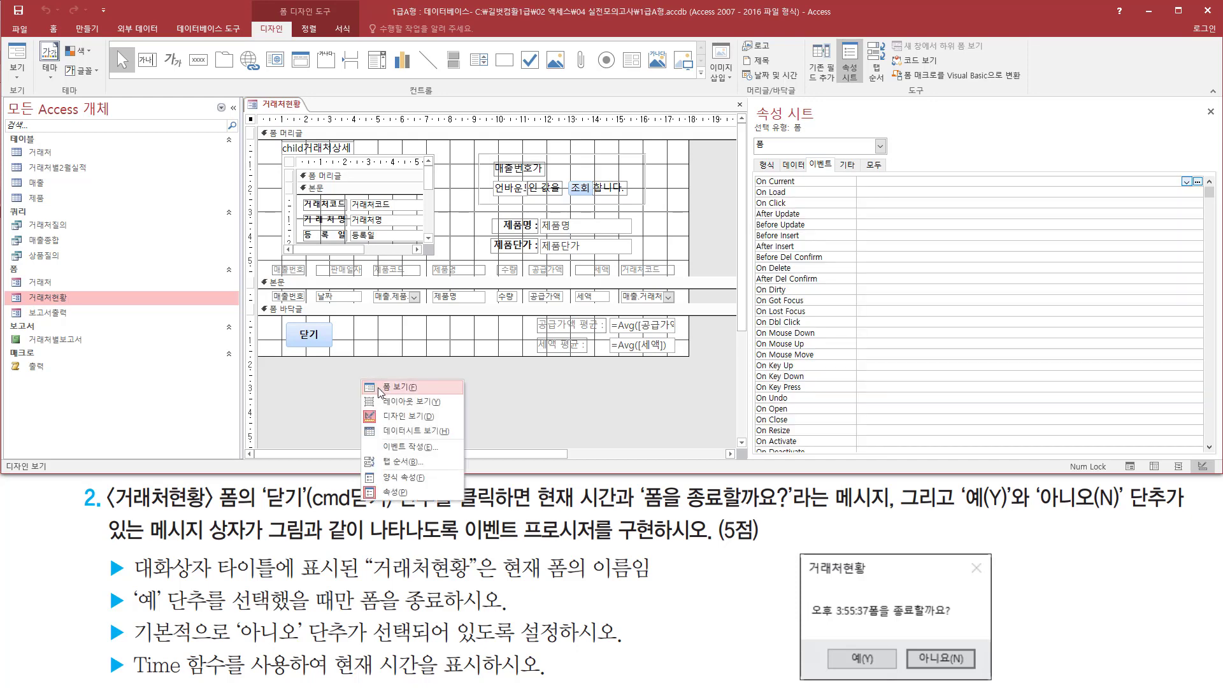
{"action": "left_click", "coordinate": [396, 387]}
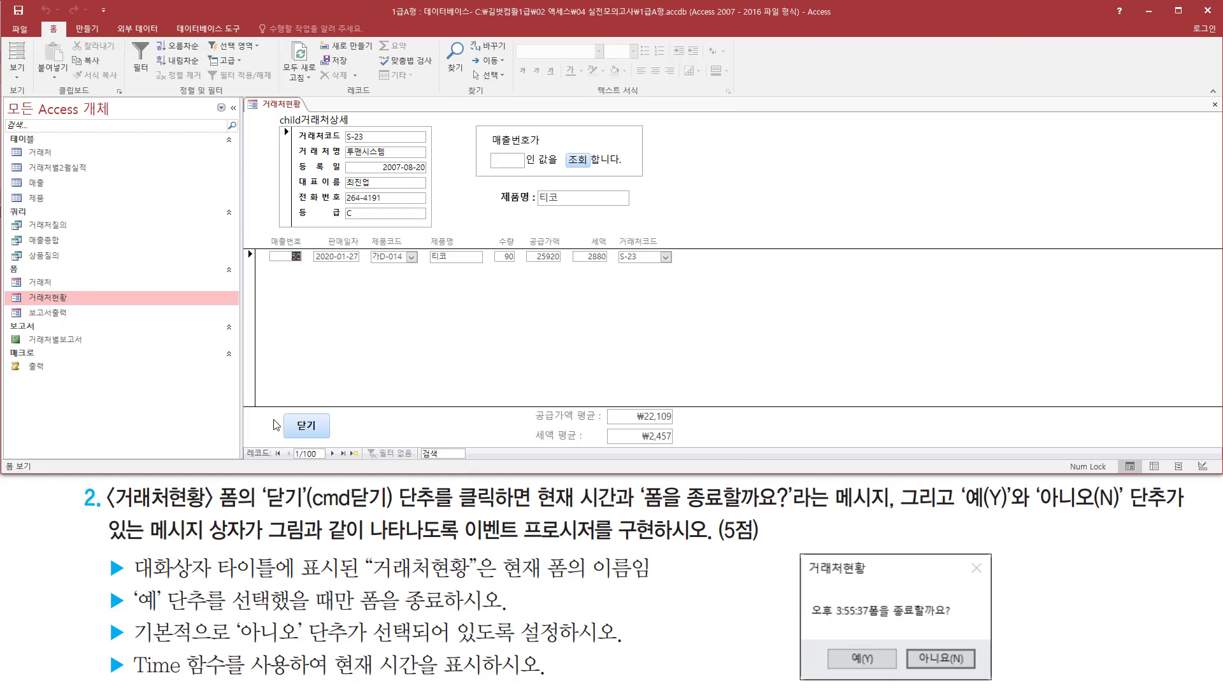
Test the form's 닫기 button, compare its message box with the example in the task, and answer 아니요
{"action": "left_click_drag", "start_coordinate": [284, 409], "coordinate": [333, 442]}
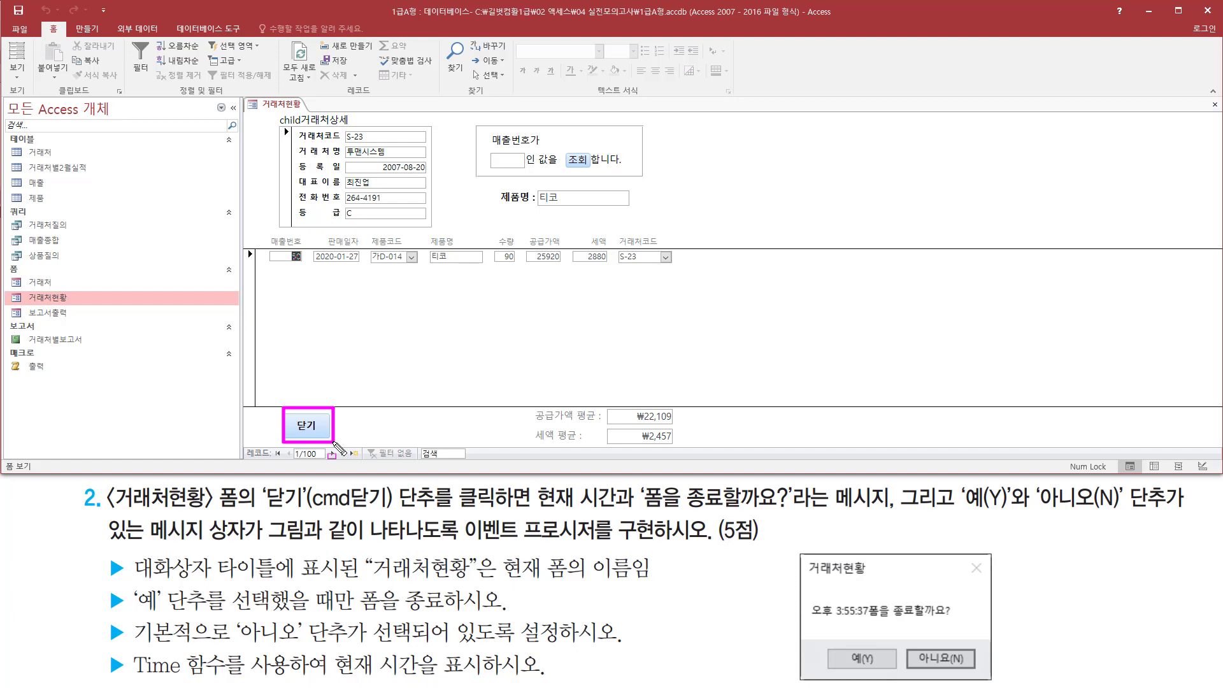
{"action": "key", "text": "Escape"}
{"action": "left_click", "coordinate": [318, 429]}
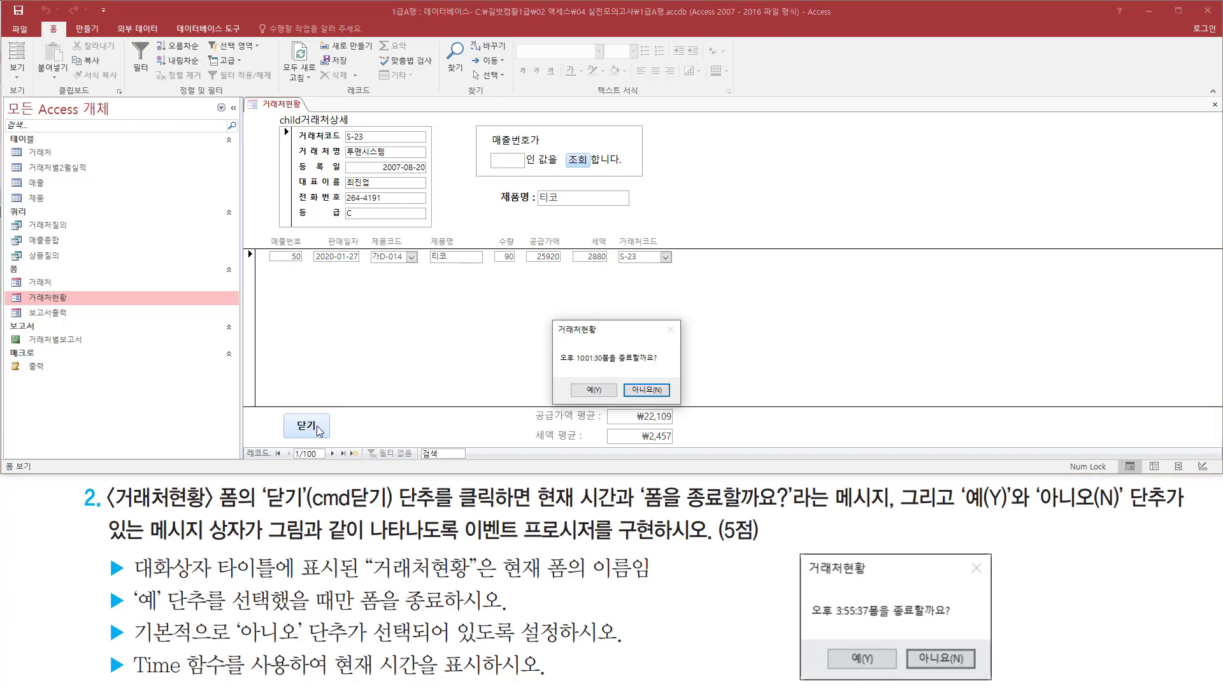
{"action": "key", "text": "ctrl+shift+d"}
{"action": "mouse_move", "coordinate": [547, 316]}
{"action": "left_mouse_down"}
{"action": "mouse_move", "coordinate": [592, 378]}
{"action": "mouse_move", "coordinate": [688, 408]}
{"action": "left_mouse_up"}
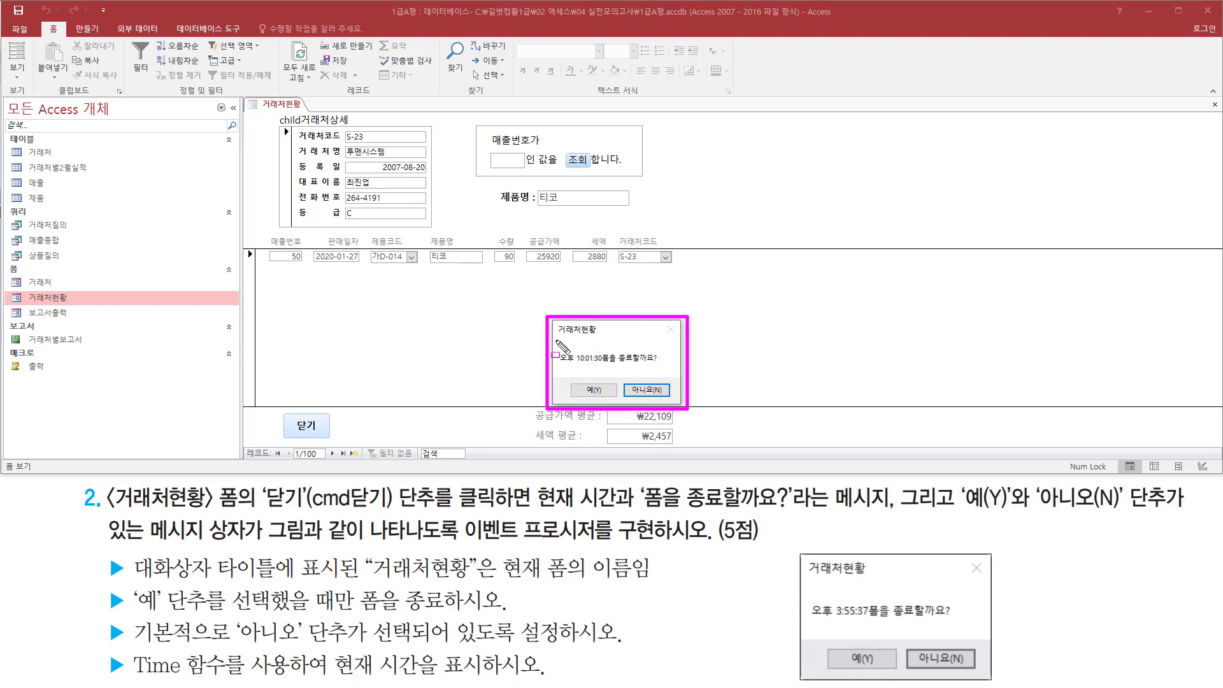
{"action": "left_click_drag", "start_coordinate": [555, 340], "coordinate": [591, 339]}
{"action": "left_click_drag", "start_coordinate": [803, 578], "coordinate": [865, 578]}
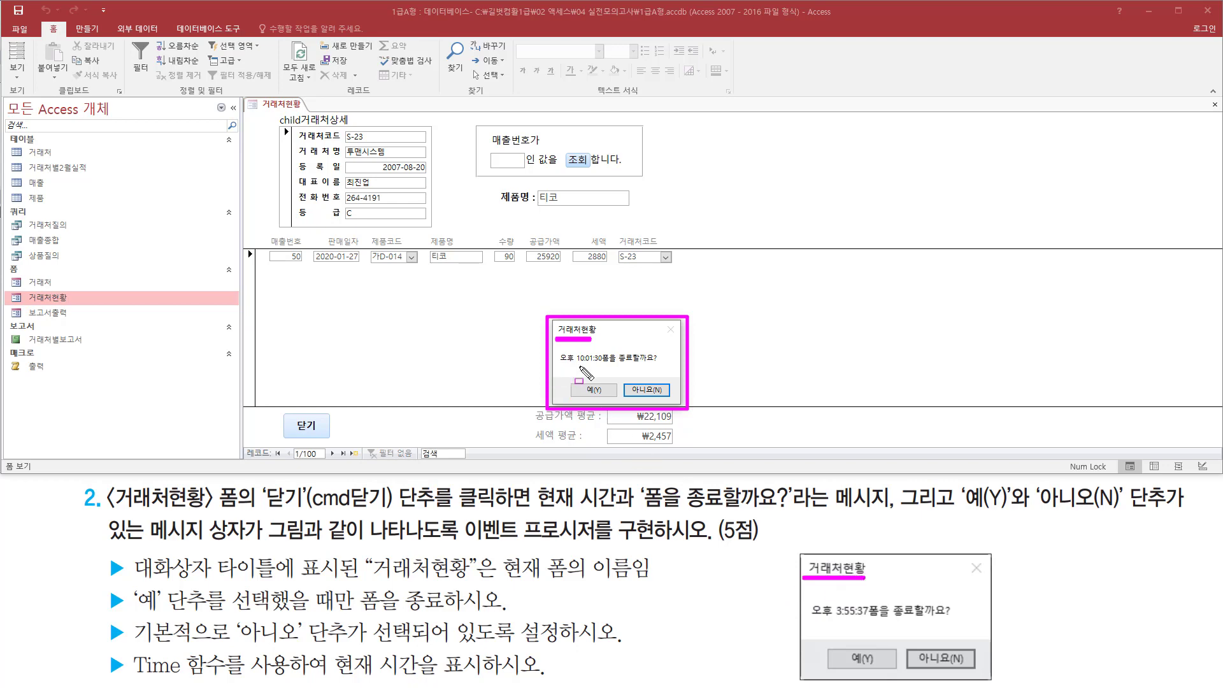
{"action": "left_click_drag", "start_coordinate": [558, 366], "coordinate": [659, 366]}
{"action": "left_click_drag", "start_coordinate": [812, 621], "coordinate": [960, 621]}
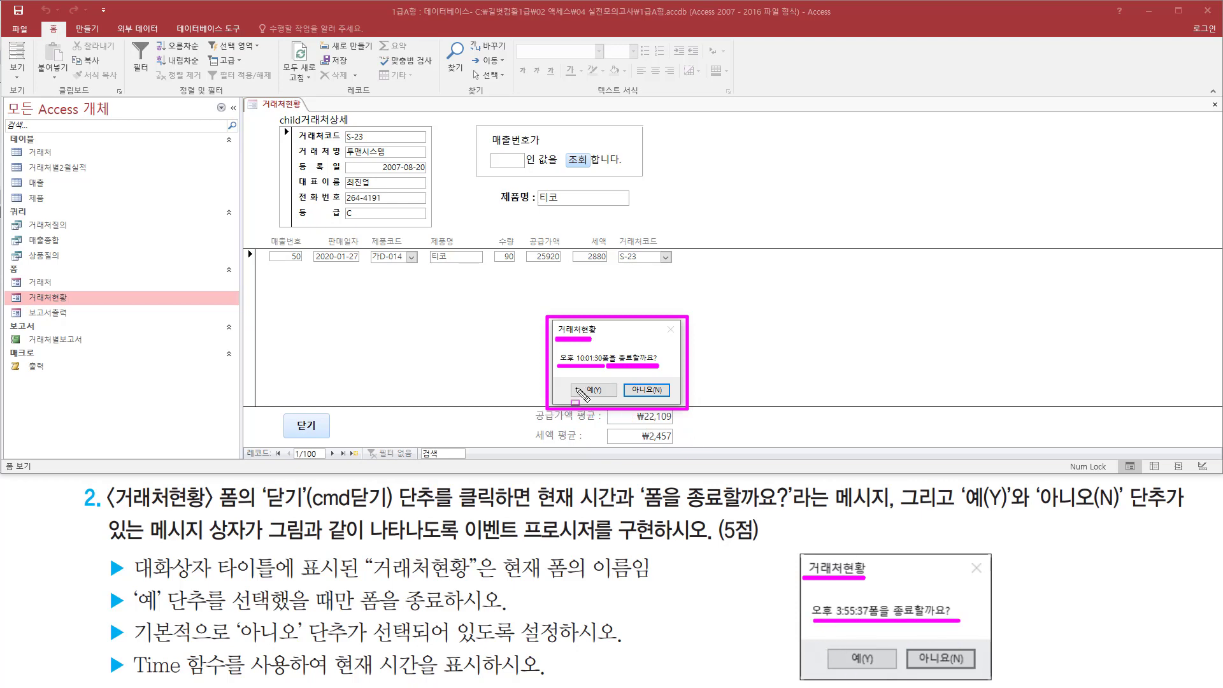
{"action": "mouse_move", "coordinate": [565, 376]}
{"action": "left_mouse_down"}
{"action": "mouse_move", "coordinate": [615, 403]}
{"action": "mouse_move", "coordinate": [680, 403]}
{"action": "left_mouse_up"}
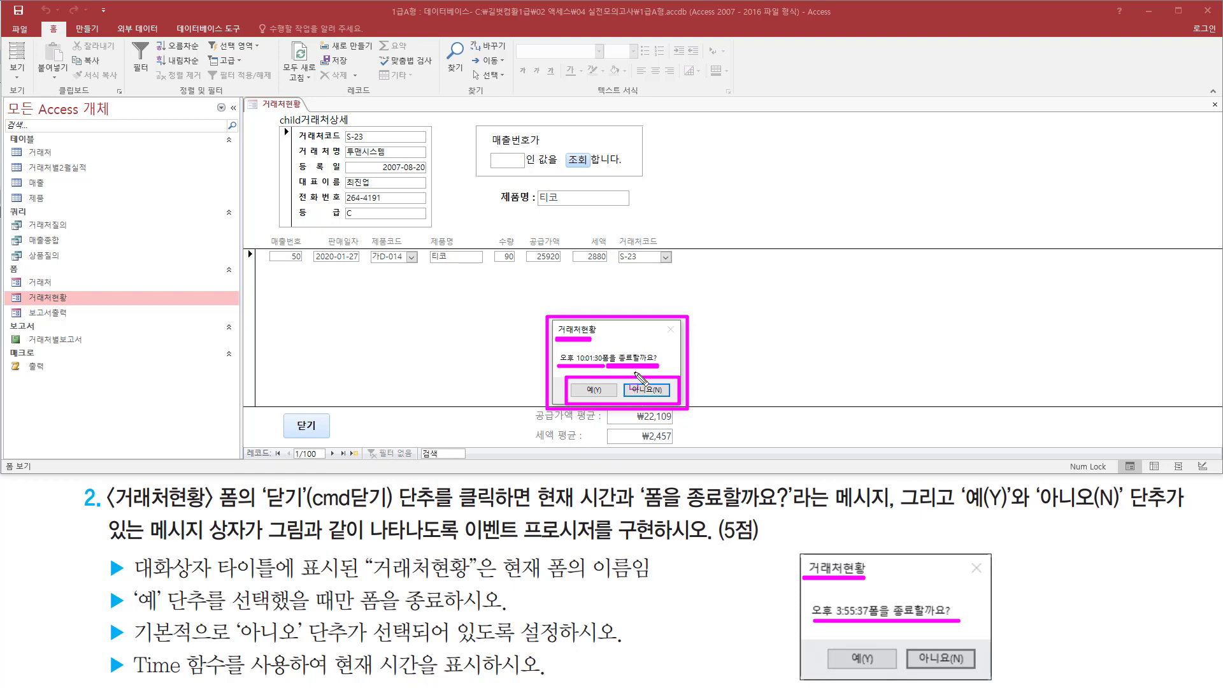
{"action": "key", "text": "Escape"}
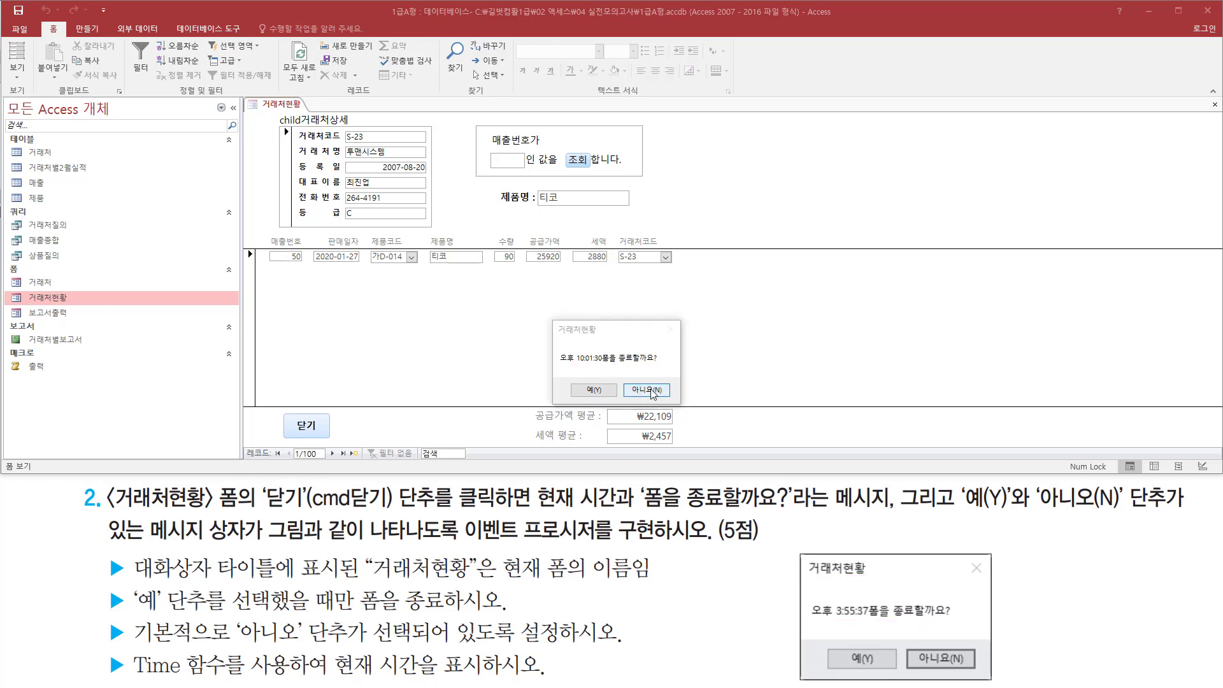
{"action": "left_click", "coordinate": [653, 391]}
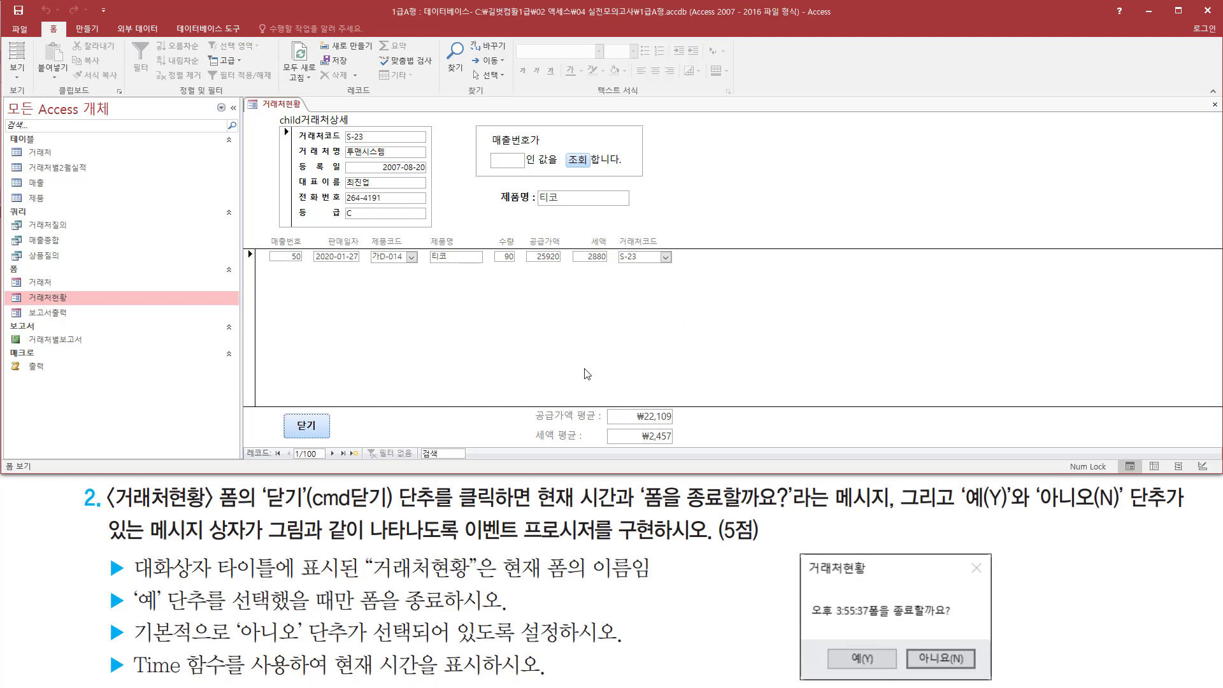
Close the form with its 닫기 button, answering 예 to the confirmation and saving the design changes to 거래처현황
{"action": "left_click", "coordinate": [304, 433]}
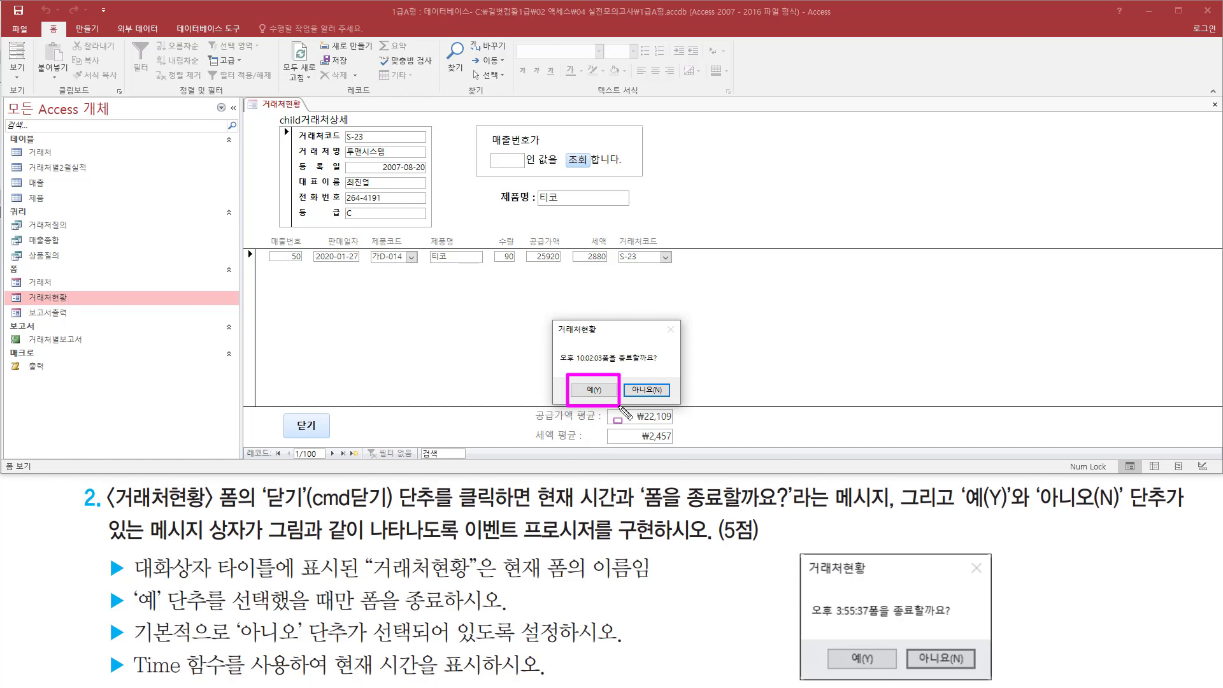
{"action": "left_click", "coordinate": [593, 389]}
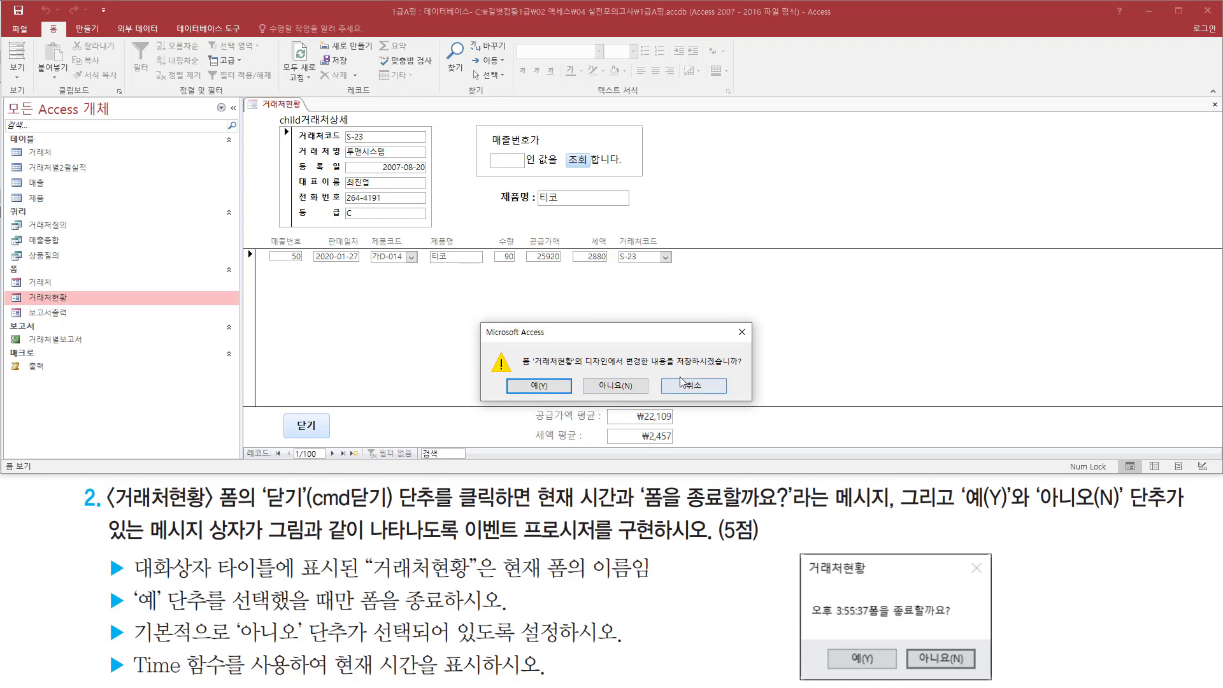
{"action": "left_click_drag", "start_coordinate": [674, 369], "coordinate": [747, 369]}
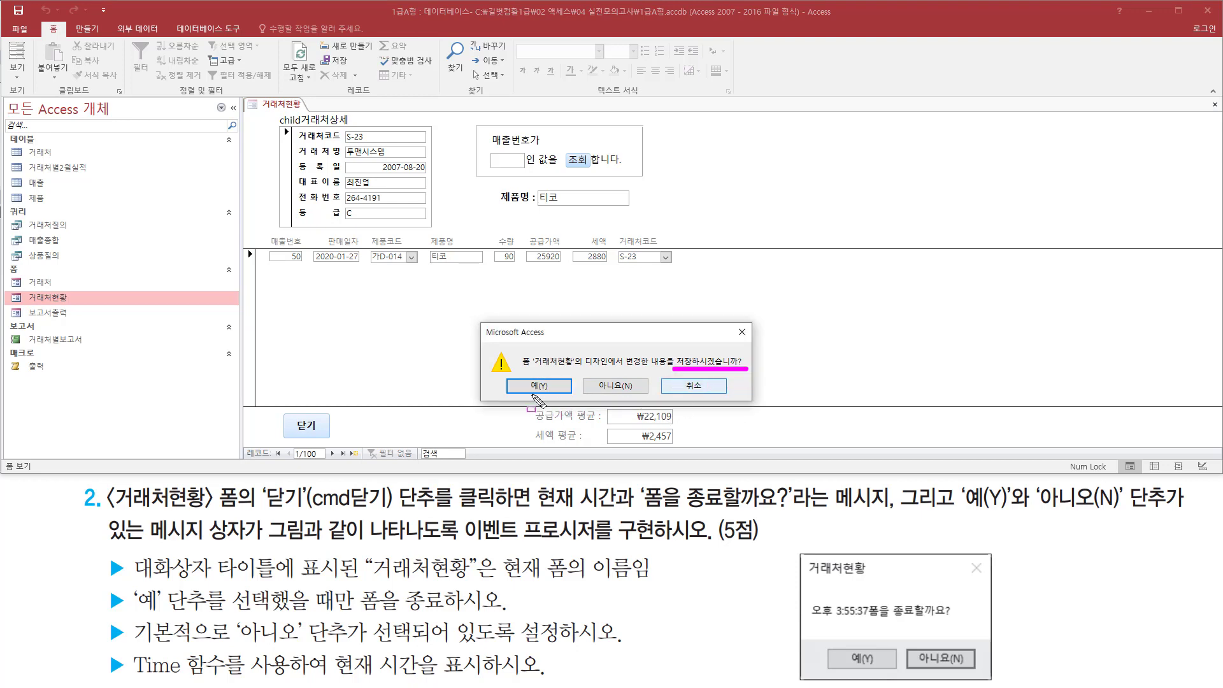
{"action": "left_click_drag", "start_coordinate": [517, 374], "coordinate": [560, 399]}
{"action": "key", "text": "Escape"}
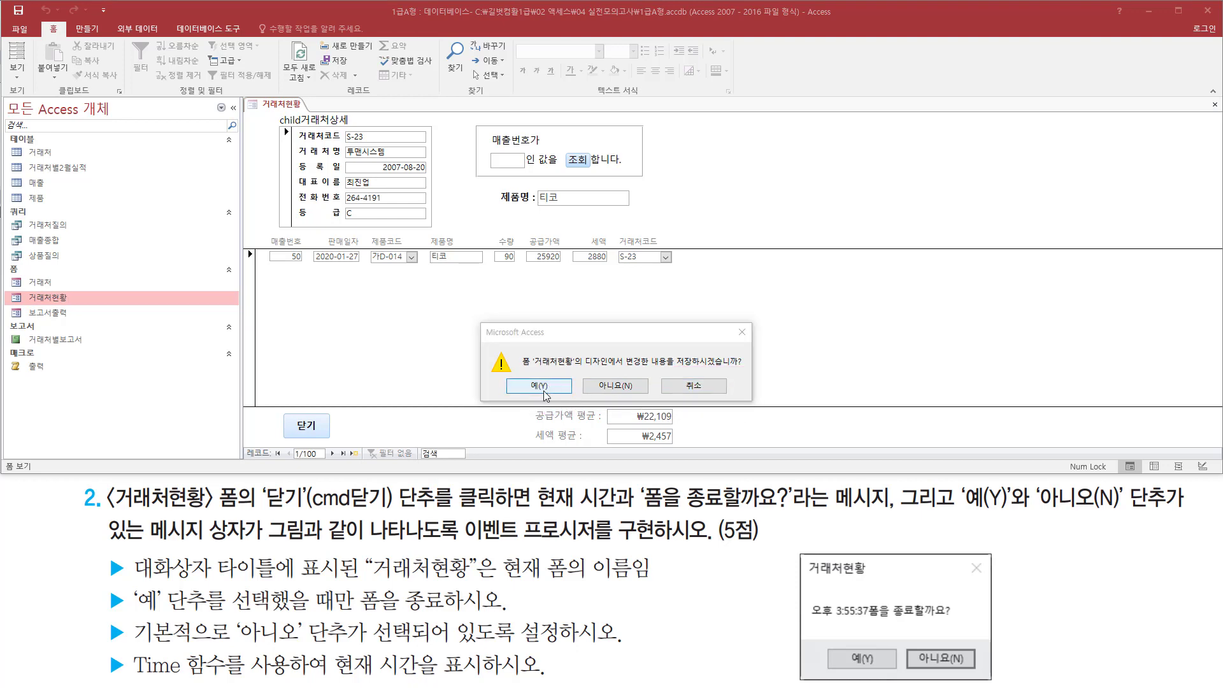
{"action": "left_click", "coordinate": [542, 387]}
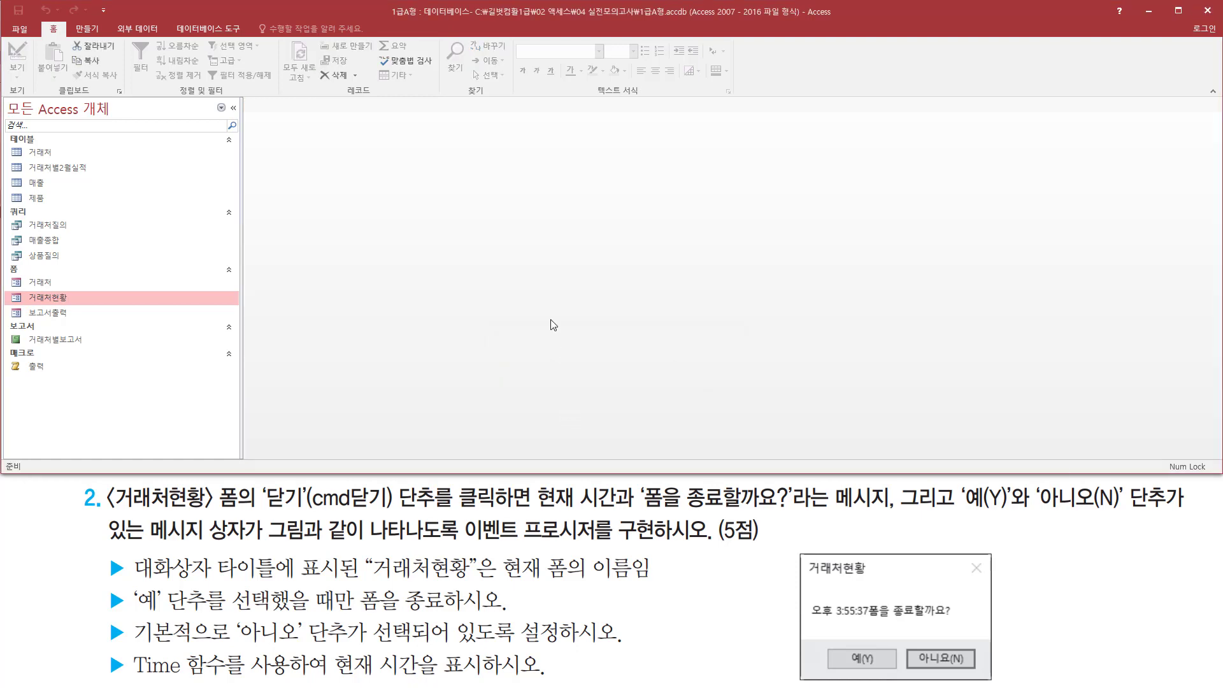